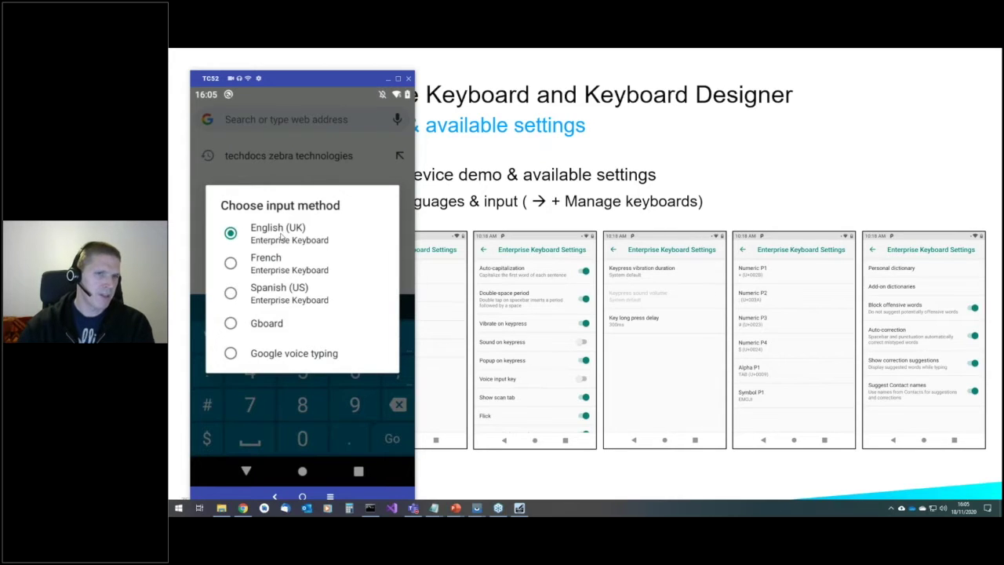
Choose the English (UK) Enterprise Keyboard as input method and page through its layouts from numeric to the scan tab.
left_click(326, 237)
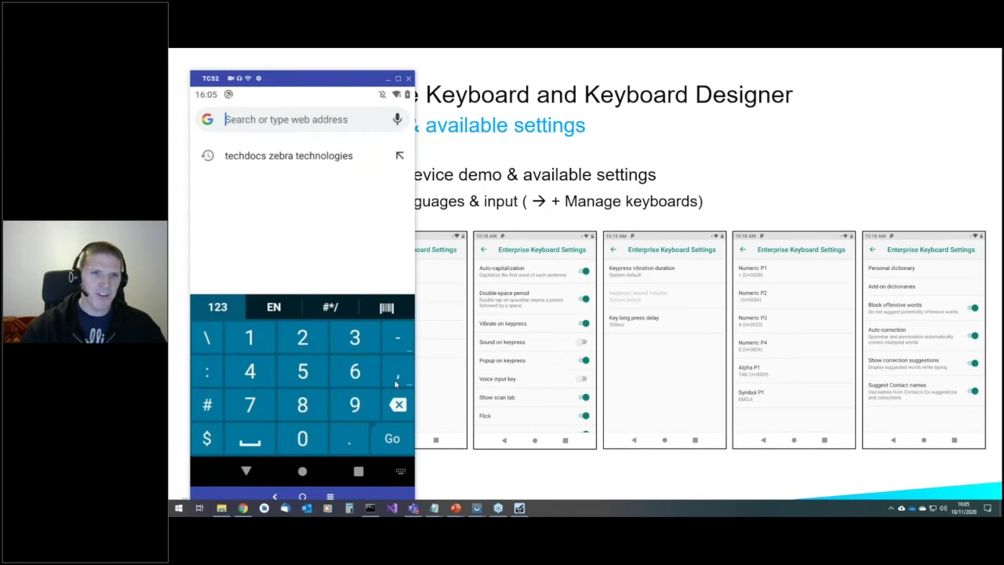
left_click_drag(399, 382, 229, 379)
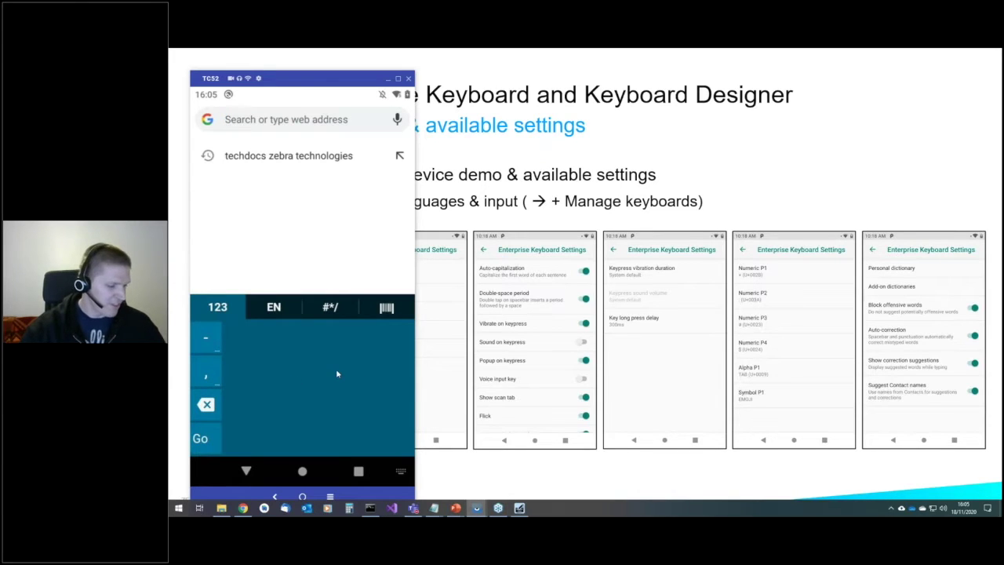
left_click(336, 369)
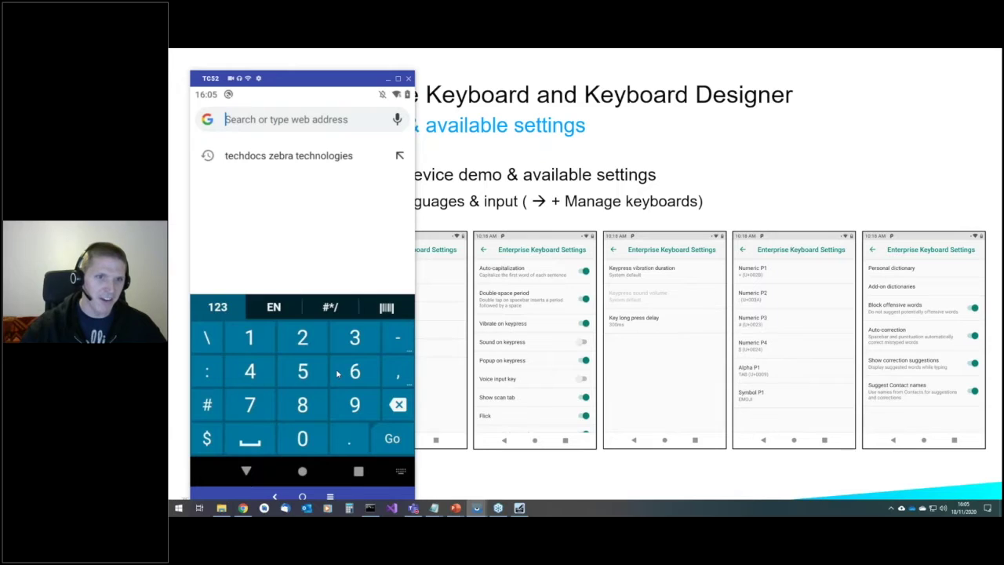
left_click_drag(338, 374, 236, 374)
left_click_drag(369, 375, 337, 374)
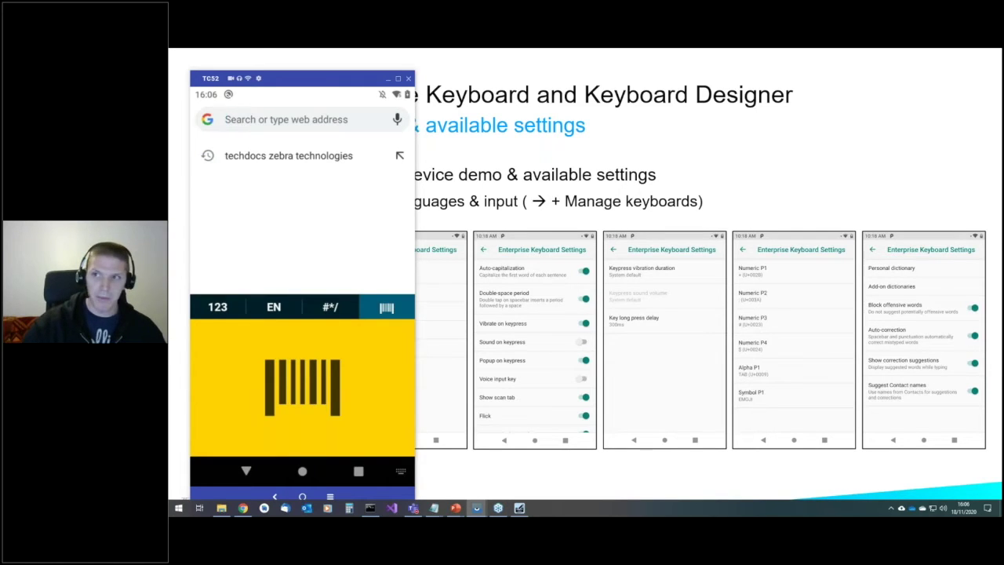
Try the barcode scan area on the scan tab, and show the symbol and EN layouts.
left_click(290, 373)
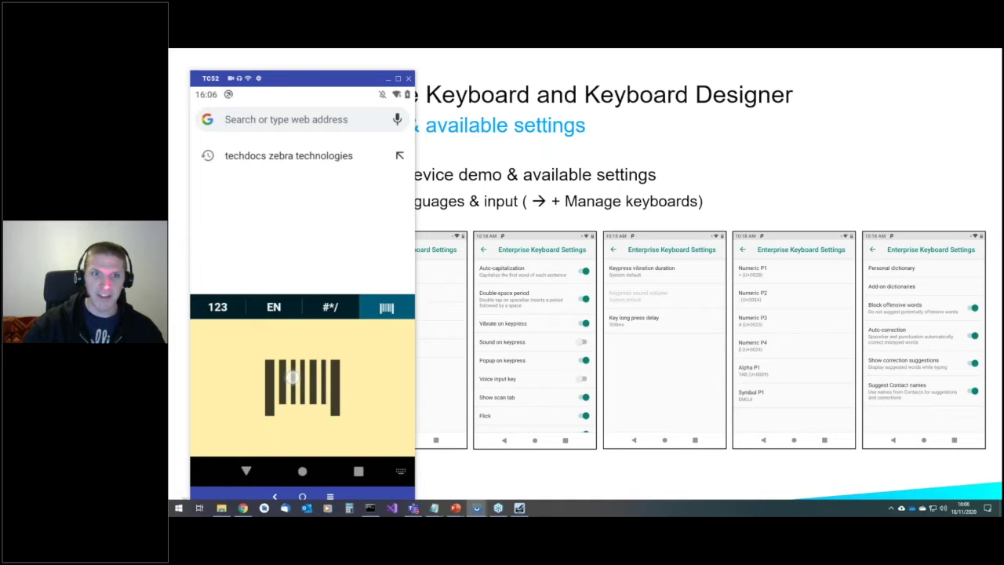
left_click(281, 370)
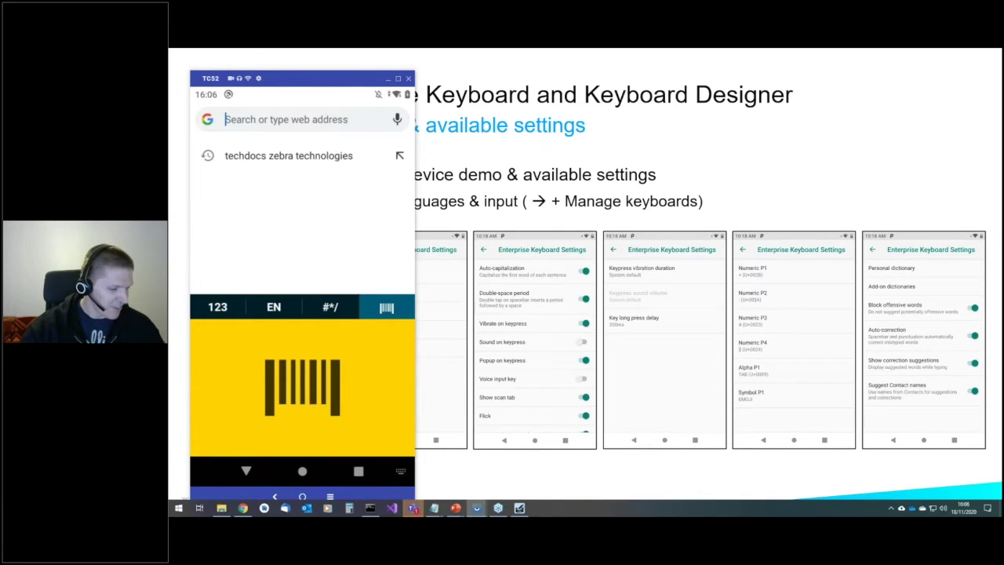
left_click(330, 307)
left_click(274, 307)
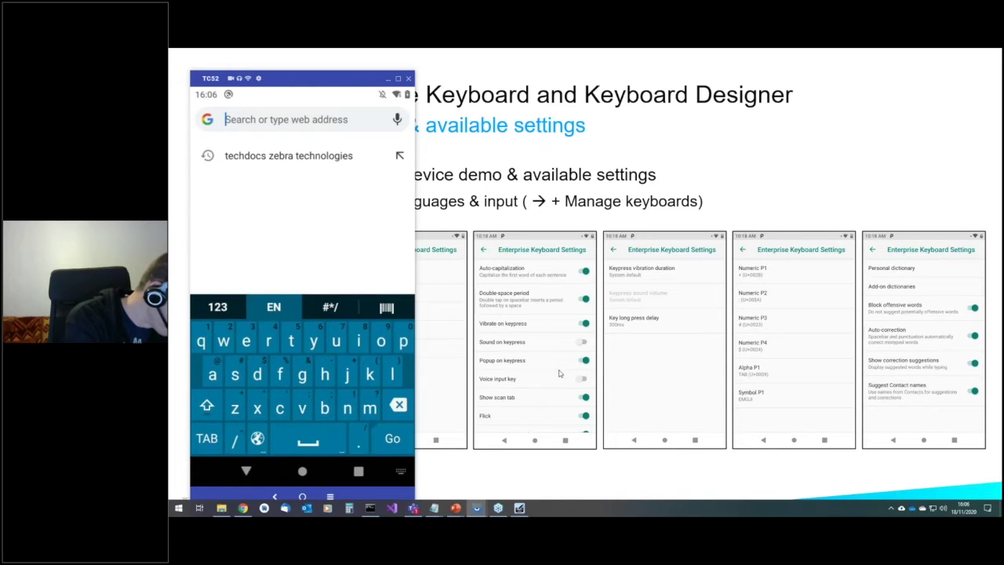
Open the Enterprise Keyboard settings from the virtual keyboards in the device's Languages & input system settings.
left_click(303, 472)
left_click(328, 339)
left_click_drag(343, 387, 352, 220)
left_click(259, 397)
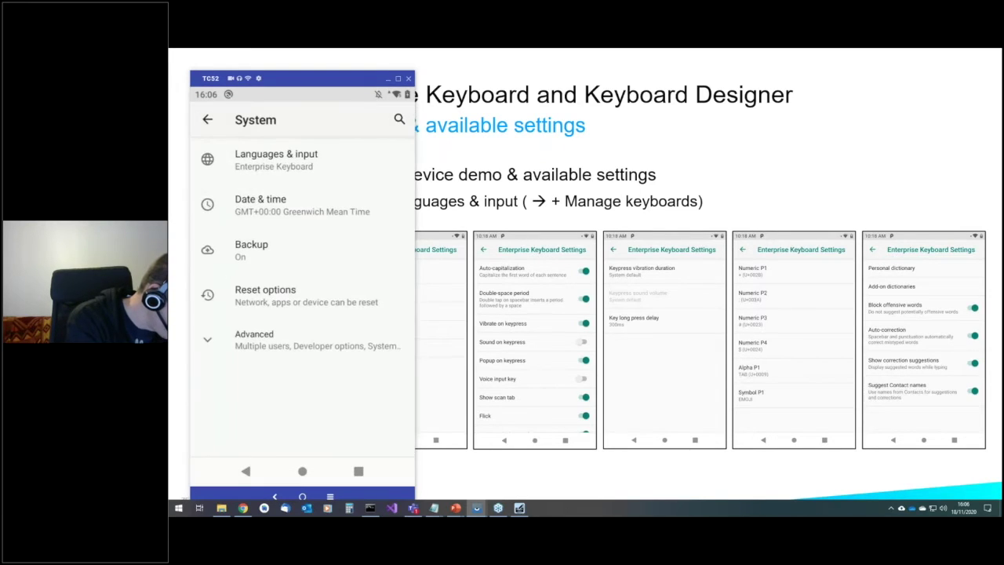
left_click(306, 165)
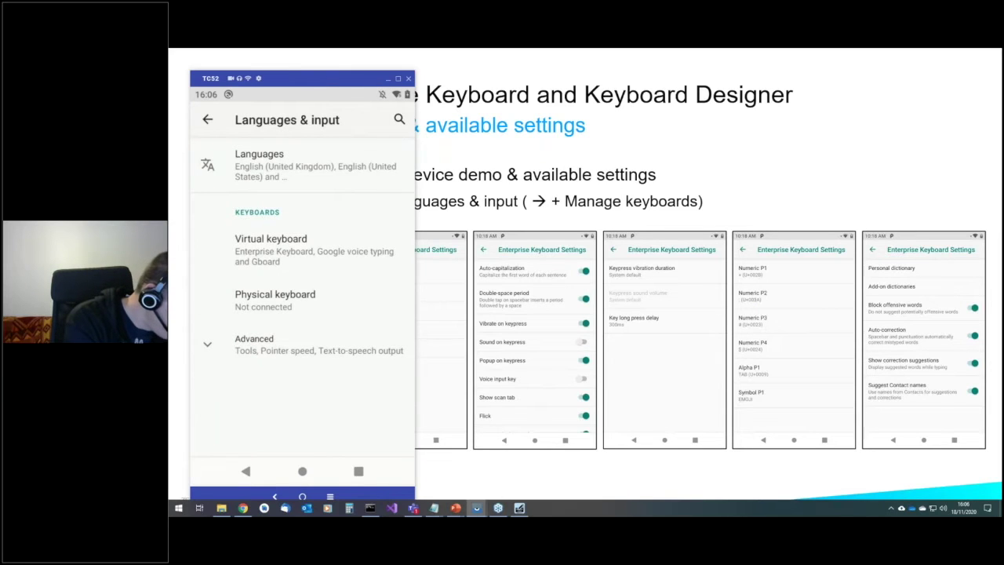
left_click(309, 247)
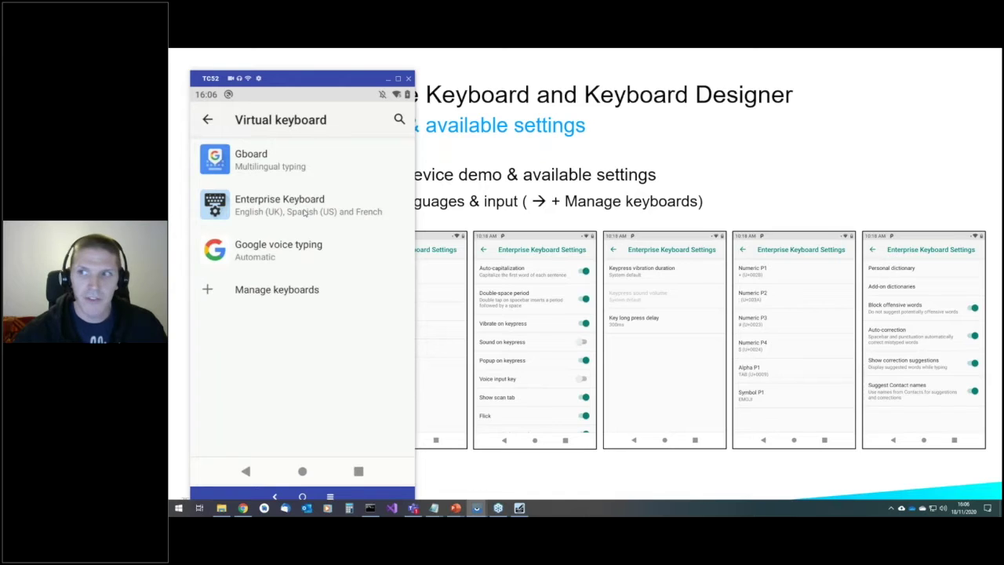
left_click(392, 222)
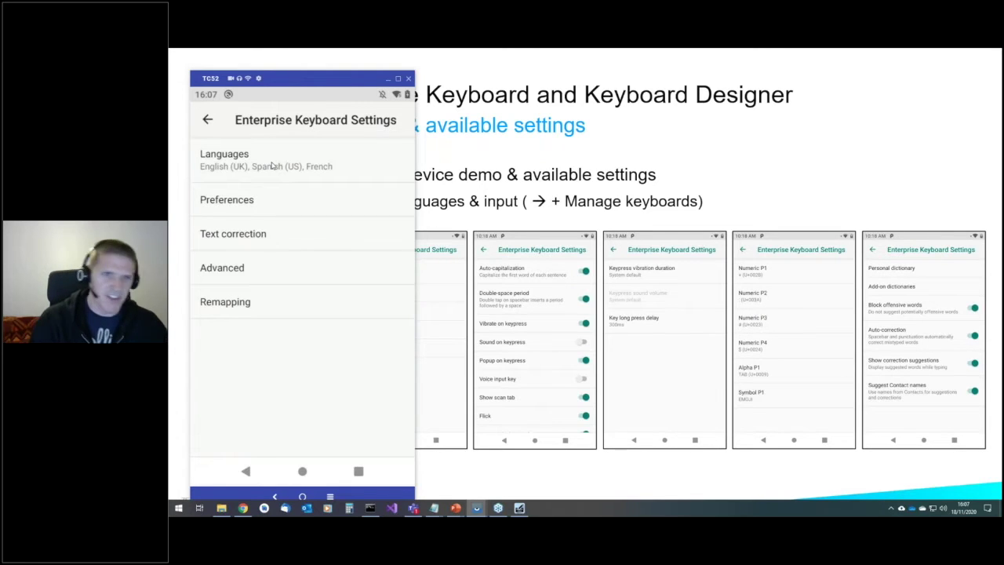
Turn off Show scan tab in the Enterprise Keyboard preferences and leave the keyboard settings.
left_click(265, 199)
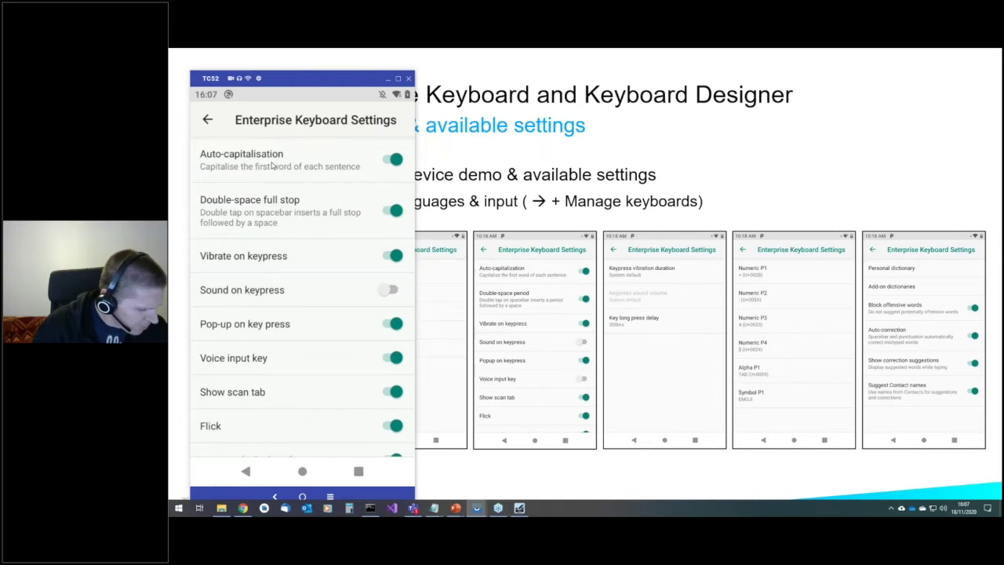
scroll(272, 164, "down", 3)
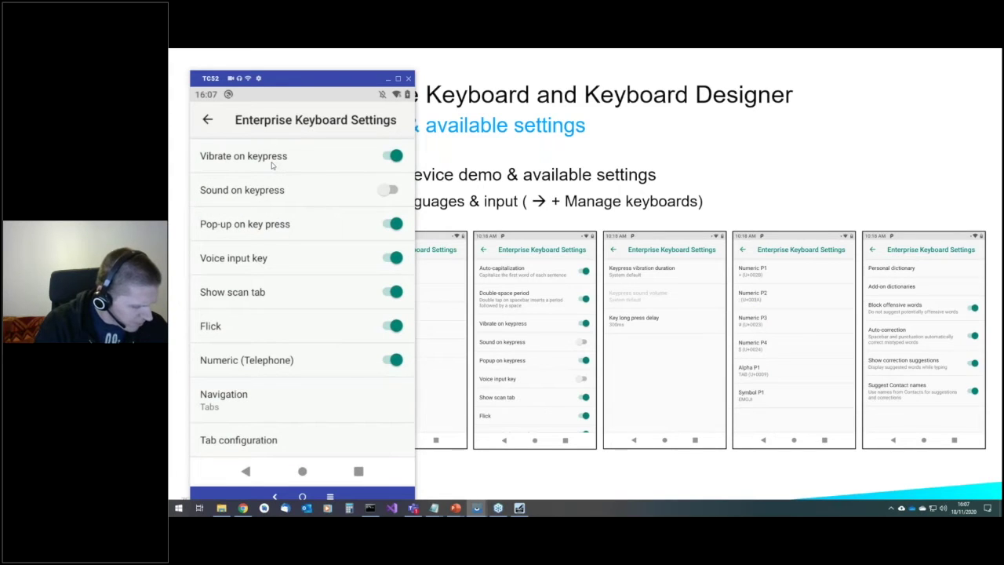
scroll(273, 165, "up", 1)
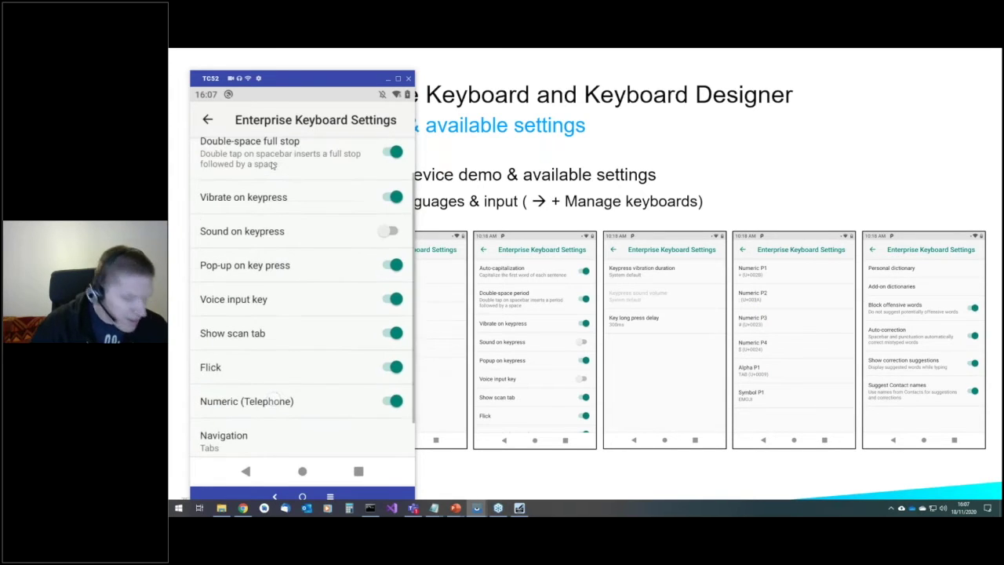
left_click(392, 333)
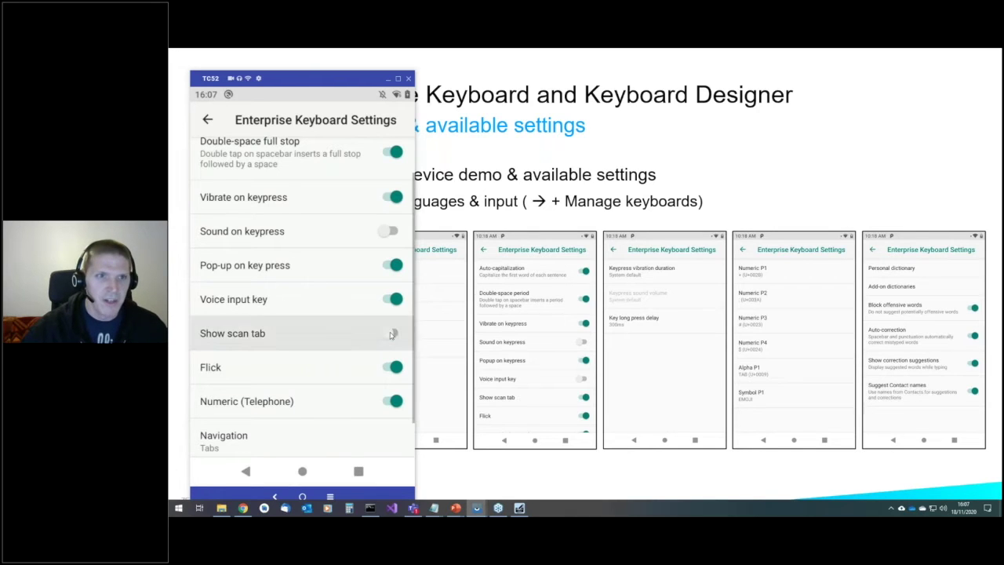
left_click(208, 120)
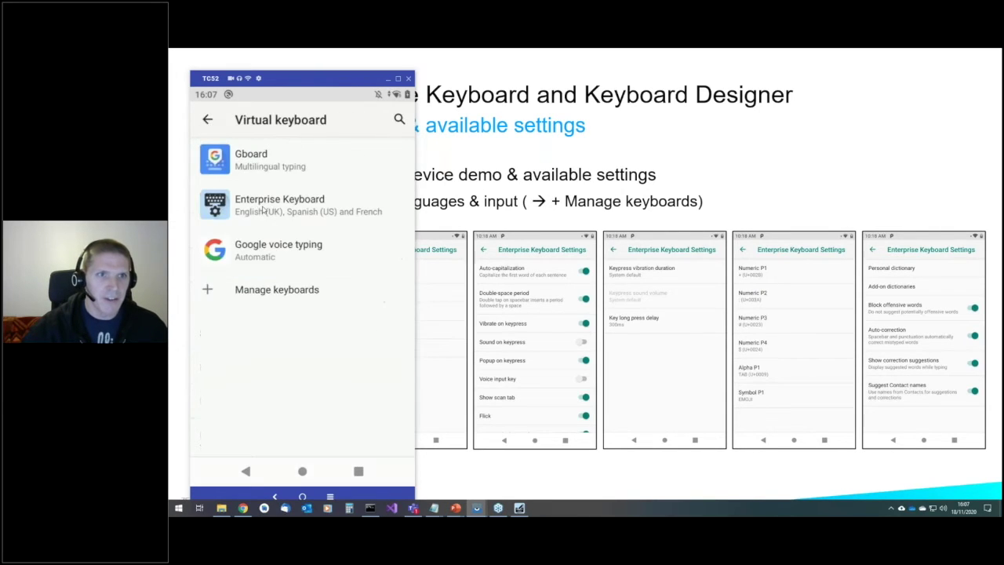
Return to the device's web search page and check the keyboard's remaining tabs, showing the symbol and numeric layouts.
left_click(358, 472)
left_click(293, 208)
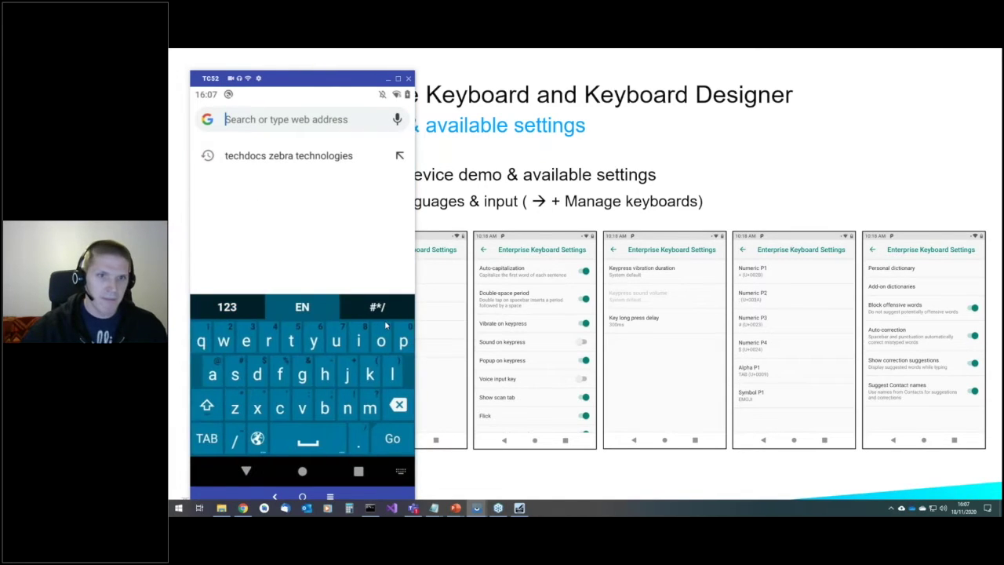
left_click(383, 312)
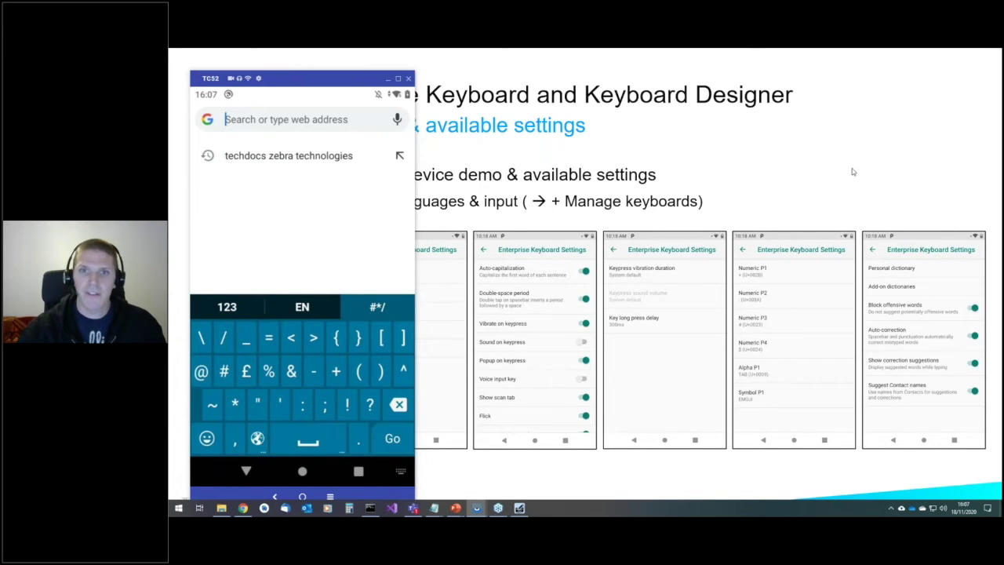
key("alt+Tab")
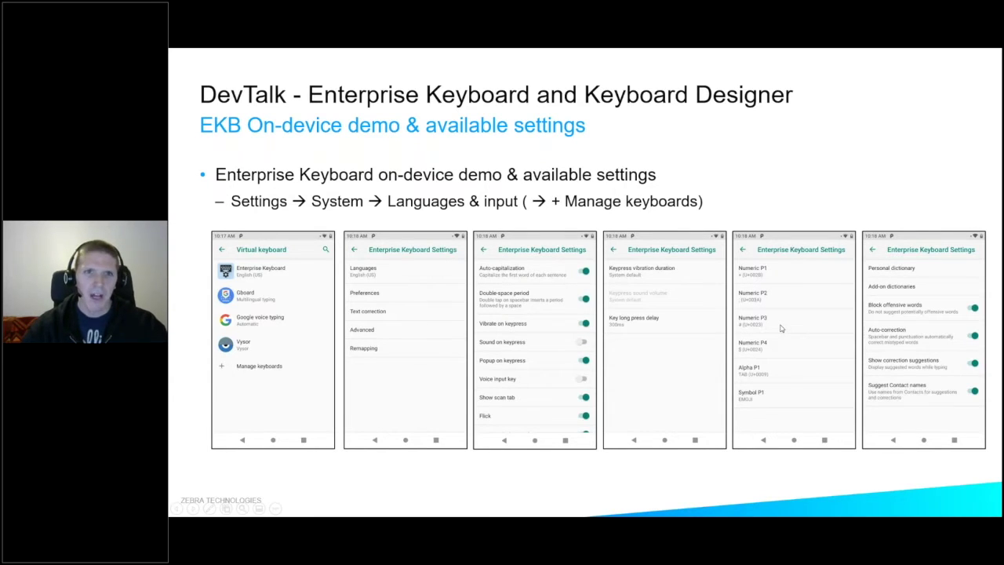
key("alt+Tab")
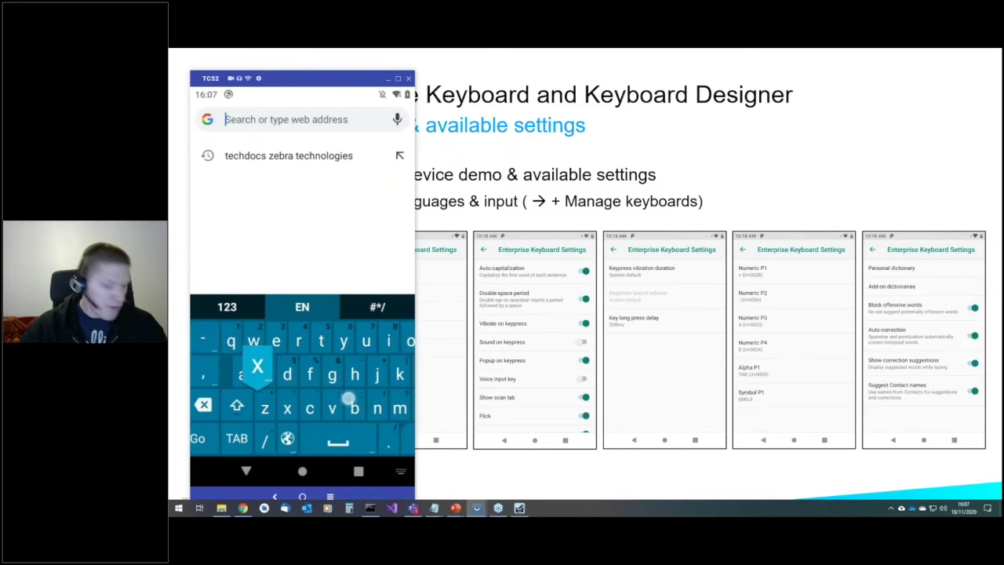
left_click(227, 307)
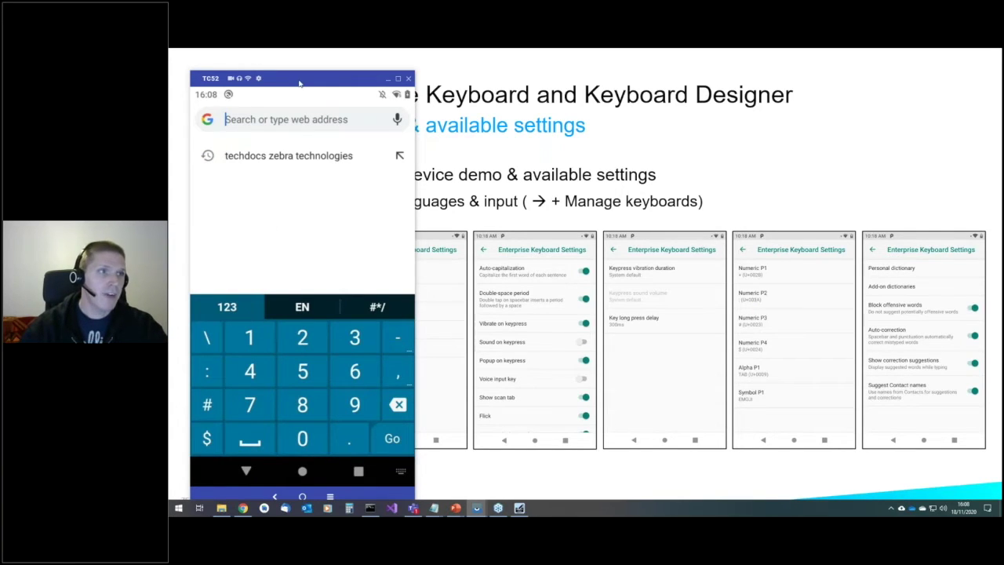
Move the device window off the slideshow and advance to the EKB Mass configuration settings slide.
left_click_drag(299, 81, 47, 82)
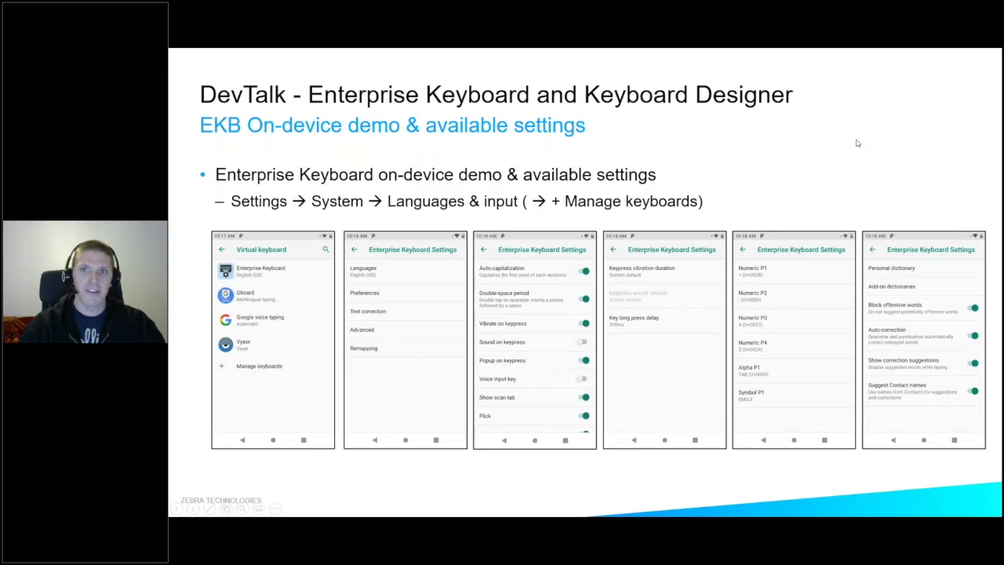
key("Right")
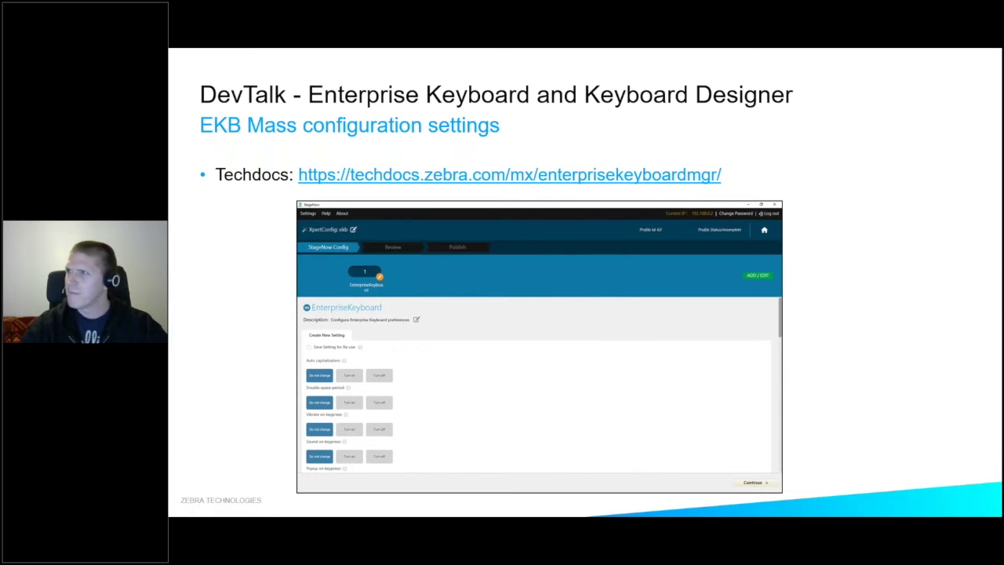
Switch to Chrome and examine the parameters in Zebra's Enterprise Keyboard Manager documentation, and return to the slideshow.
key("alt+Tab")
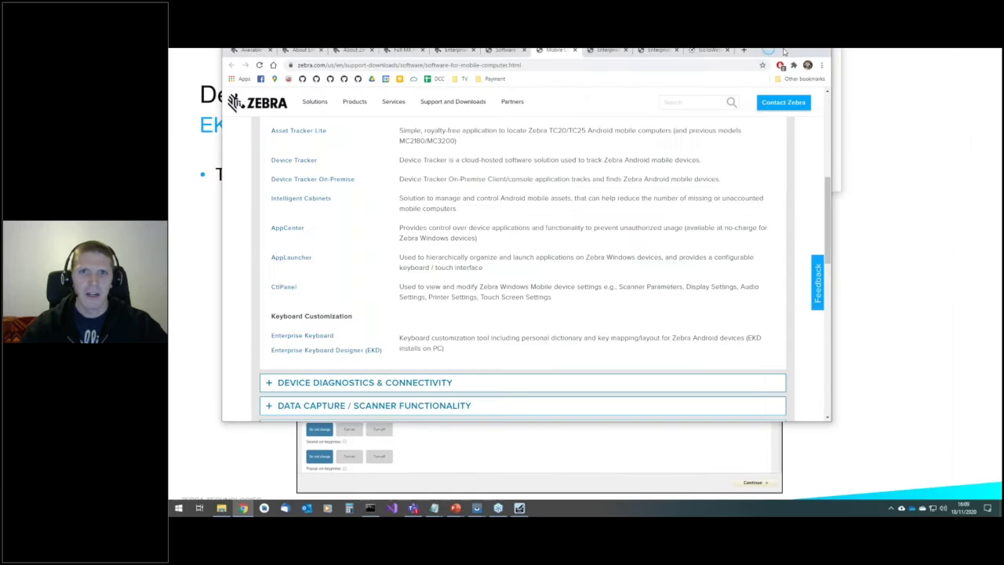
double_click(784, 51)
left_click(502, 55)
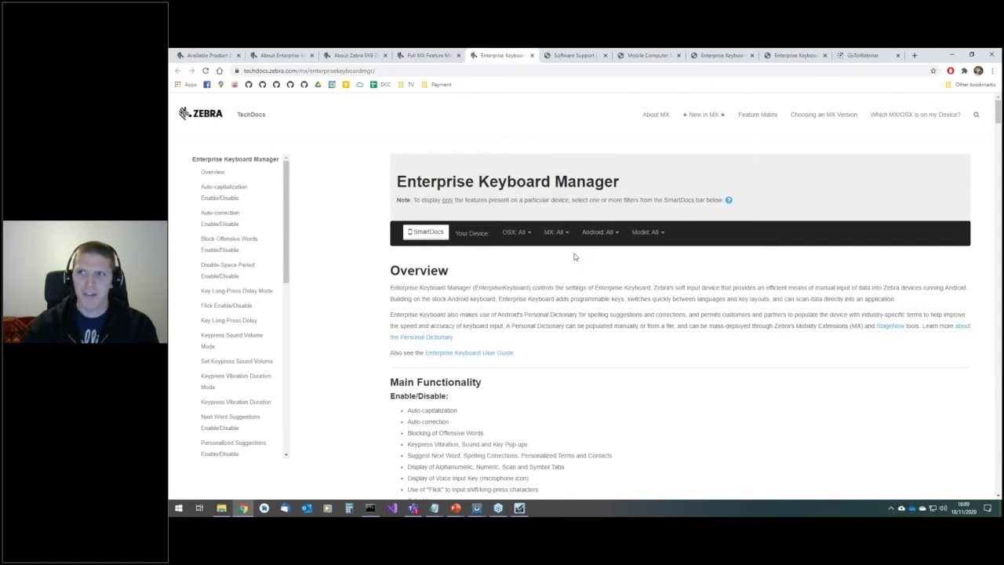
scroll(574, 257, "down", 1)
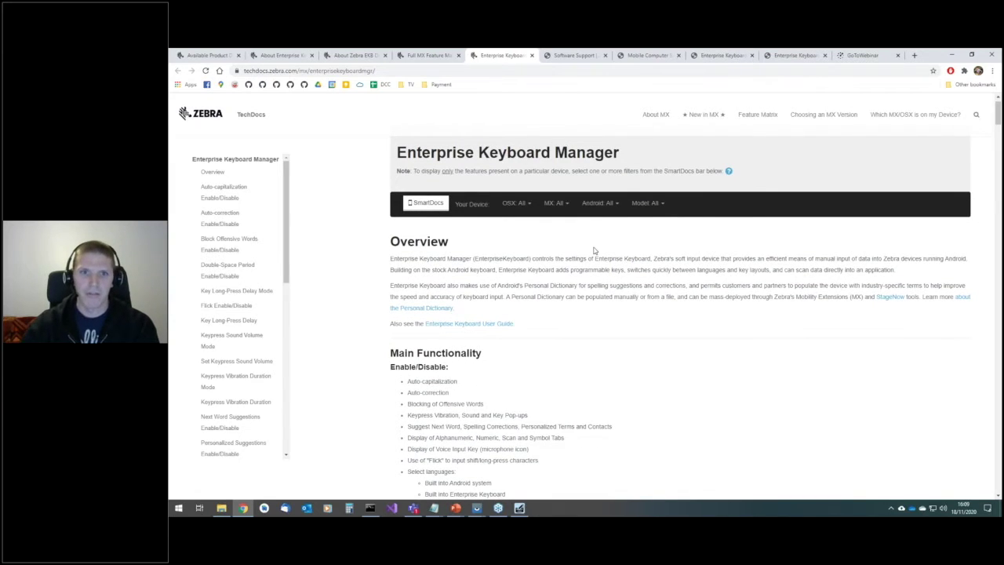
scroll(594, 250, "down", 2)
scroll(596, 251, "down", 10)
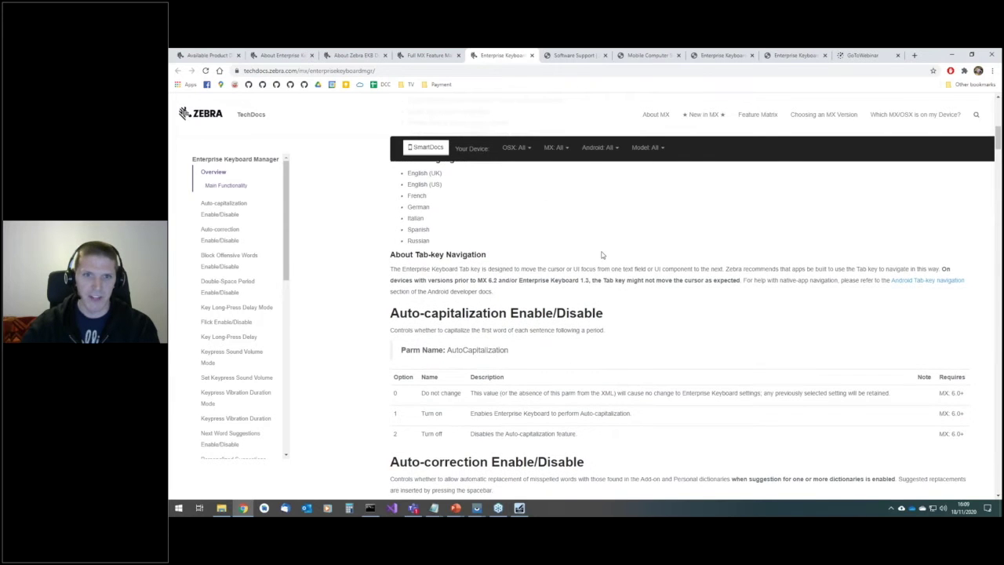
scroll(597, 256, "down", 5)
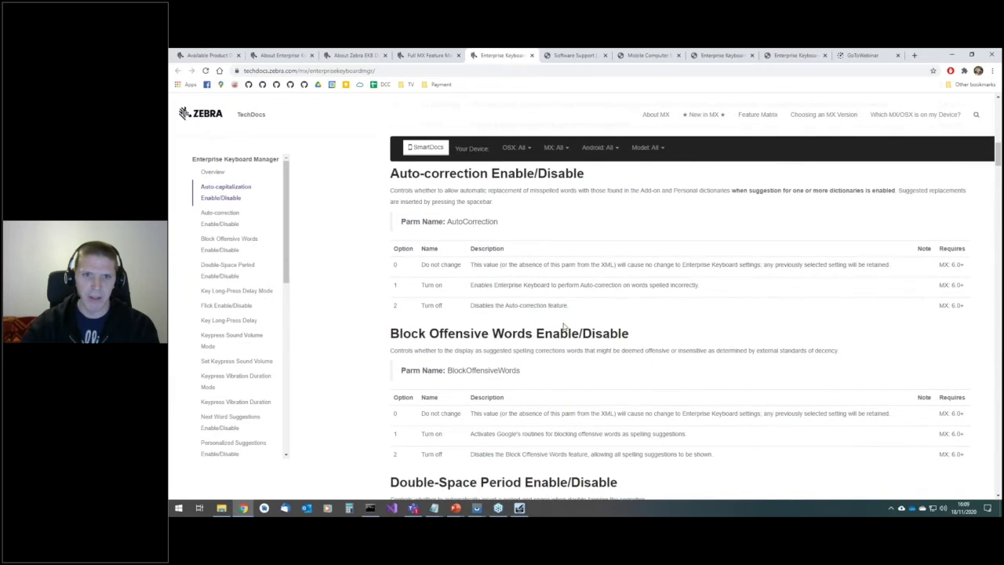
scroll(549, 328, "down", 2)
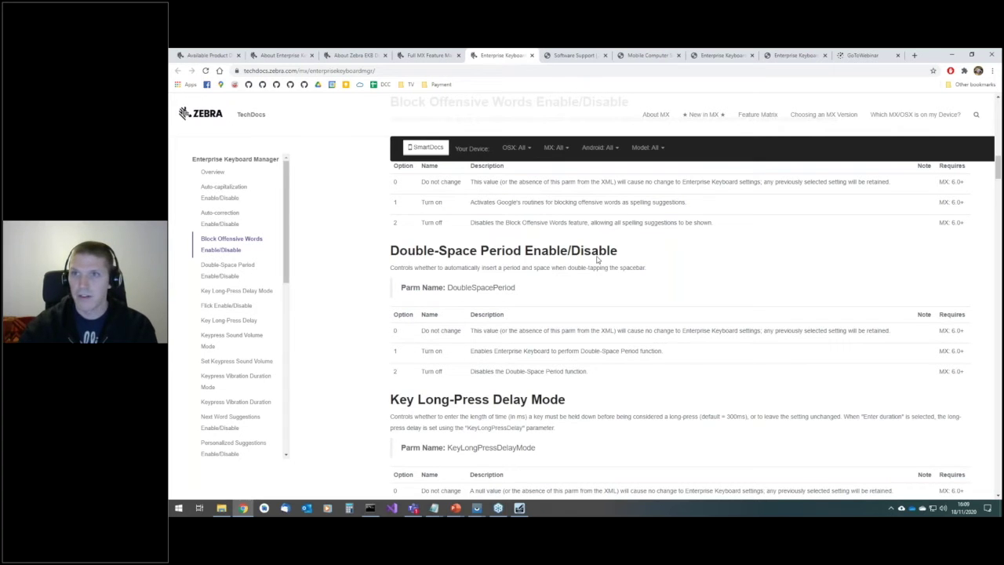
key("alt+Tab")
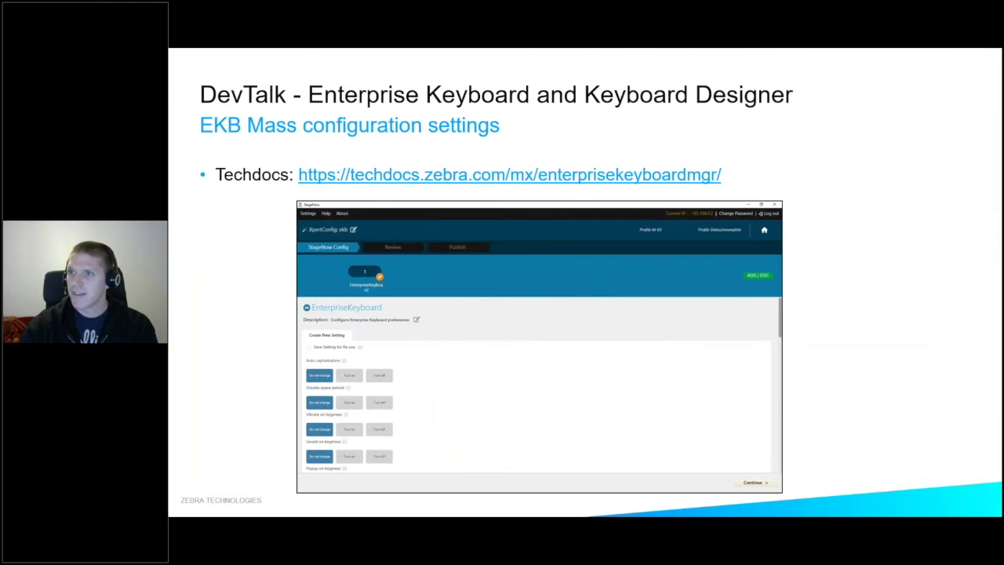
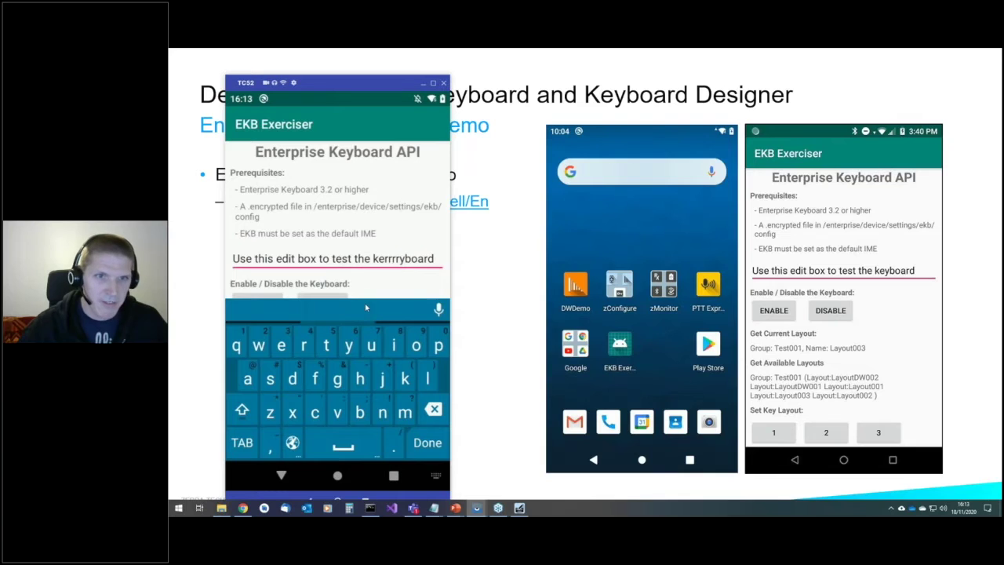
Disable the keyboard in EKB Exerciser and test the edit box by moving the cursor from "box" to "the".
left_click(324, 305)
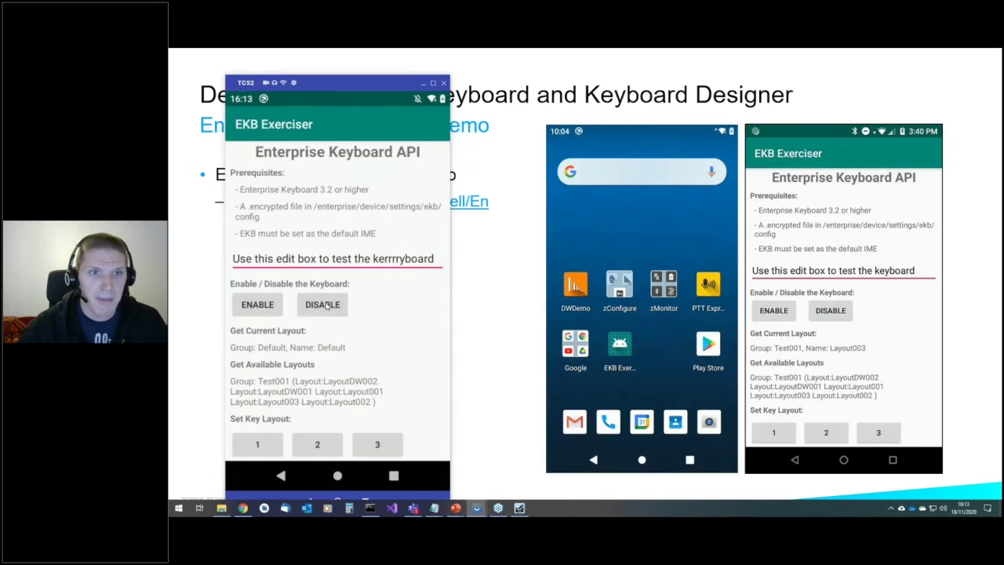
left_click_drag(392, 274, 318, 274)
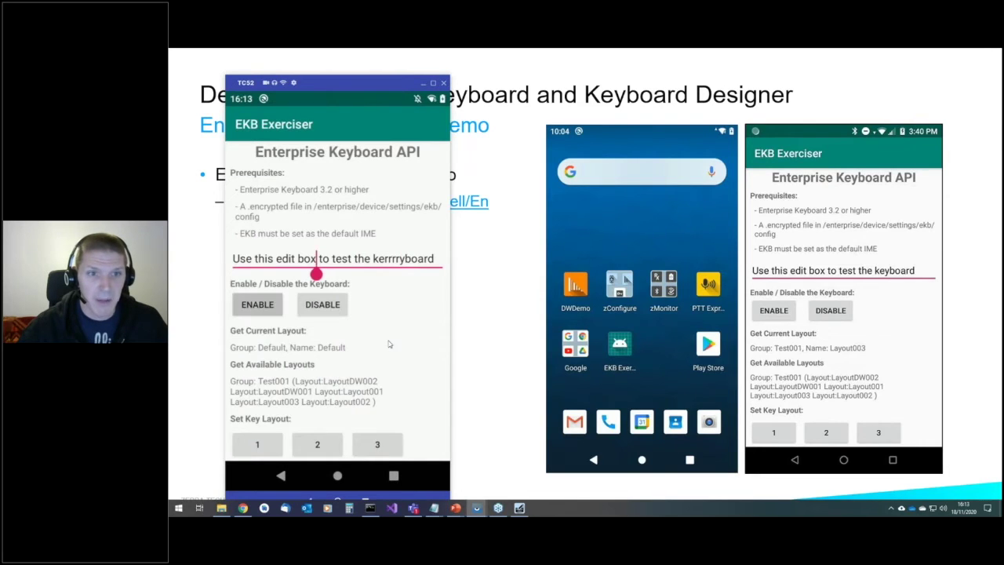
key("Right")
key("Right")
key("Right")
key("Right")
key("Right")
key("Right")
key("Right")
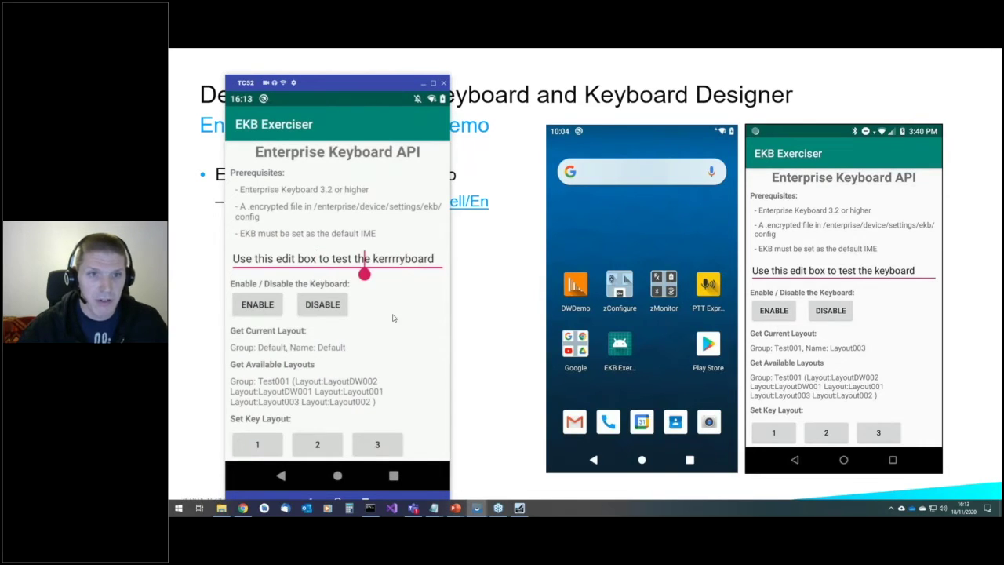
type("3")
left_click(276, 477)
scroll(407, 290, "down", 3)
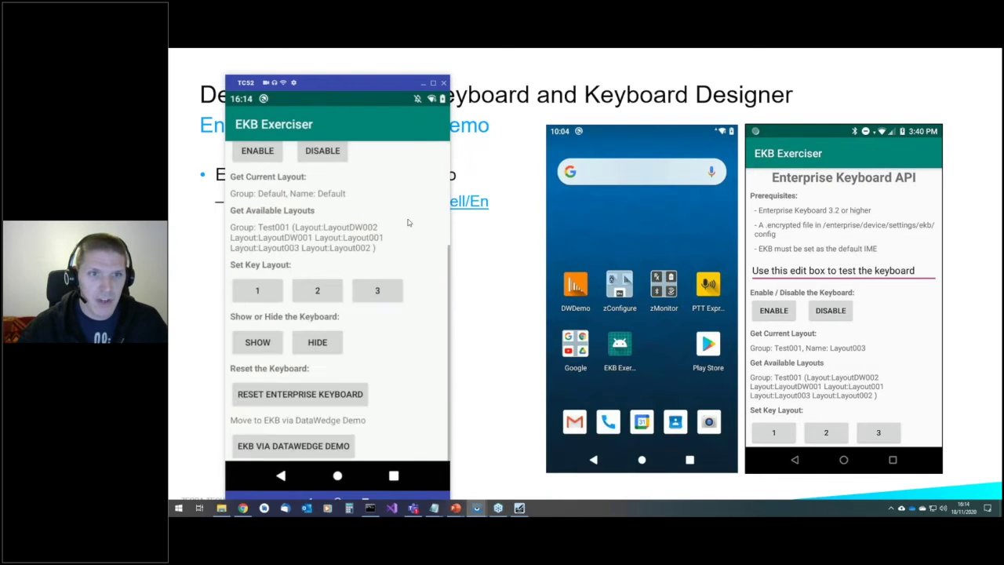
Show the keyboard through EKB Exerciser's API control, close it, and try the API's hide control.
left_click(260, 344)
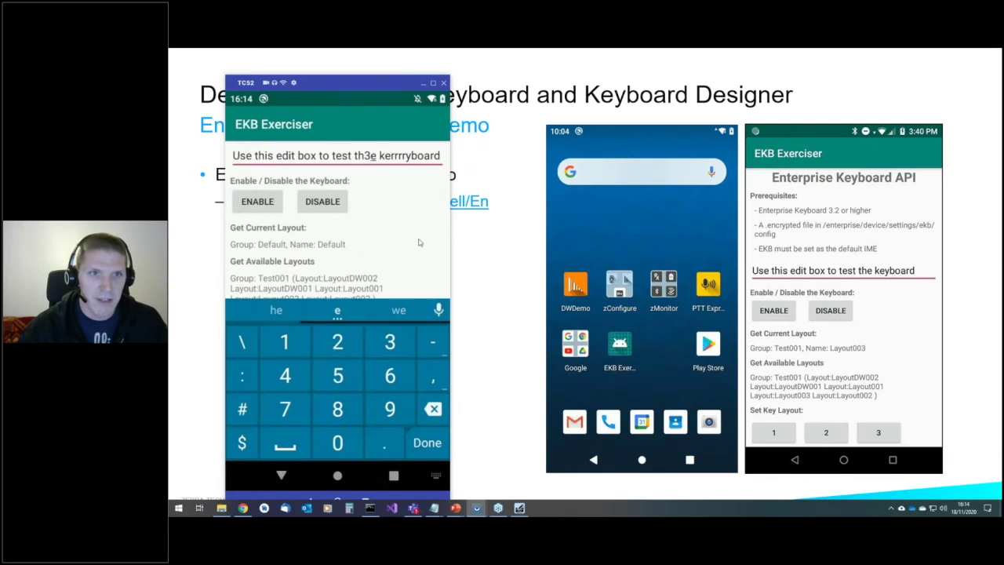
right_click(359, 241)
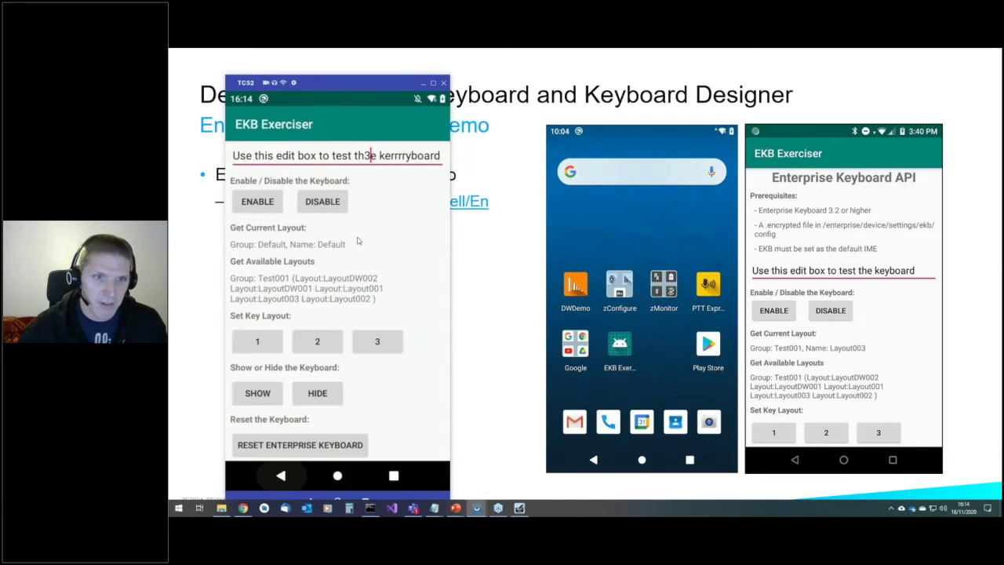
left_click(318, 393)
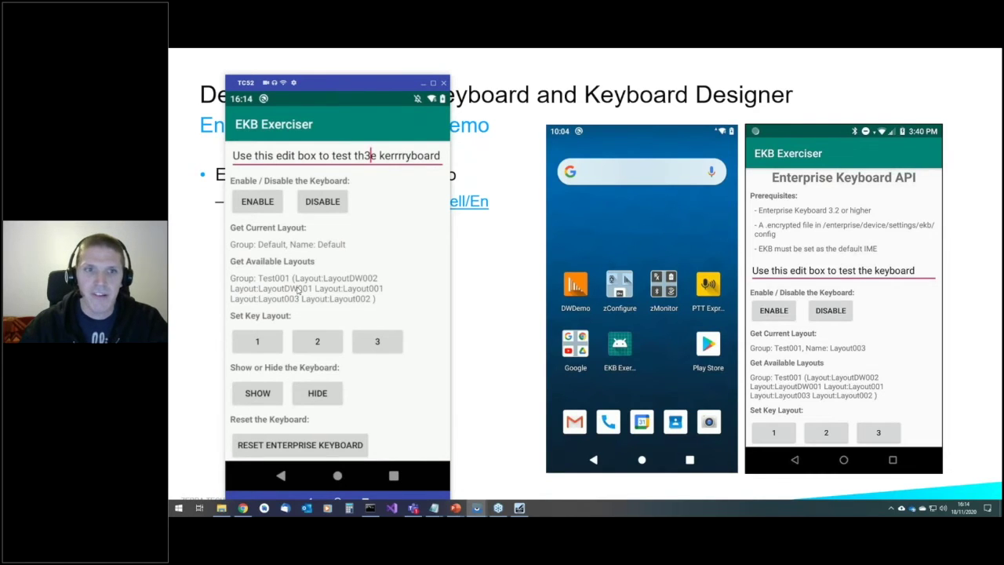
Set key layout 1 in EKB Exerciser, test it by entering "YOU" in the edit box, and delete those letters.
left_click(261, 342)
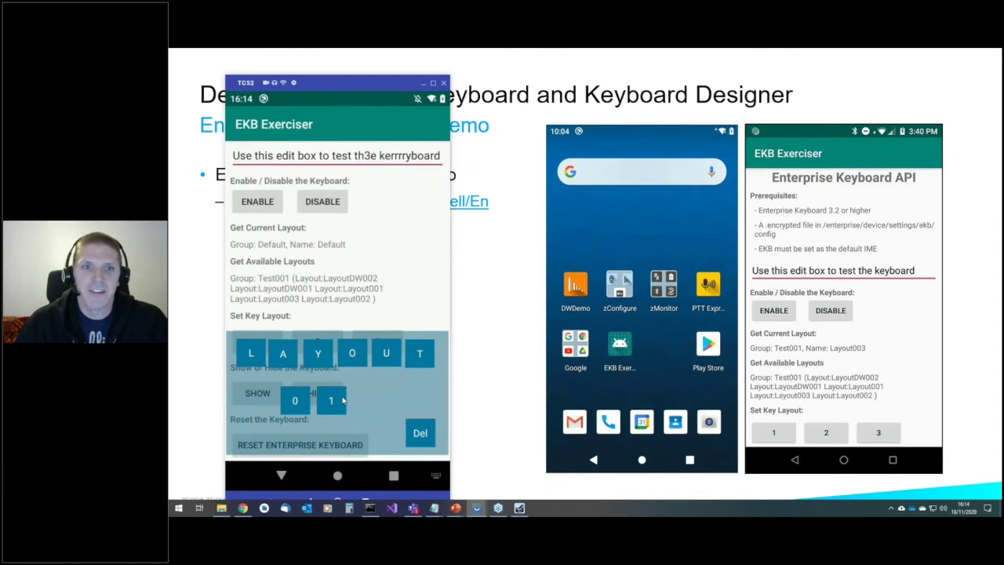
left_click(322, 354)
left_click(346, 357)
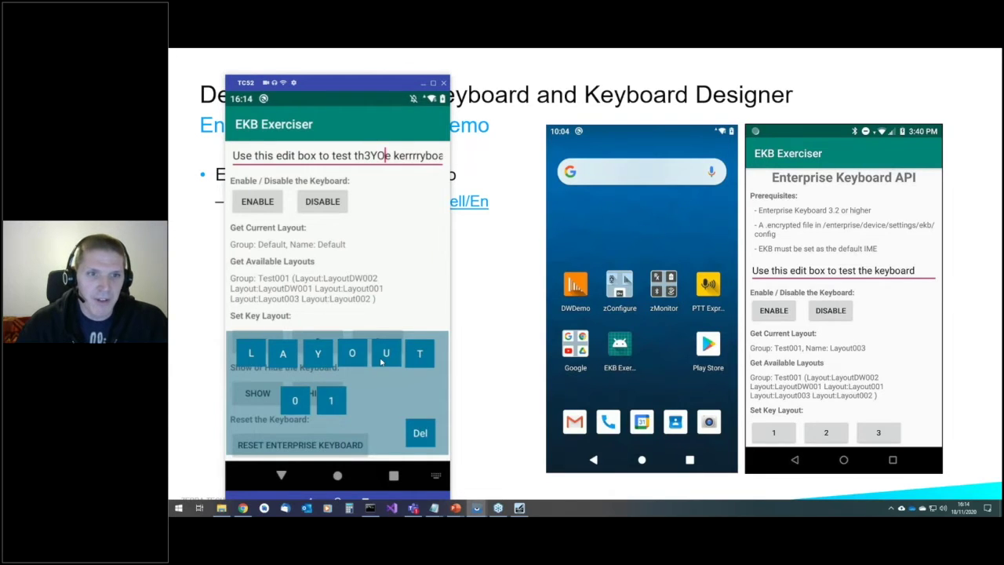
left_click(382, 361)
scroll(389, 392, "down", 1)
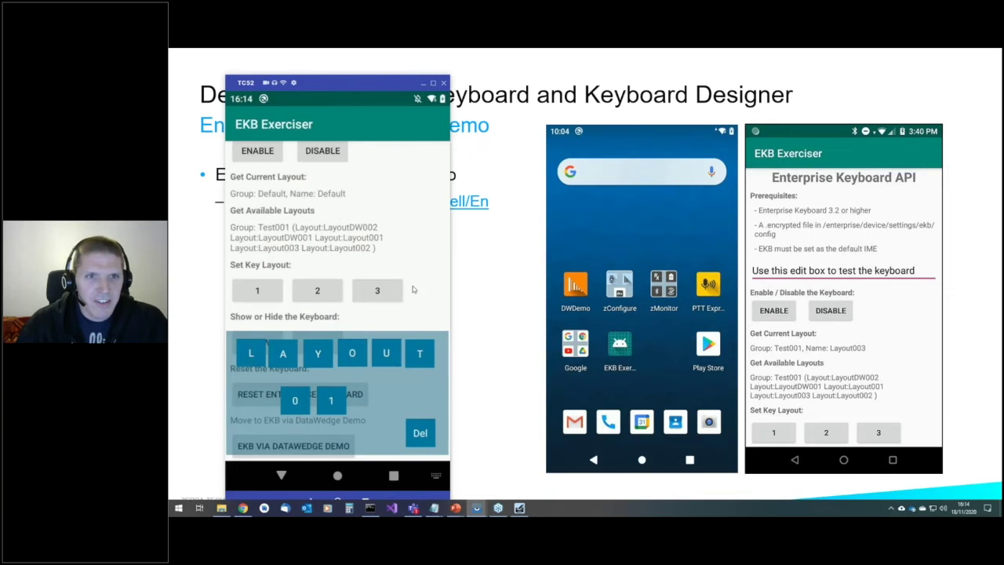
scroll(414, 290, "up", 2)
key("BackSpace")
key("BackSpace")
key("BackSpace")
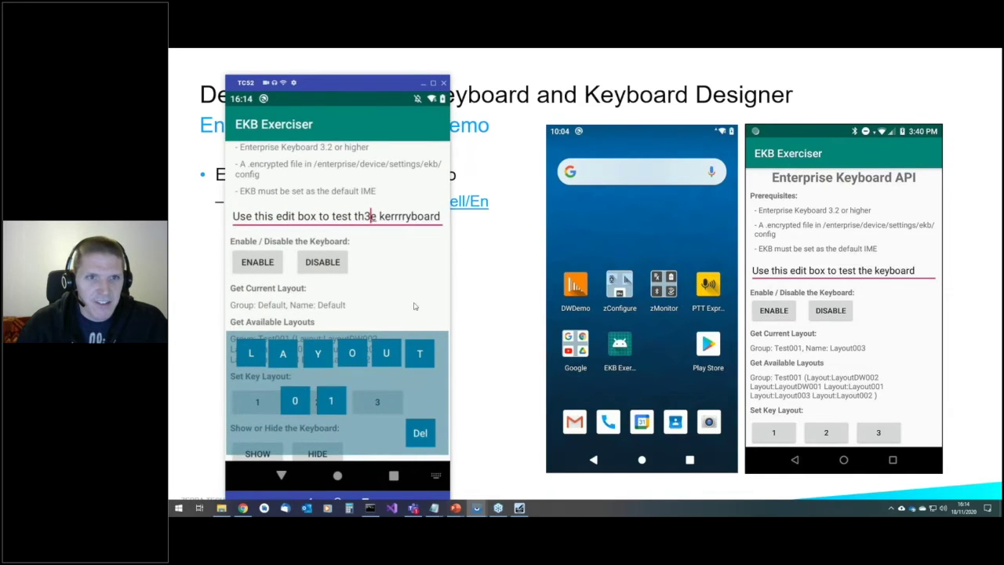
Switch the key layout to 2 and on to 3, and test layout 3 by entering "03" in the edit box.
scroll(415, 306, "down", 3)
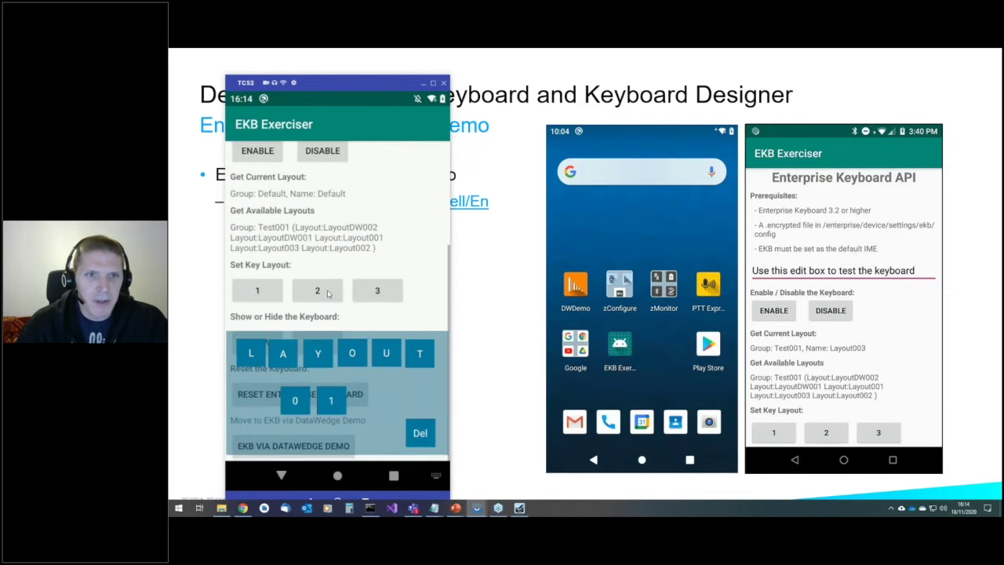
left_click(328, 293)
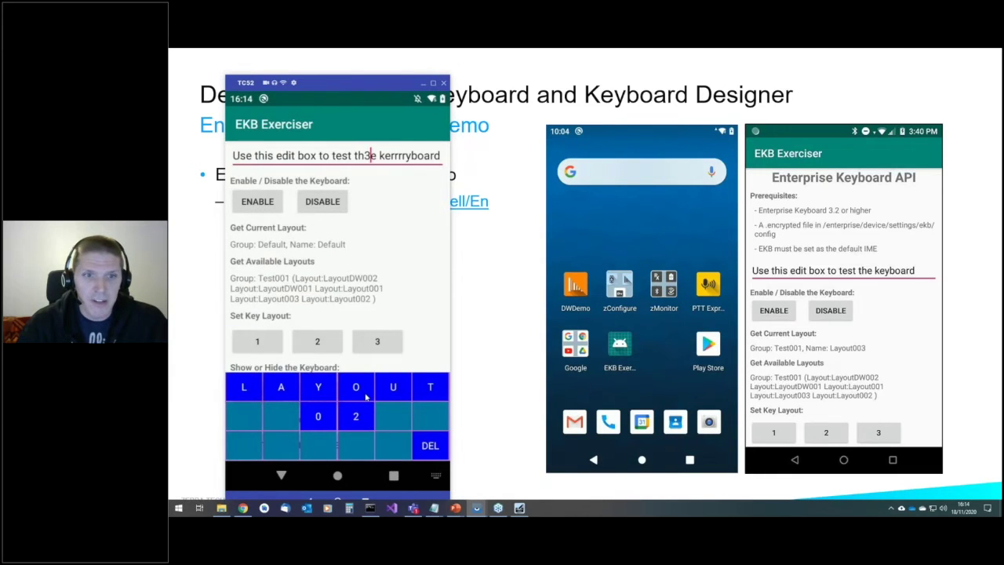
left_click(383, 340)
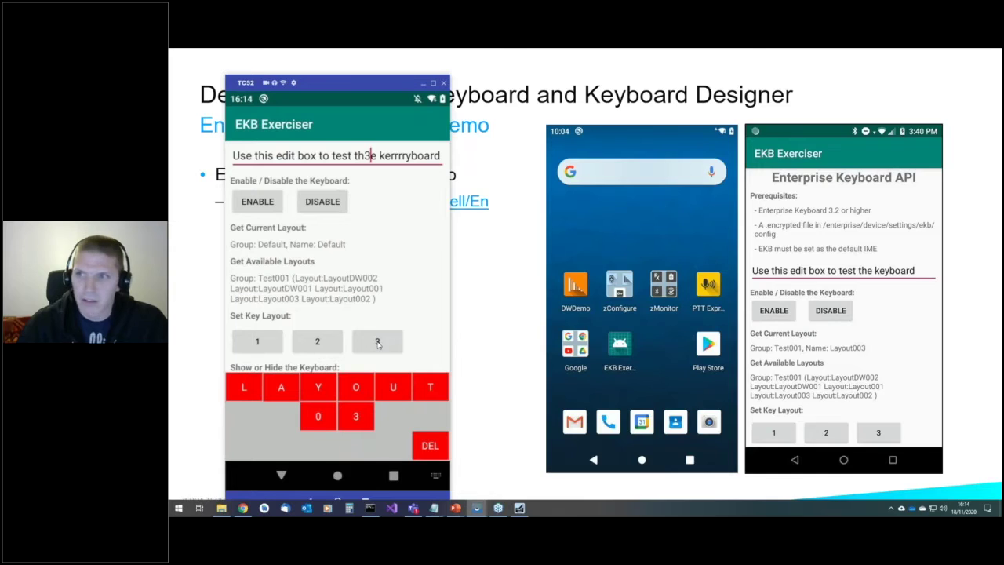
left_click(355, 386)
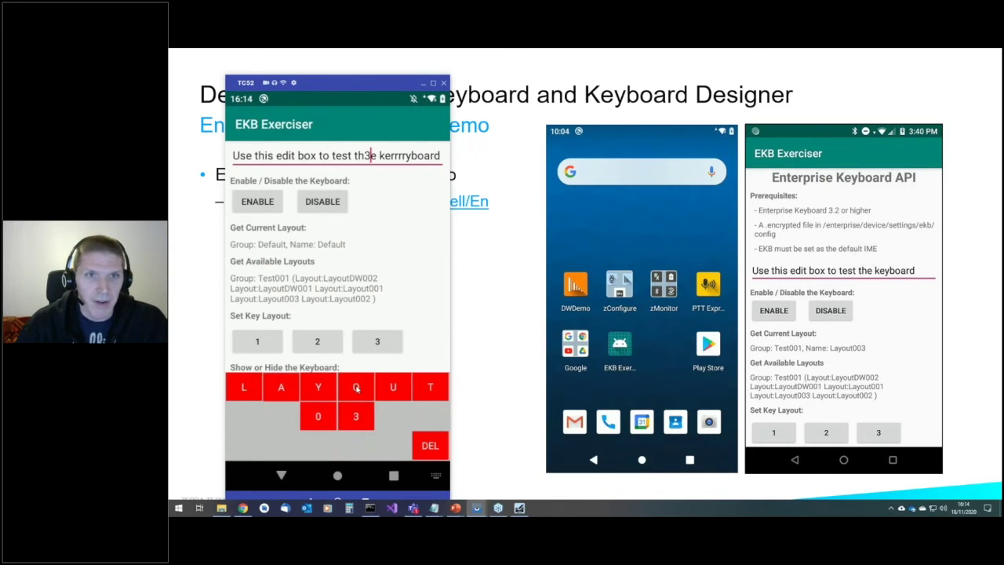
left_click(357, 422)
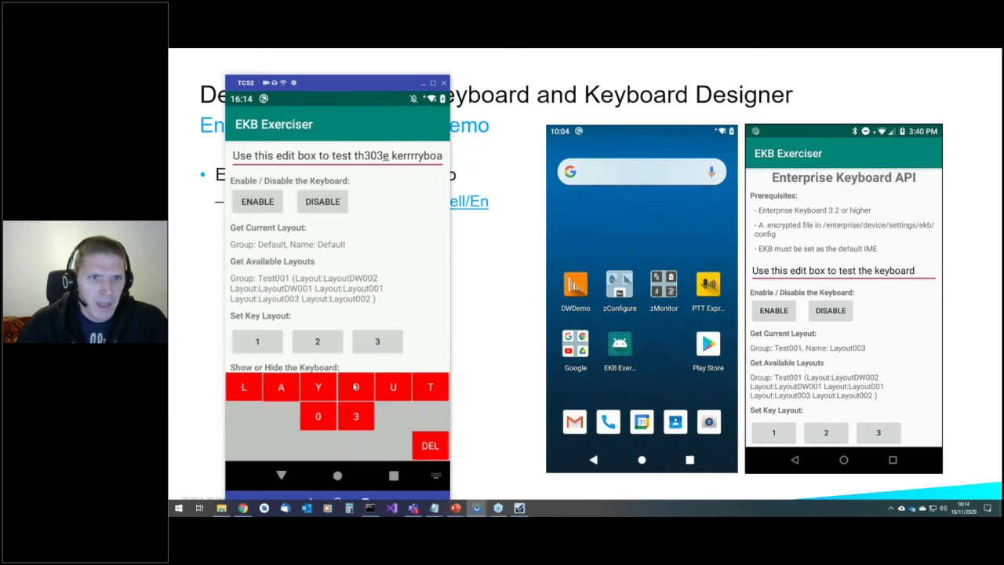
Close the keyboard, and check the associated apps and Enterprise Keyboard layout settings of DataWedge's EKB_Exerciser profile.
left_click_drag(424, 336, 422, 213)
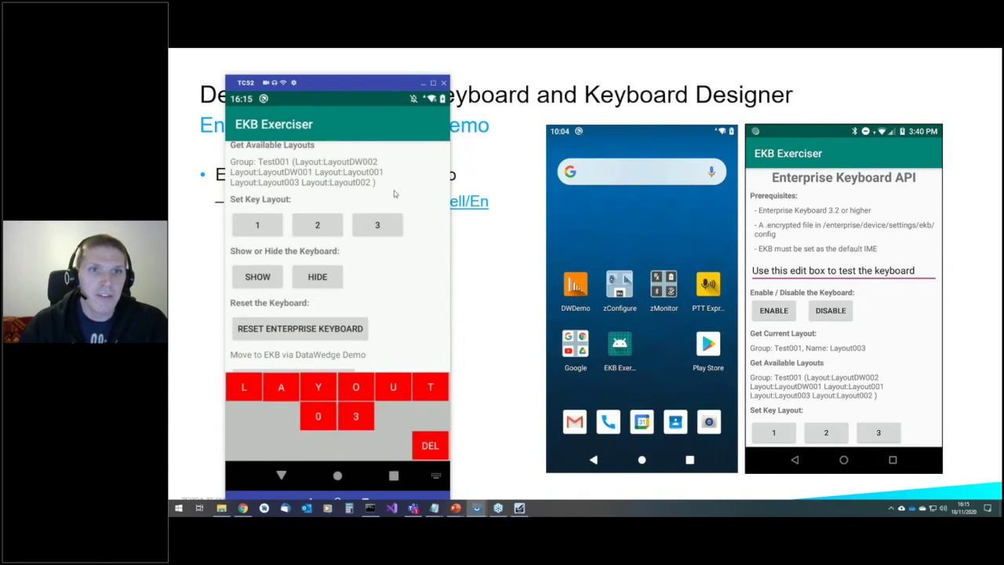
scroll(396, 235, "up", 3)
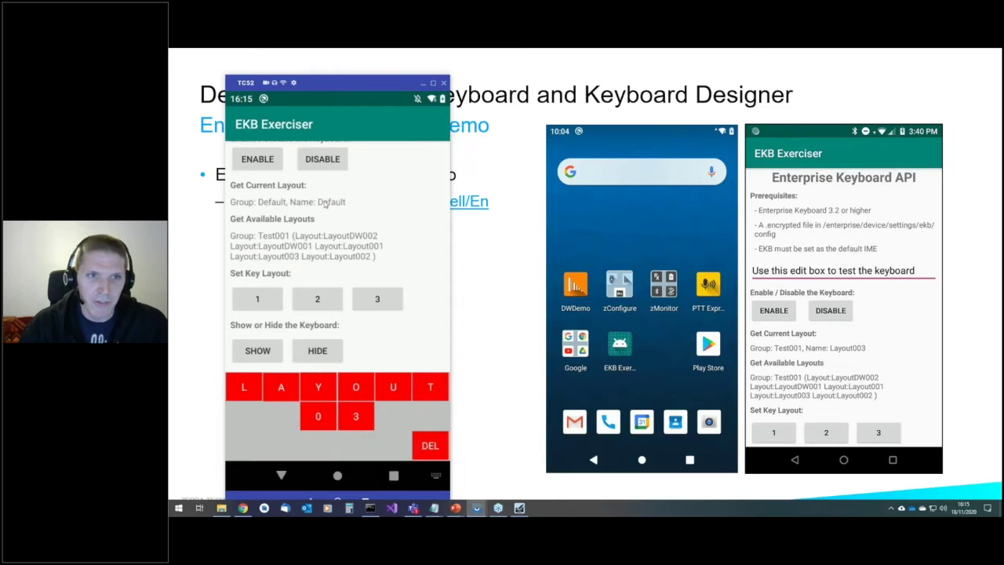
left_click(281, 476)
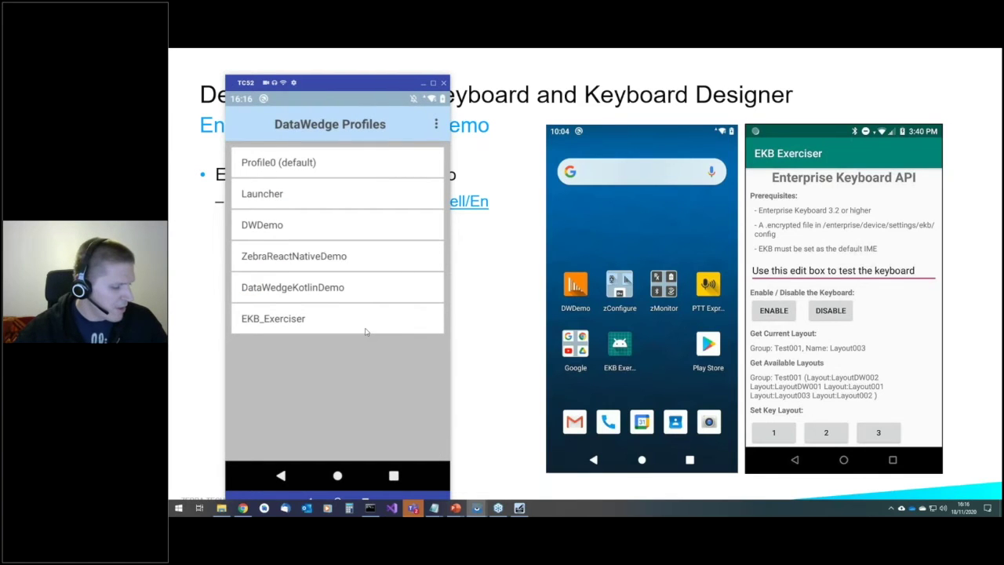
left_click(365, 330)
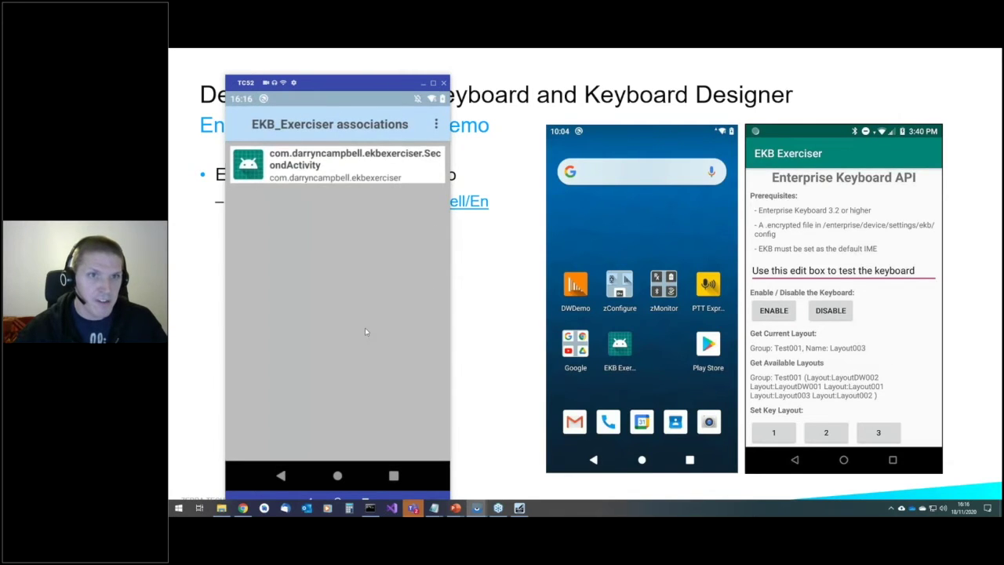
right_click(331, 175)
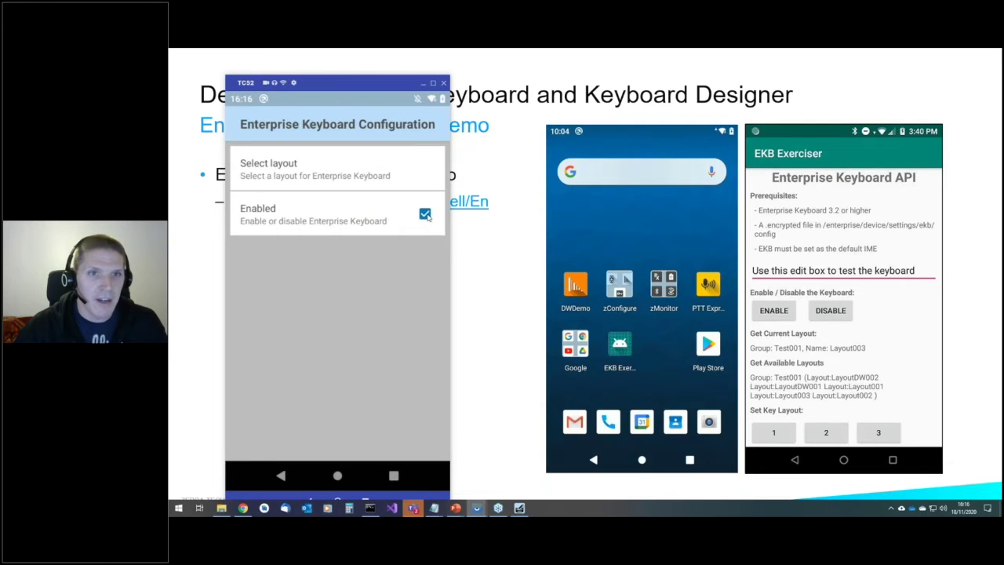
left_click(306, 169)
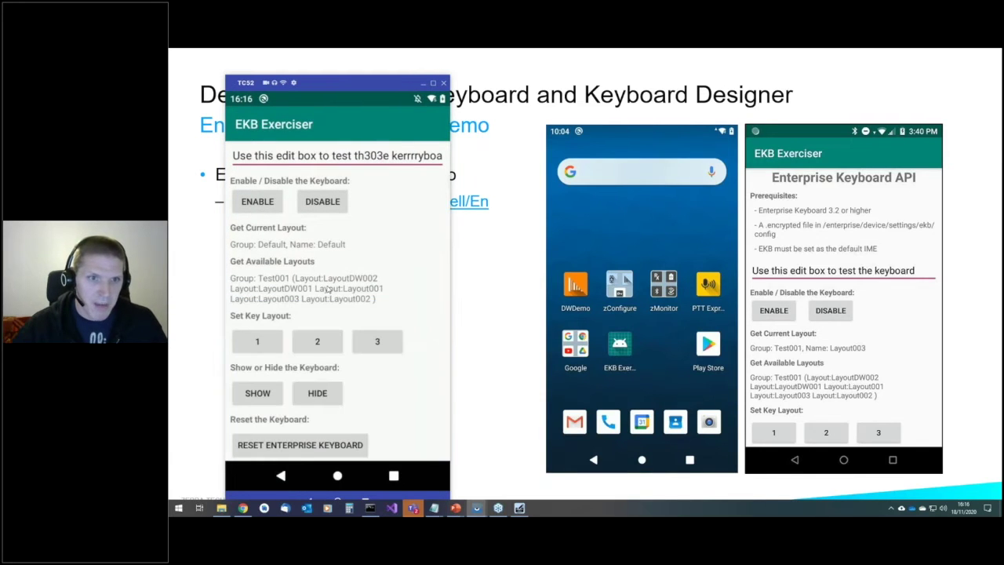
Open the EKB via DataWedge demo in EKB Exerciser and test its edit box by entering "YOU", deleting it and closing the keyboard.
left_click_drag(392, 296, 395, 209)
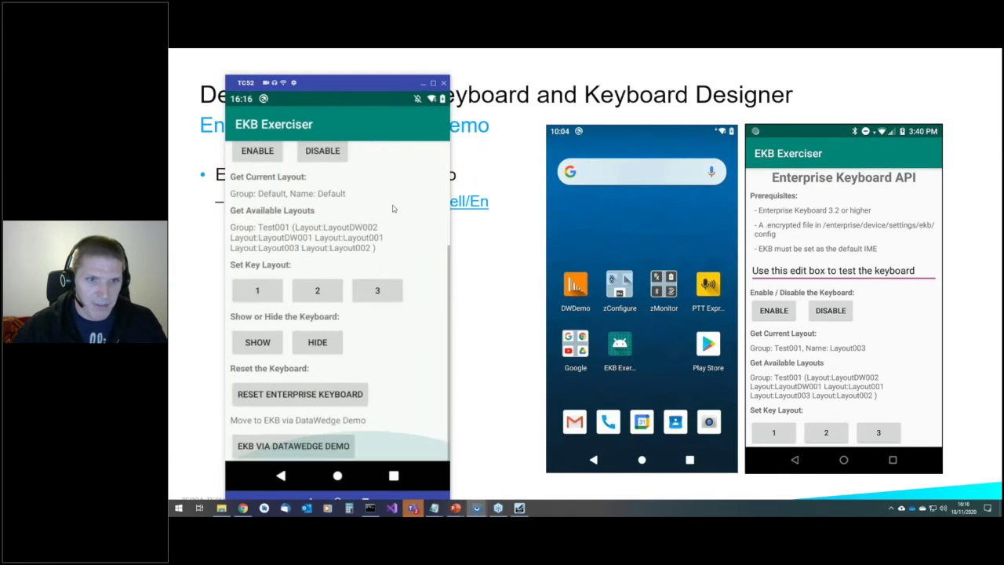
left_click(296, 446)
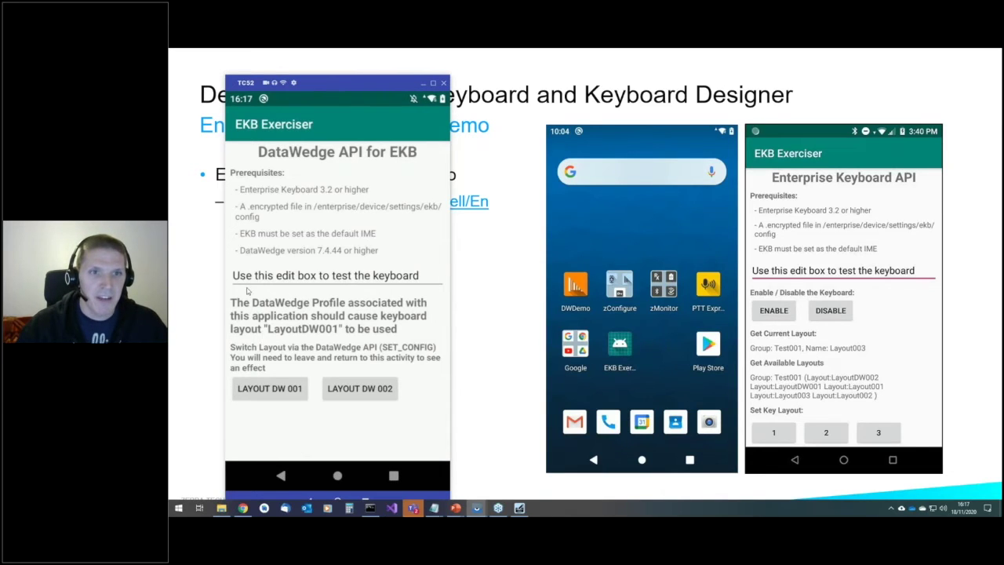
left_click(353, 281)
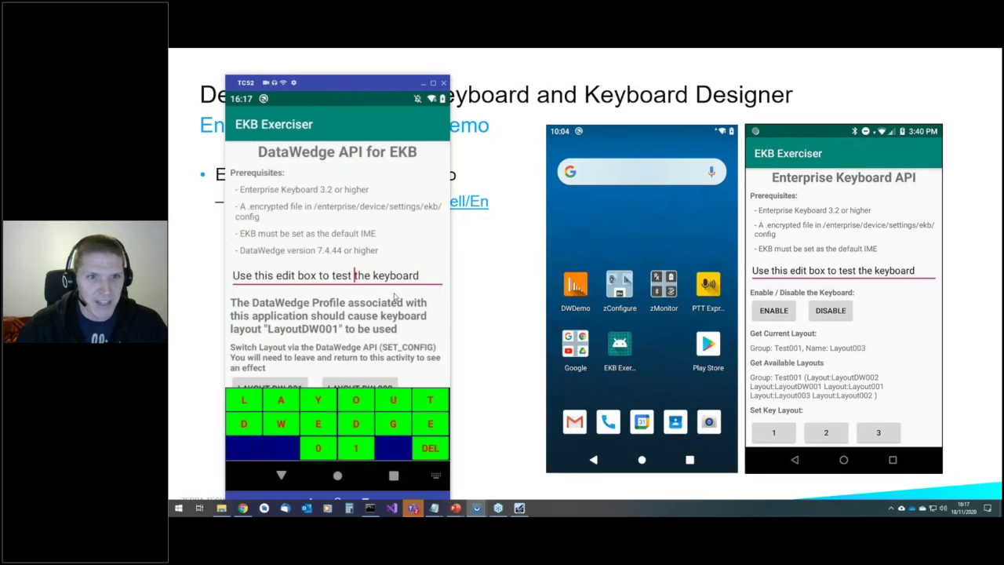
type("YOU")
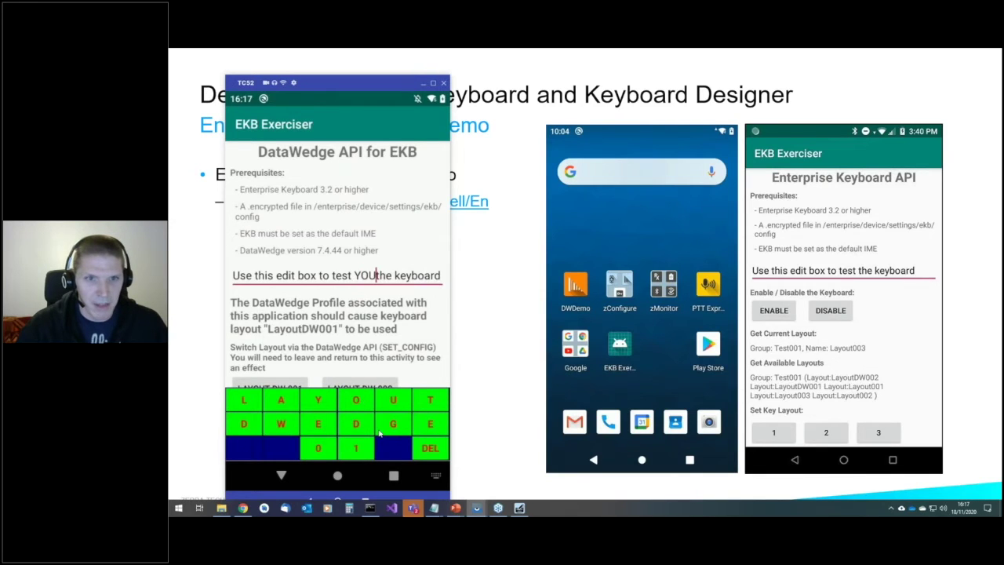
key("BackSpace")
key("BackSpace")
key("BackSpace")
key("BackSpace")
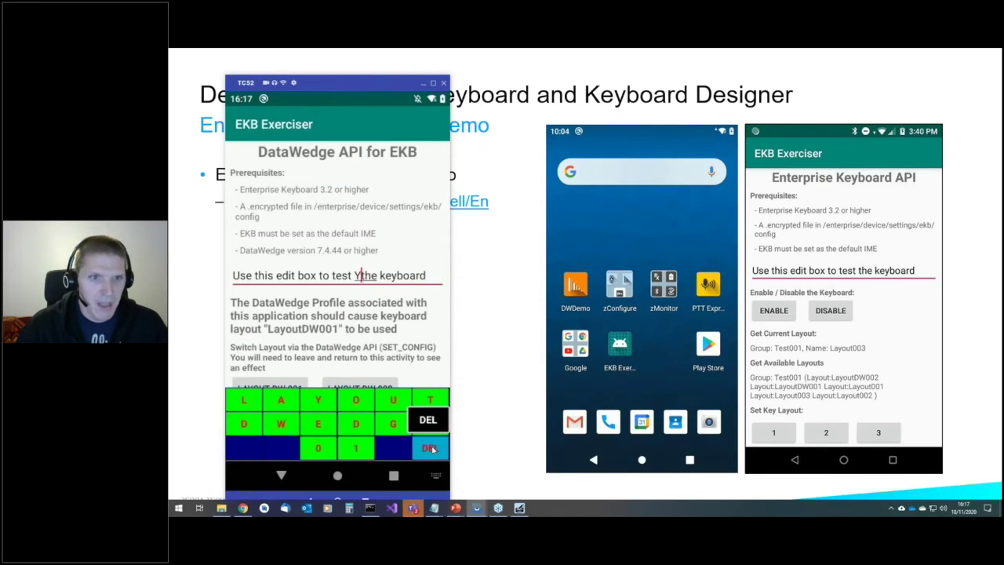
left_click(281, 477)
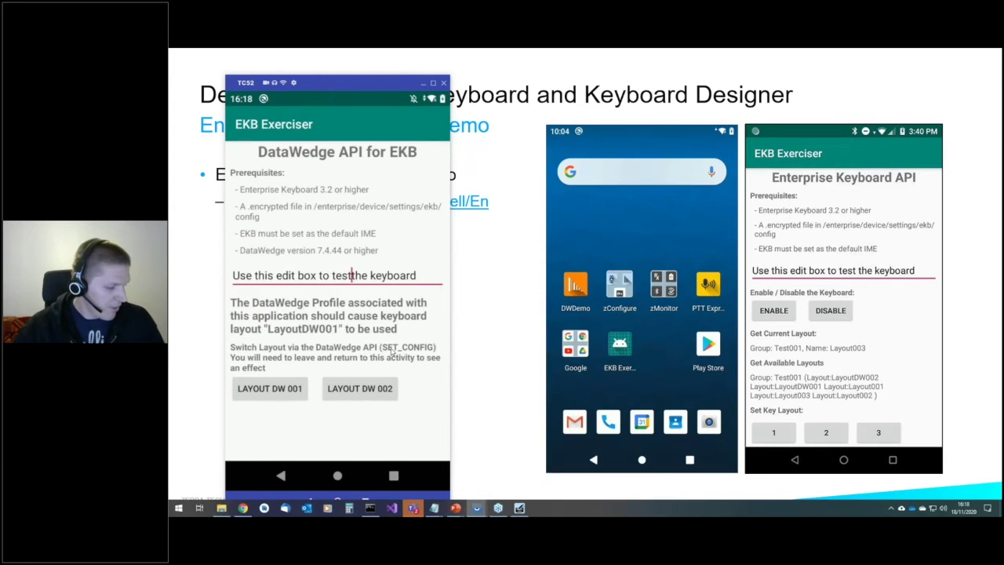
Switch to DataWedge and check which layout is selected in the EKB_Exerciser profile's Enterprise Keyboard configuration.
key("ctrl+o")
scroll(391, 351, "up", 2)
left_click(392, 351)
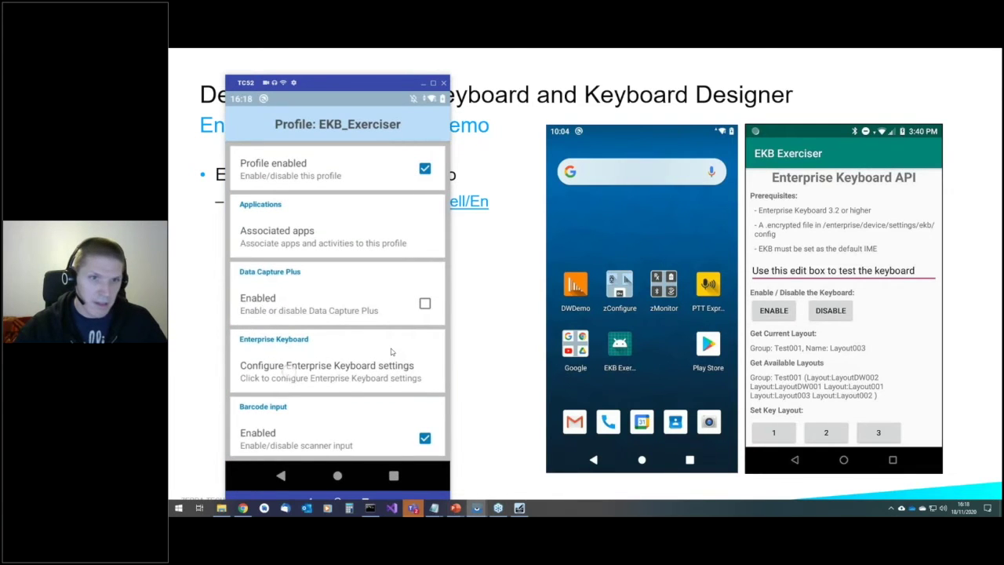
left_click(390, 350)
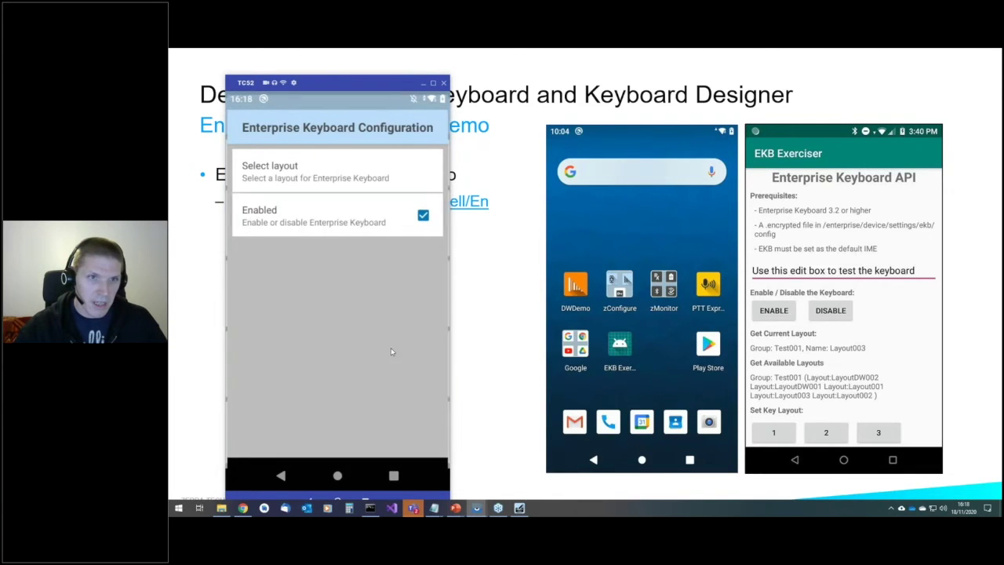
left_click(326, 173)
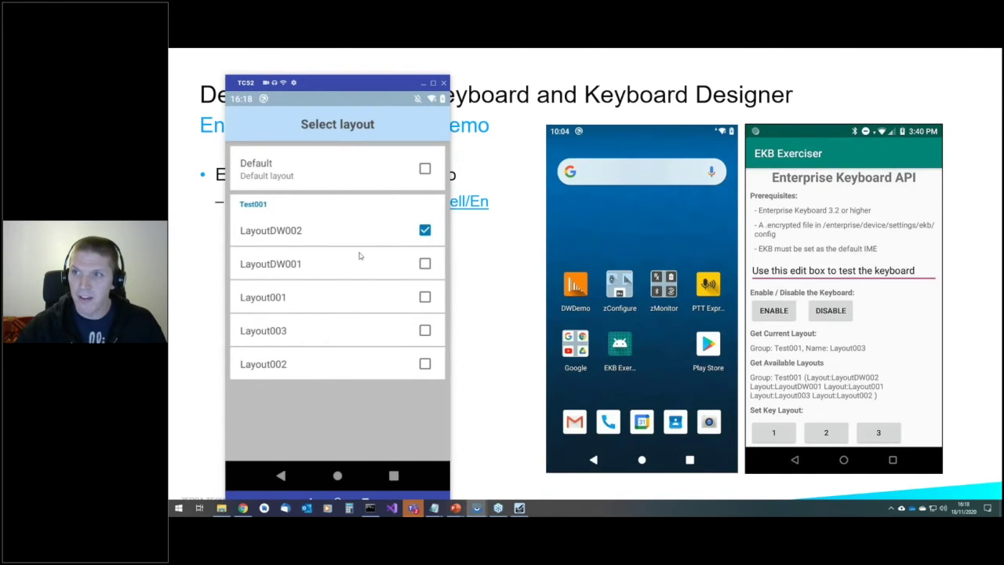
Return to EKB Exerciser, leave and reopen the DataWedge demo, and bring up the keyboard in its edit box.
left_click(394, 475)
left_click(345, 299)
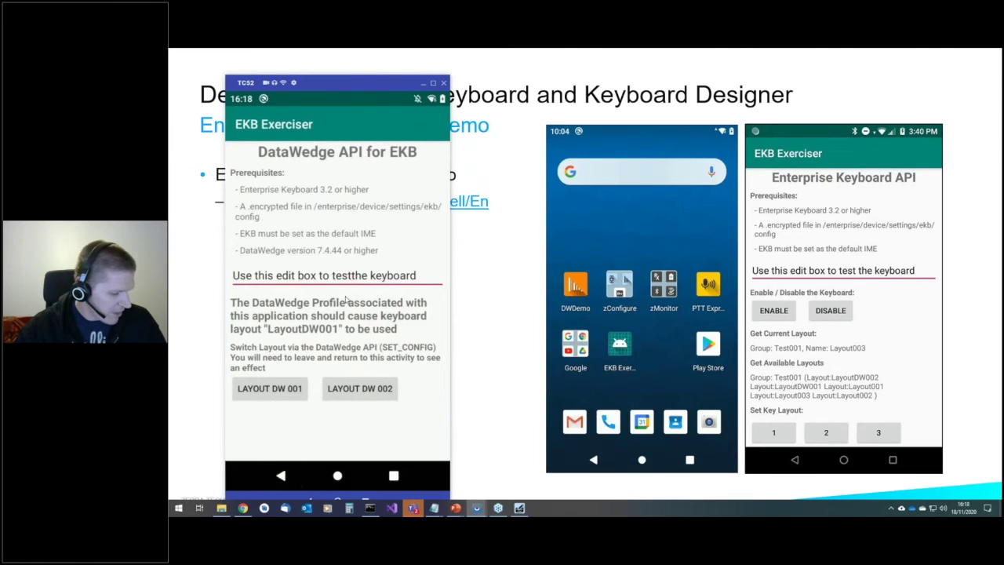
scroll(346, 299, "down", 5)
left_click(293, 446)
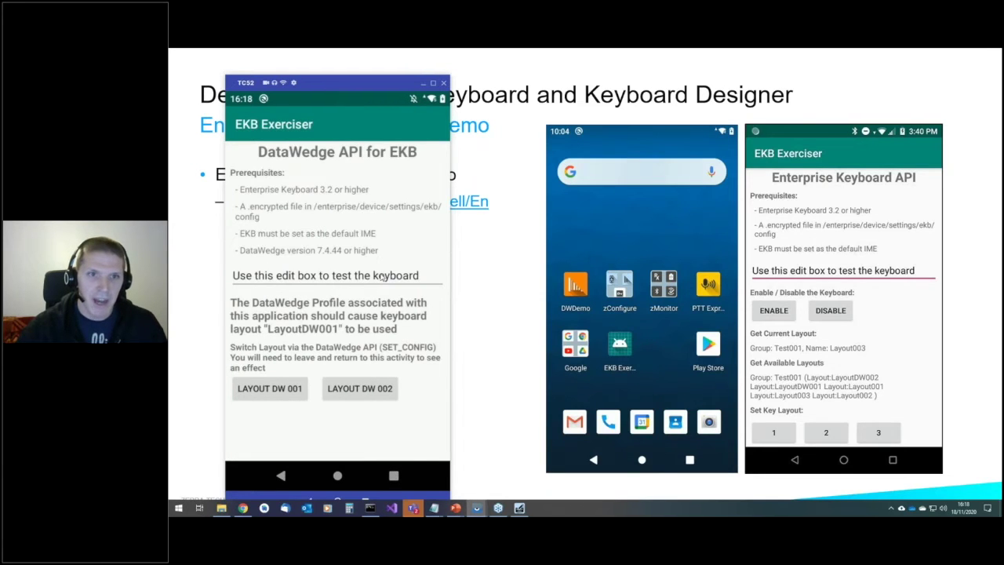
left_click(377, 276)
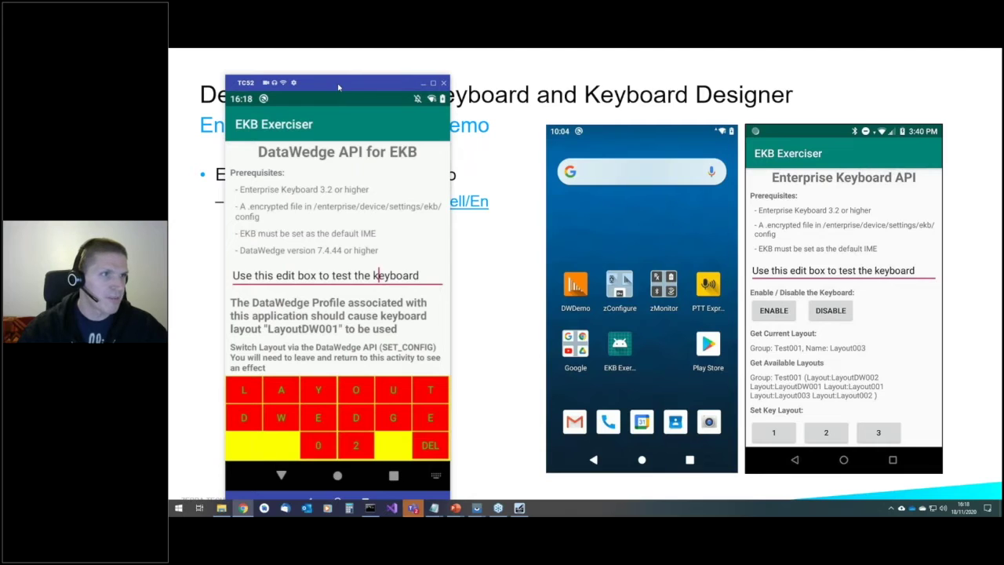
Return to the slideshow and advance past the demo video and the Enterprise Keyboard Via DataWedge slide to the next API Demo slide.
key("alt+Tab")
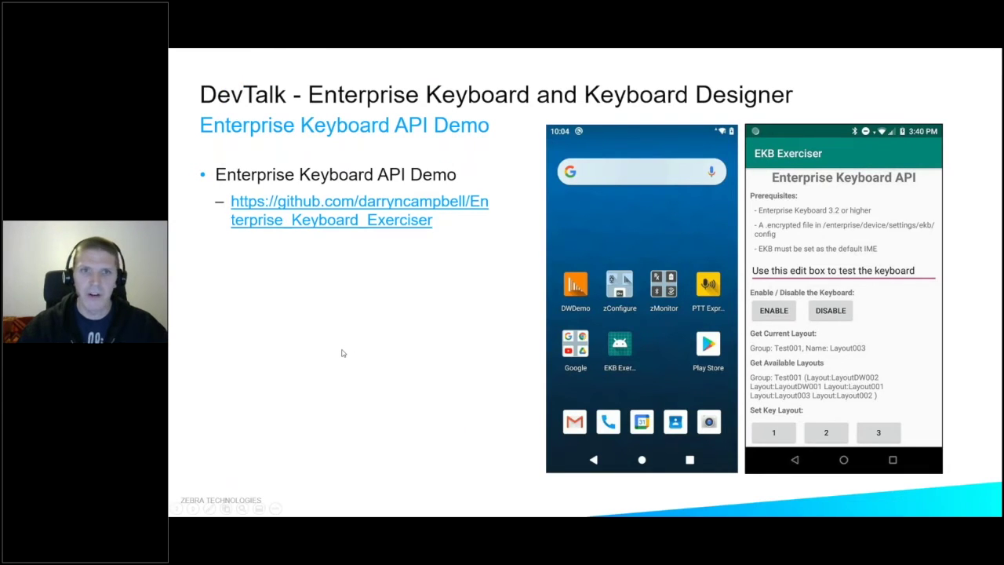
key("Right")
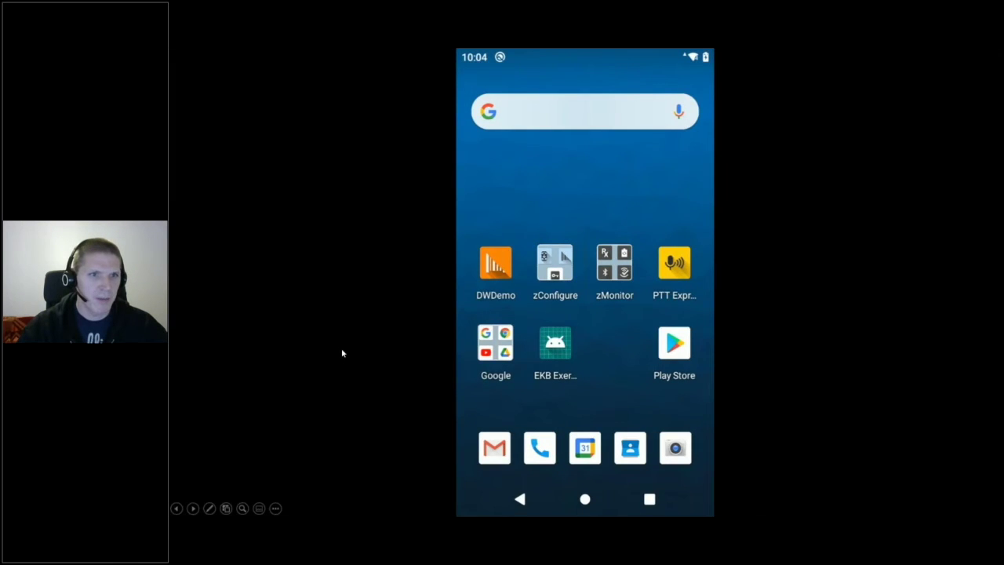
key("Right")
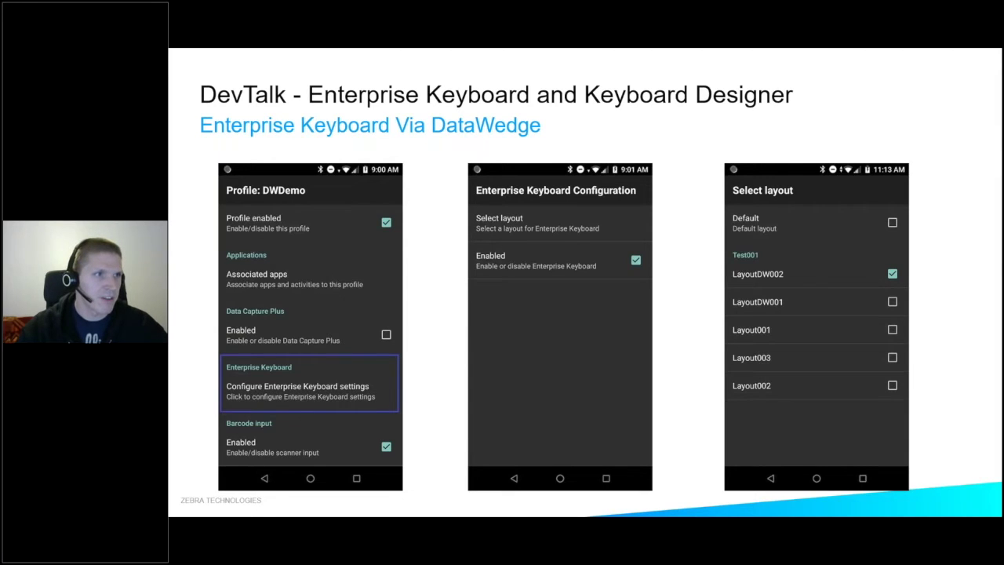
key("Right")
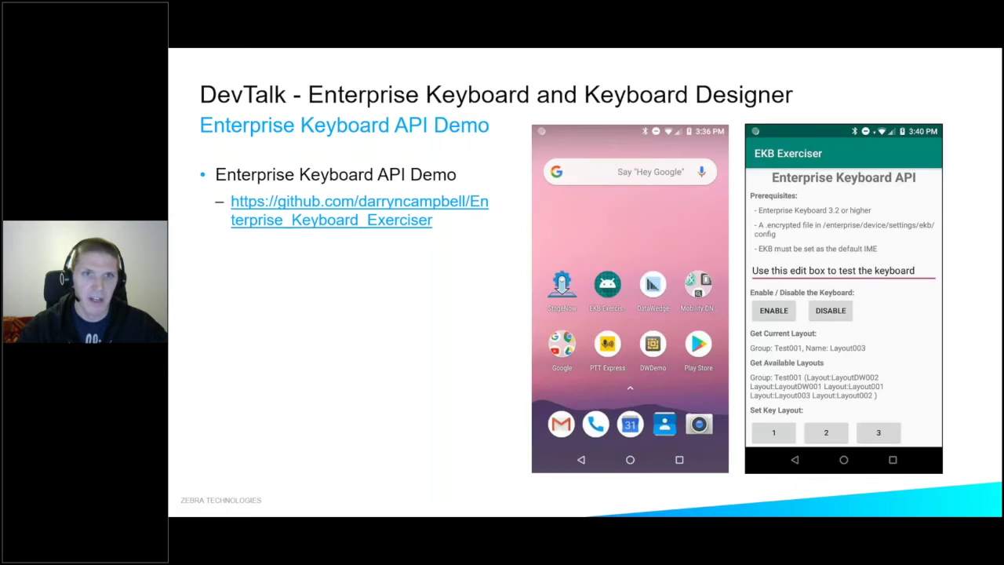
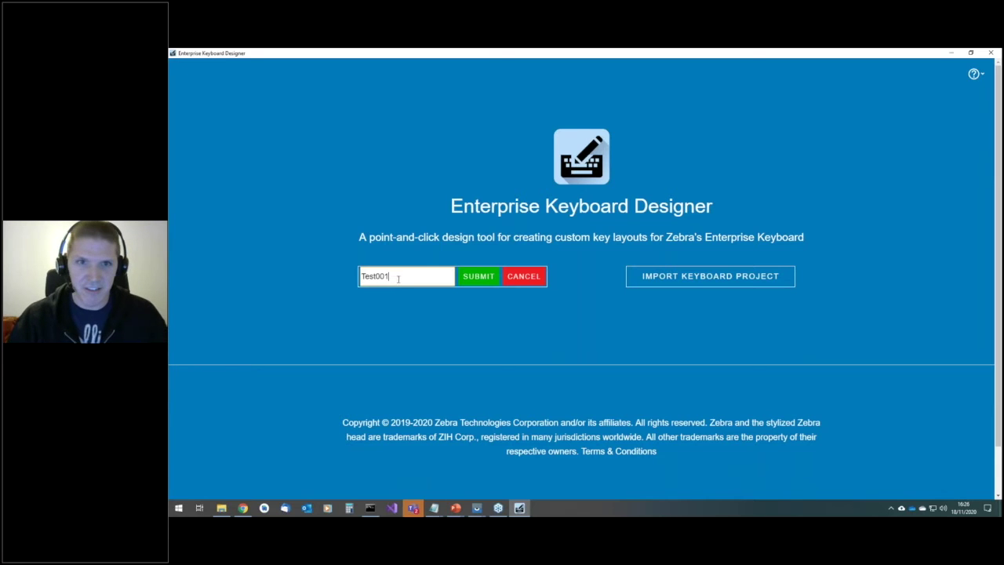
Create the keyboard project Test001 and choose TC52/TC57 as its mobile device.
left_click(478, 279)
left_click(722, 265)
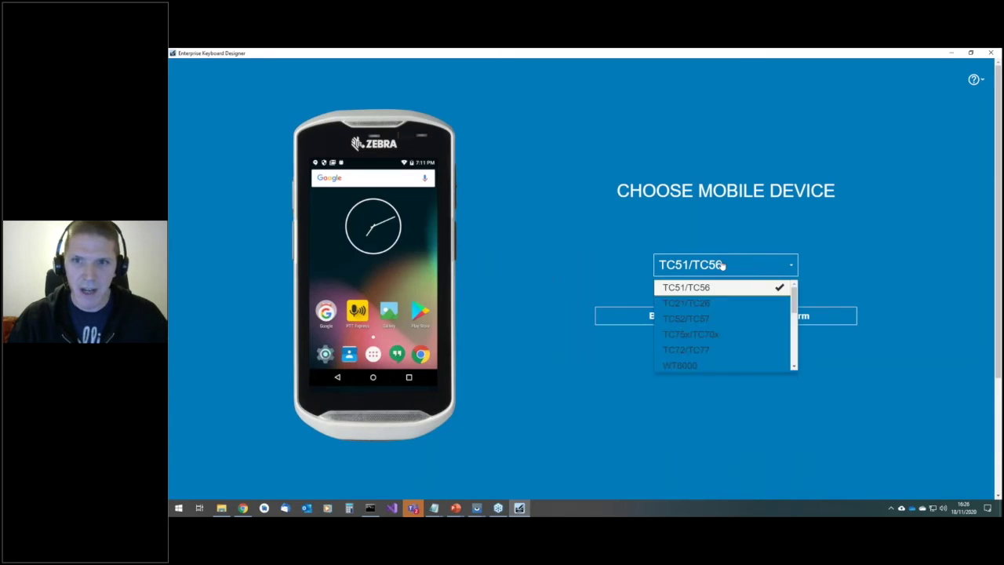
left_click(722, 314)
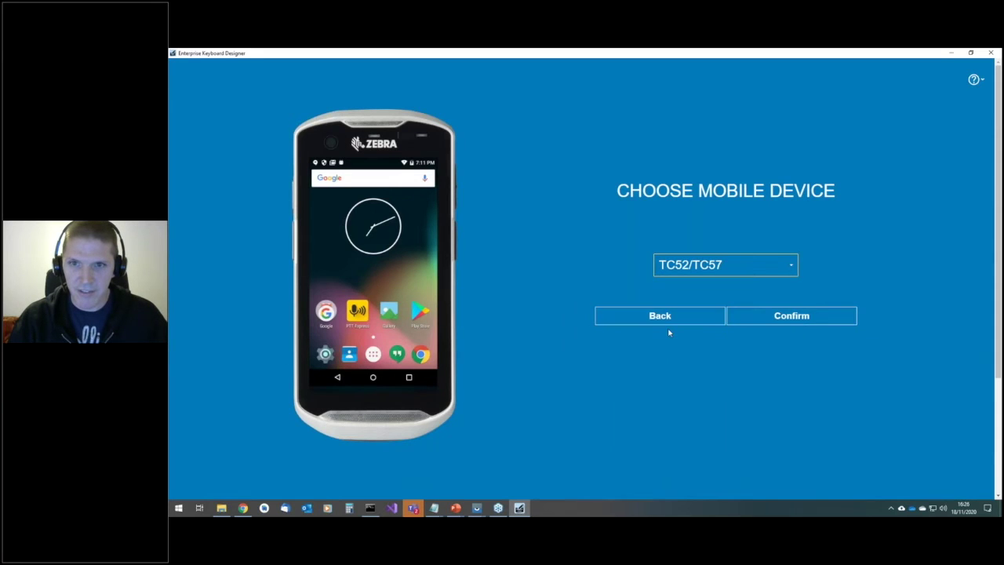
left_click(792, 317)
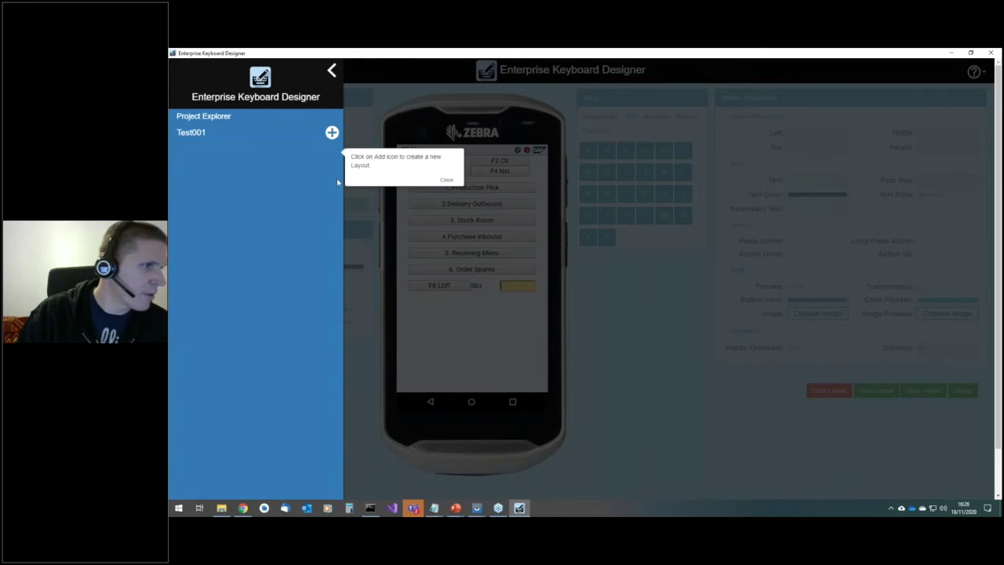
Add a portrait layout named Layout001 to the Test001 project.
left_click(332, 132)
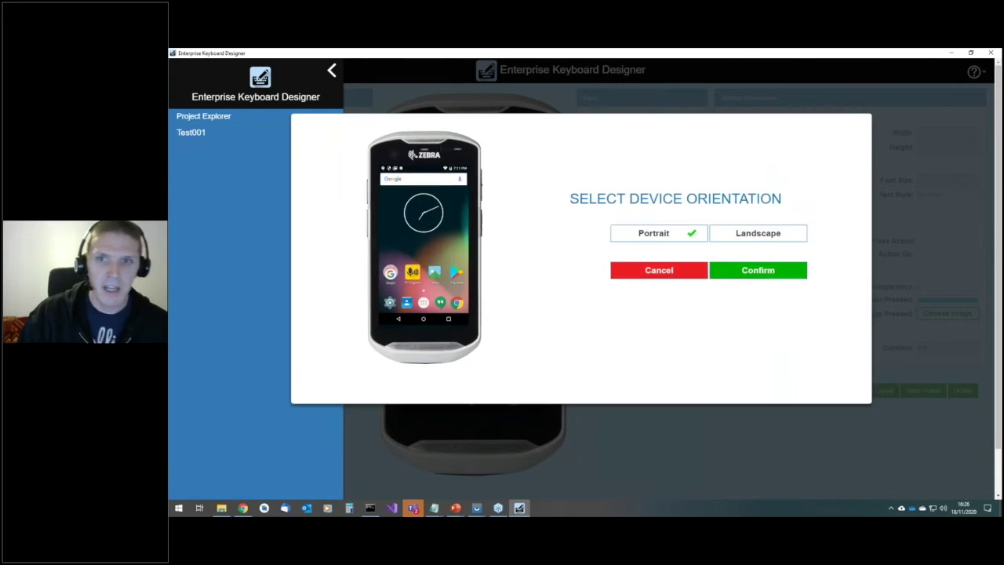
left_click(765, 272)
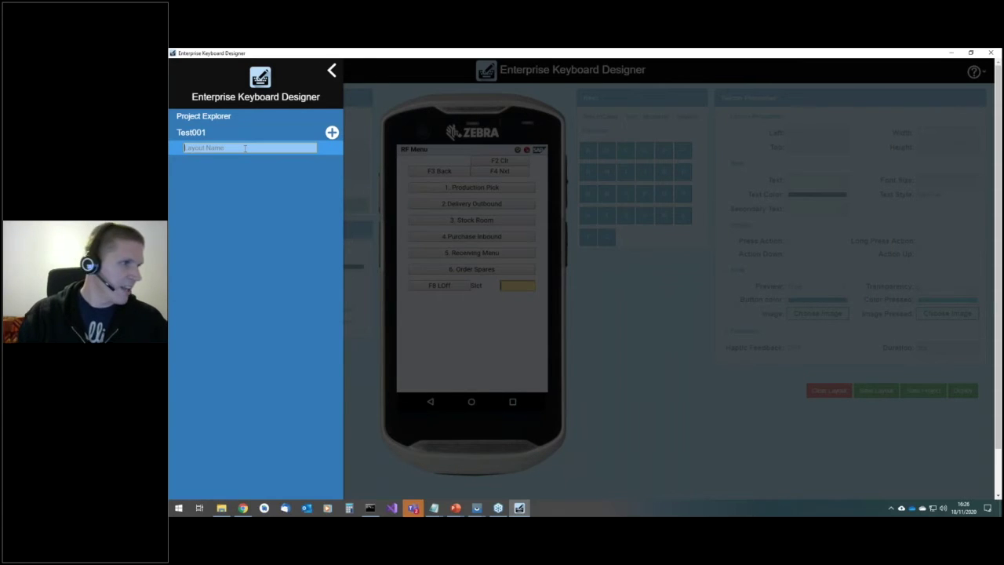
type("Lay")
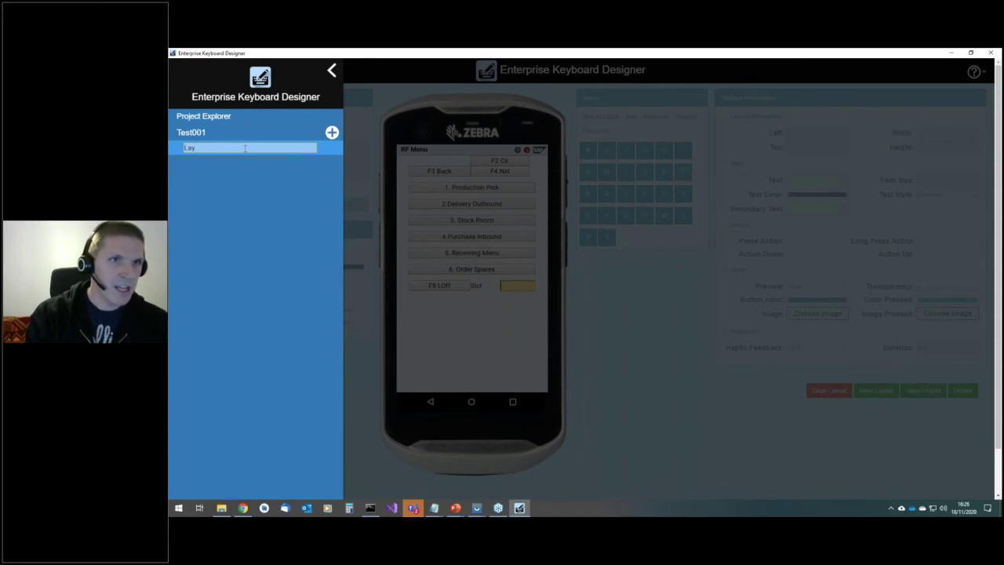
type("out001")
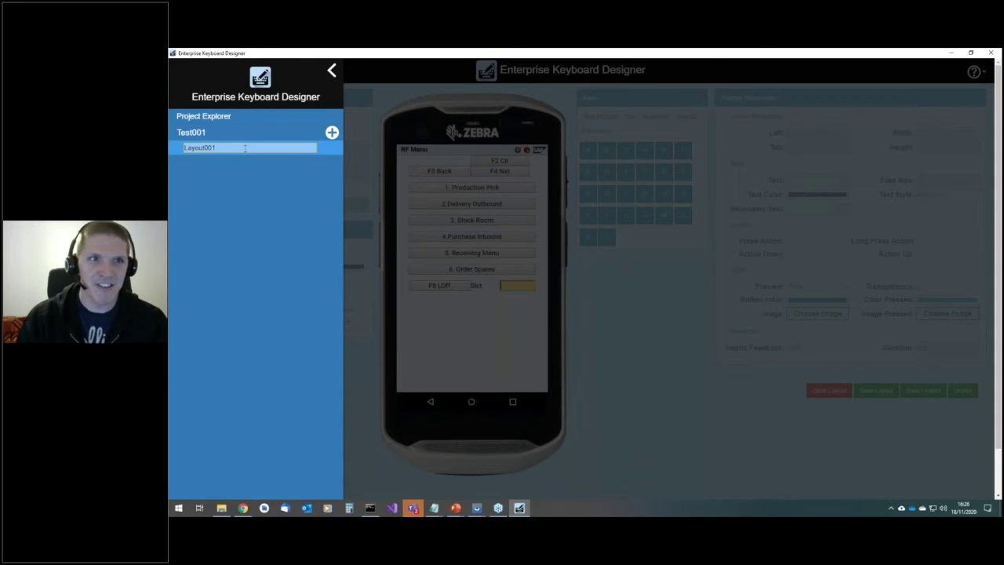
key("Return")
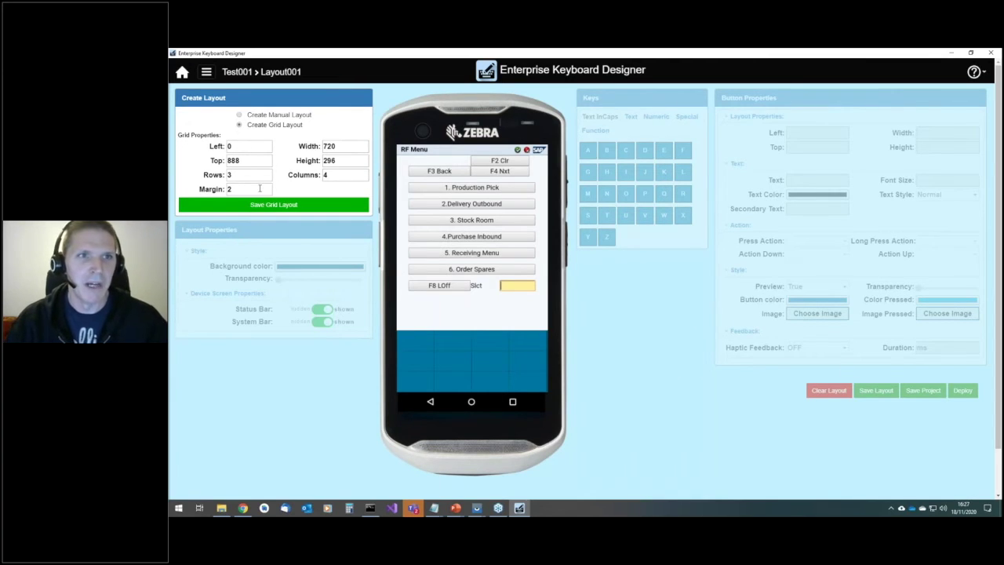
Set the layout grid to 5 columns and 4 rows.
double_click(335, 173)
type("5")
key("Tab")
double_click(246, 174)
type("4")
key("Tab")
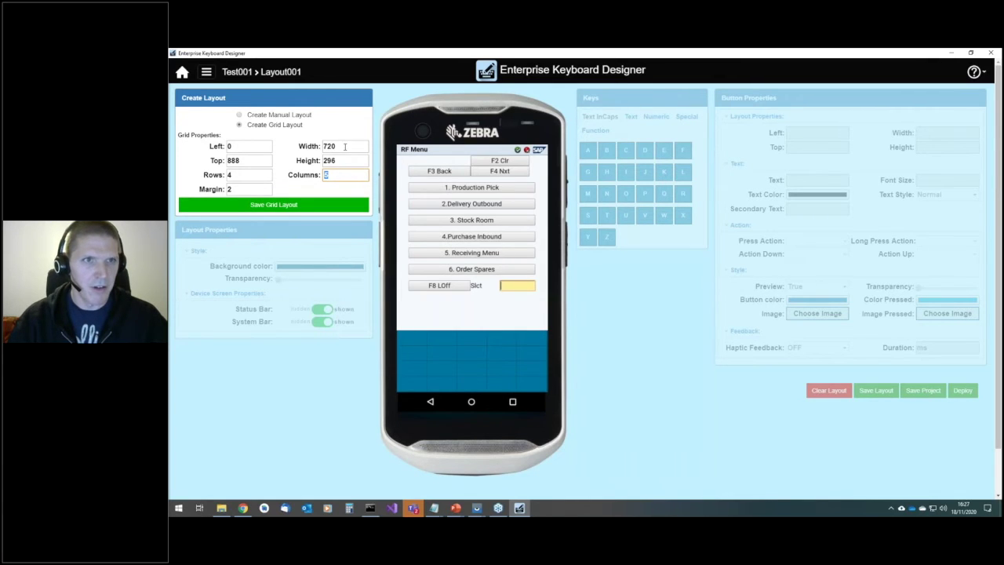
Set the grid's top to 600 and its height to 500, and stretch its lower edge to a height of about 573.
double_click(342, 159)
type("426")
key("Tab")
double_click(233, 160)
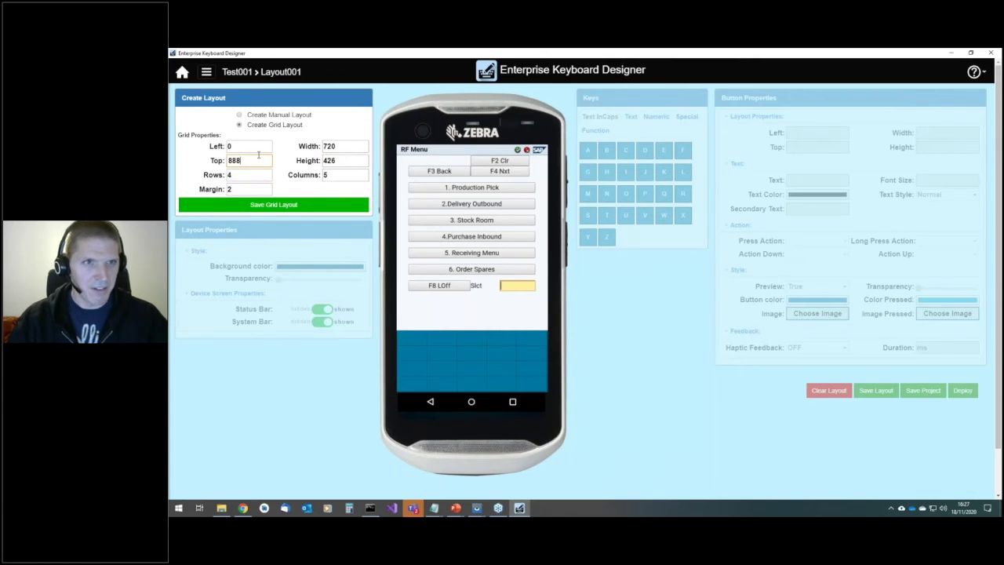
type("600")
key("Tab")
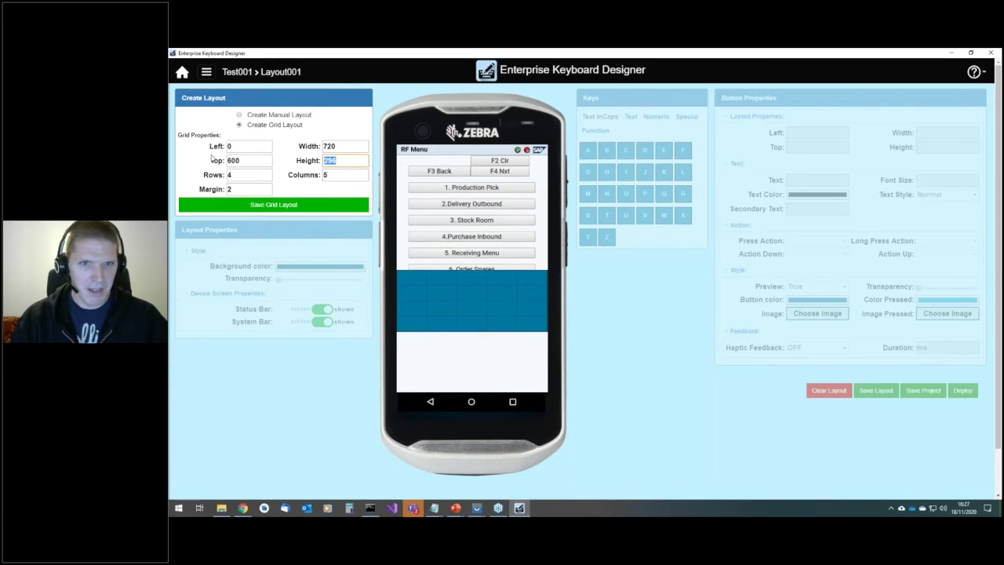
double_click(330, 160)
type("500")
key("Tab")
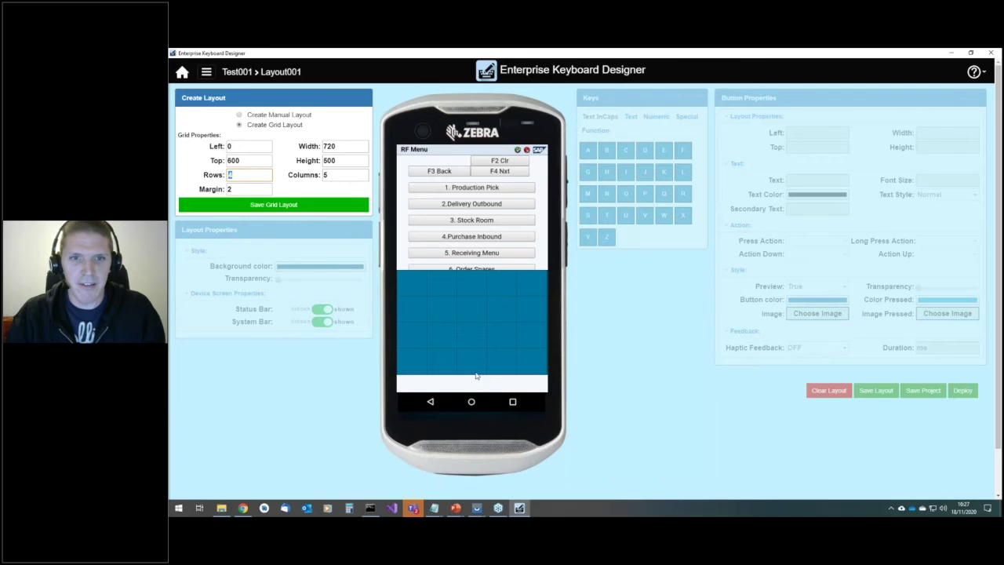
left_click_drag(476, 377, 474, 390)
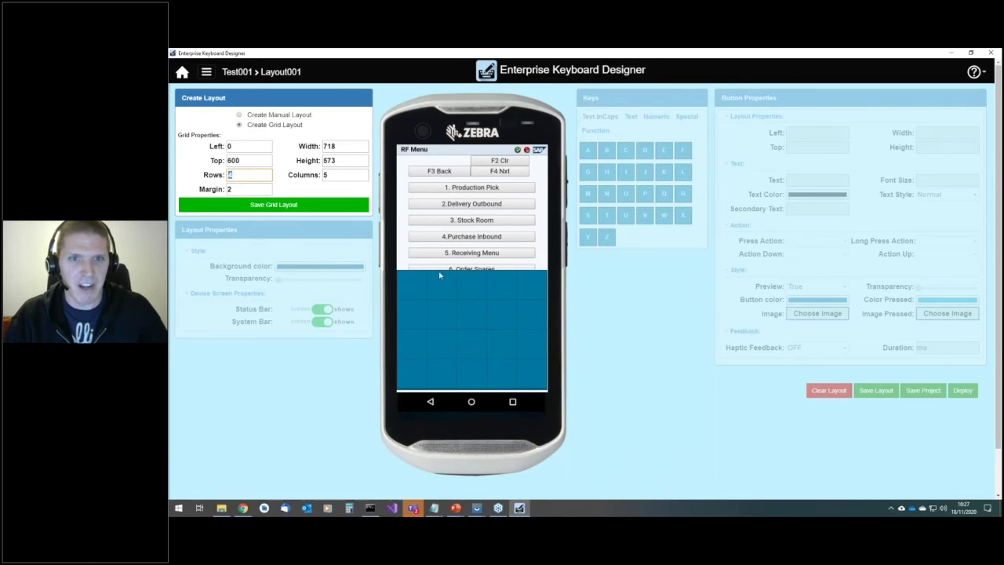
Switch to a manual layout and draw the keyboard area across the empty space below the RF Menu fields on the device screen.
left_click(262, 116)
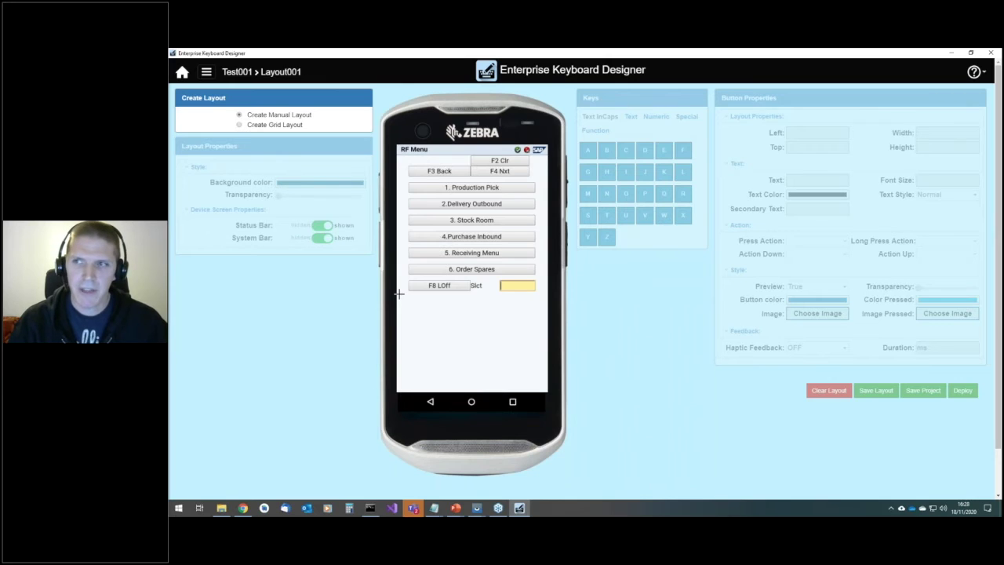
left_click_drag(399, 294, 543, 386)
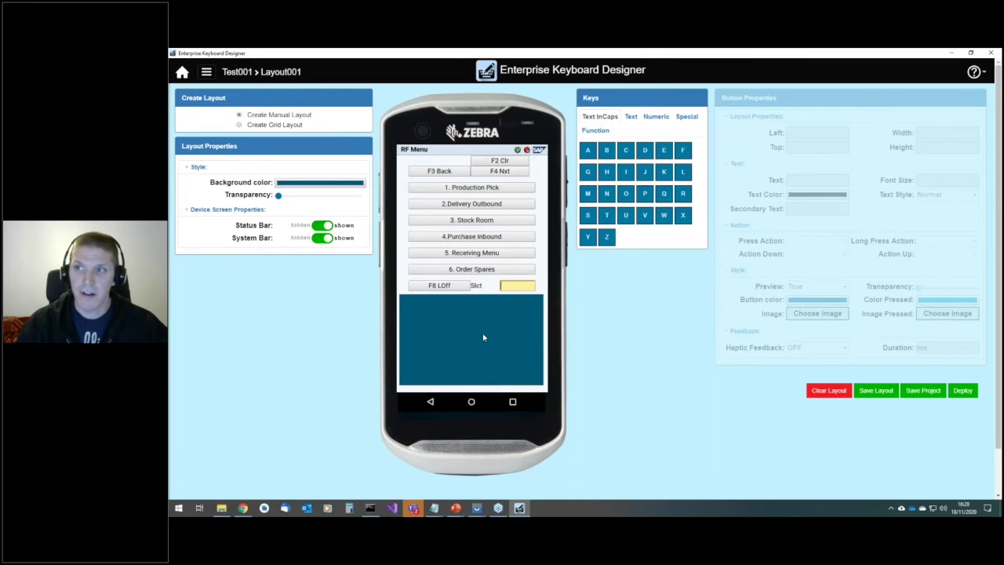
Give the layout a dark purple background (RGB 97, 22, 89) with slight transparency, and collapse the device screen properties.
left_click(317, 183)
left_click(335, 102)
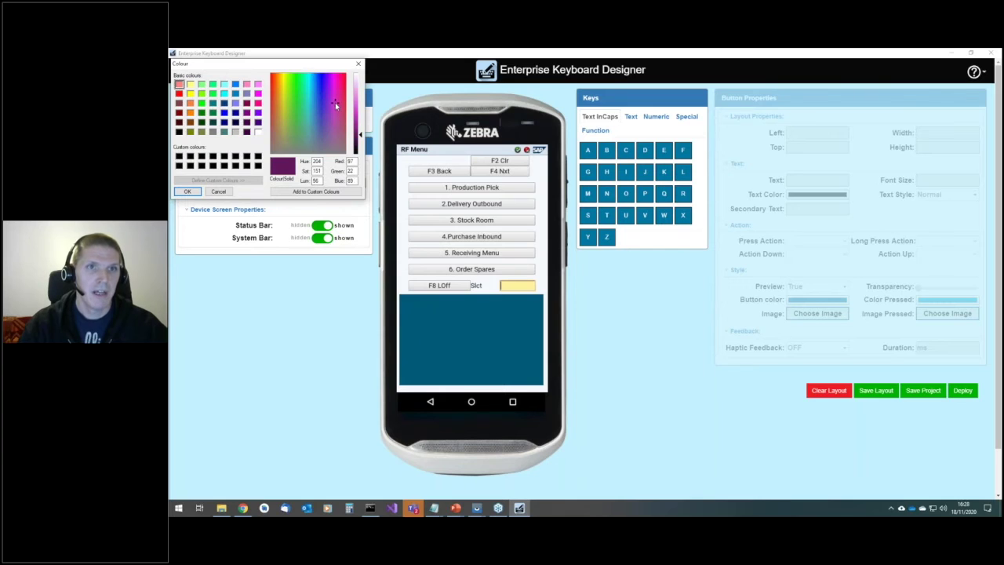
left_click(188, 192)
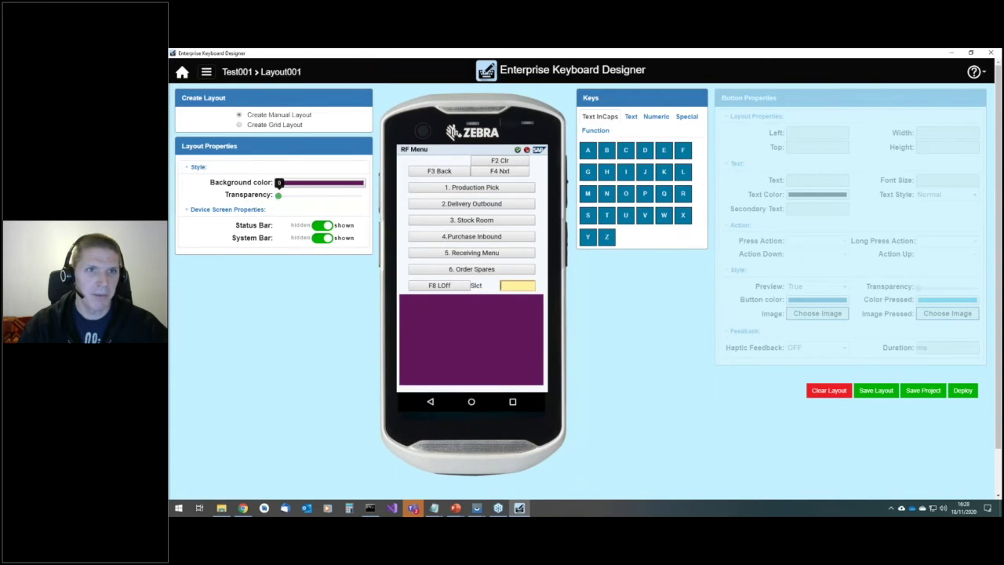
left_click_drag(278, 195, 335, 196)
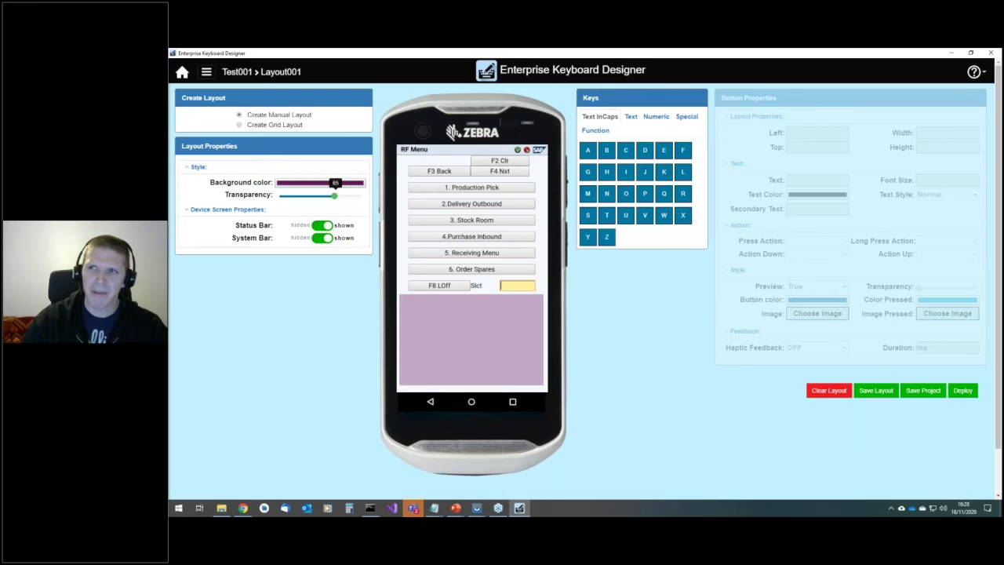
left_click_drag(335, 196, 290, 198)
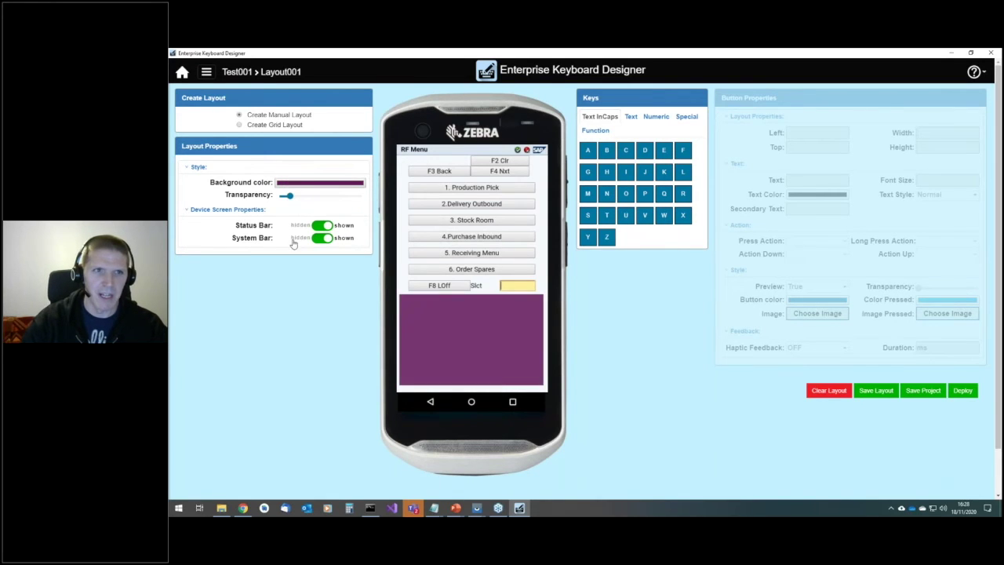
left_click(189, 210)
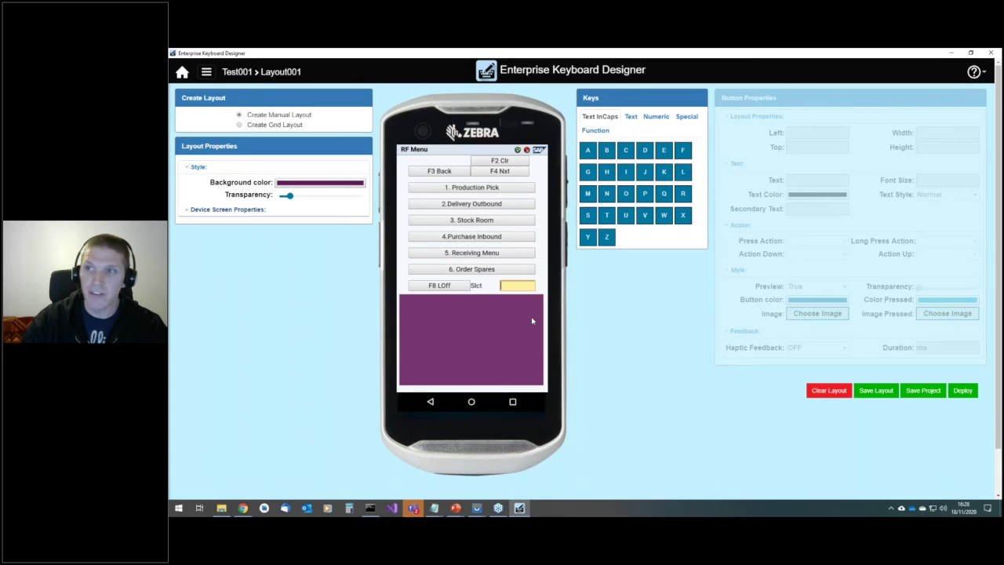
Place the capital keys A, B, C, E and F in a row along the upper edge of the keyboard area.
left_click(589, 150)
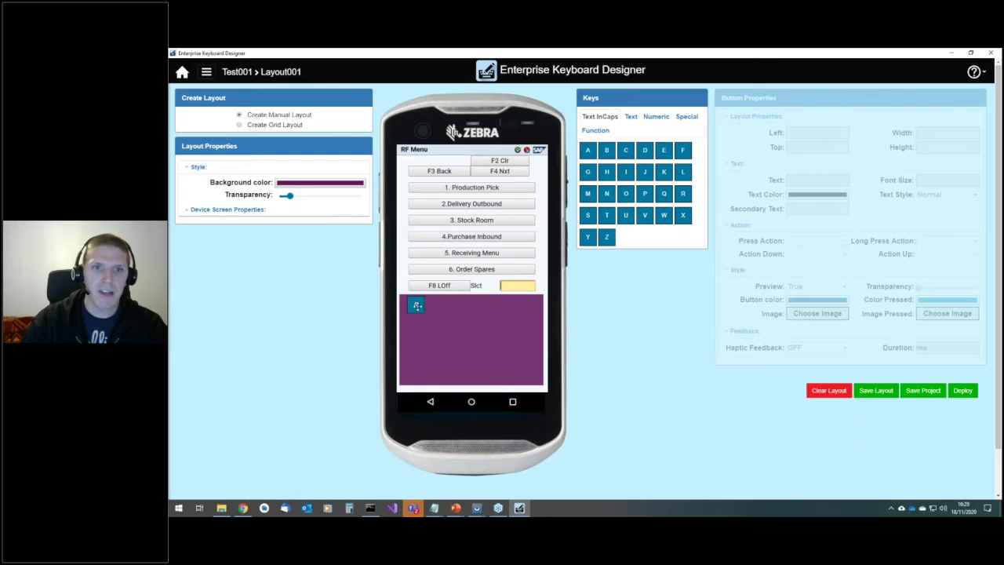
left_click(607, 150)
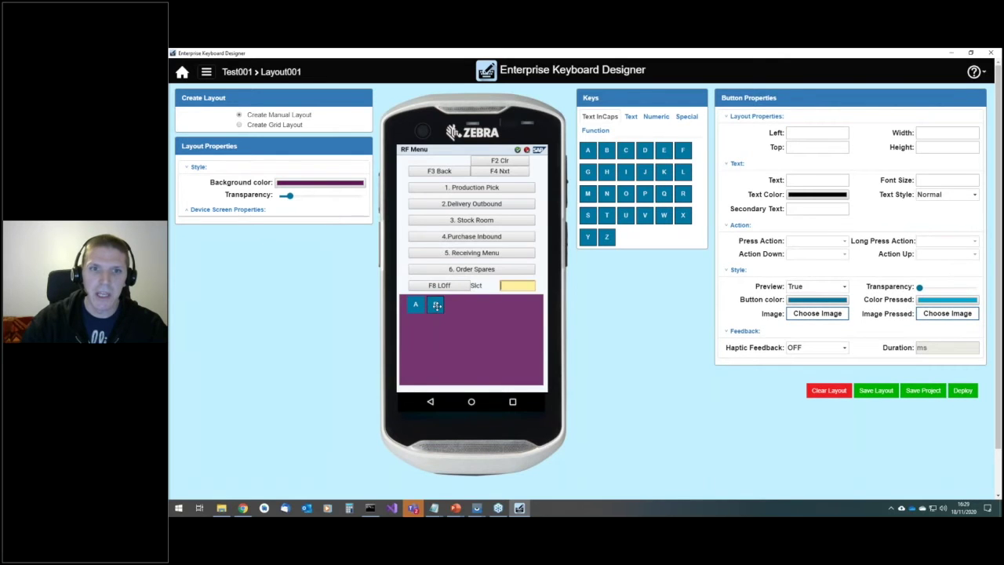
left_click_drag(585, 197, 455, 306)
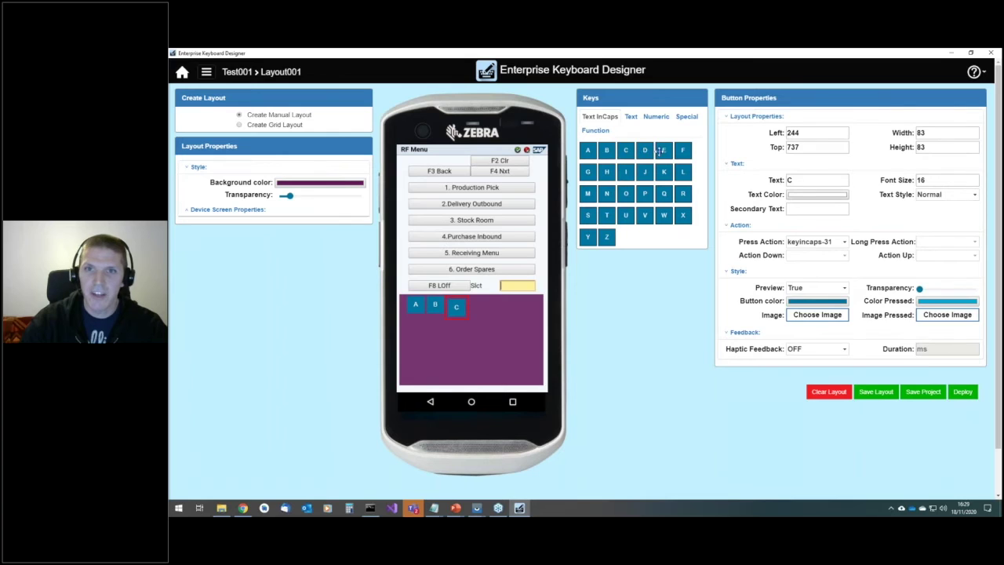
left_click_drag(664, 150, 481, 308)
left_click_drag(676, 155, 503, 309)
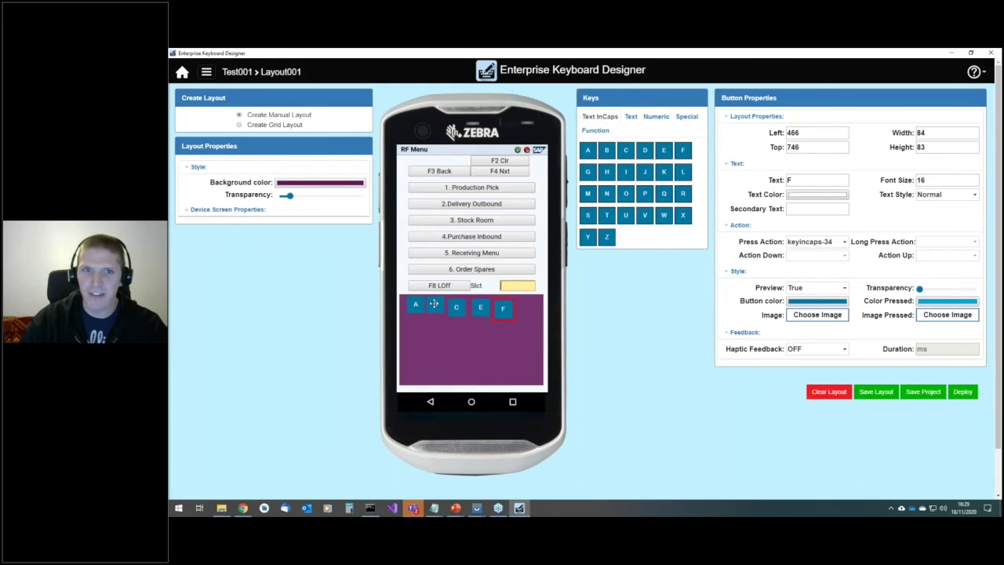
Review the properties of the E and C keys, and set the B key's pressed colour to olive green (RGB 151, 171, 39).
left_click(481, 306)
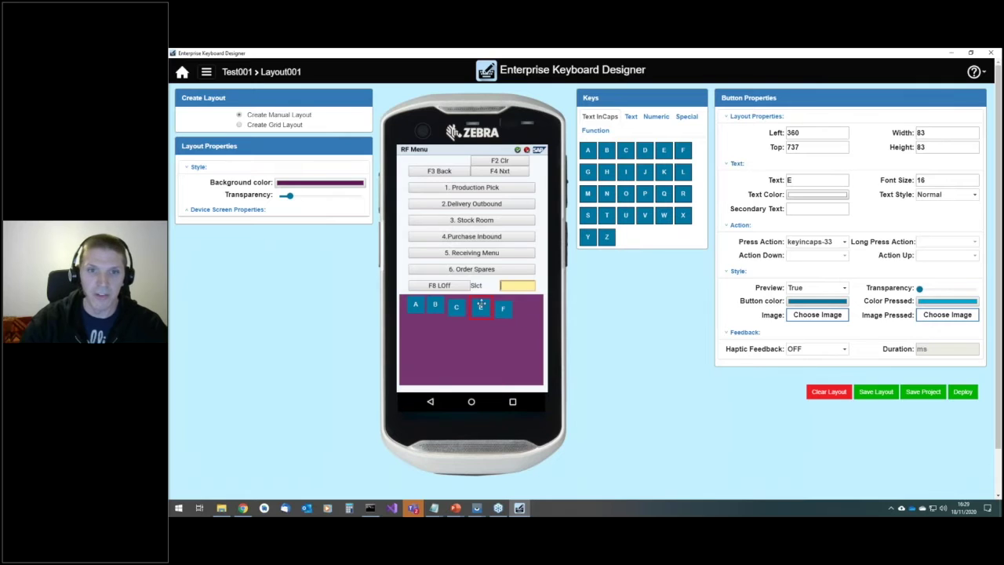
left_click(455, 308)
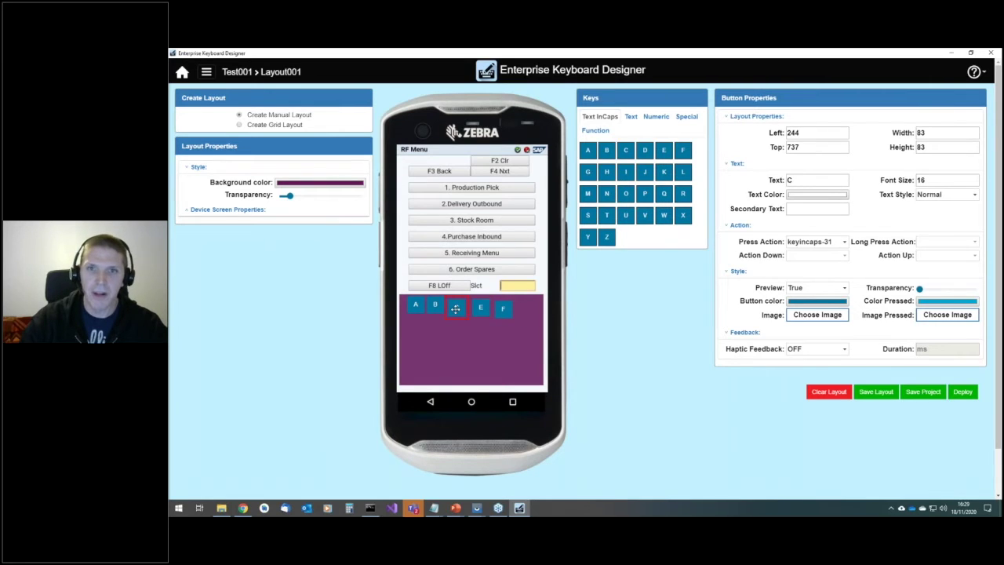
left_click(437, 306)
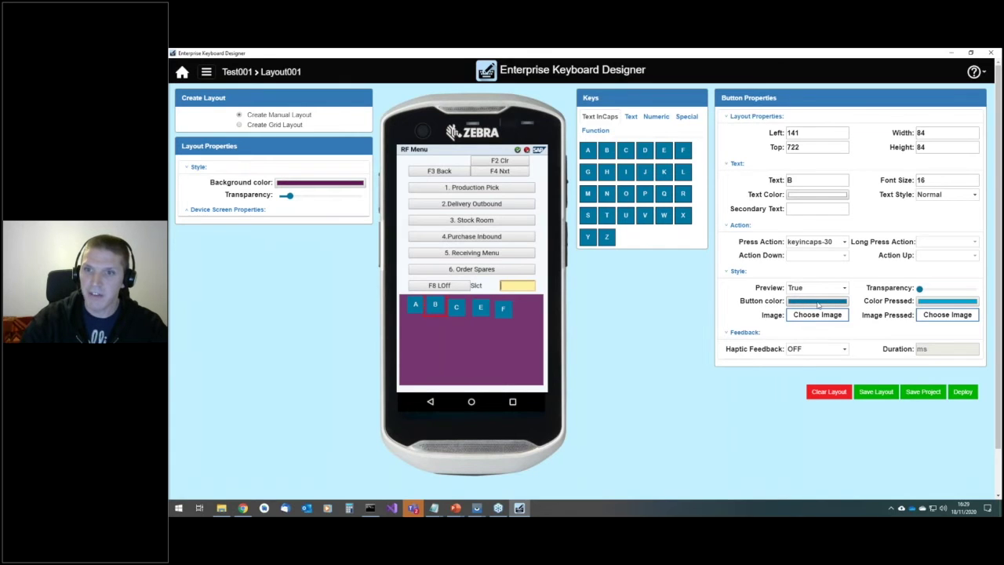
left_click(934, 303)
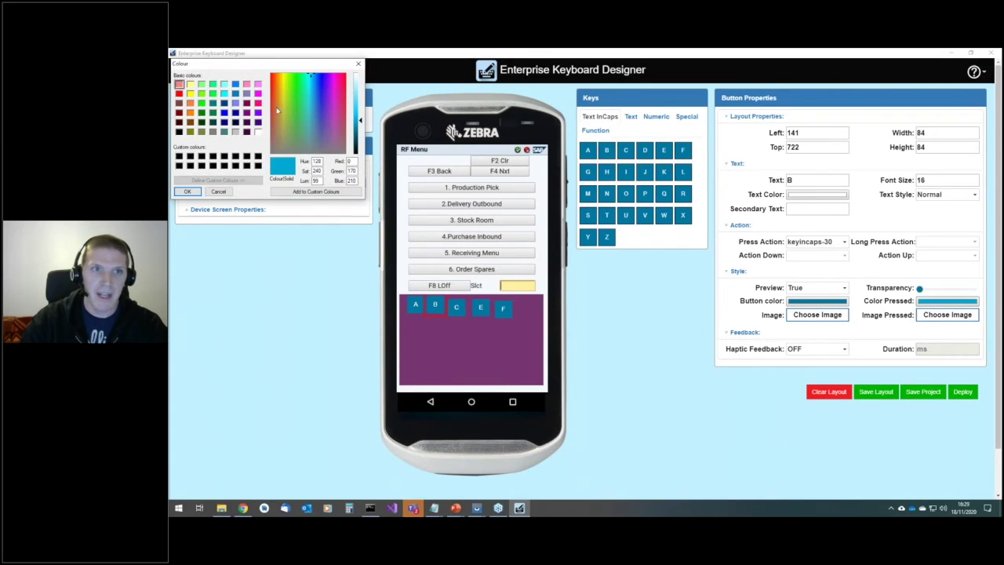
left_click(285, 102)
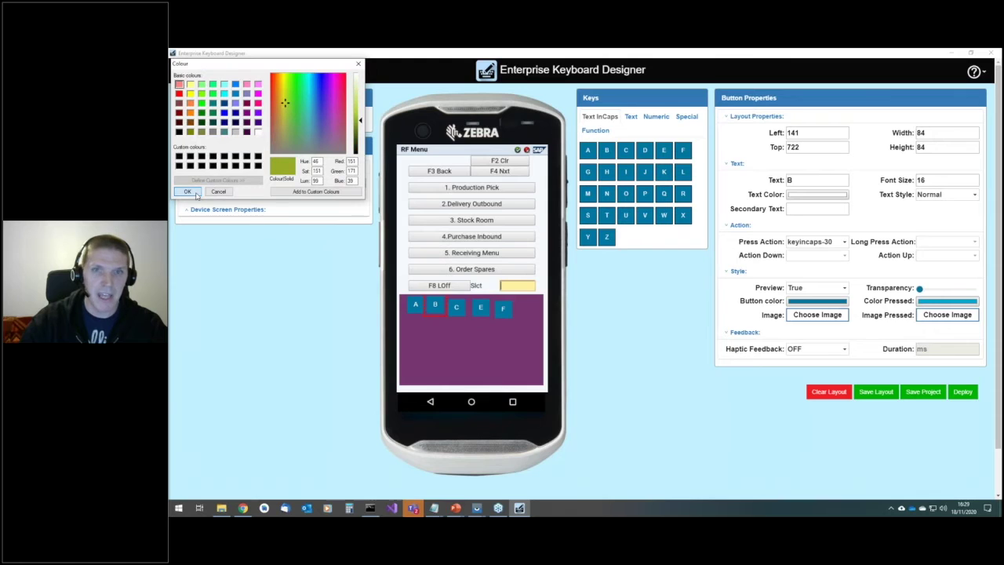
left_click(188, 192)
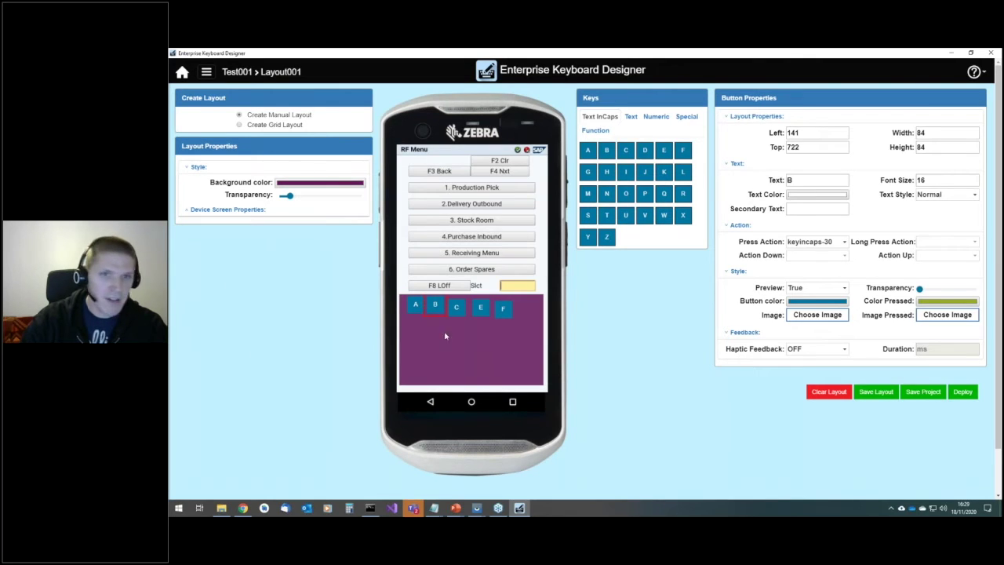
Save the layout and the project, and highlight the Test001.encrypted file name in the download message.
left_click(874, 394)
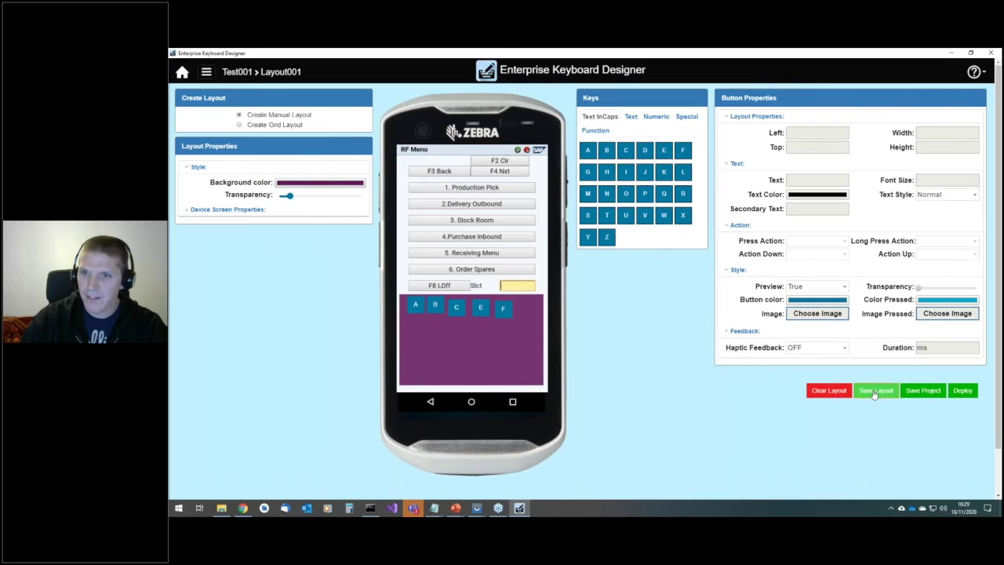
left_click(917, 395)
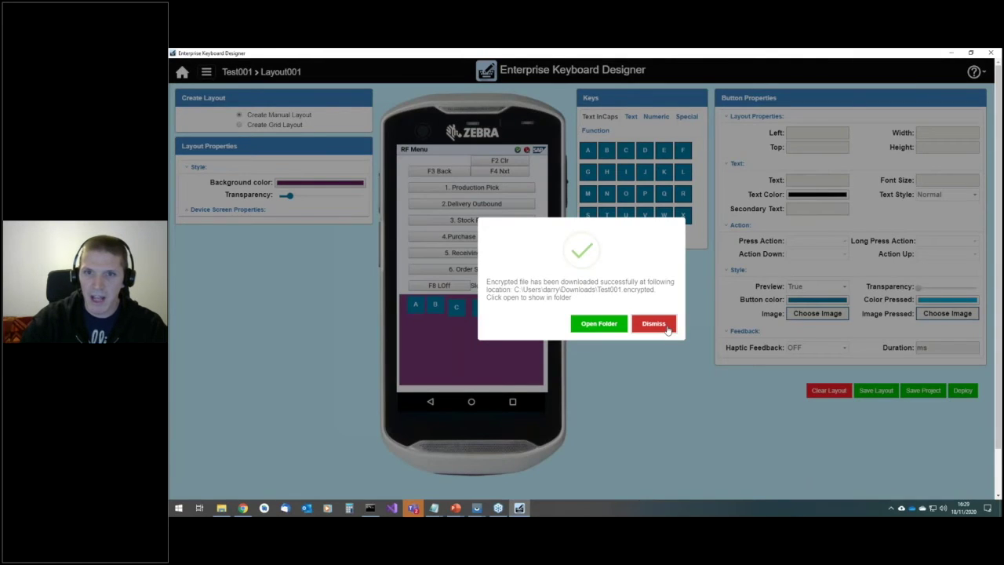
left_click(667, 329)
left_click(925, 390)
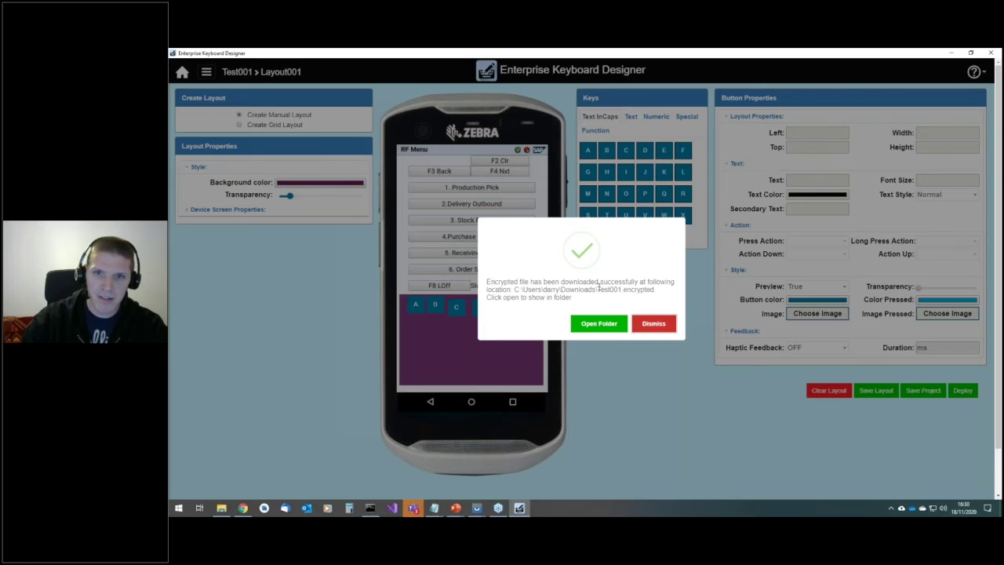
double_click(608, 290)
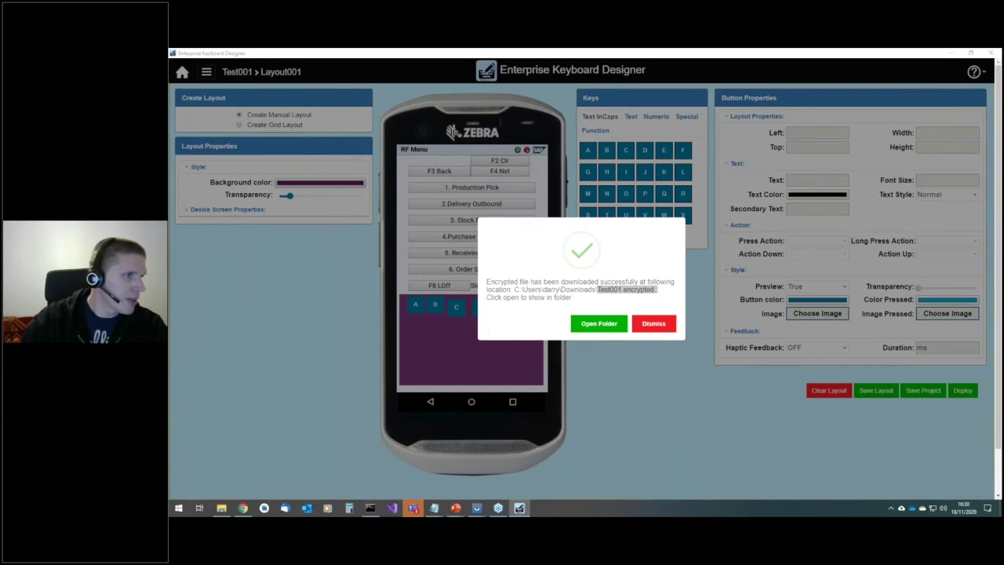
key("alt+Tab")
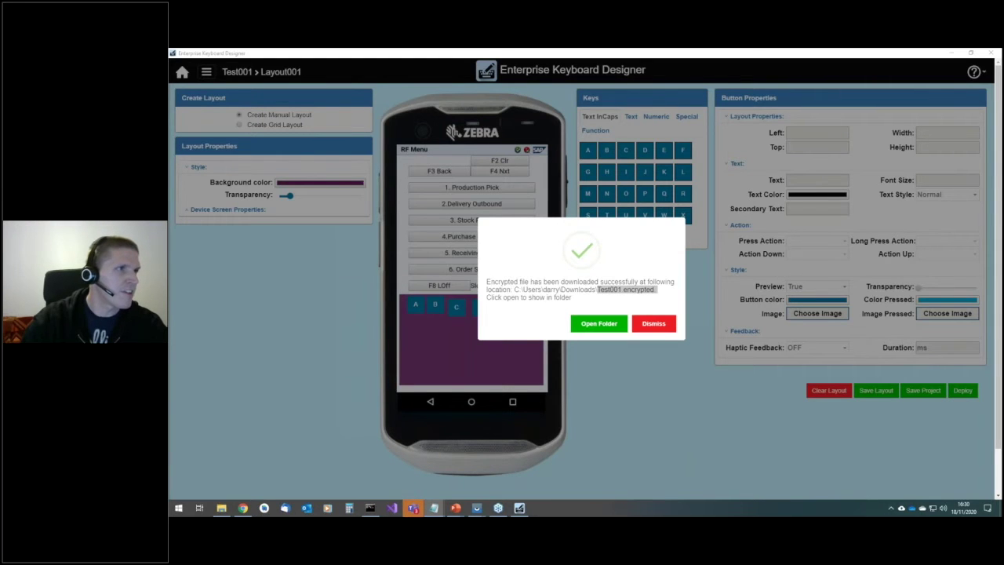
Dismiss the download message and deploy the layout to the device, agreeing to delete the existing key-layout definition file.
left_click(654, 324)
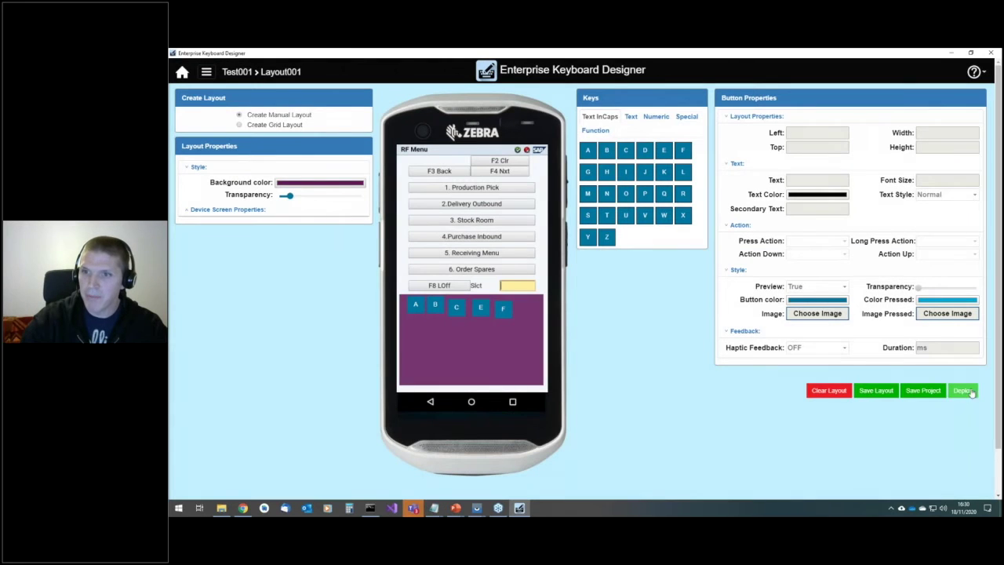
left_click(963, 392)
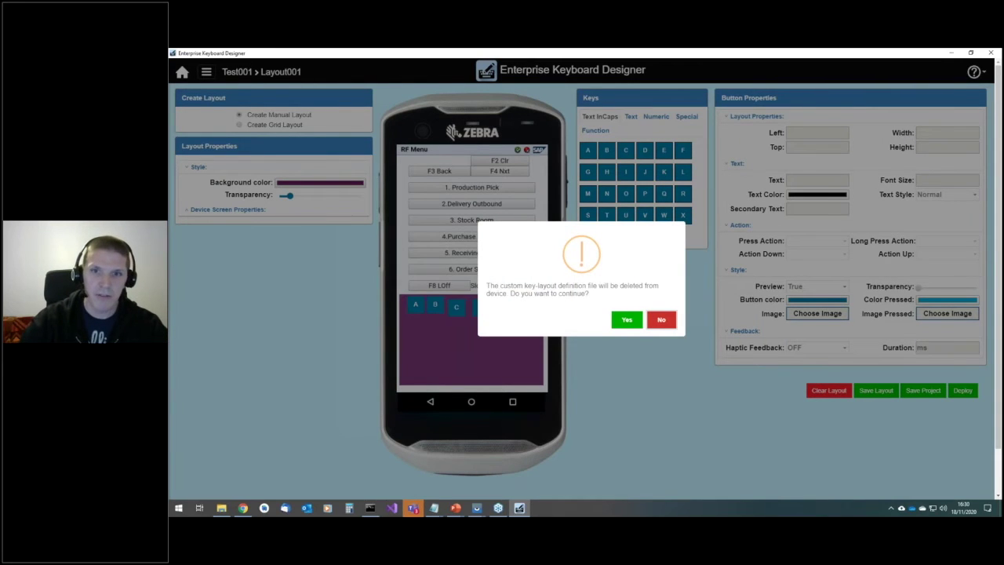
left_click(628, 321)
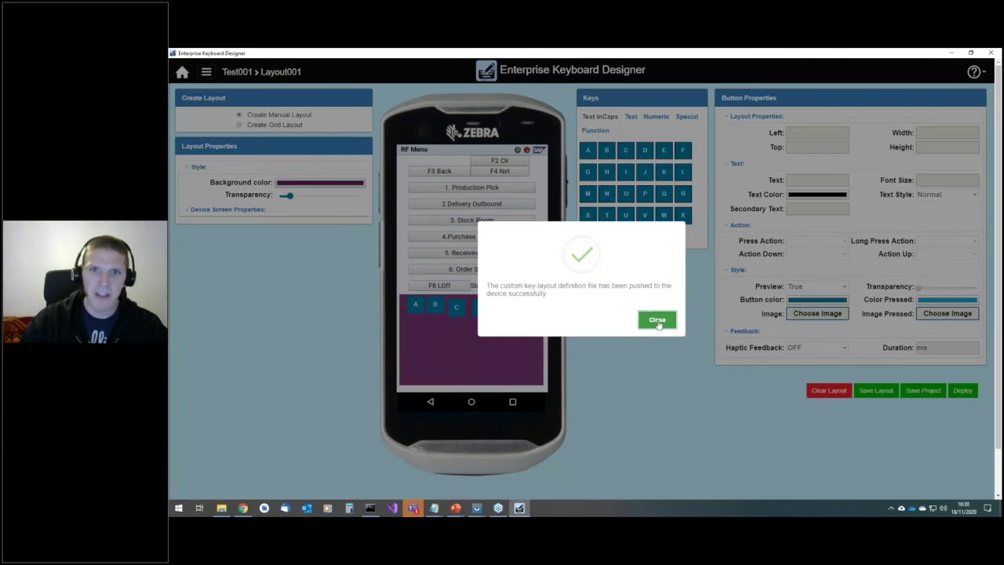
left_click(658, 322)
Switch to the mirrored TC52 screen, launch EKB Exerciser and set key layout 1.
left_click(477, 508)
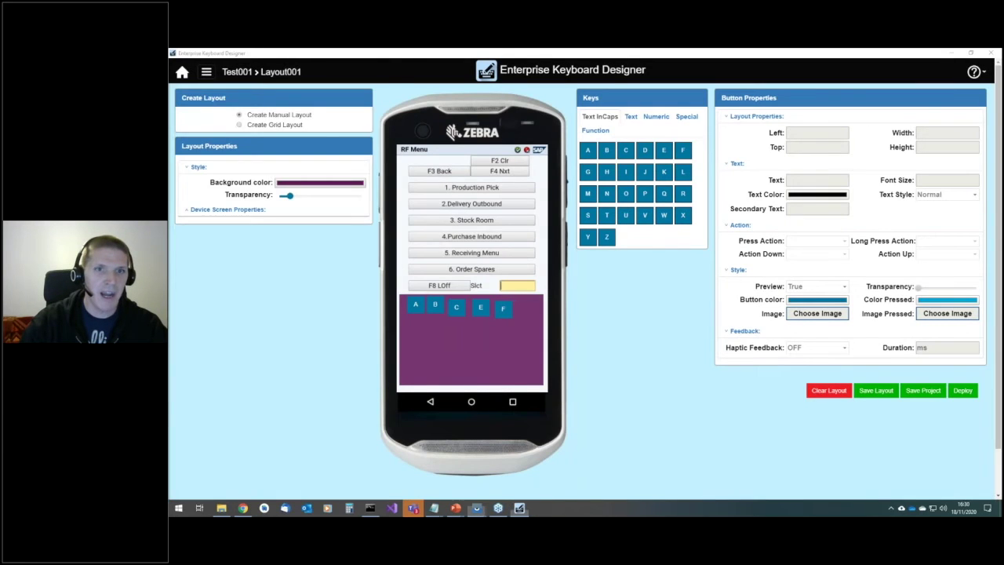
mouse_move(301, 80)
left_mouse_down()
mouse_move(391, 82)
mouse_move(287, 95)
mouse_move(284, 71)
left_mouse_up()
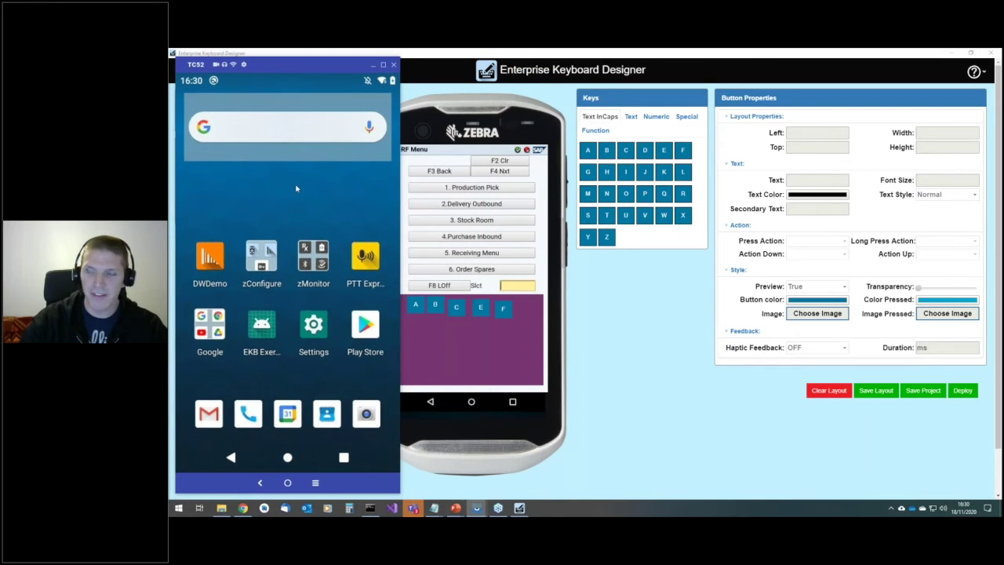
left_click(261, 330)
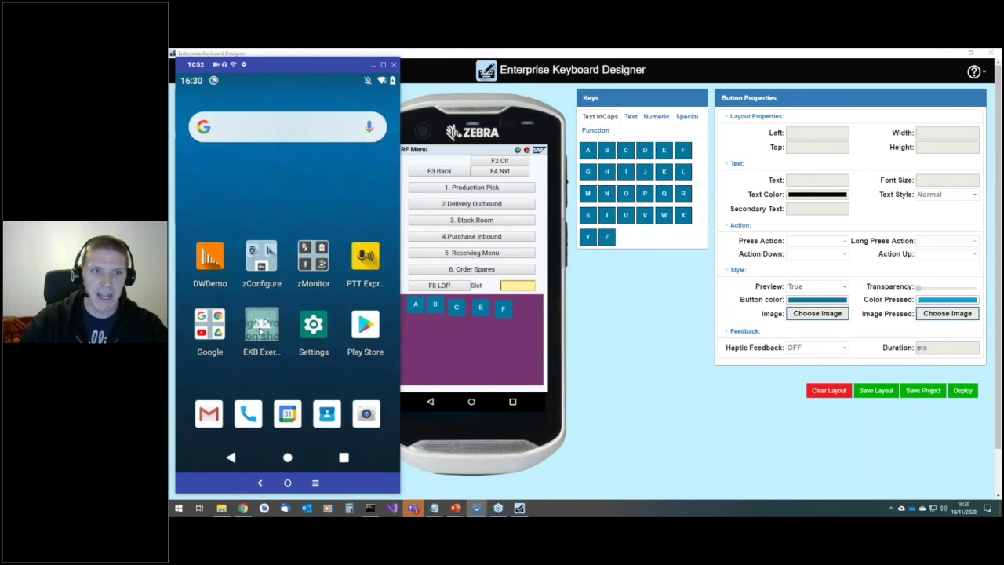
scroll(225, 278, "down", 5)
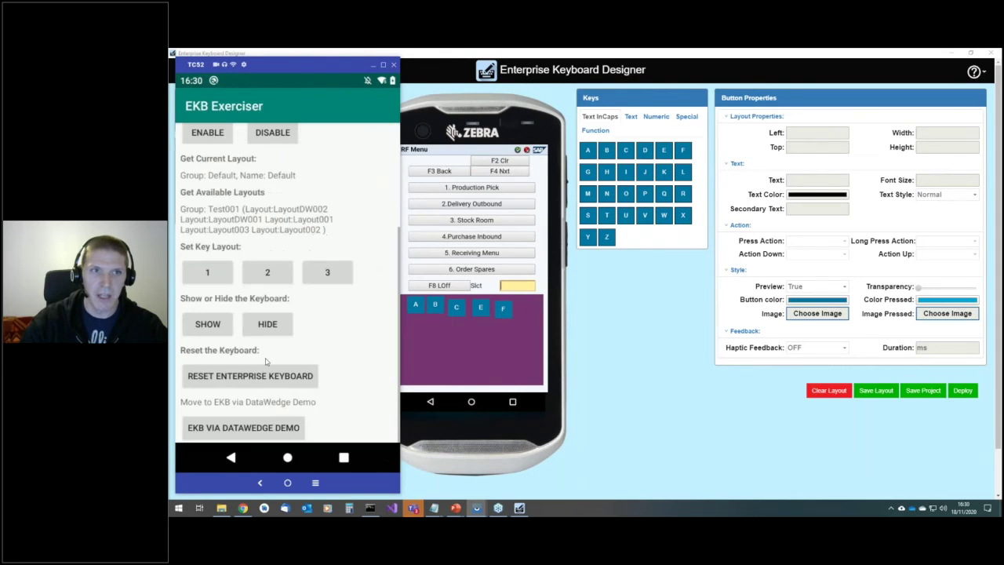
left_click(216, 275)
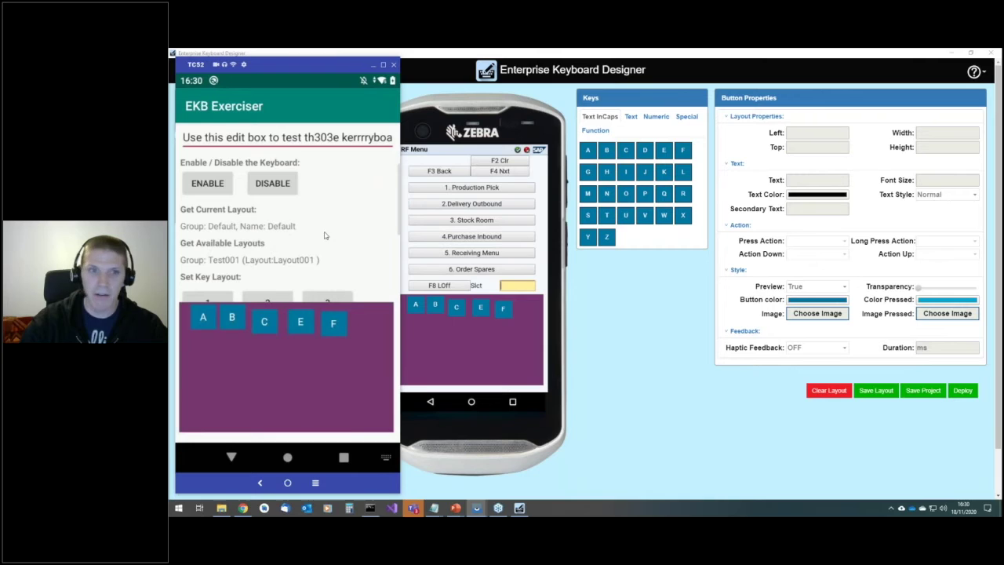
Enter F, E, C, B and A in the test edit box with the custom keyboard, and return to Enterprise Keyboard Designer.
left_click(333, 324)
left_click(301, 323)
left_click(268, 328)
left_click(236, 322)
left_click(204, 320)
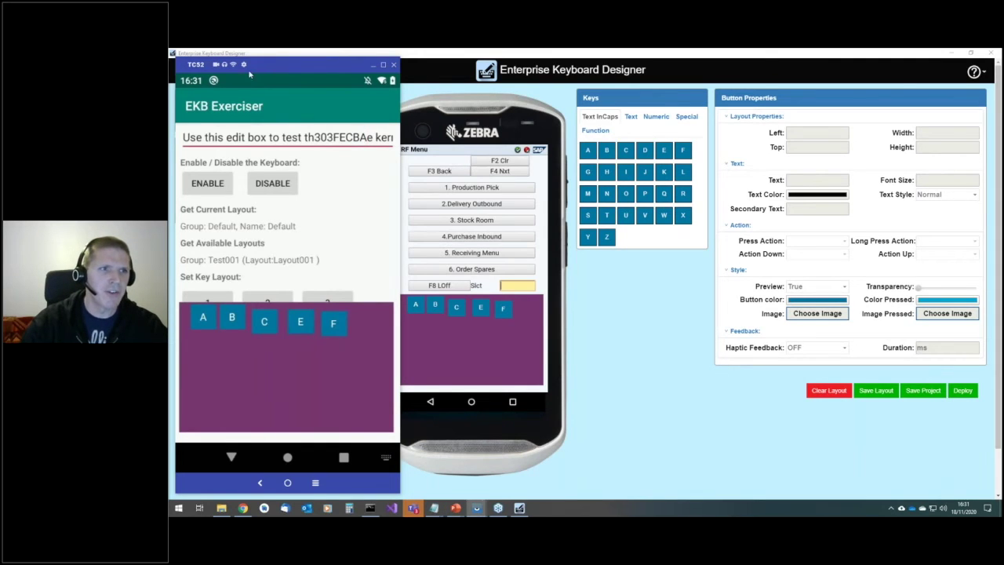
left_click(424, 102)
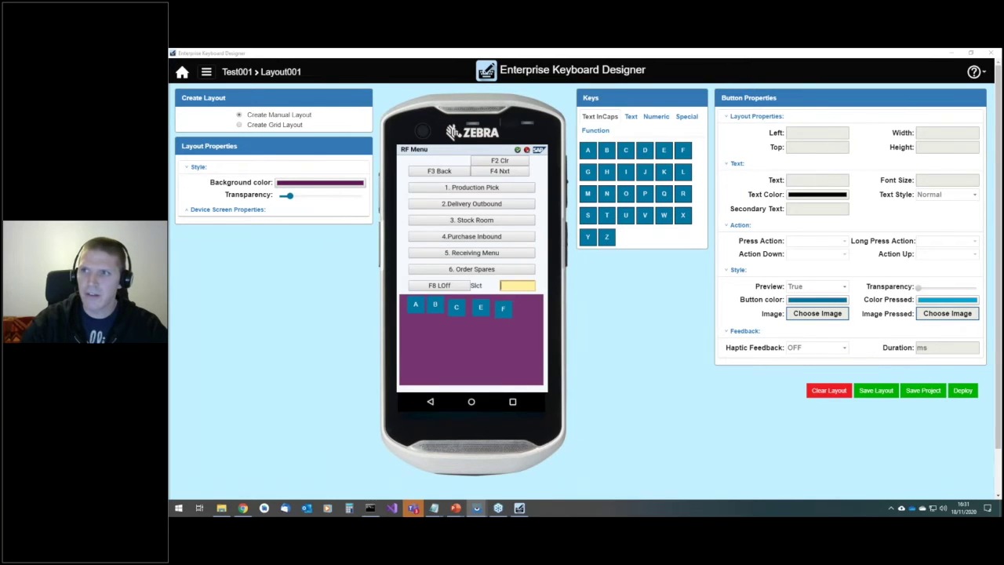
scroll(627, 303, "down", 1)
scroll(627, 302, "up", 1)
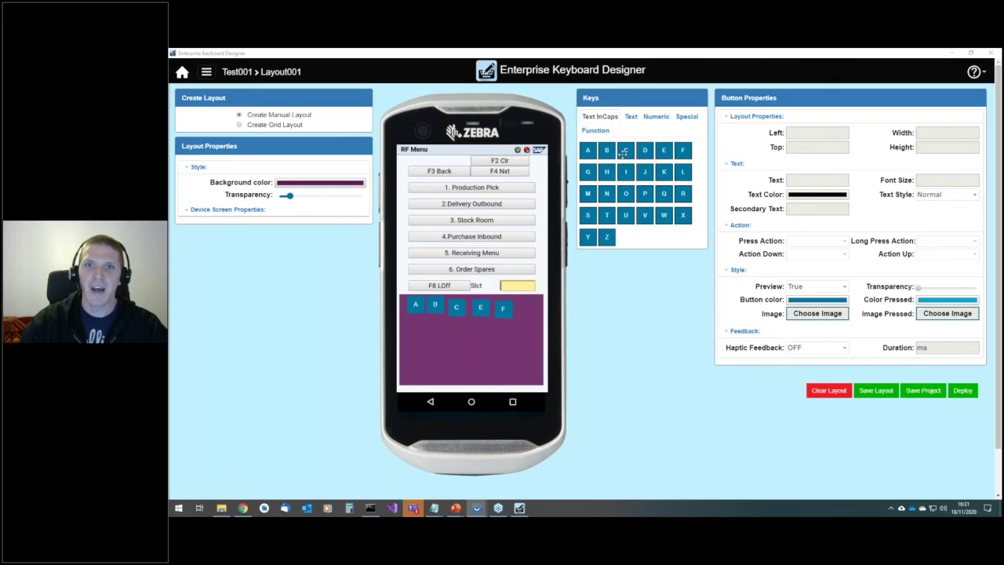
Place the lowercase c and d keys and the special ( key in a second row below the capital keys.
left_click(630, 116)
left_click_drag(625, 150, 420, 331)
left_click_drag(645, 150, 441, 334)
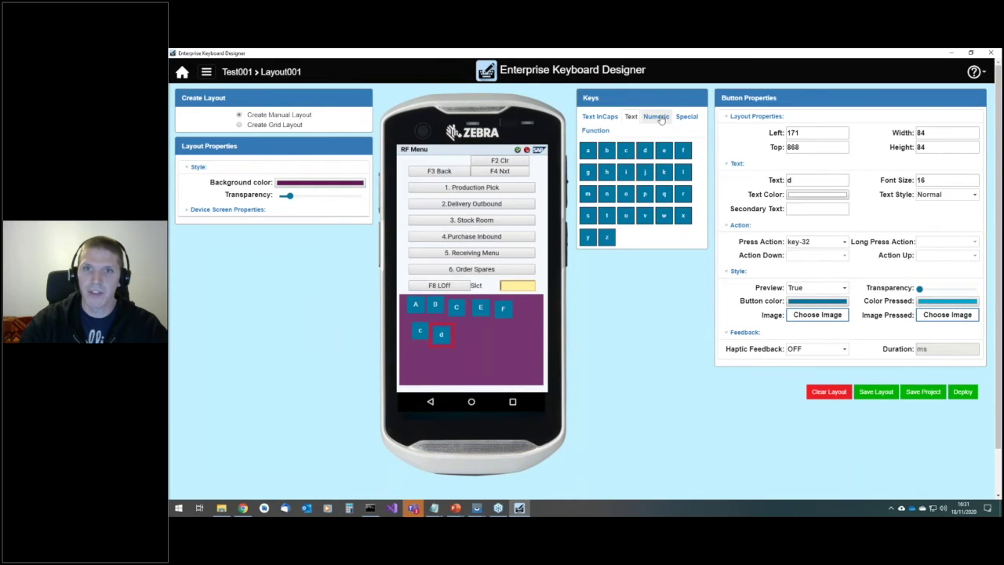
left_click(660, 118)
left_click(687, 117)
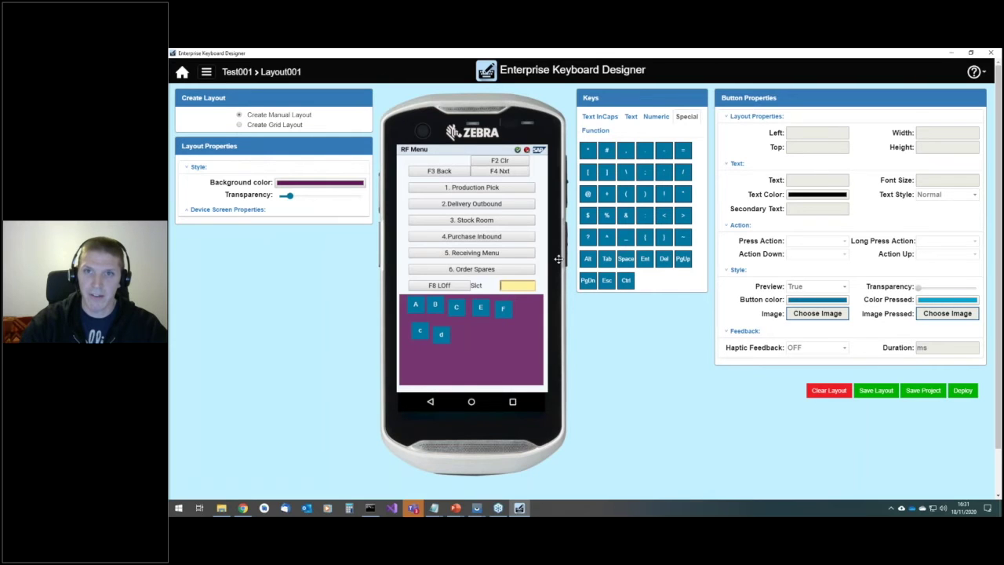
left_click_drag(558, 259, 464, 336)
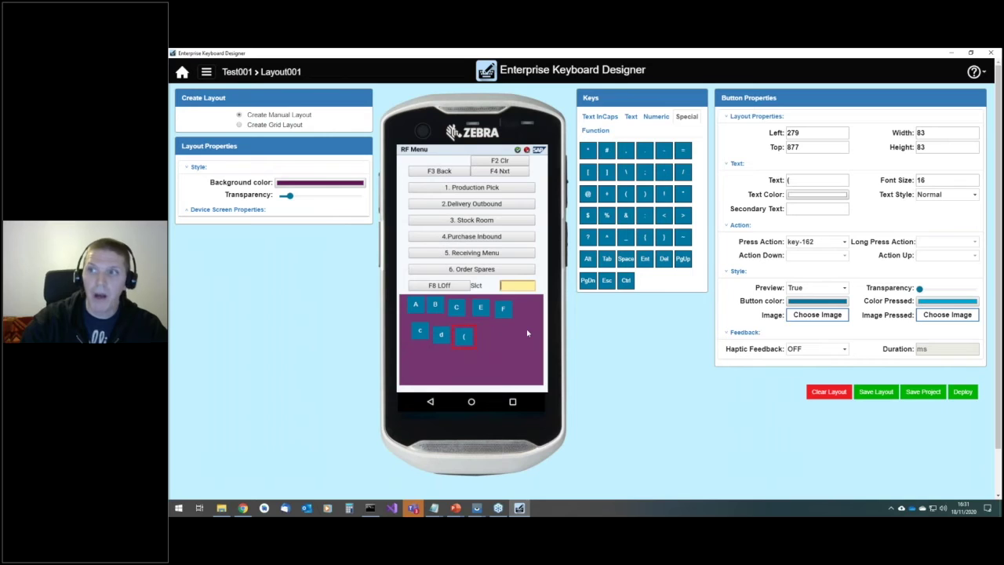
Add the F1 and F2 function keys to the second row after the ( key.
left_click(595, 130)
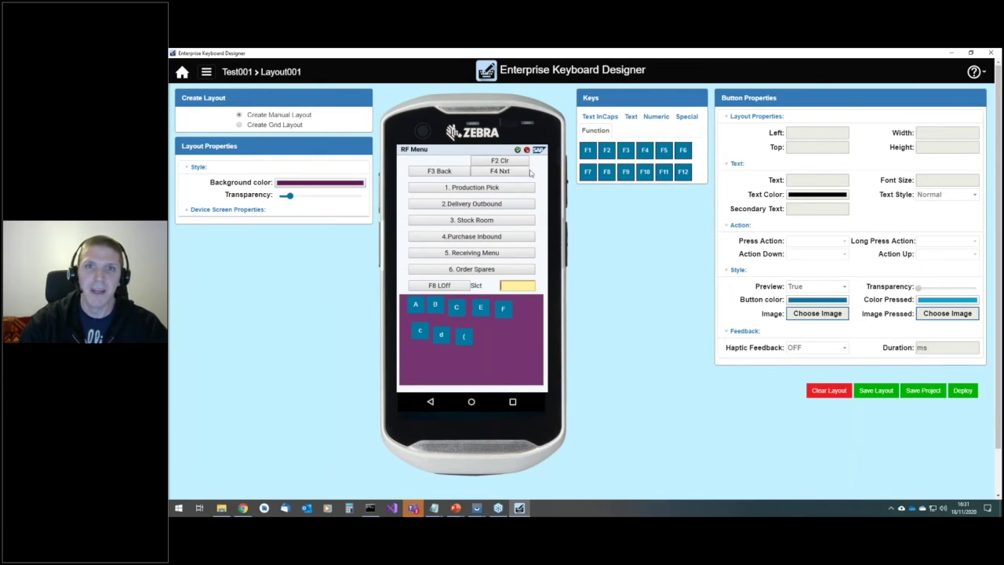
left_click_drag(590, 155, 484, 336)
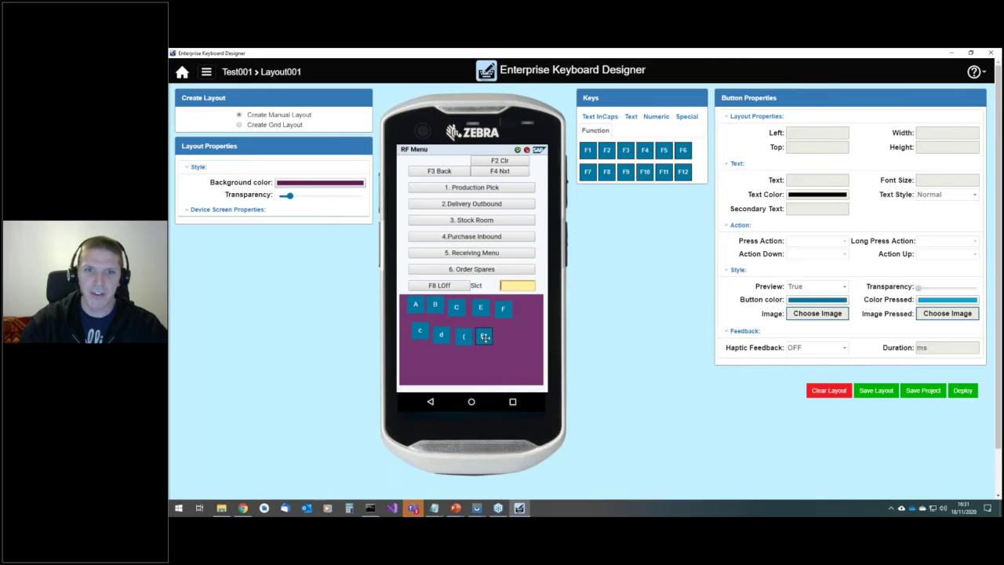
left_click(484, 336)
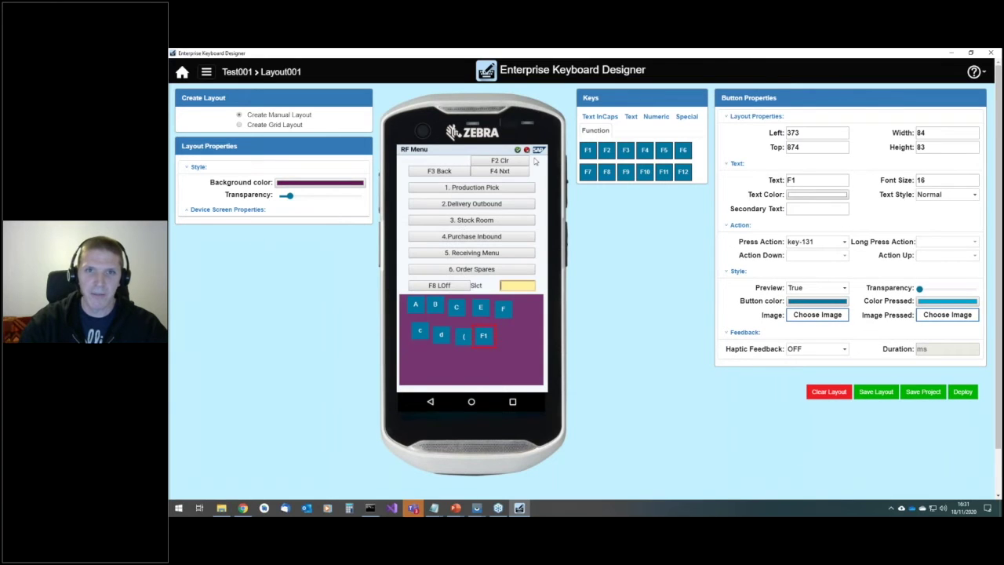
left_click_drag(608, 151, 508, 339)
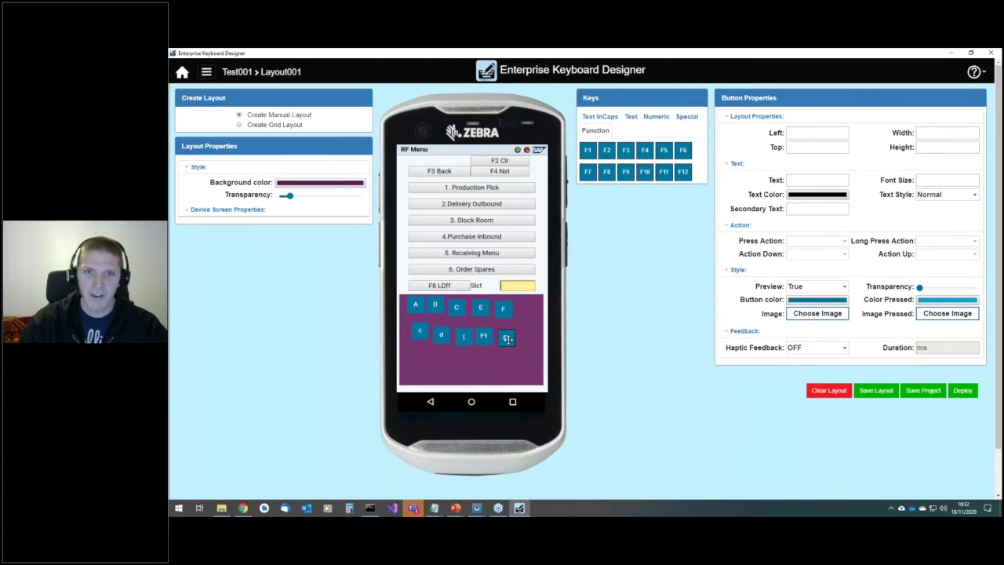
left_click(508, 338)
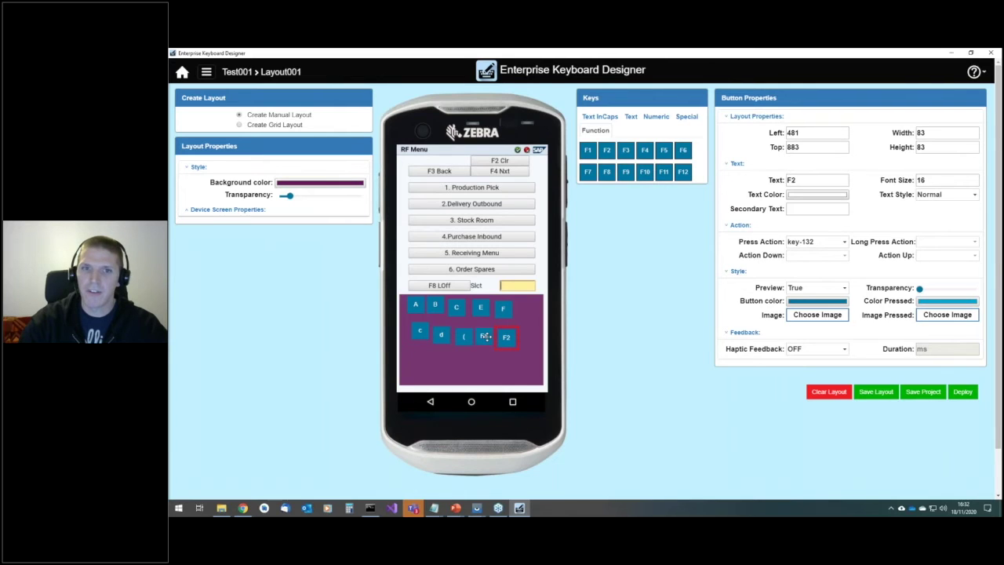
Review the A key's press action options and accept the key in caps value 29.
left_click(416, 306)
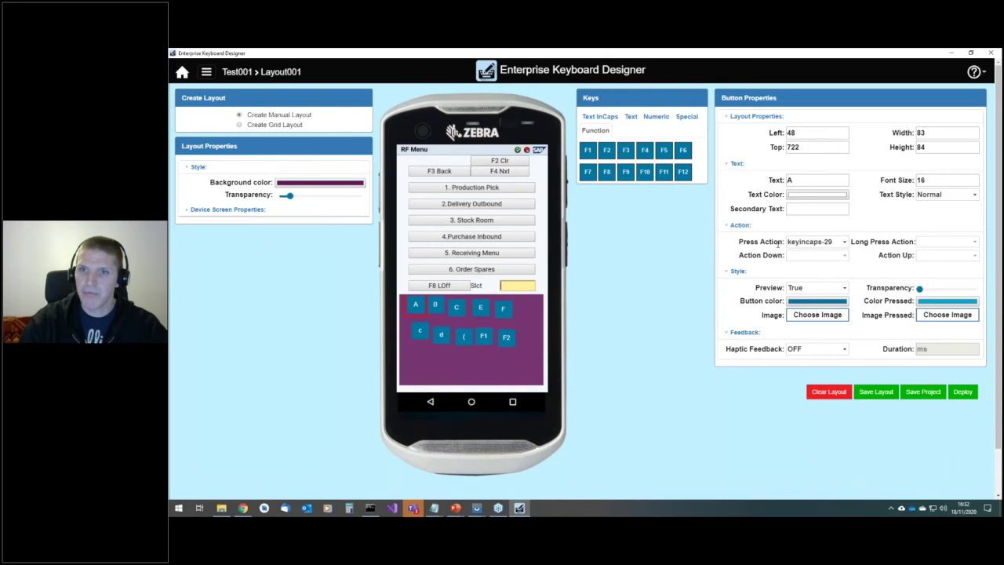
left_click(845, 242)
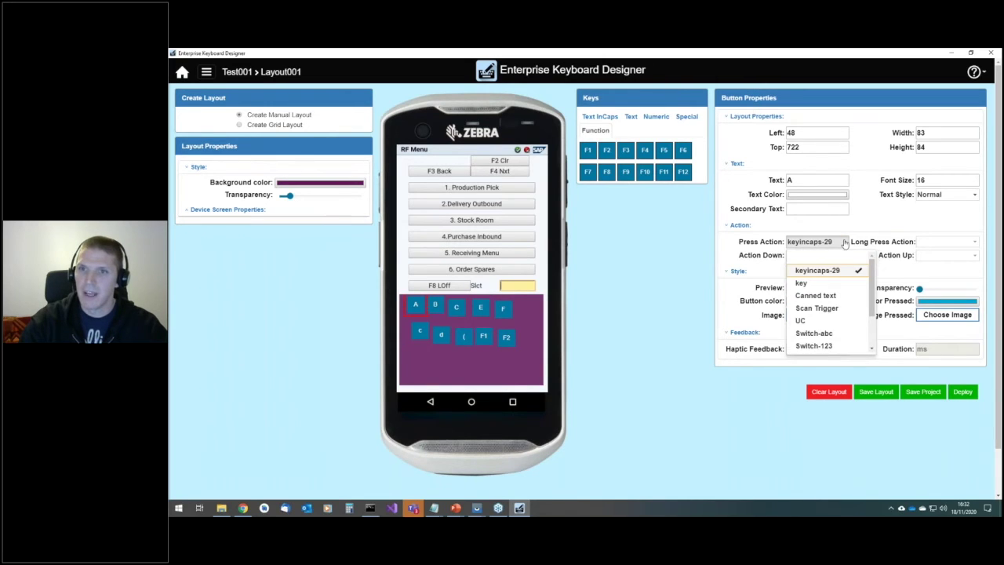
left_click(819, 272)
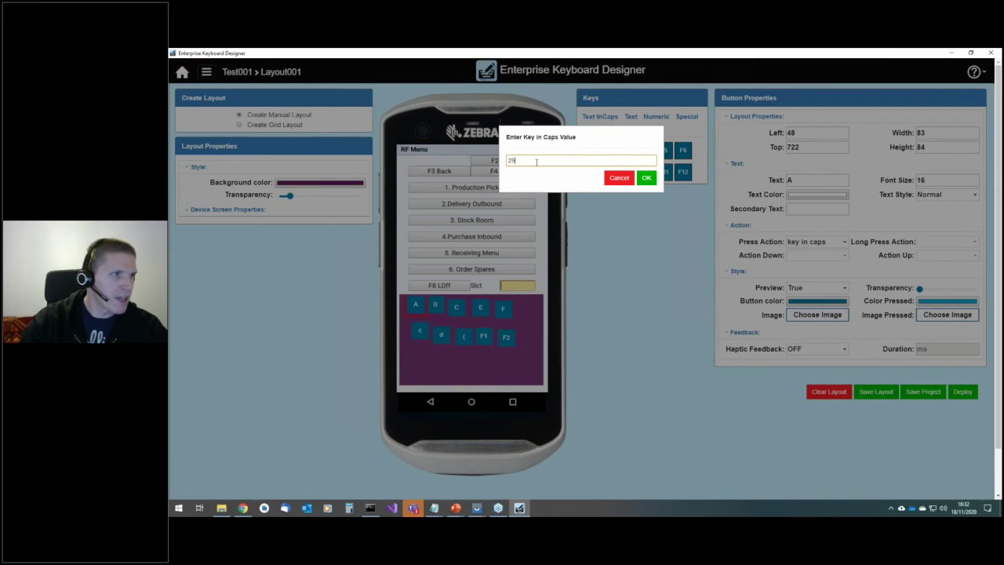
left_click(646, 179)
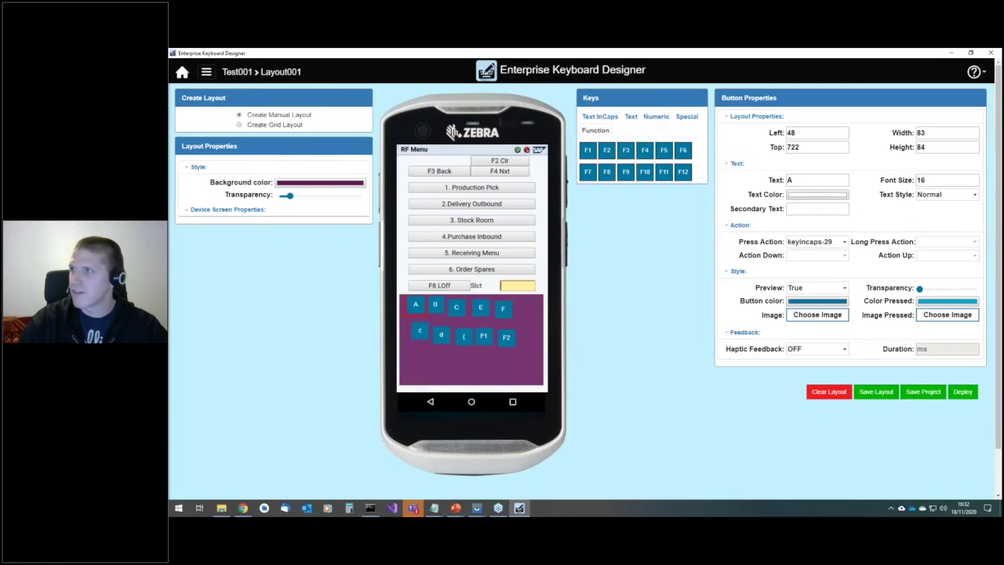
Switch to Chrome and load developer.android.com/reference/android/view/KeyEvent in place of the GoToWebinar page.
key("alt+Tab")
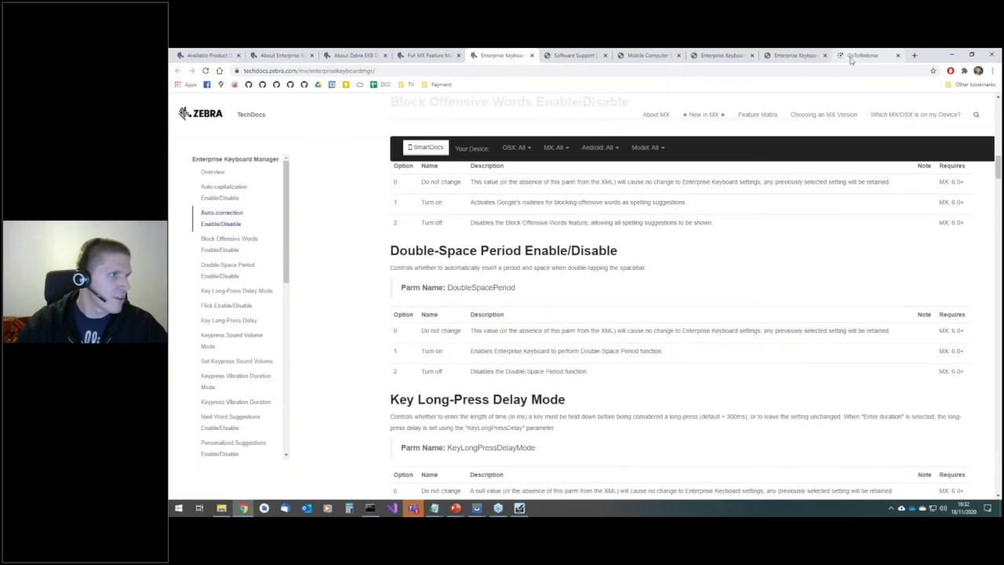
left_click(863, 55)
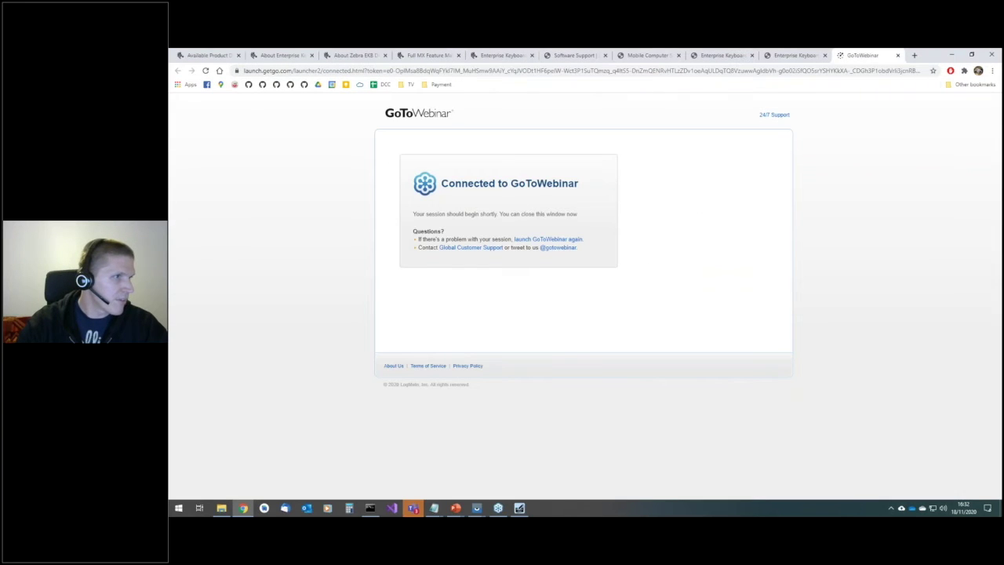
key("alt+Tab")
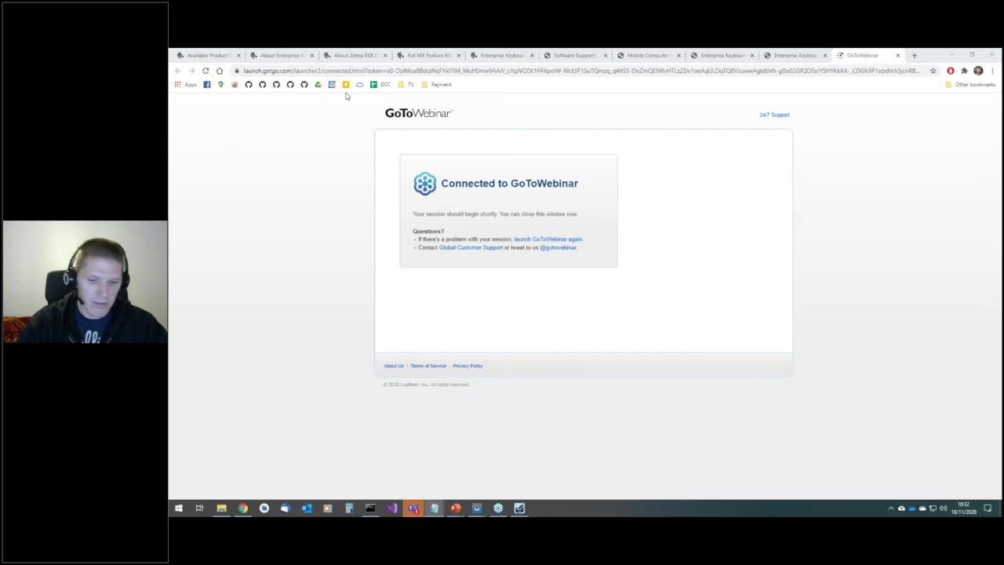
key("alt+Tab")
left_click(584, 70)
type("developer.android.com/reference/android/view/KeyEvent")
key("Return")
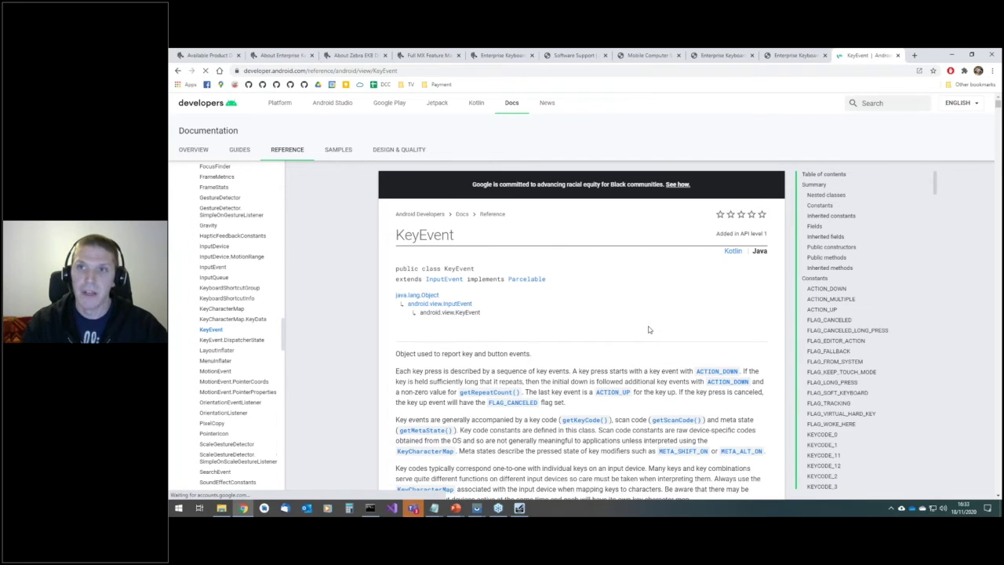
Find keycode_a in the KeyEvent reference, go to the KEYCODE_A entry, and return to Enterprise Keyboard Designer.
key("ctrl+f")
type("key")
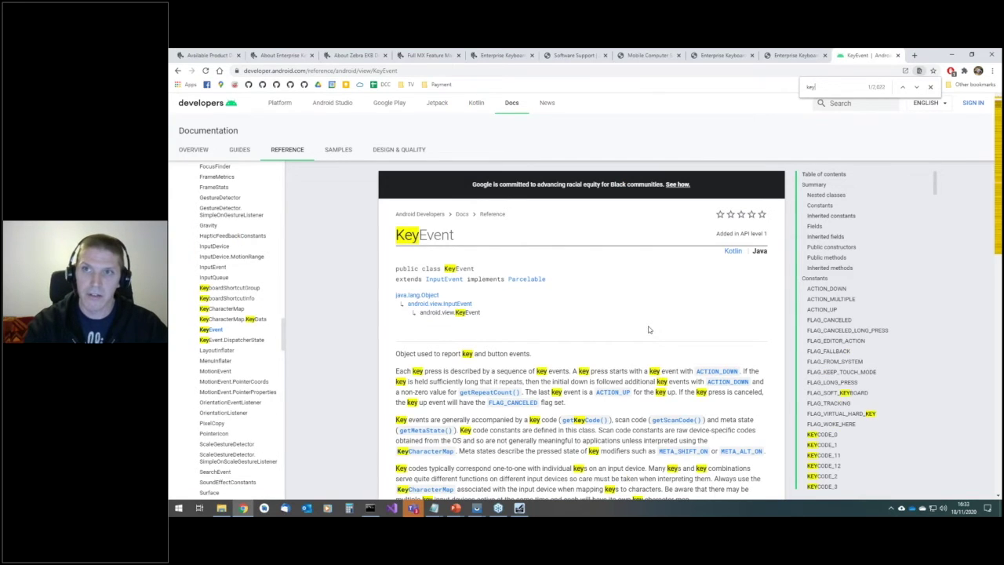
type("code_a")
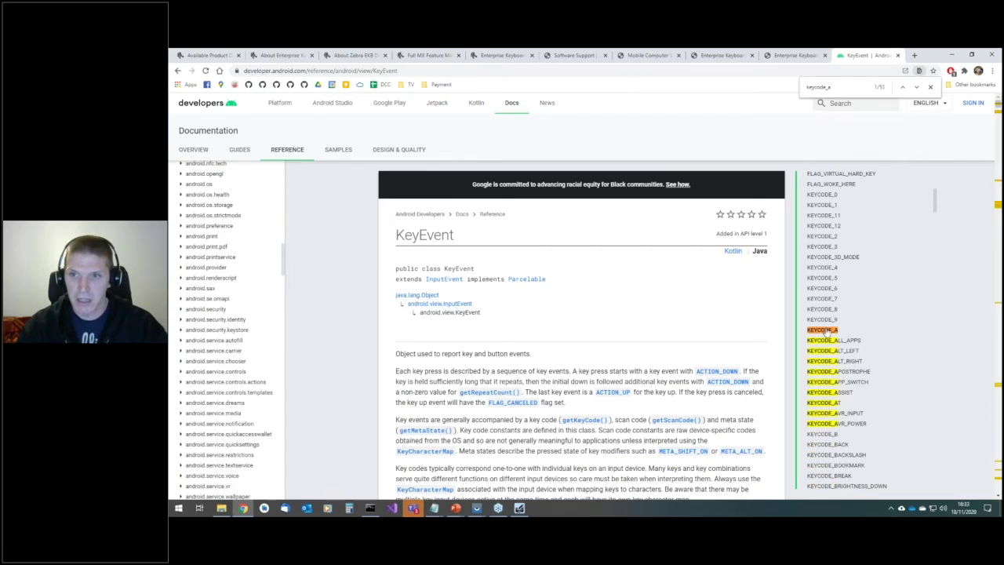
key("ctrl+Return")
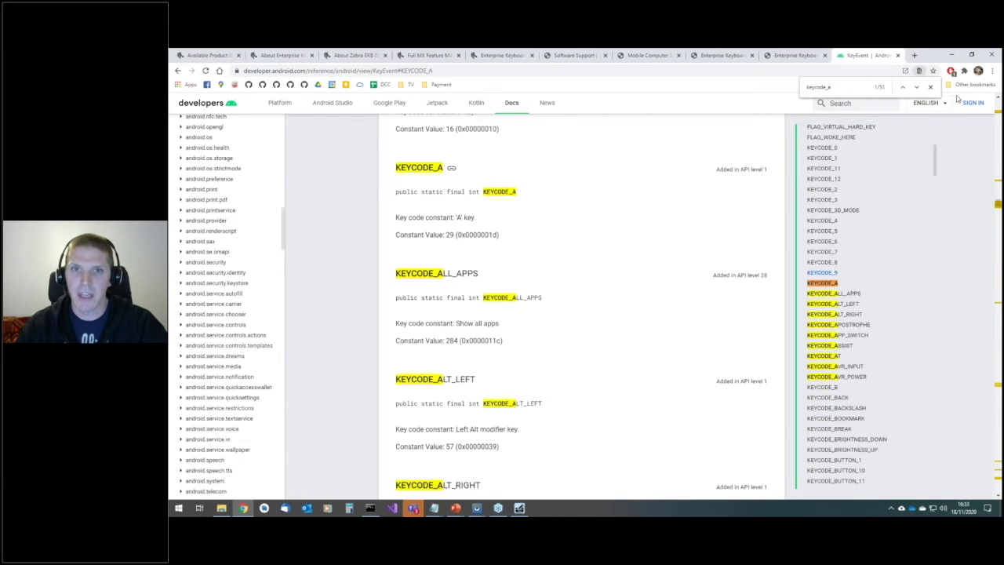
left_click(951, 54)
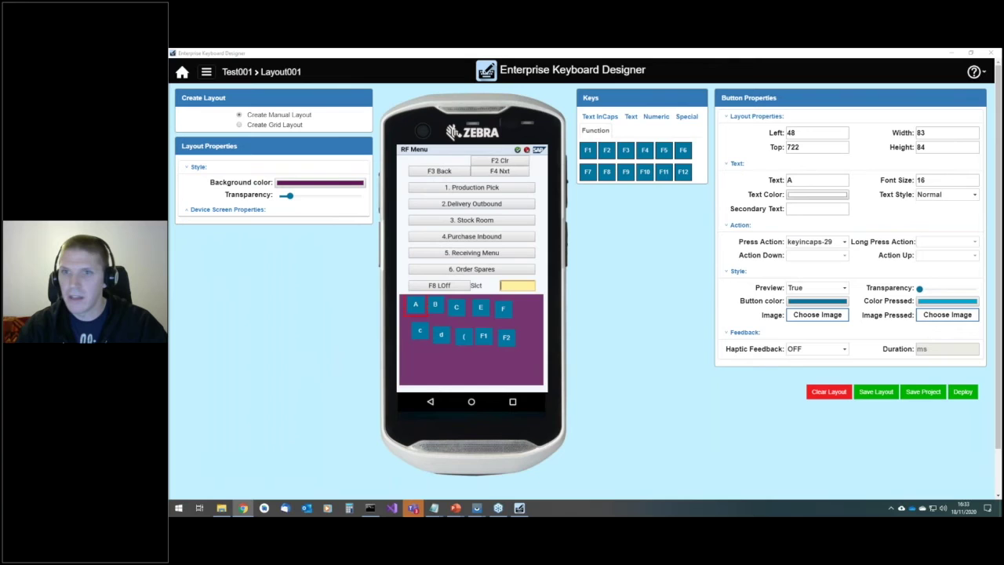
Check the F1 key's press action code, and look up keycode_f1 in the KeyEvent reference in Chrome.
left_click(484, 335)
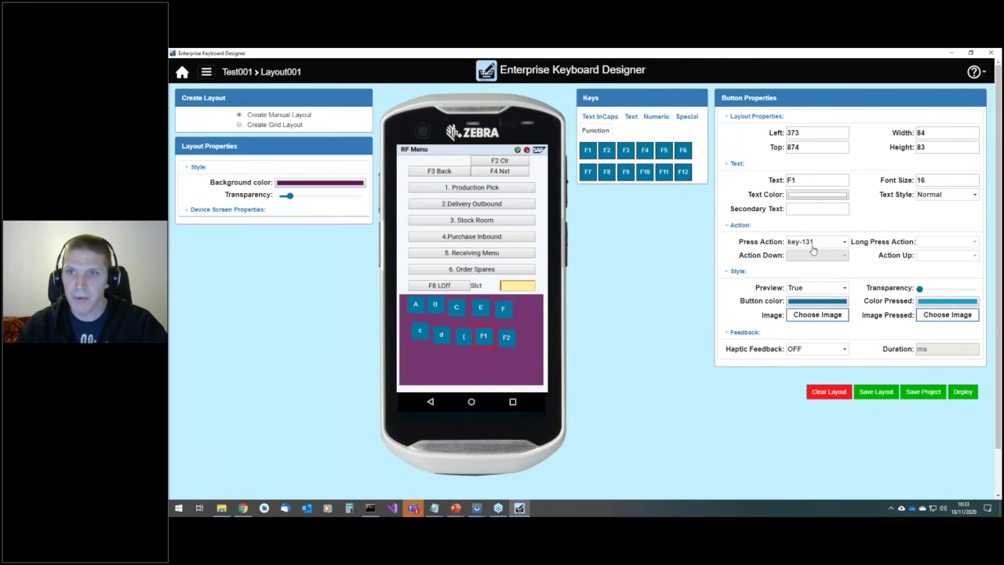
key("alt+Tab")
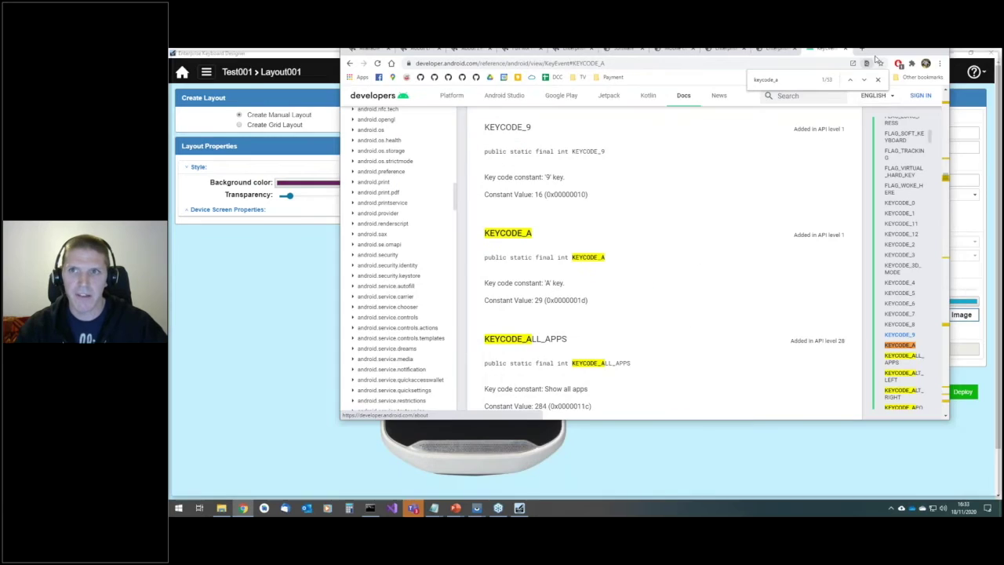
key("BackSpace")
key("BackSpace")
key("BackSpace")
key("BackSpace")
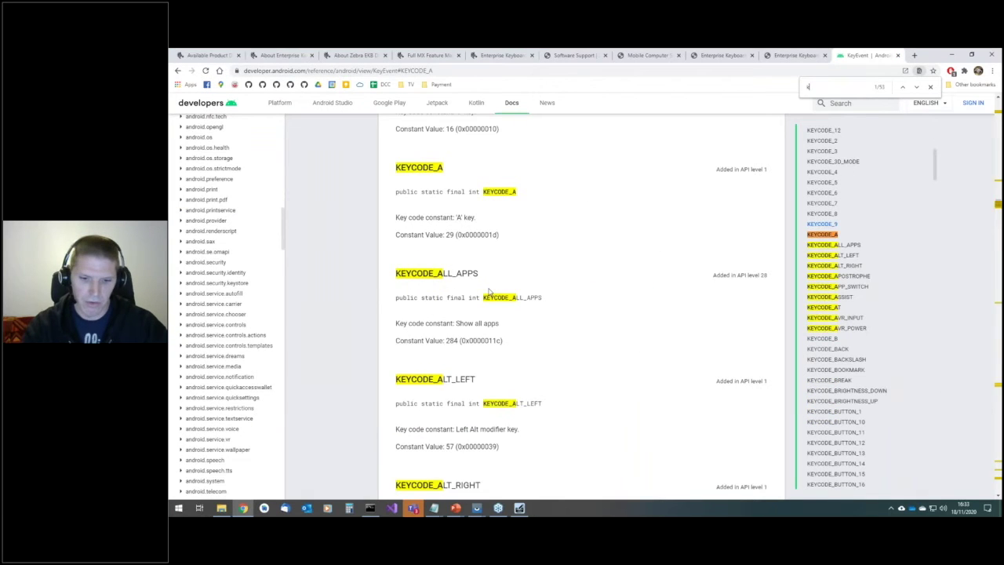
type("de_f1")
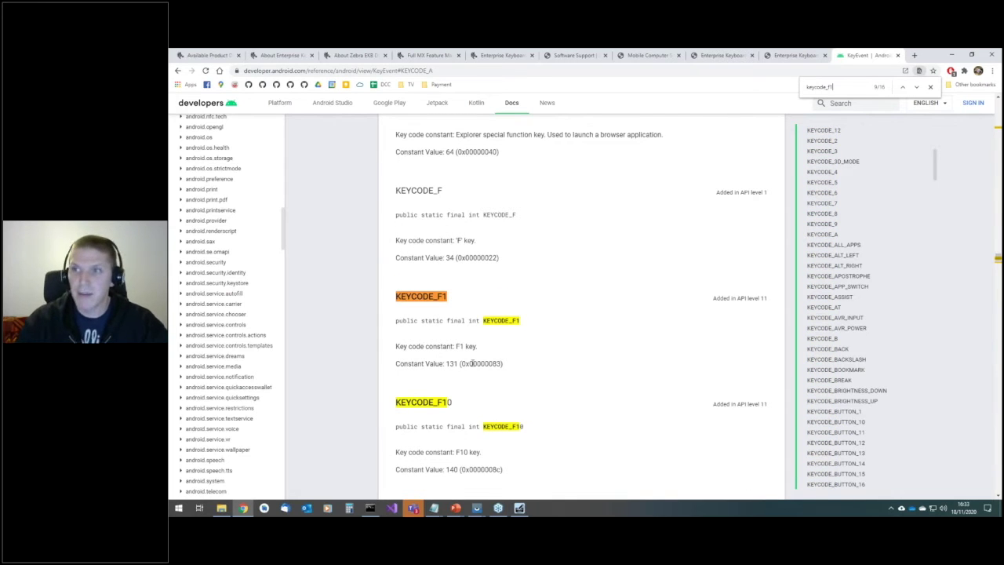
Return to Enterprise Keyboard Designer and select the A key to examine its image settings.
left_click(951, 55)
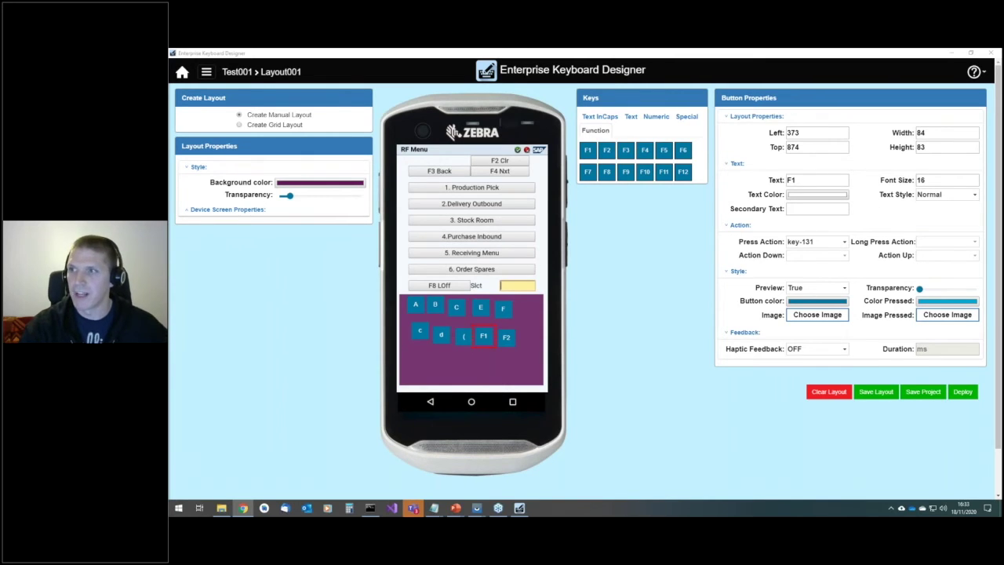
left_click(416, 304)
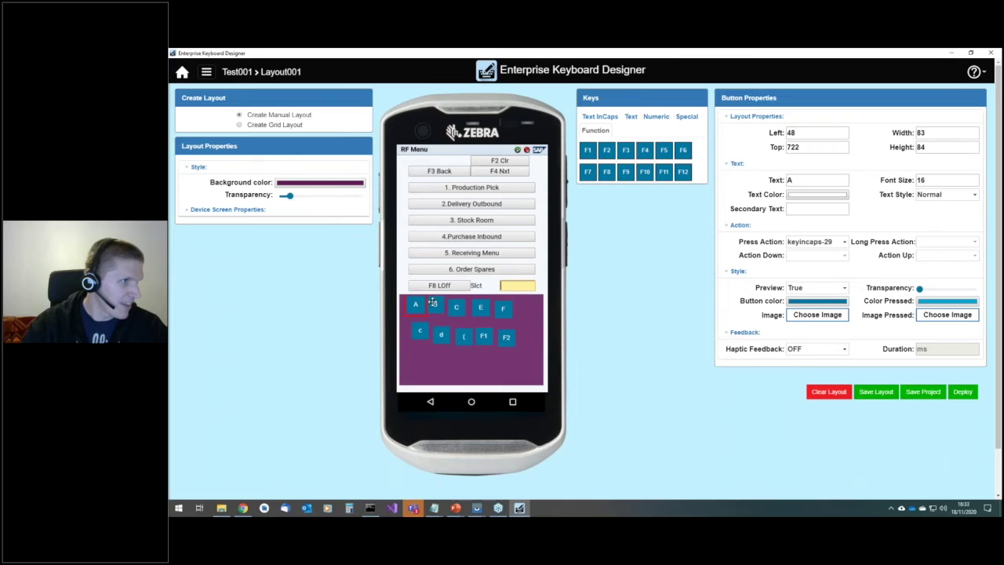
key("alt+Tab")
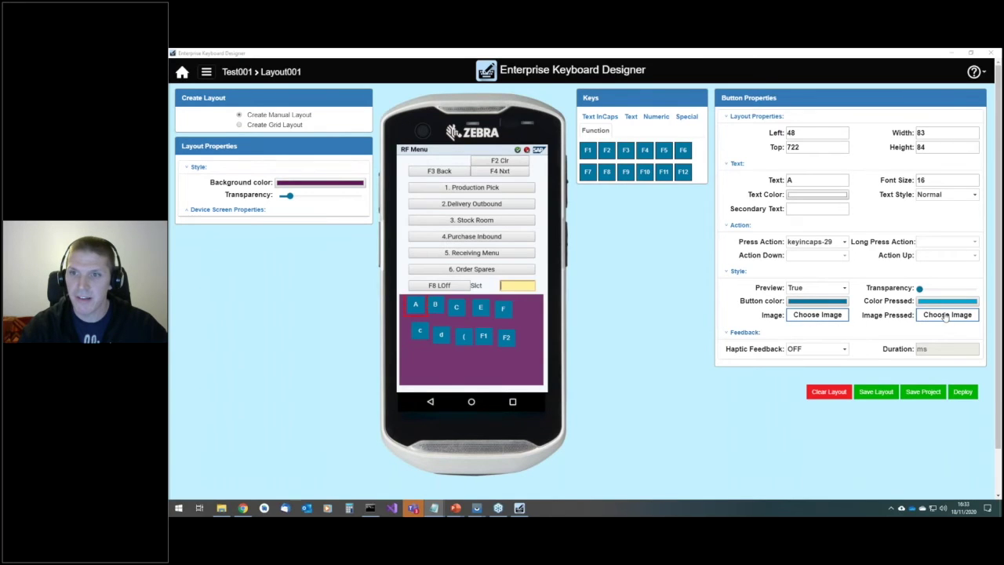
left_click(806, 316)
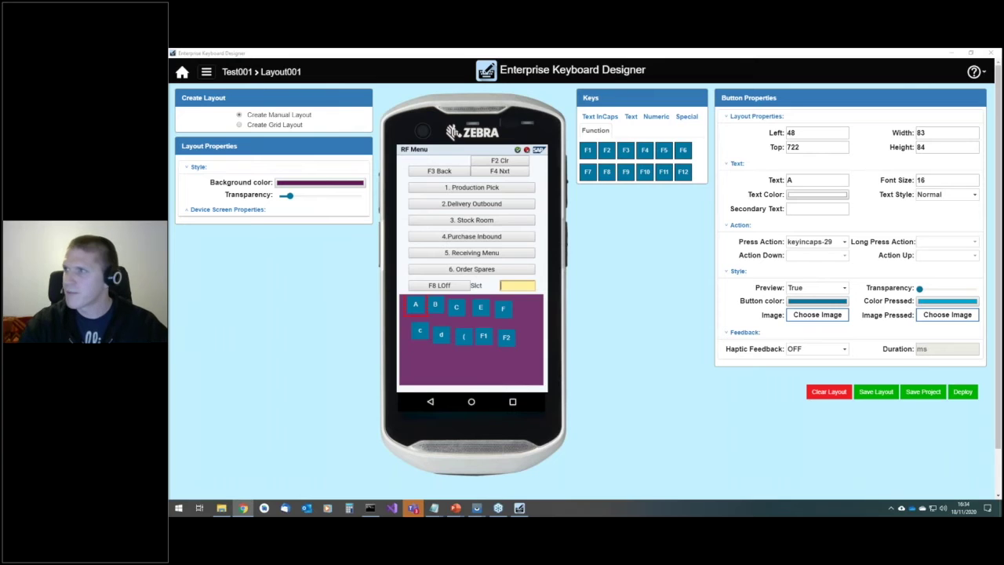
Switch to the Zebra Icons site in Chrome, browse its icon categories, and return to Enterprise Keyboard Designer.
left_click_drag(1003, 196, 754, 48)
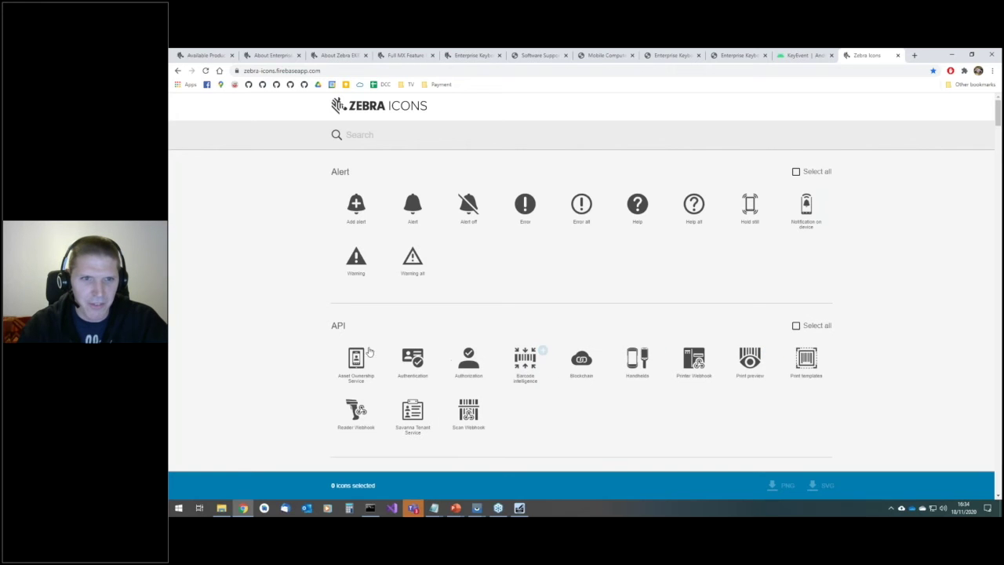
scroll(427, 346, "down", 3)
scroll(440, 335, "down", 6)
scroll(441, 334, "down", 5)
scroll(473, 310, "down", 14)
scroll(581, 314, "down", 3)
scroll(579, 345, "down", 6)
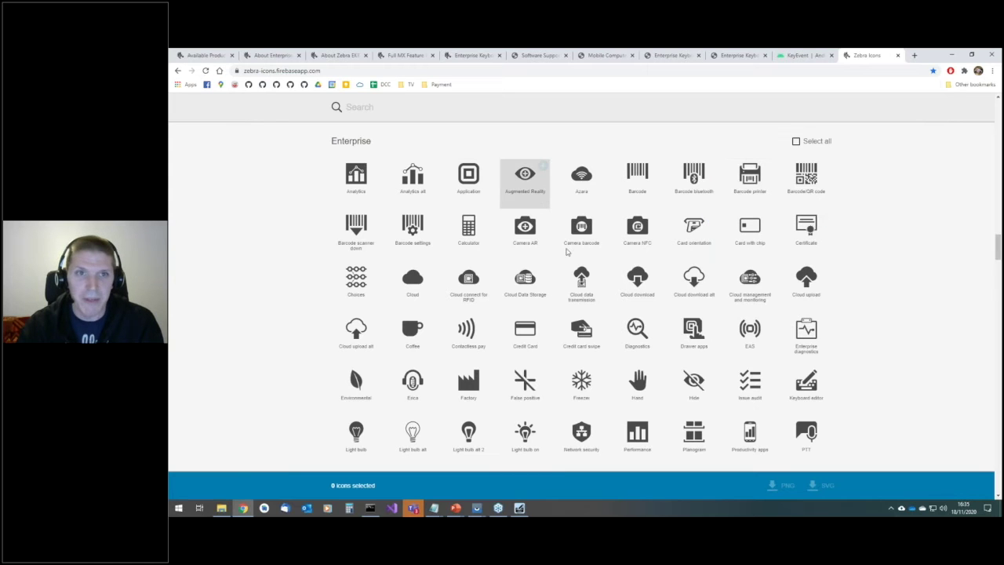
scroll(567, 251, "down", 10)
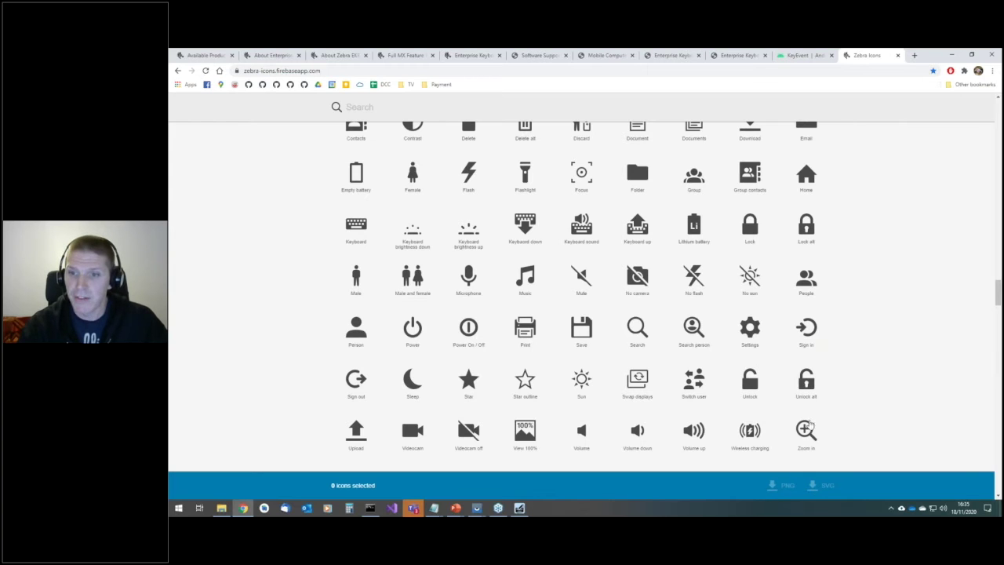
left_click(951, 54)
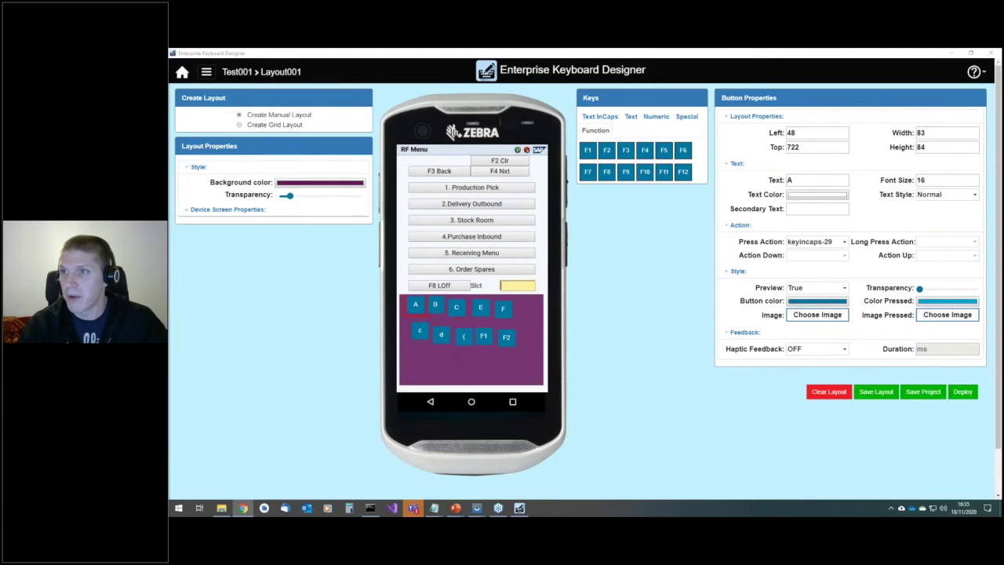
Assign alert.png as the A key's image and barcode.png as the B key's image.
left_click(824, 314)
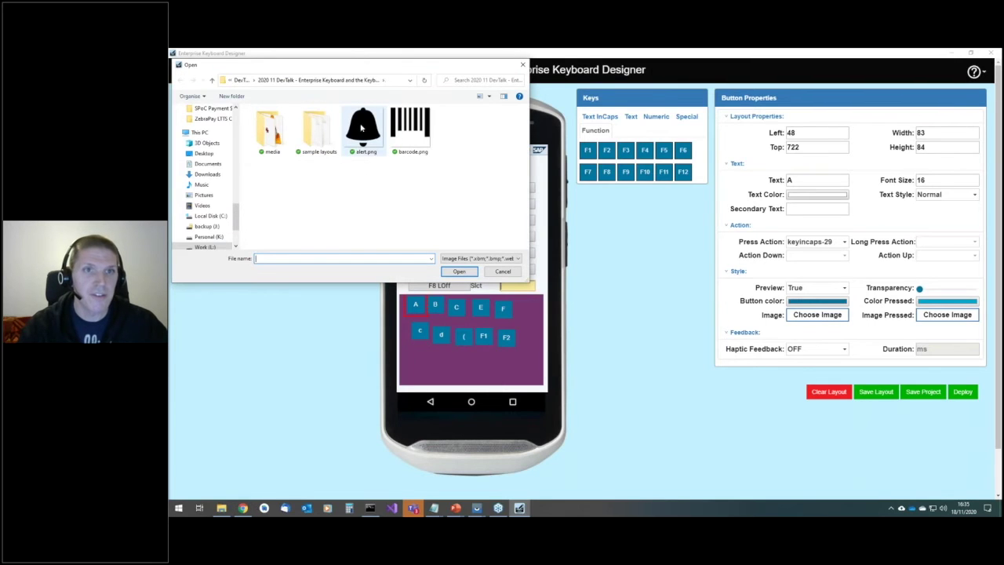
double_click(363, 135)
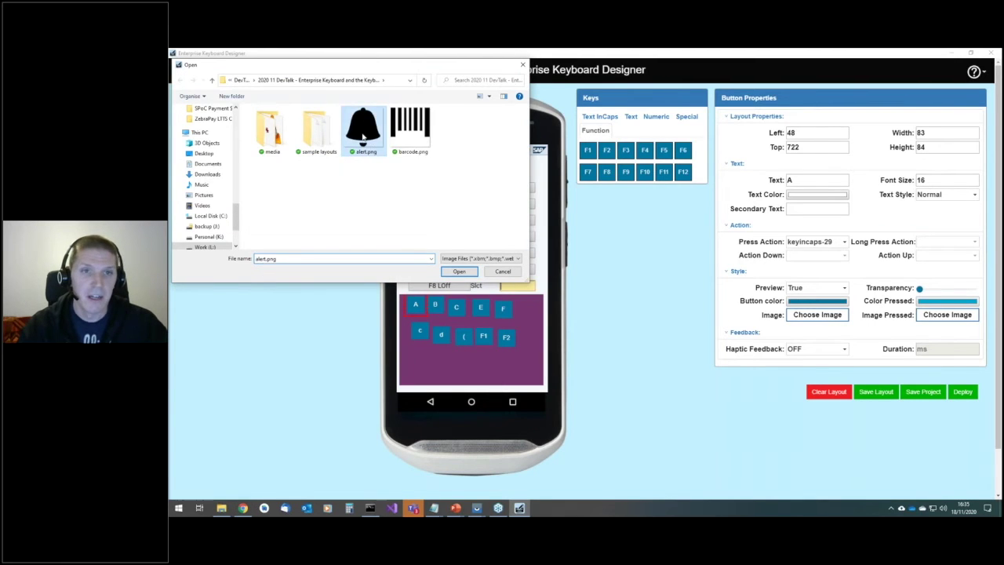
left_click(436, 308)
left_click(818, 315)
double_click(411, 128)
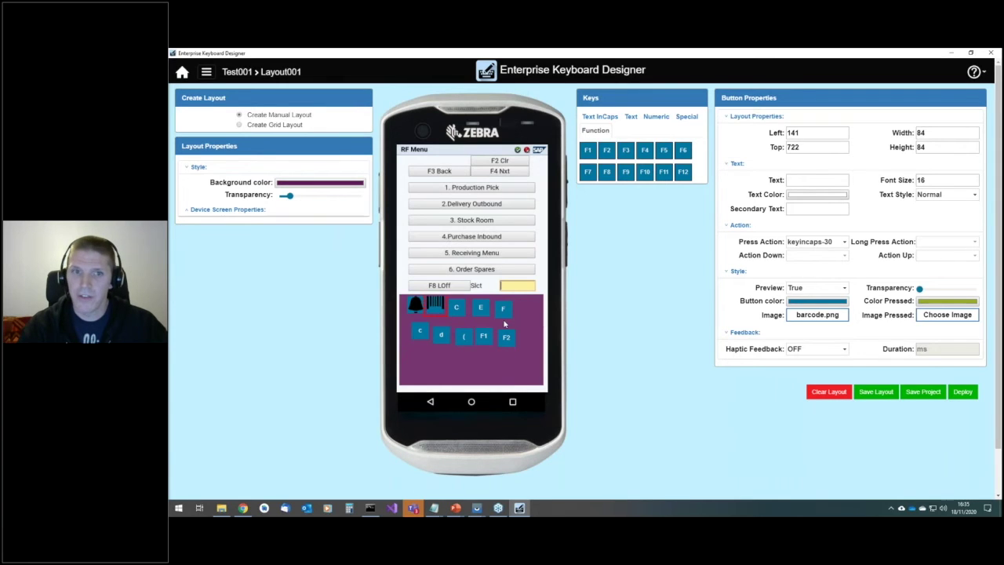
Set the barcode key's press action to Scan Trigger and save the layout.
left_click(844, 243)
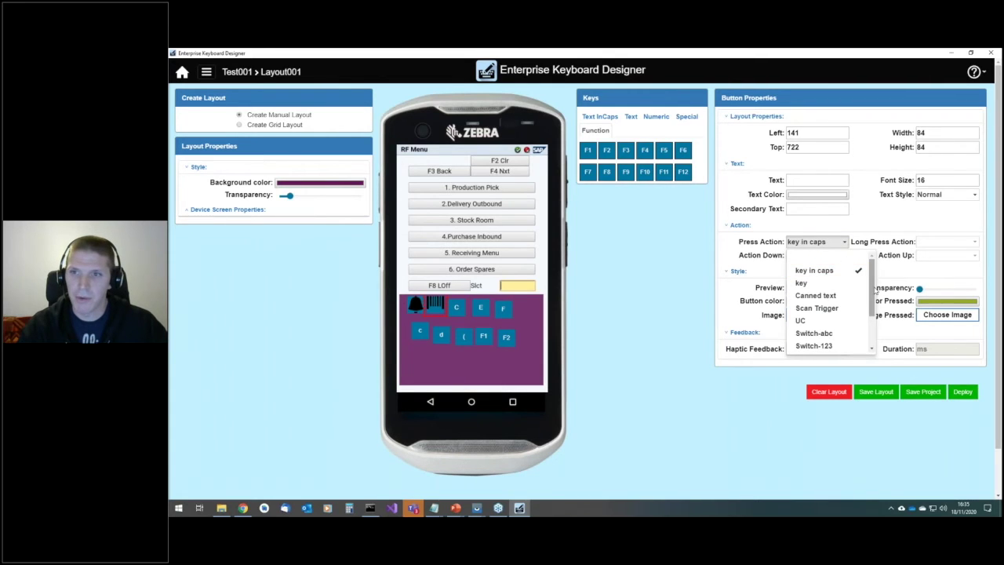
left_click(818, 308)
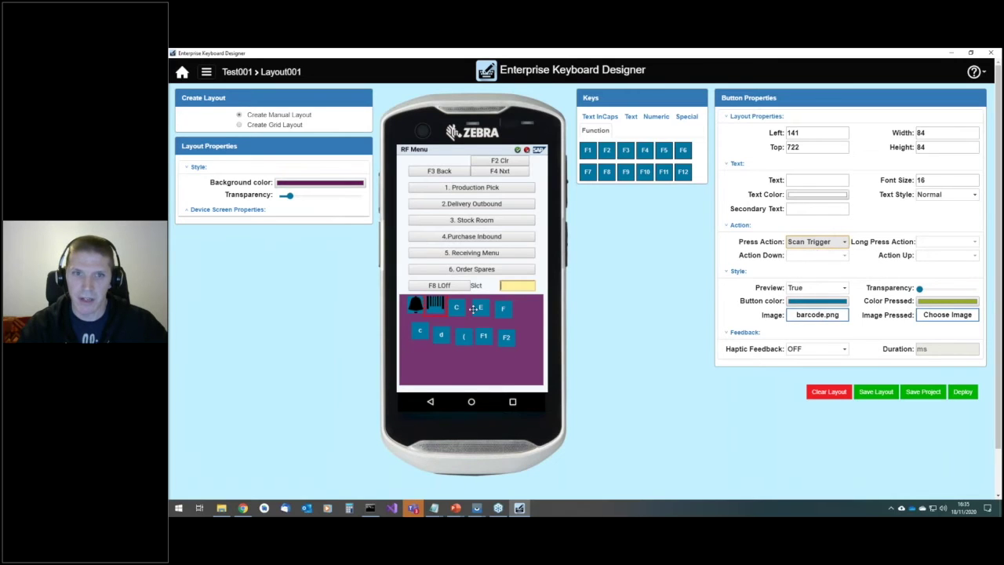
left_click(877, 392)
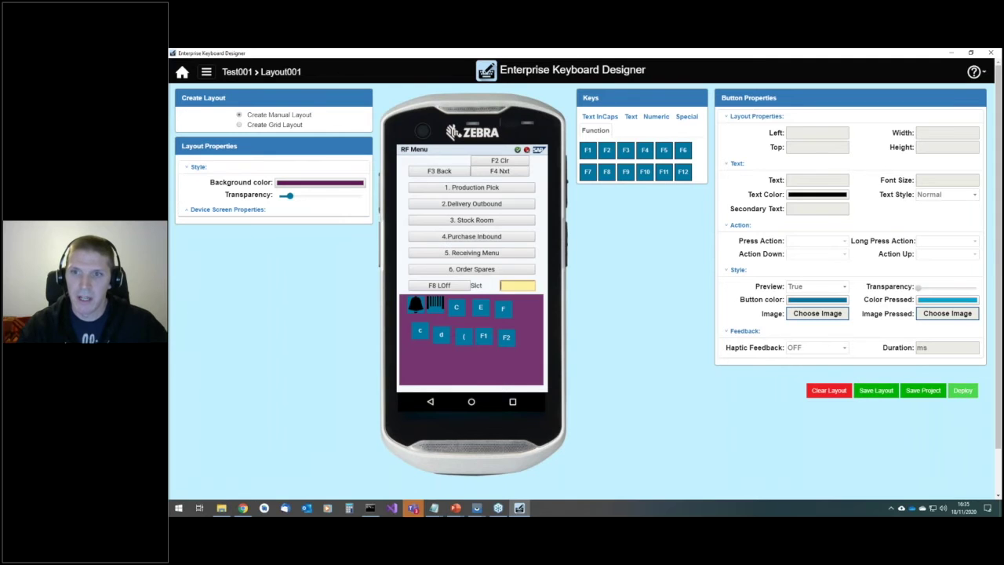
Deploy the layout with the image keys to the device, replacing the existing key-layout definition file.
left_click(963, 390)
left_click(627, 318)
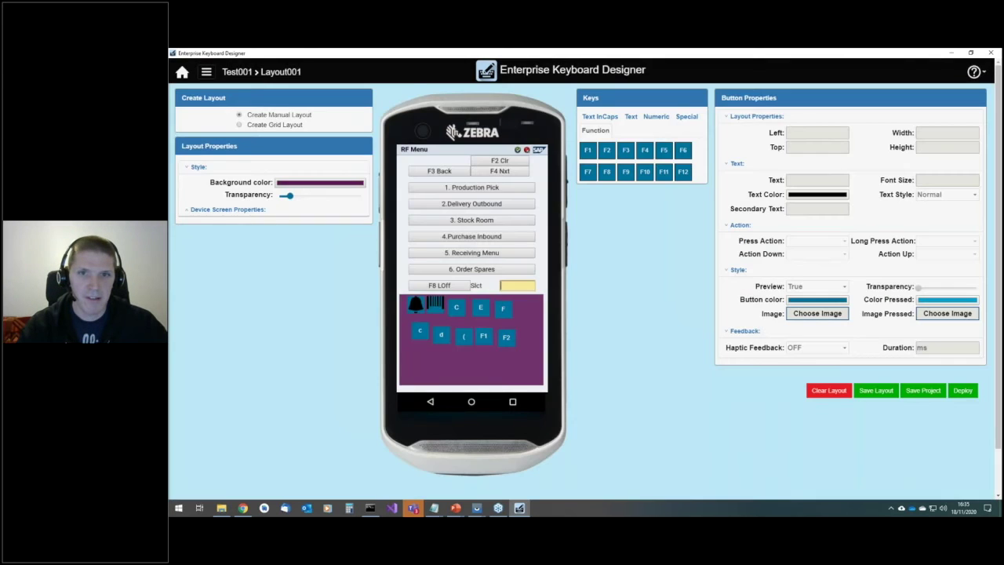
left_click(655, 320)
Test the barcode key and enter A three times with the bell key in EKB Exerciser on the TC52, then minimize the device window.
key("alt+Tab")
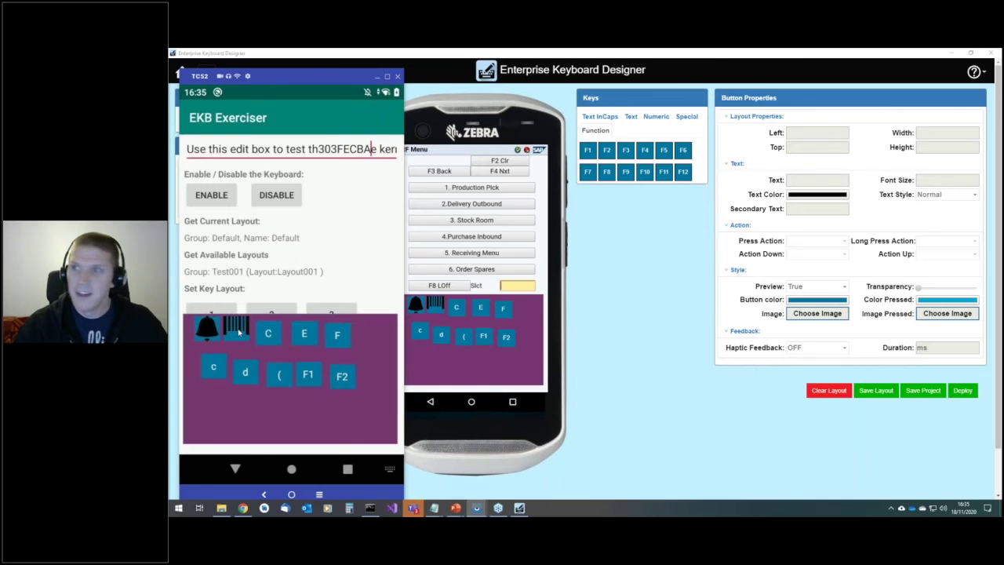
left_click(240, 333)
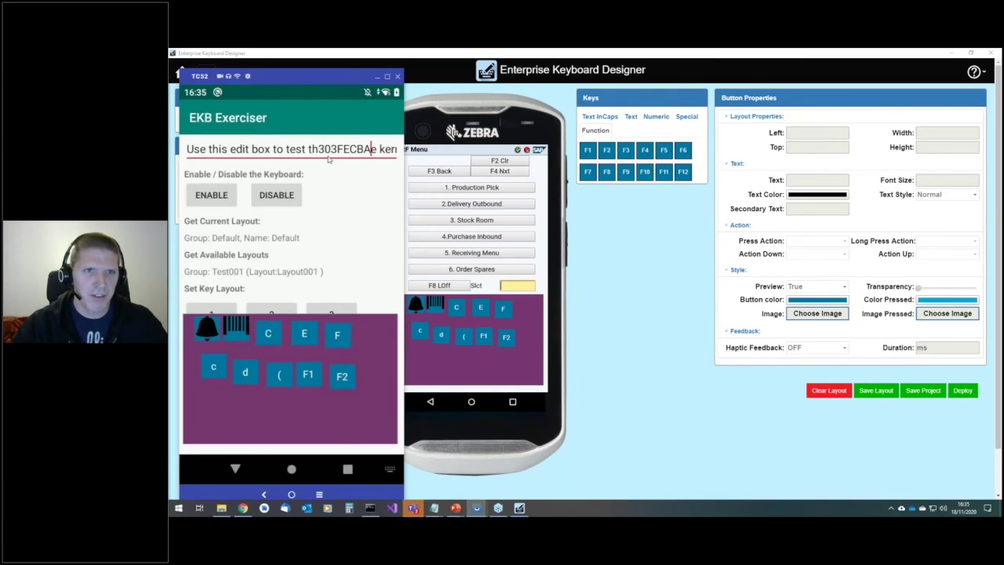
left_click(206, 332)
left_click(207, 332)
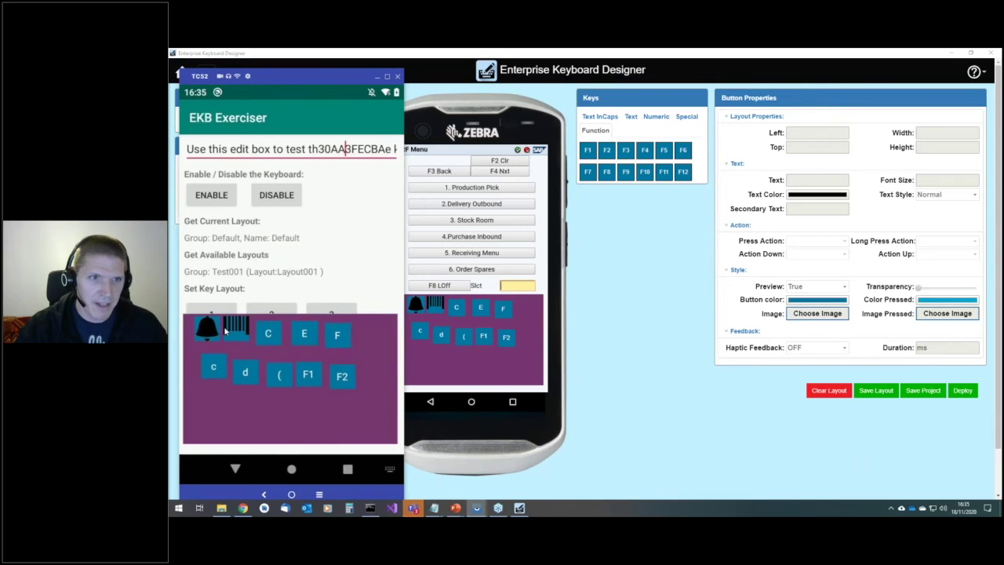
left_click(208, 332)
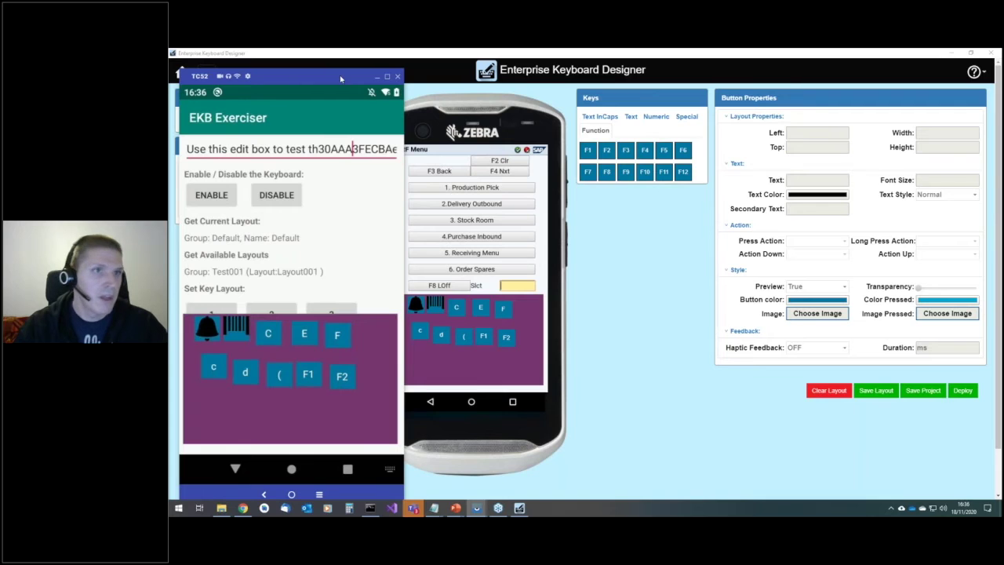
left_click(377, 76)
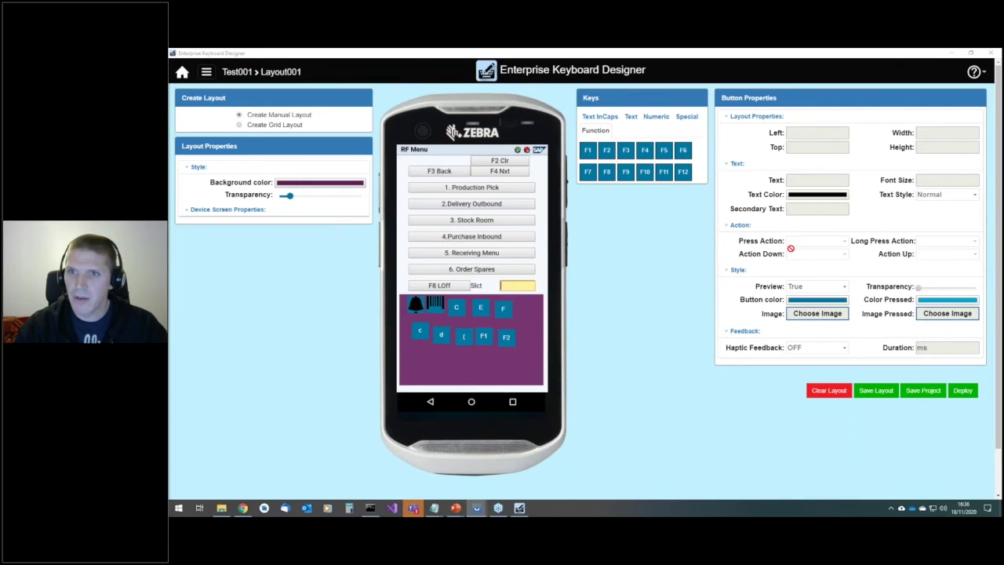
Set the E key's press action to UC with Unicode value 0414.
left_click(483, 336)
left_click(481, 309)
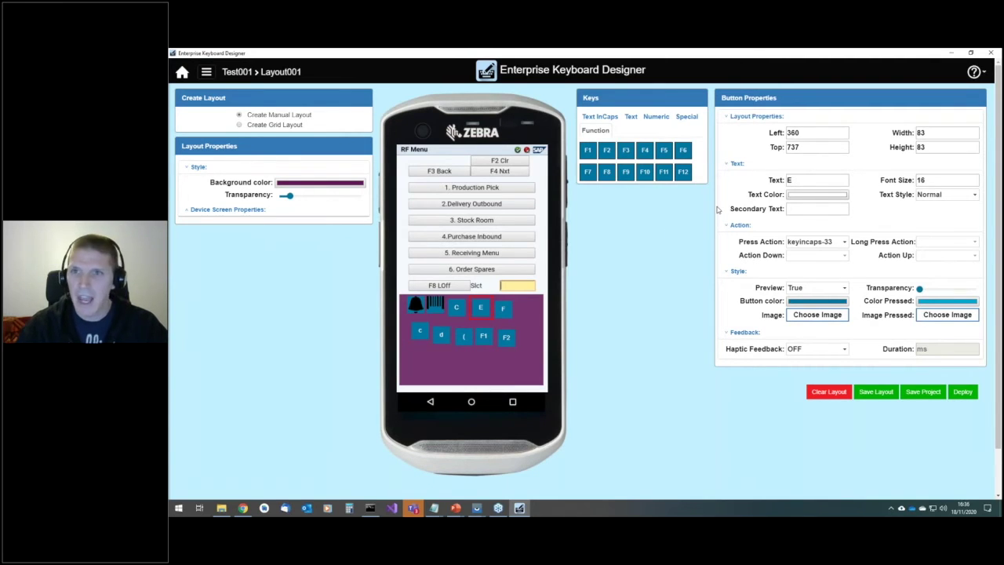
left_click(845, 243)
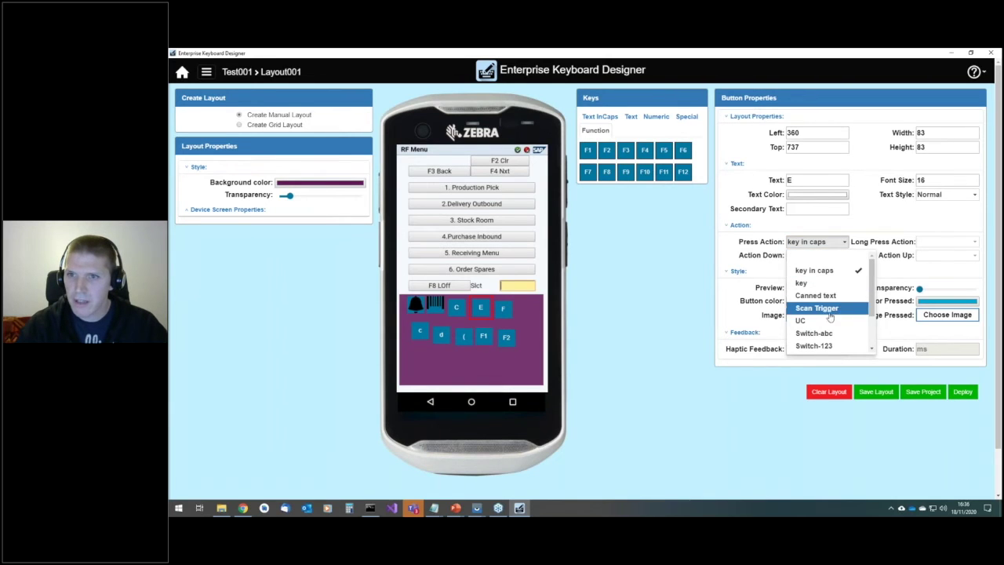
left_click(814, 321)
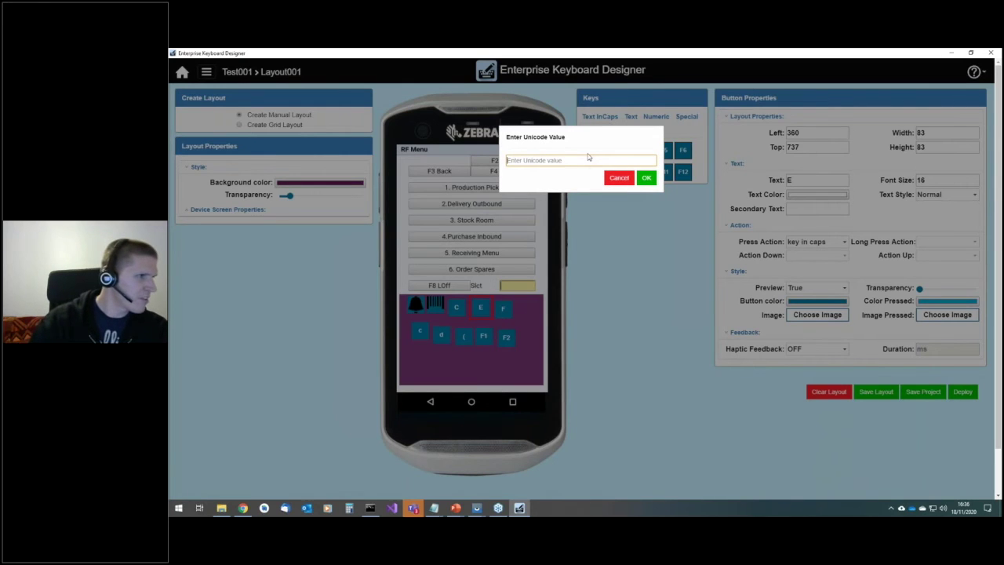
type("0414")
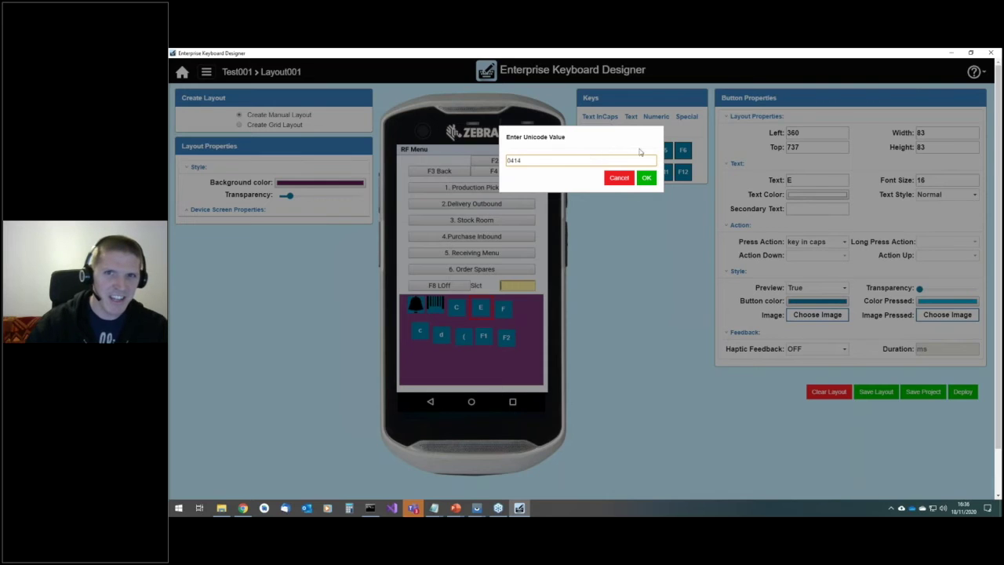
left_click(647, 178)
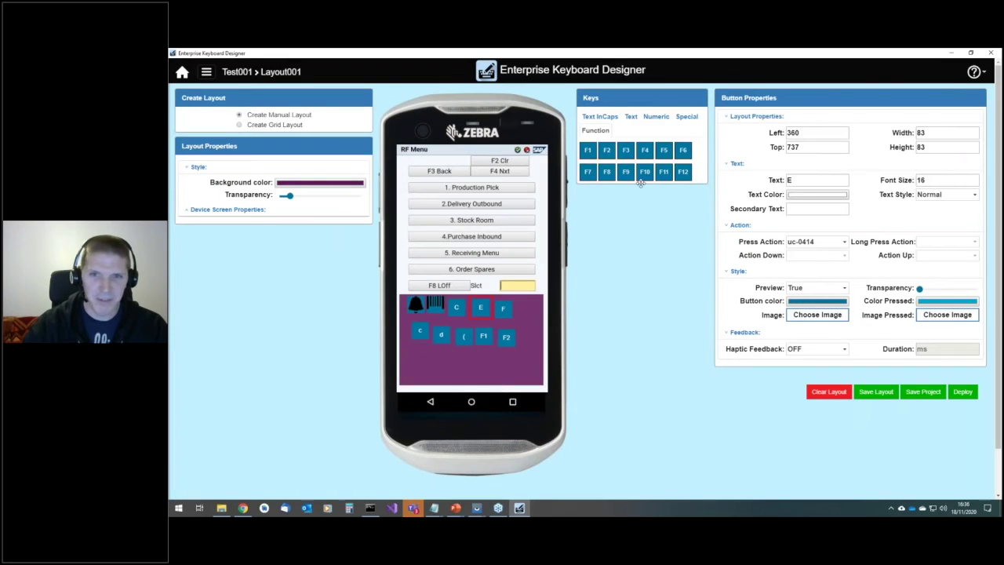
Set the F key's press action to UC with Unicode value 0416.
left_click(503, 308)
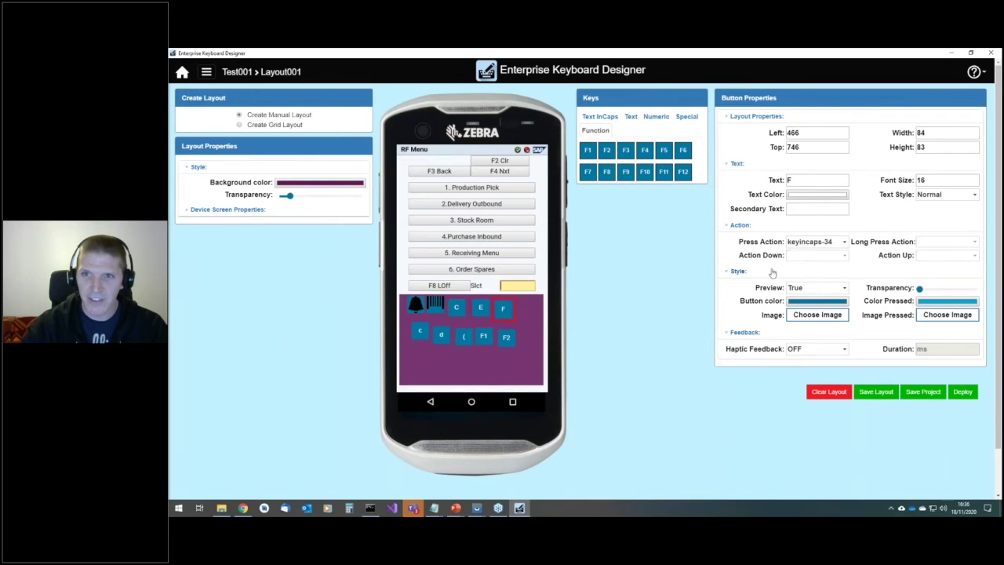
left_click(829, 245)
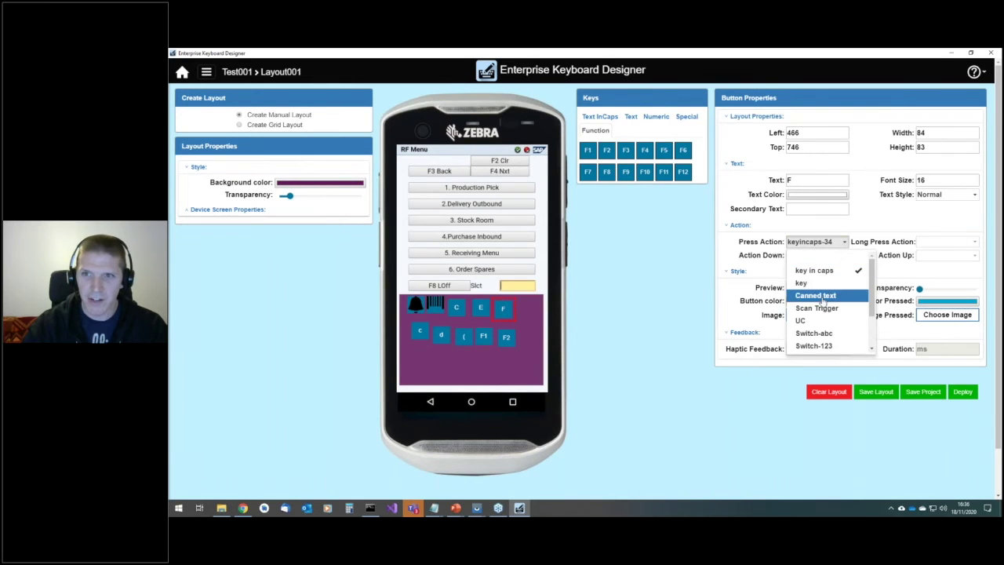
left_click(813, 322)
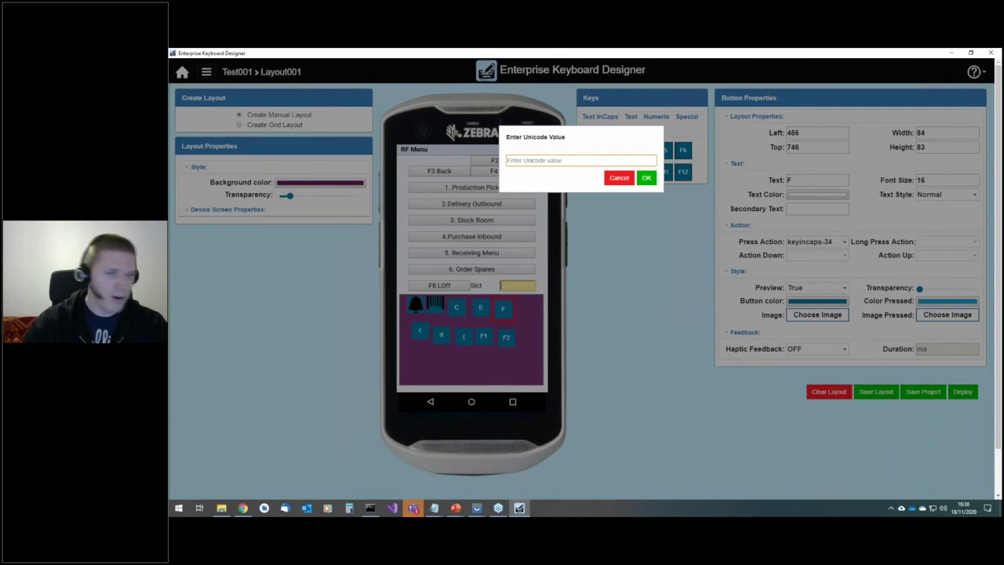
type("0416")
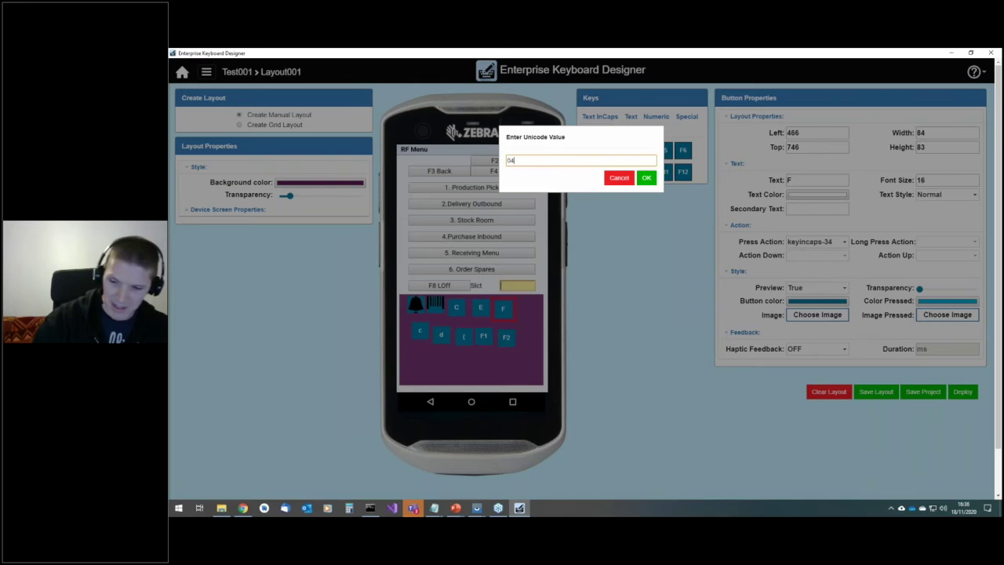
left_click(648, 180)
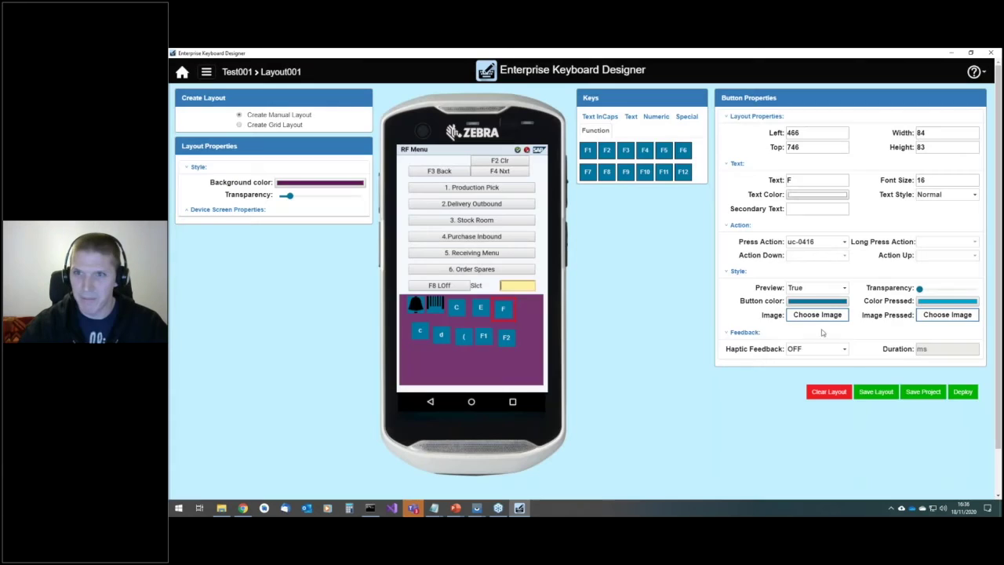
Deploy the layout with the Unicode keys, overwriting the definition file on the device.
left_click(962, 392)
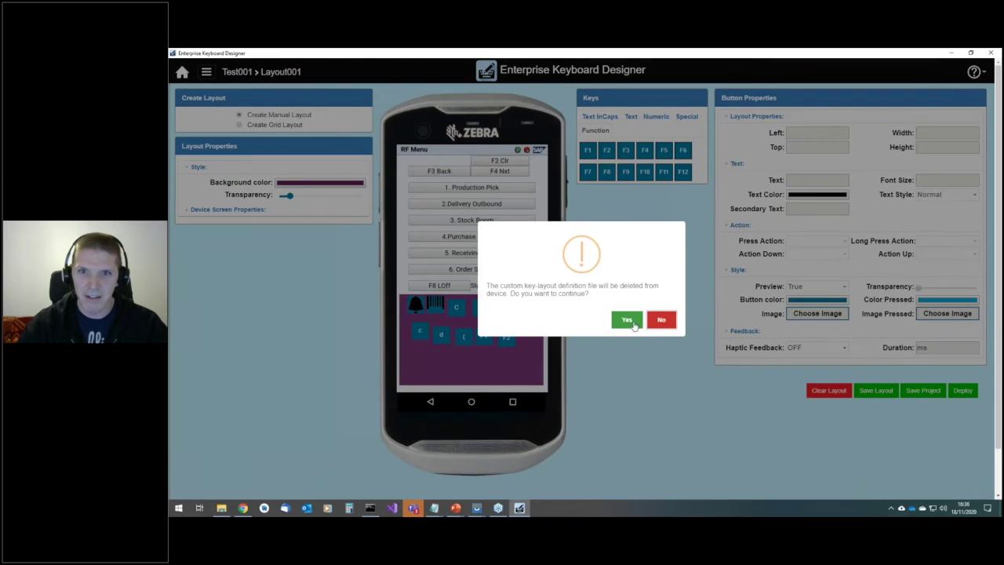
left_click(627, 321)
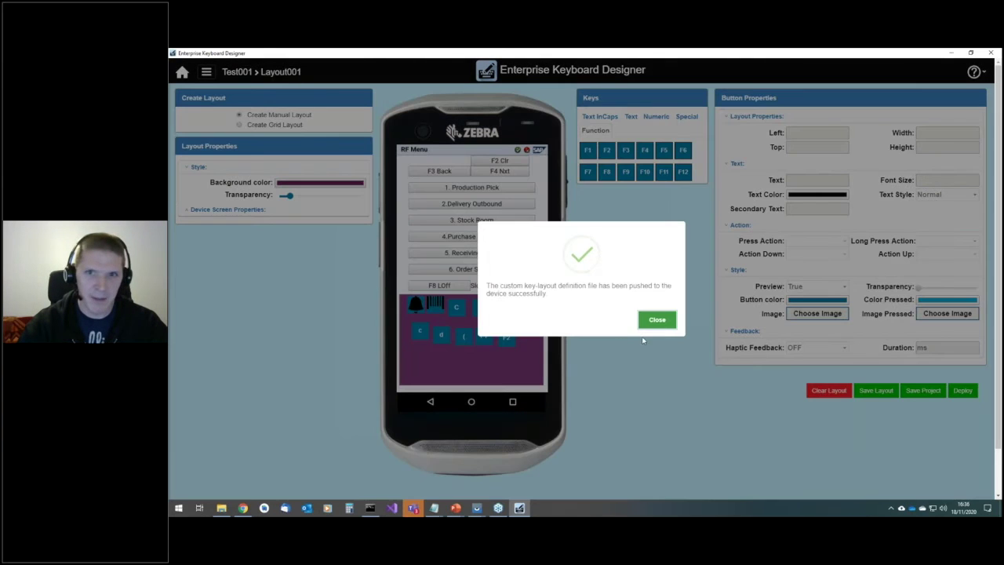
left_click(657, 320)
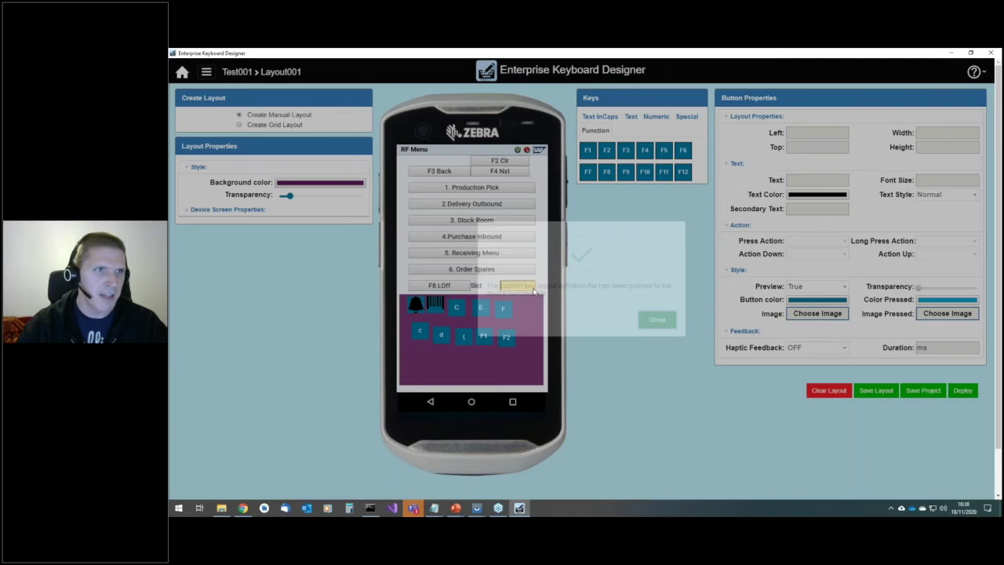
On the TC52, load key layout 1 in EKB Exerciser and test the E and F Unicode keys in the edit box, then return to Designer.
key("alt+Tab")
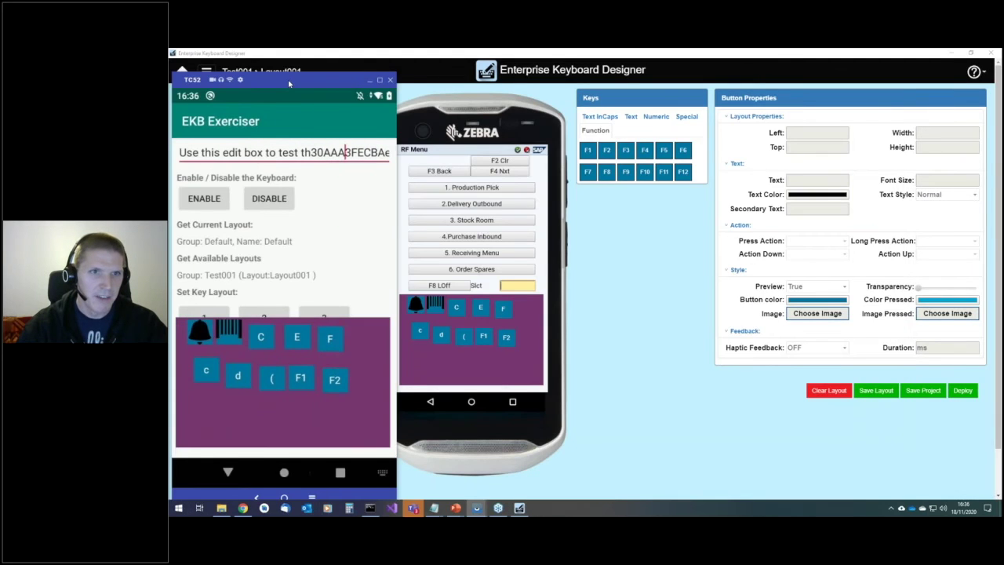
left_click_drag(289, 84, 305, 89)
left_click(316, 157)
left_click(241, 319)
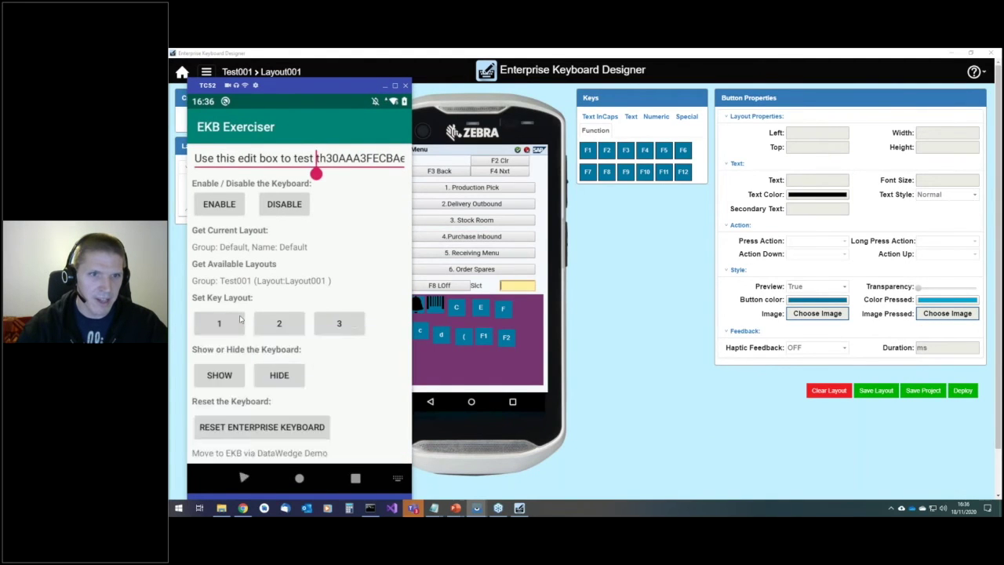
left_click(313, 345)
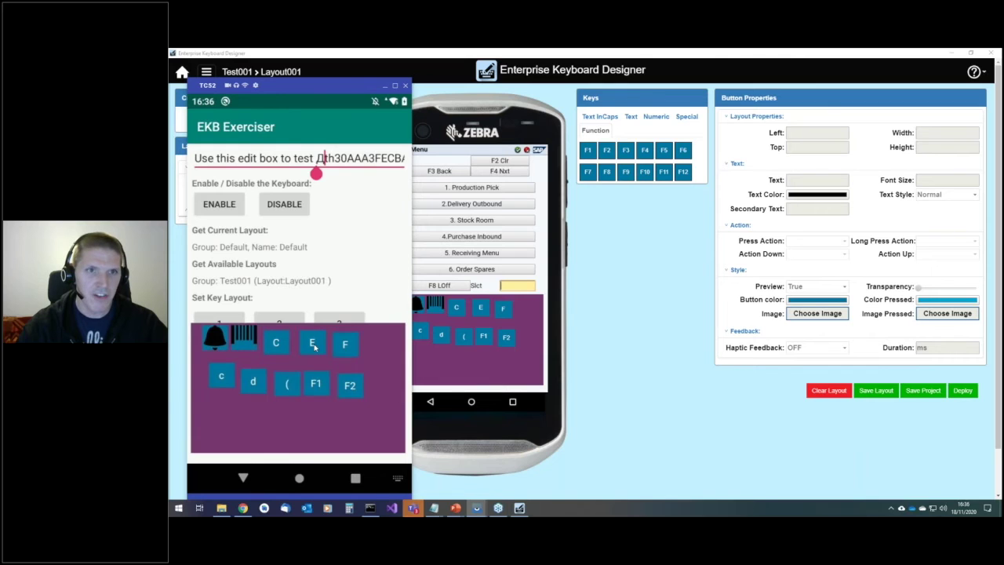
left_click(350, 344)
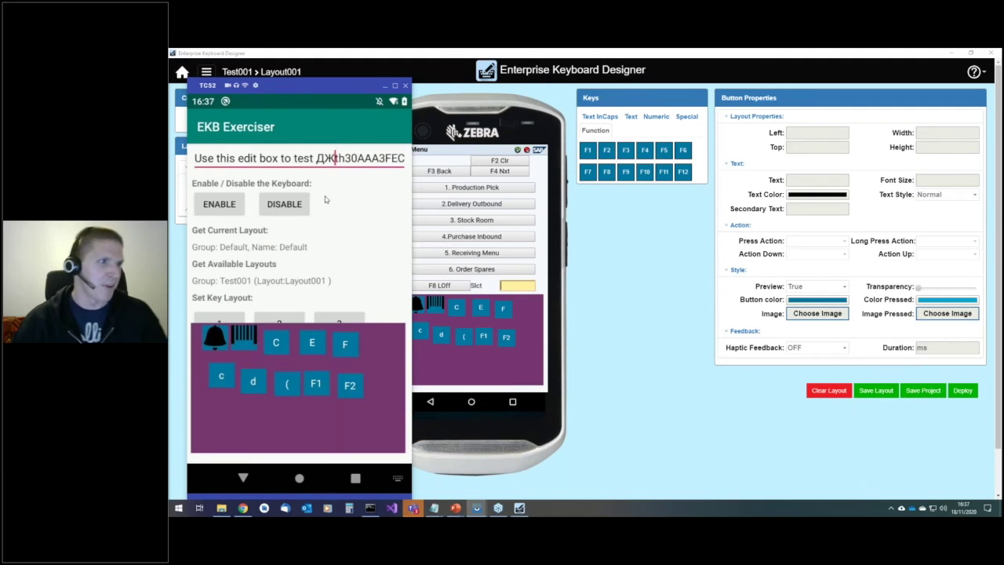
left_click_drag(298, 85, 135, 80)
left_click(507, 202)
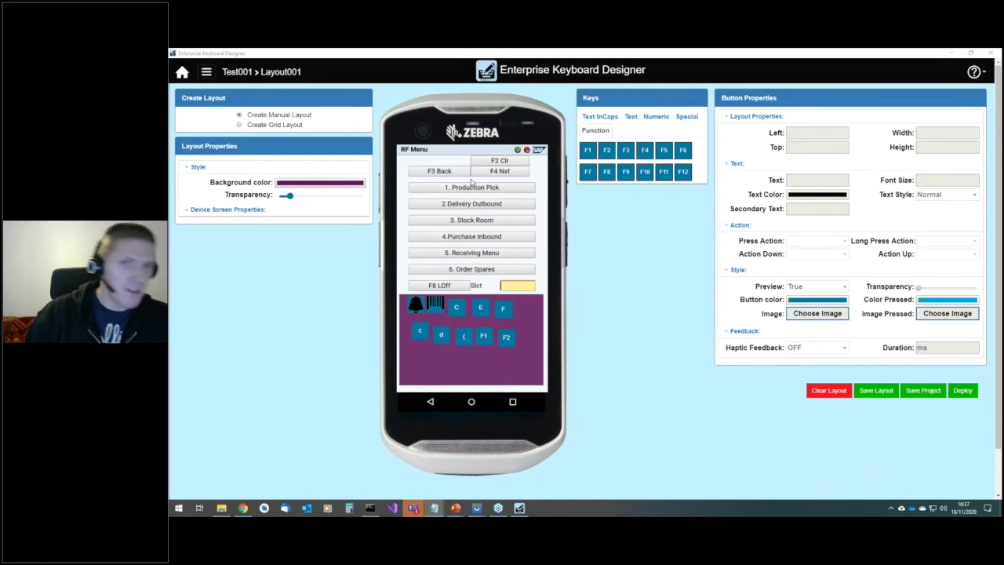
Set the lowercase c key's press action to Canned text and add "Msg 1" as its first message.
left_click(419, 329)
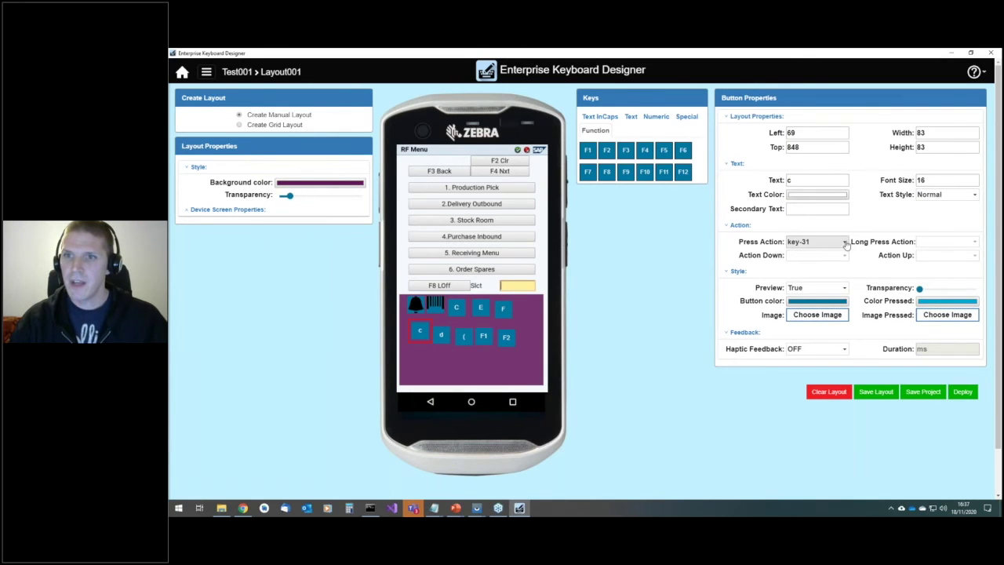
left_click(843, 242)
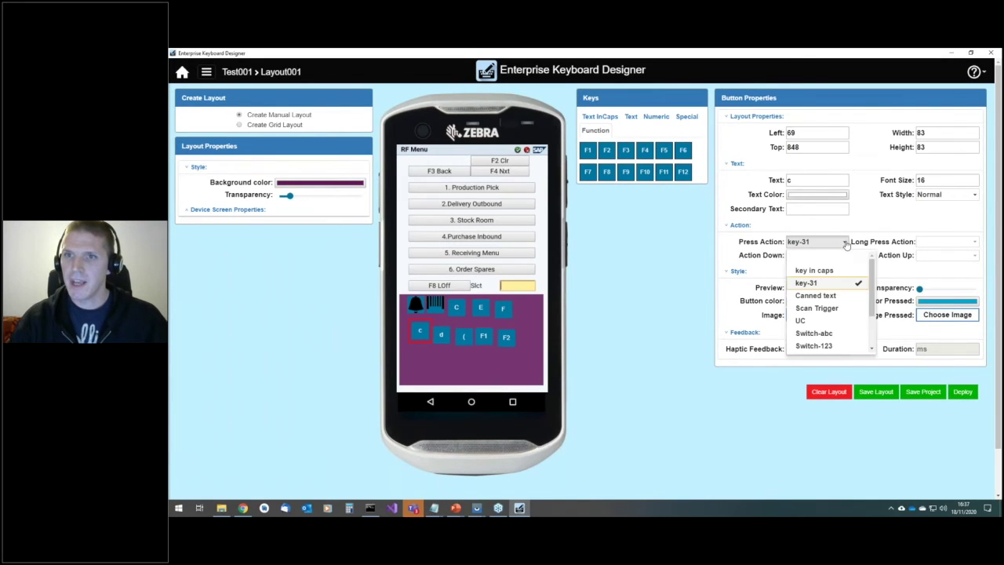
left_click(831, 297)
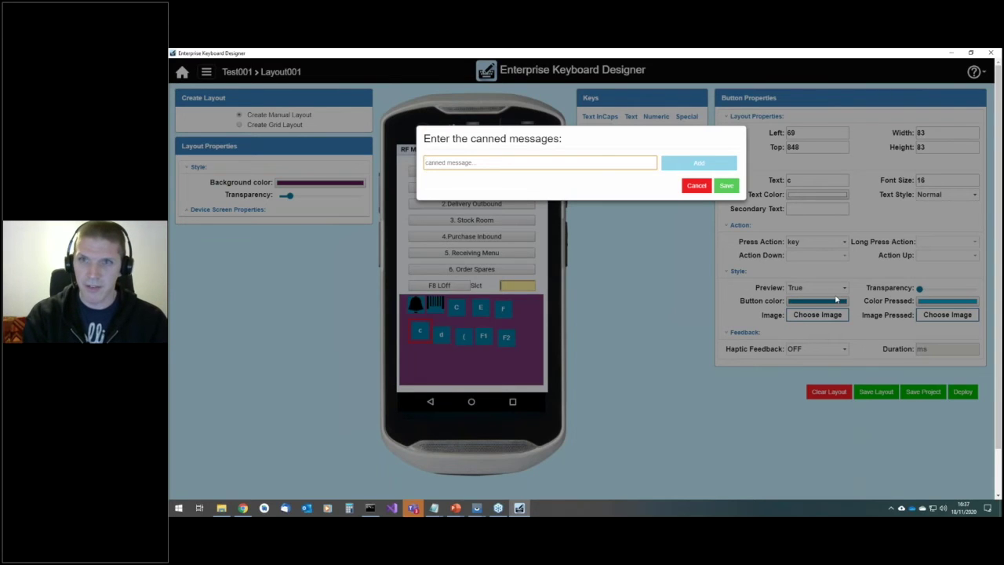
type("M")
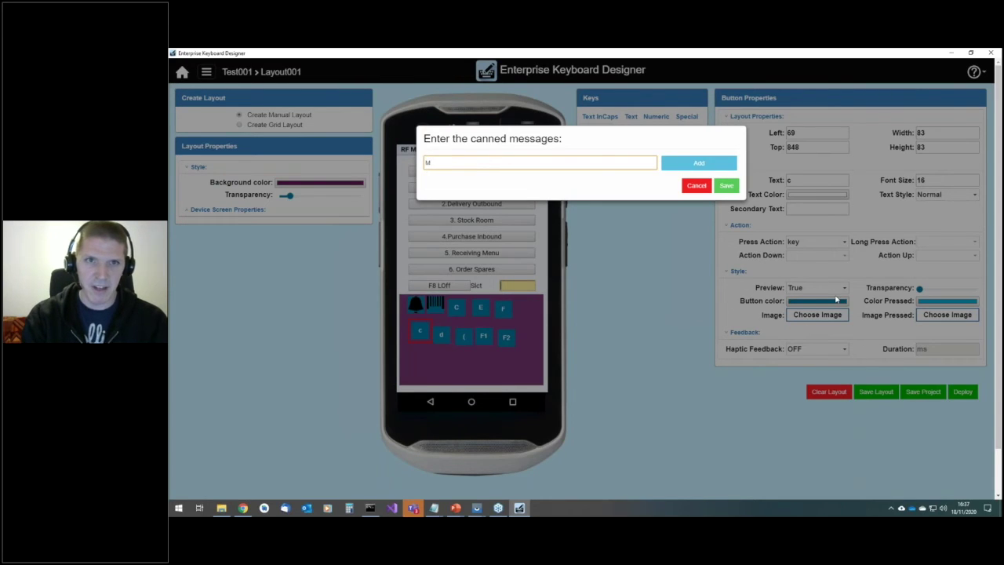
type("eg 1")
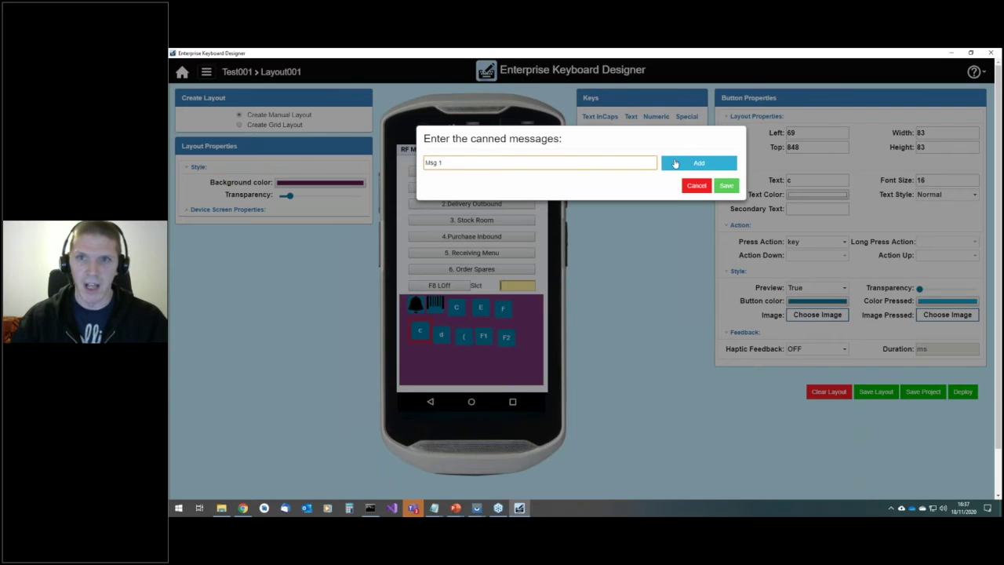
left_click(670, 162)
Add the canned messages "call me" and "go away" to the c key and save the message list.
left_click(513, 163)
type("call me")
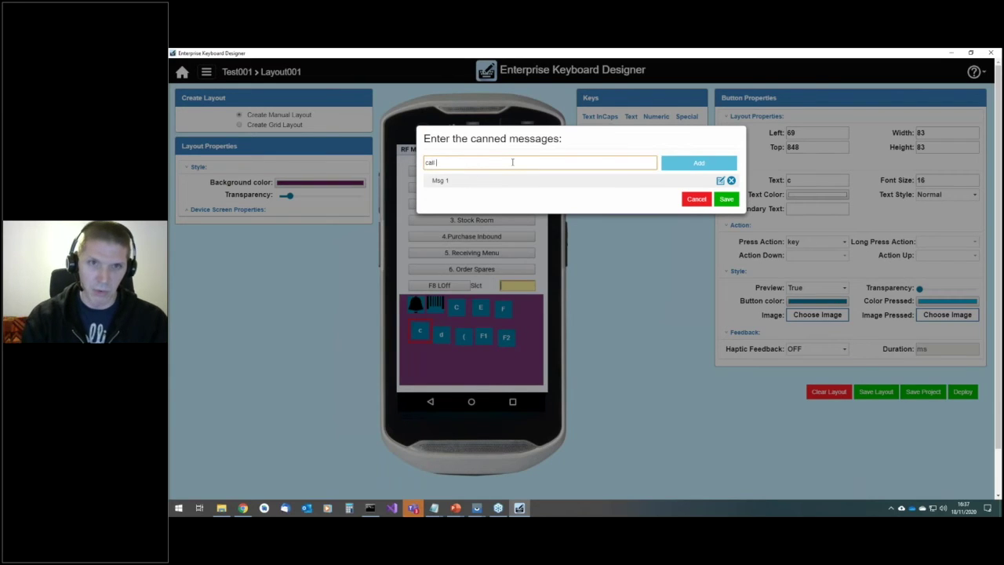
left_click(682, 169)
left_click(505, 164)
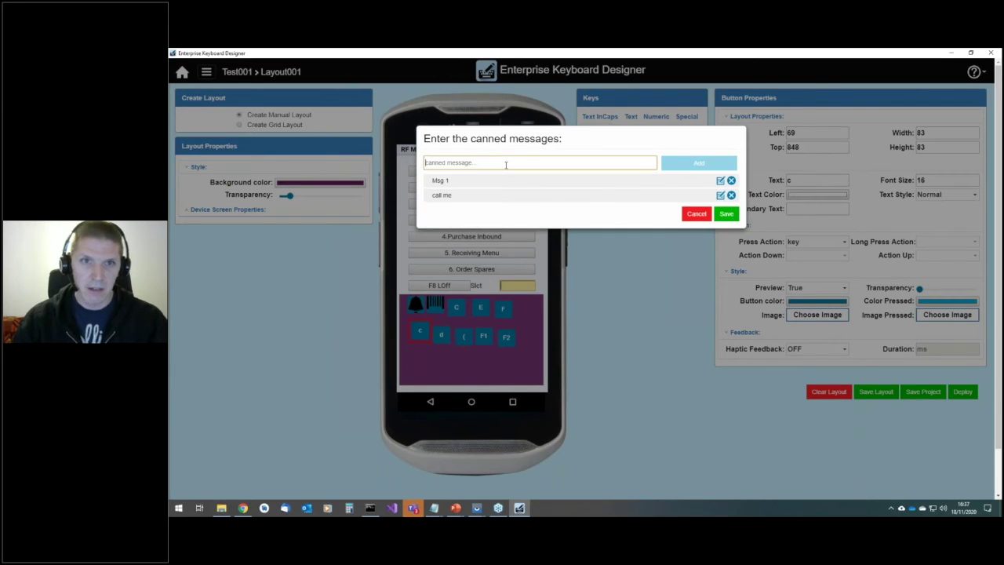
type("go awa")
left_click(674, 163)
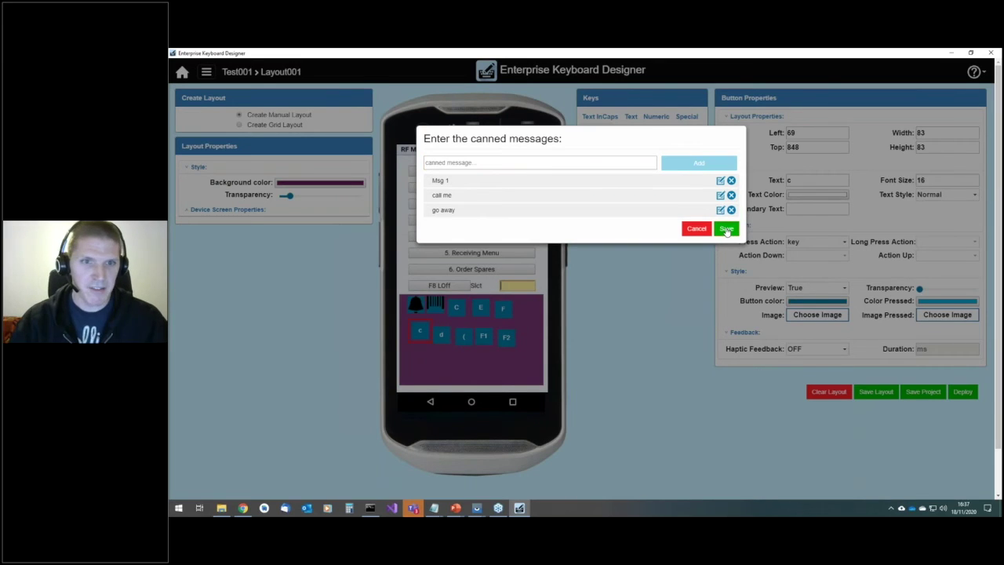
left_click(726, 229)
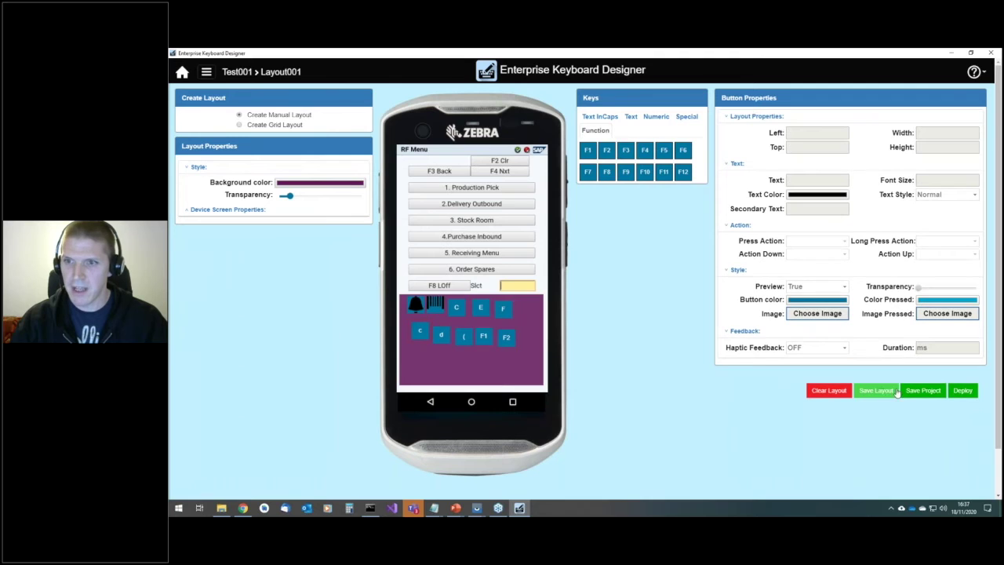
Deploy the layout with the canned-text key to the device.
left_click(963, 390)
left_click(627, 319)
key("alt+Tab")
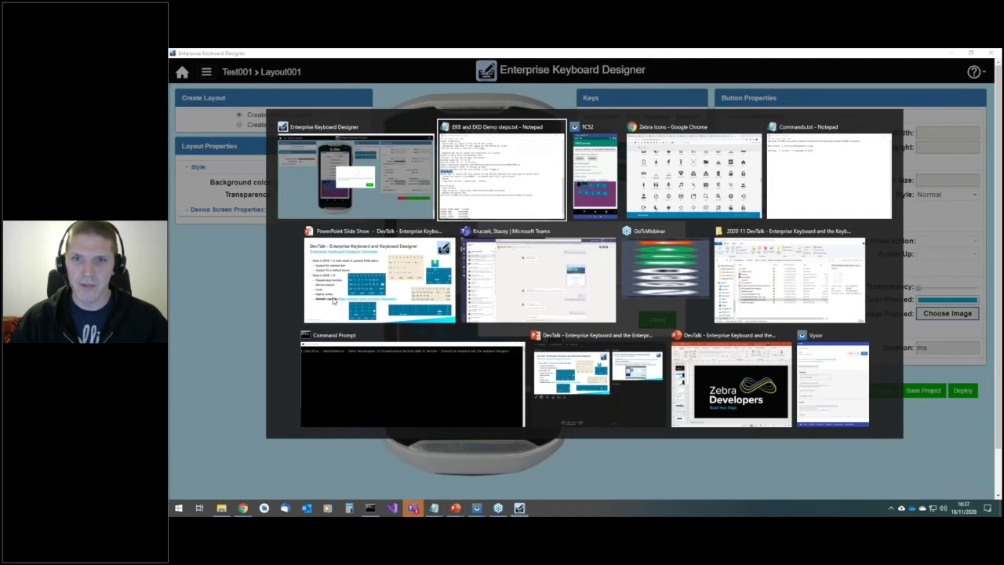
key("Escape")
left_click(658, 319)
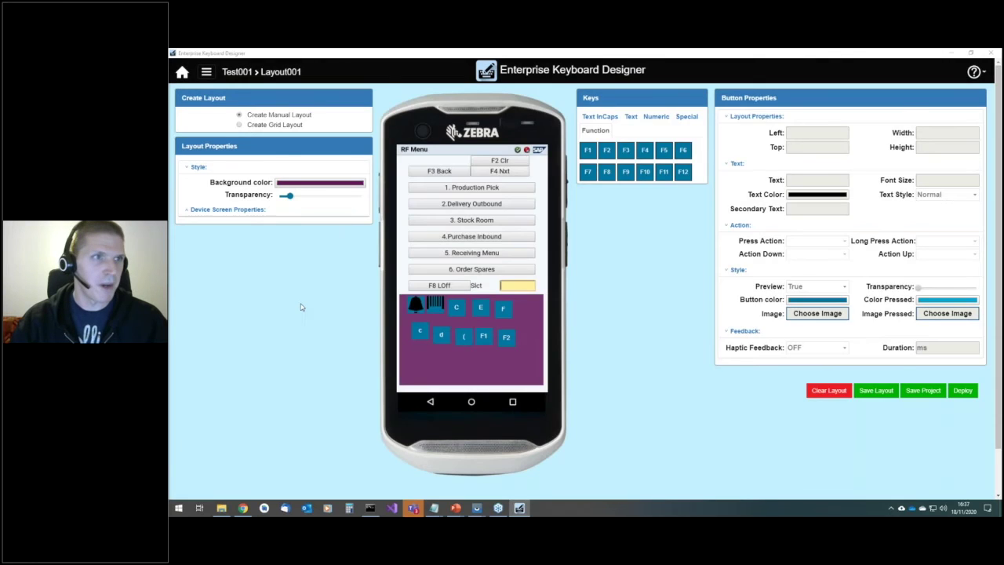
Test the c key in EKB Exerciser on the TC52 by inserting the canned message "go away", then return to Designer.
key("alt+Tab")
left_click_drag(283, 69, 342, 67)
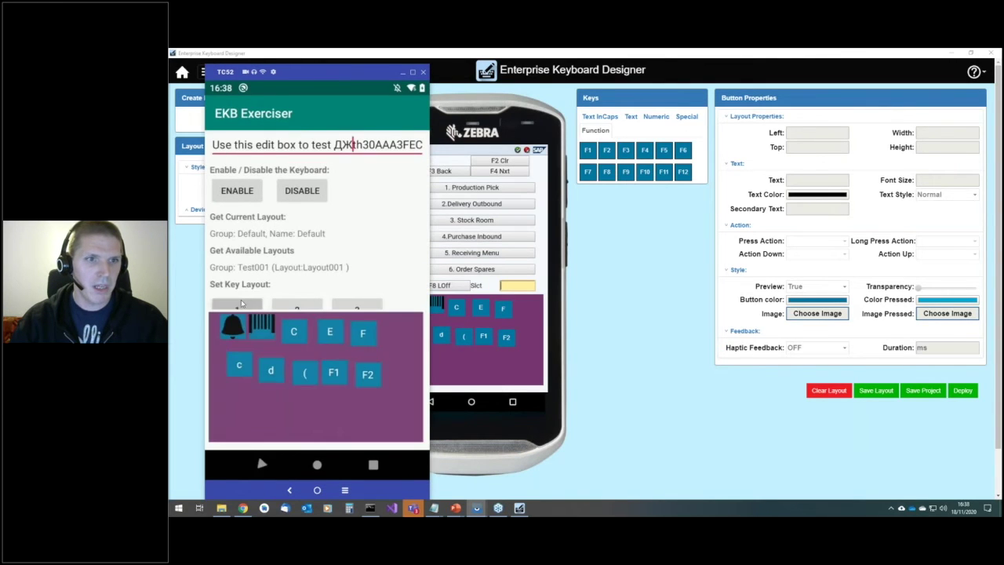
left_click(239, 365)
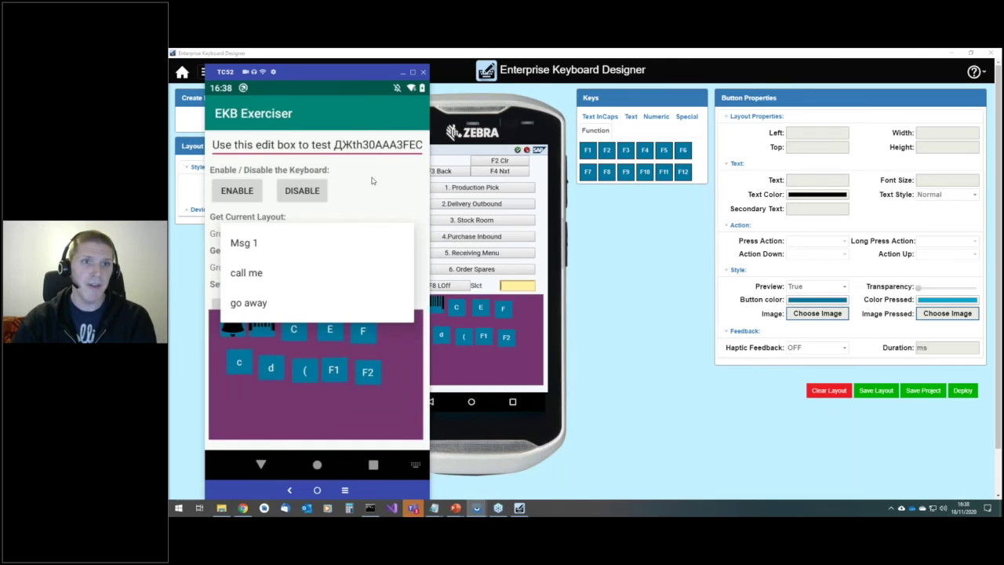
left_click(252, 306)
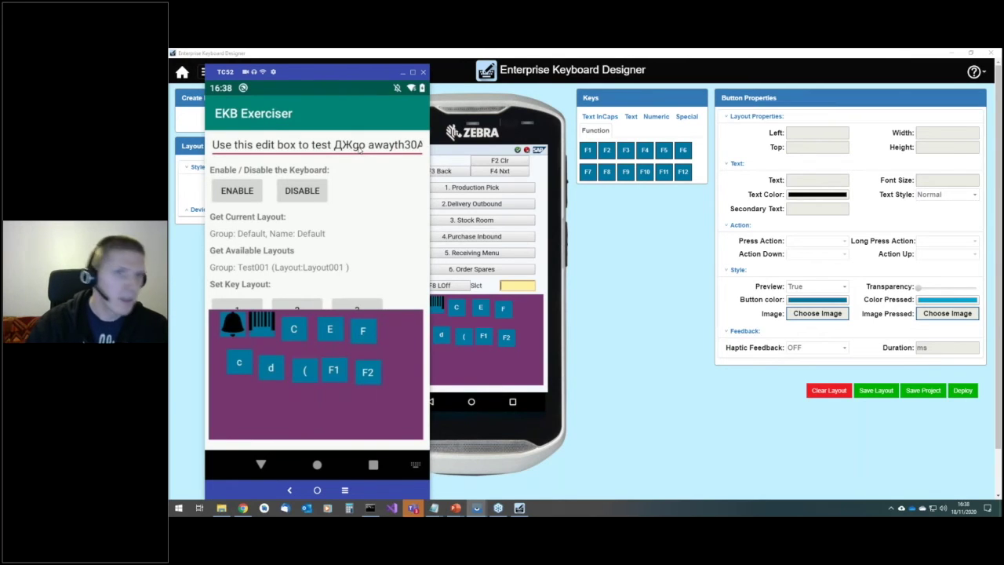
left_click(572, 281)
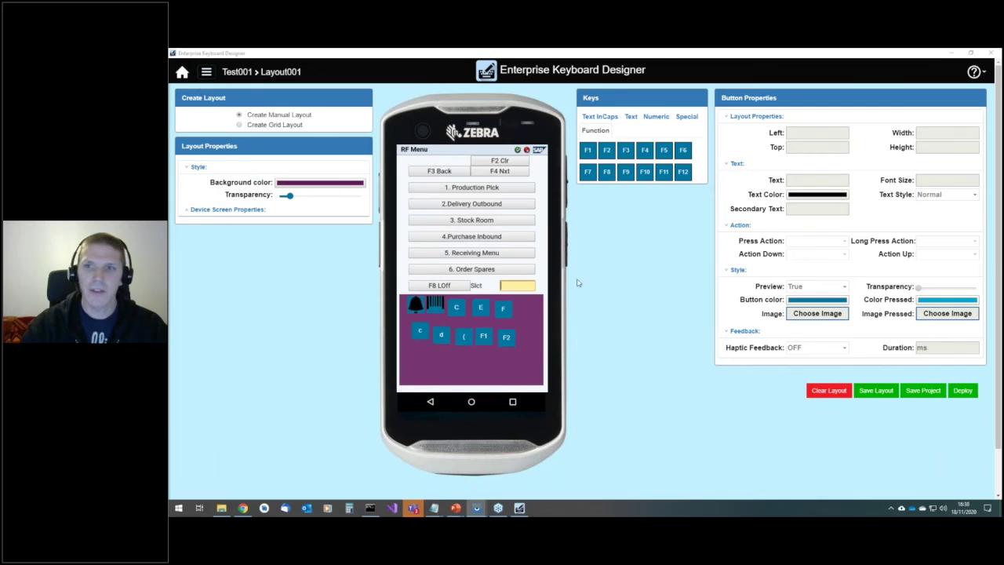
Set the ( key's press action to Macros and add a key action with keycode 29.
left_click(463, 338)
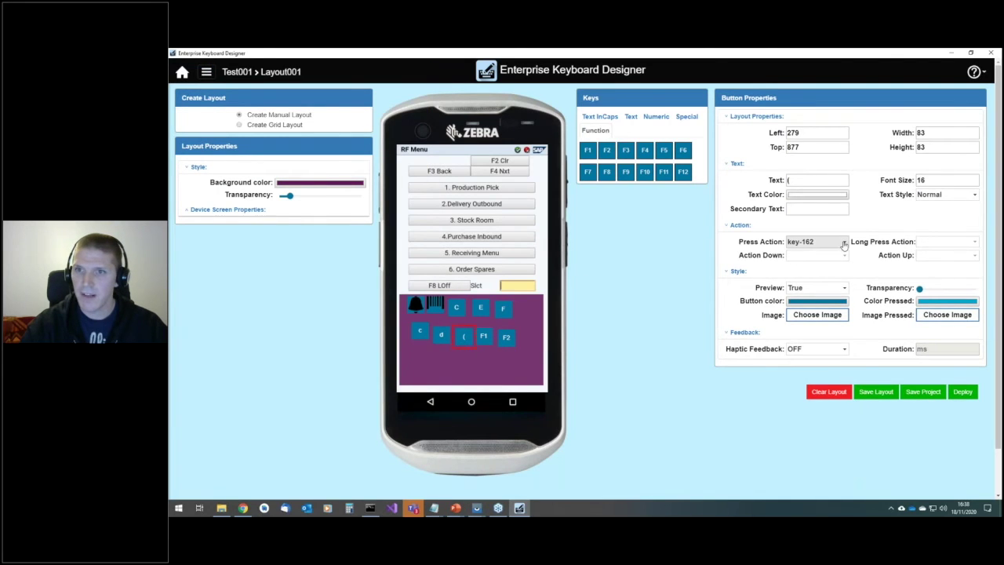
left_click(846, 243)
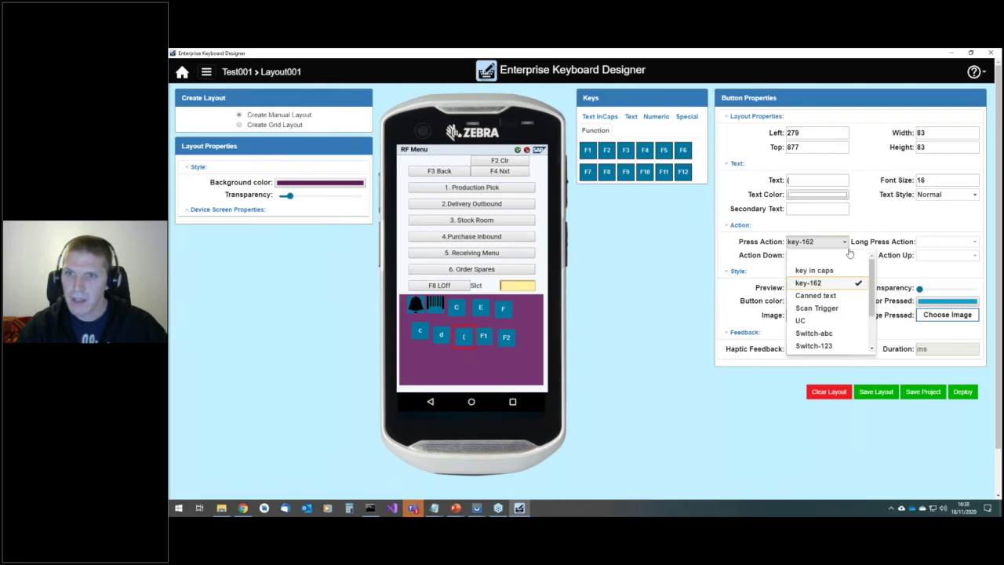
left_click_drag(871, 281, 871, 310)
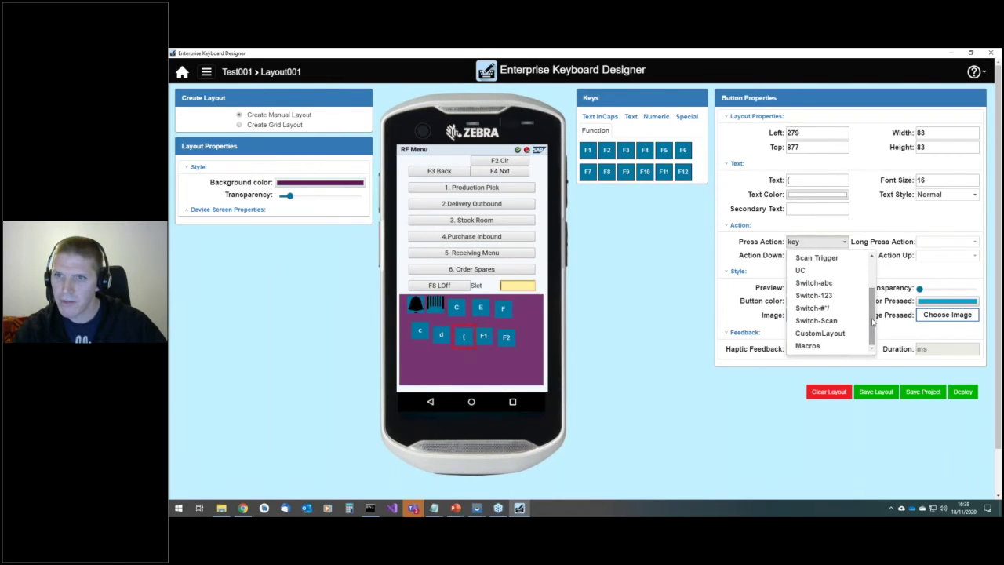
left_click(808, 346)
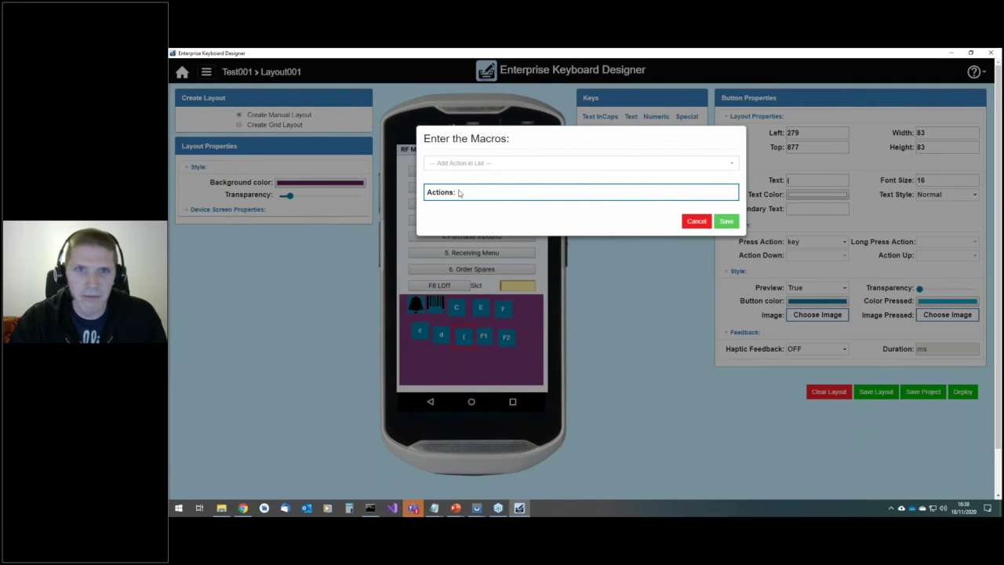
left_click(484, 163)
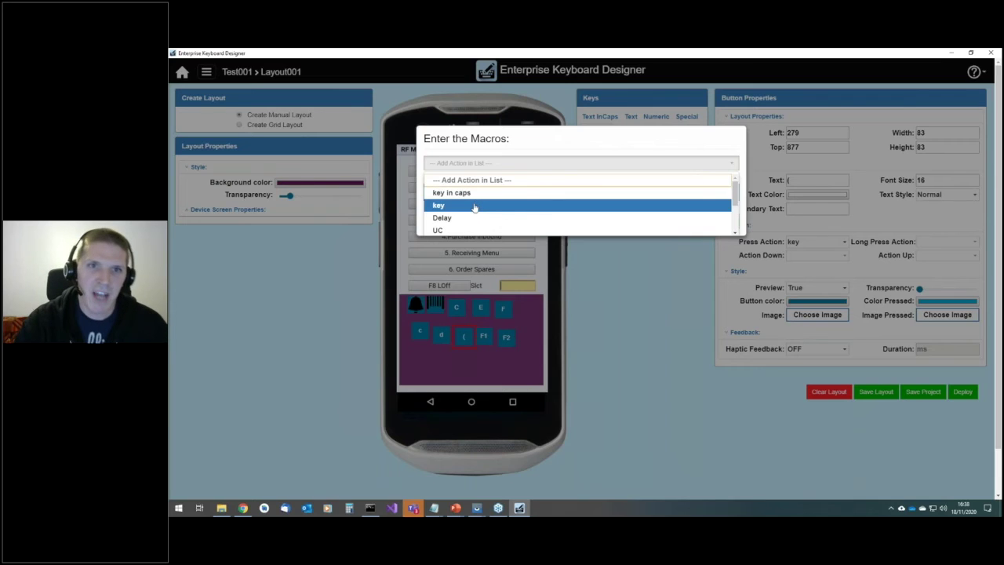
left_click(475, 205)
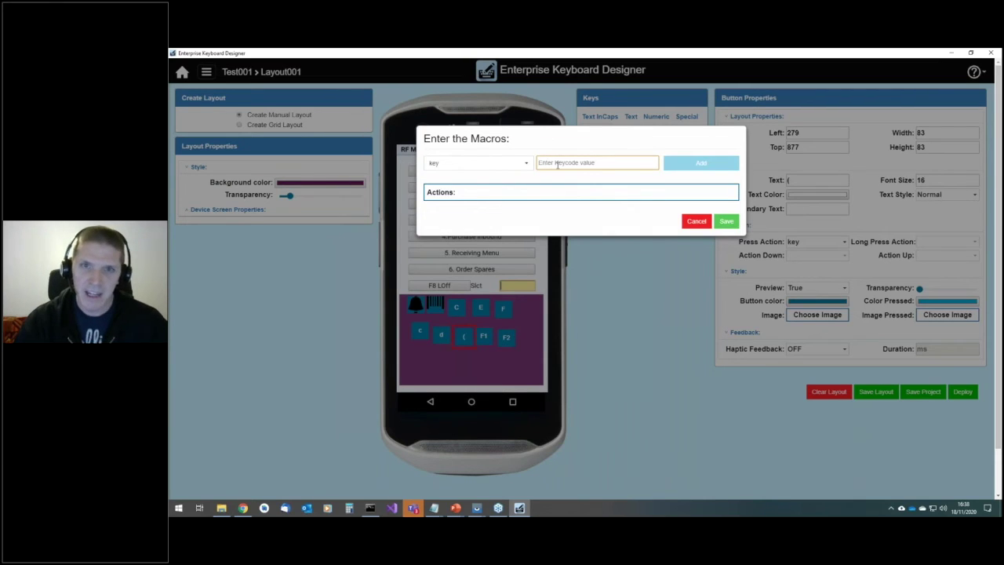
type("29")
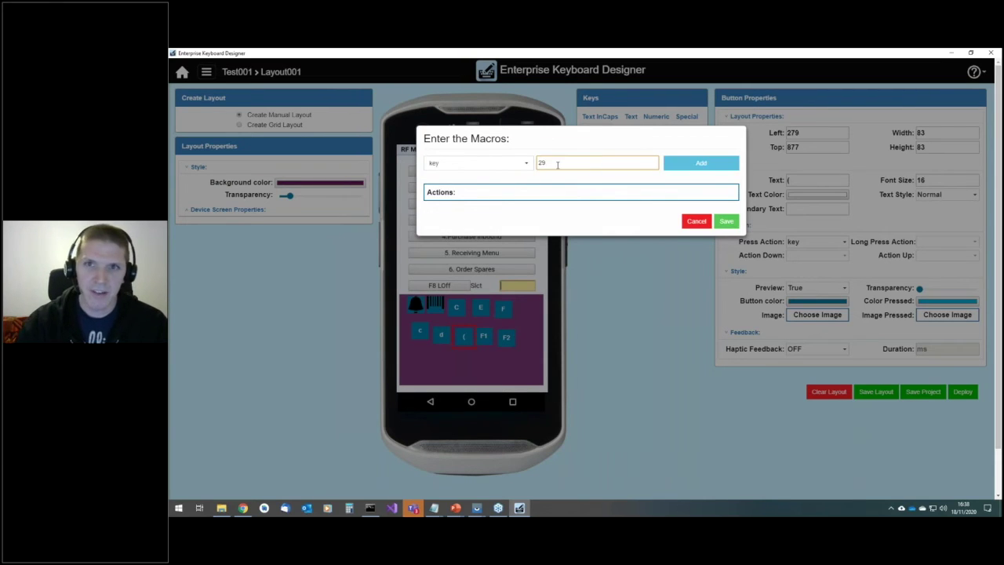
left_click(702, 165)
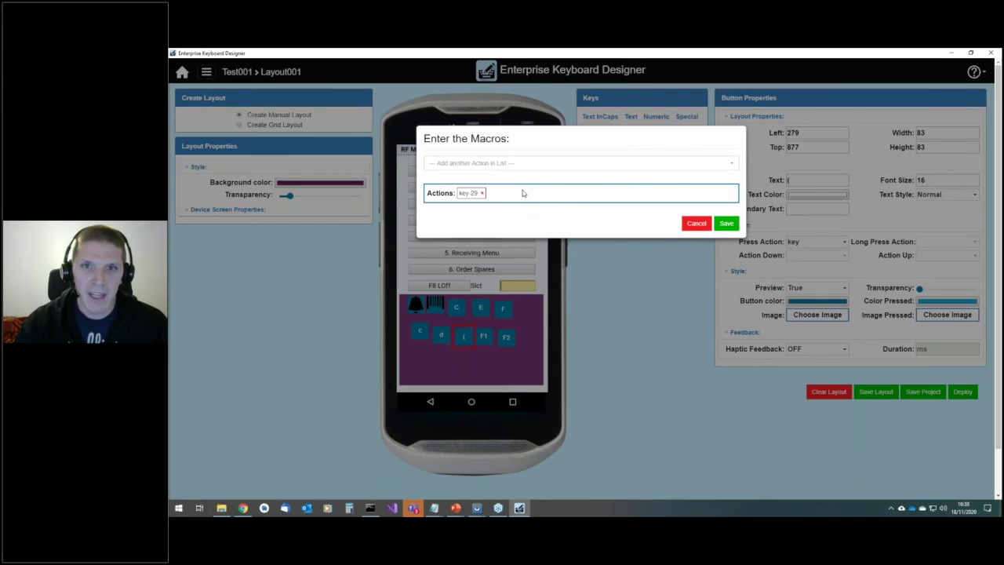
Add a Delay action of 1000 milliseconds to the ( key's macro.
left_click(549, 164)
left_click(735, 234)
left_click(735, 234)
left_click(536, 186)
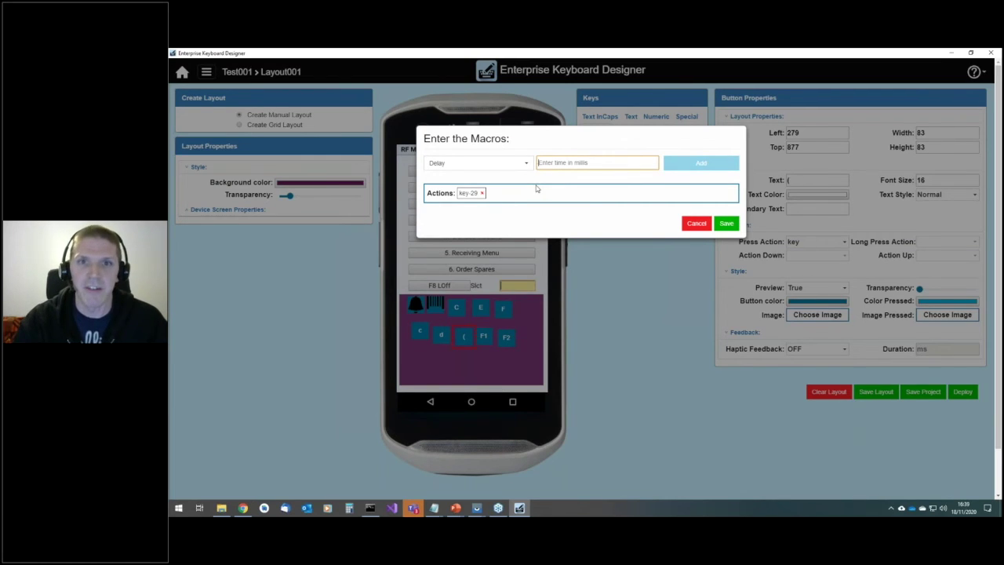
type("1000")
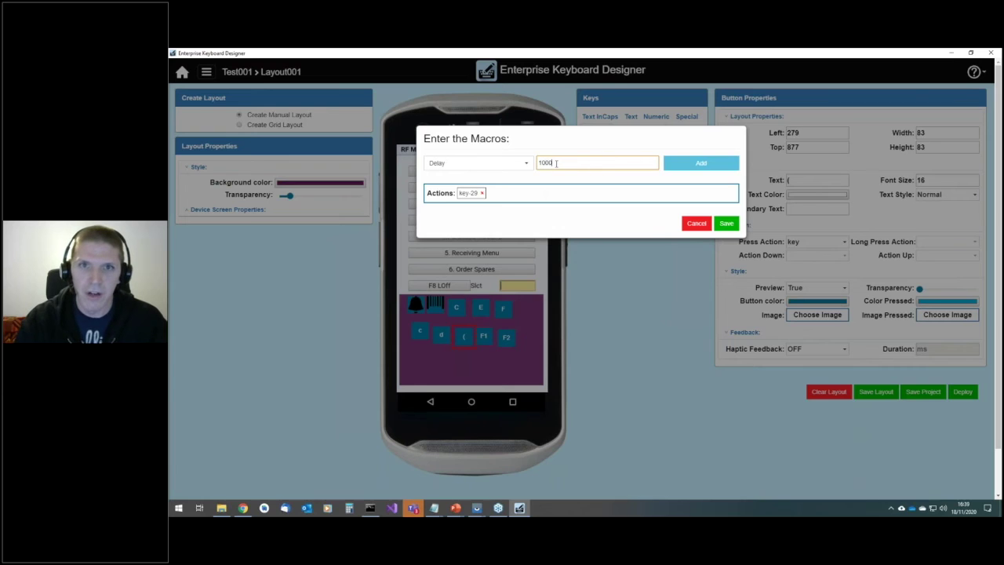
left_click(679, 161)
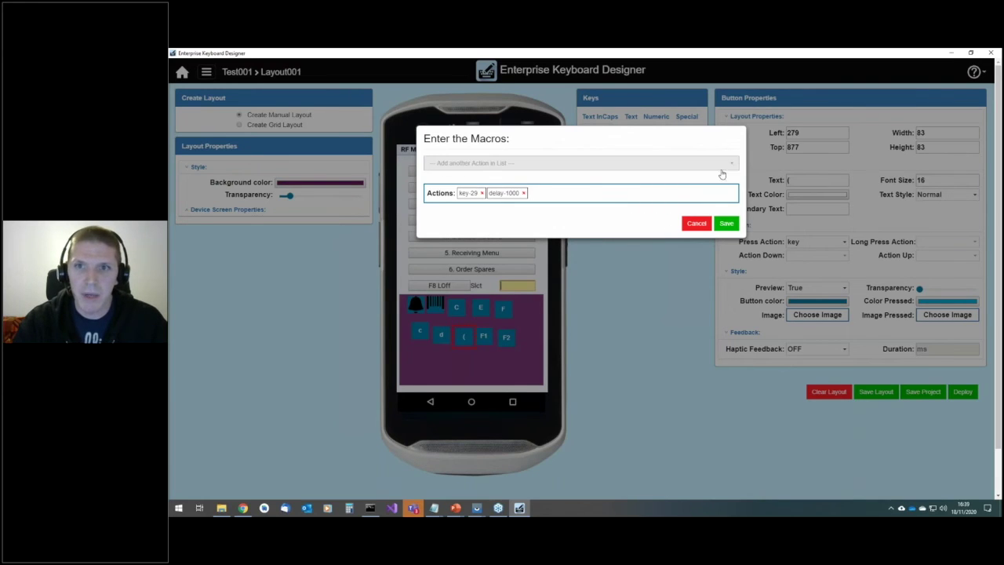
Add a UC action with Unicode value 0414 to the ( key's macro.
left_click(727, 165)
left_click(485, 230)
type("0")
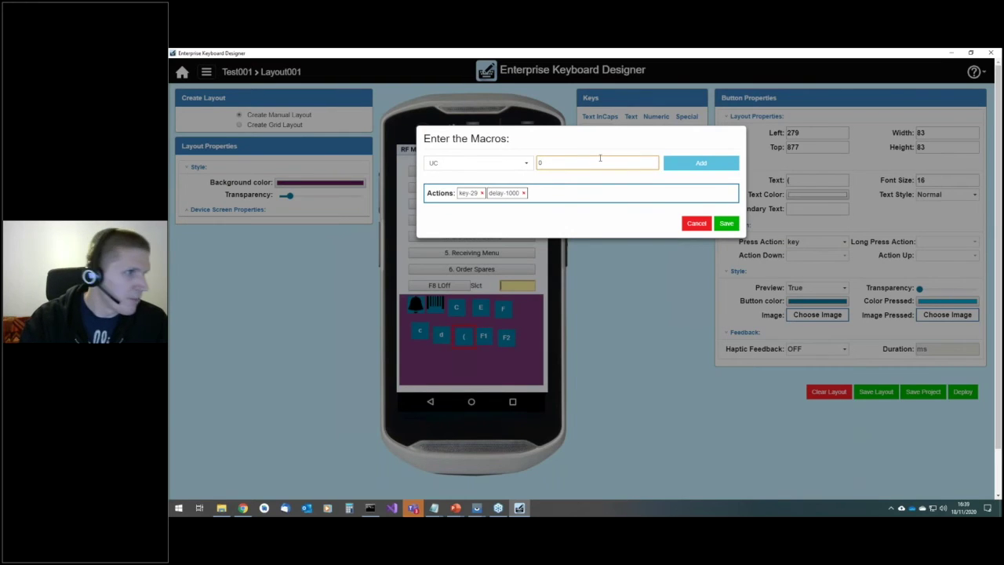
type("14414")
left_click(674, 164)
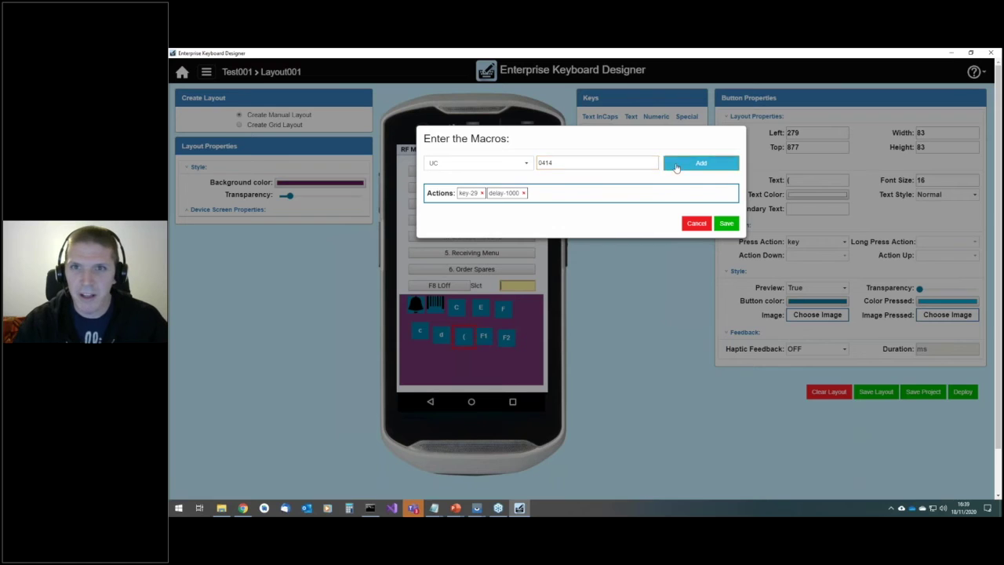
Save the ( key's macro with its key, delay and UC actions, and redeploy the layout, replacing the definition file on the device.
left_click(730, 164)
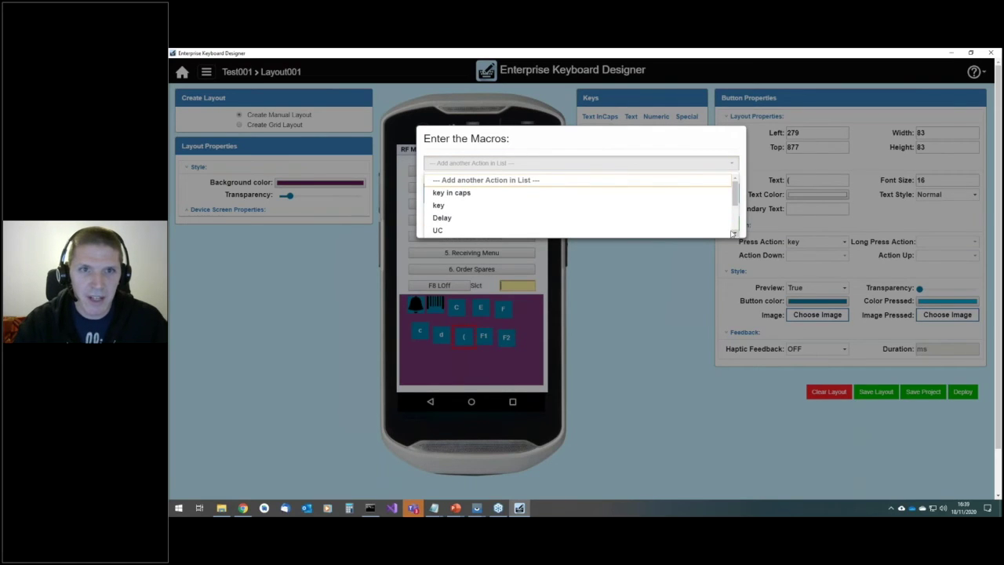
left_click(736, 233)
left_click(736, 233)
left_click(736, 233)
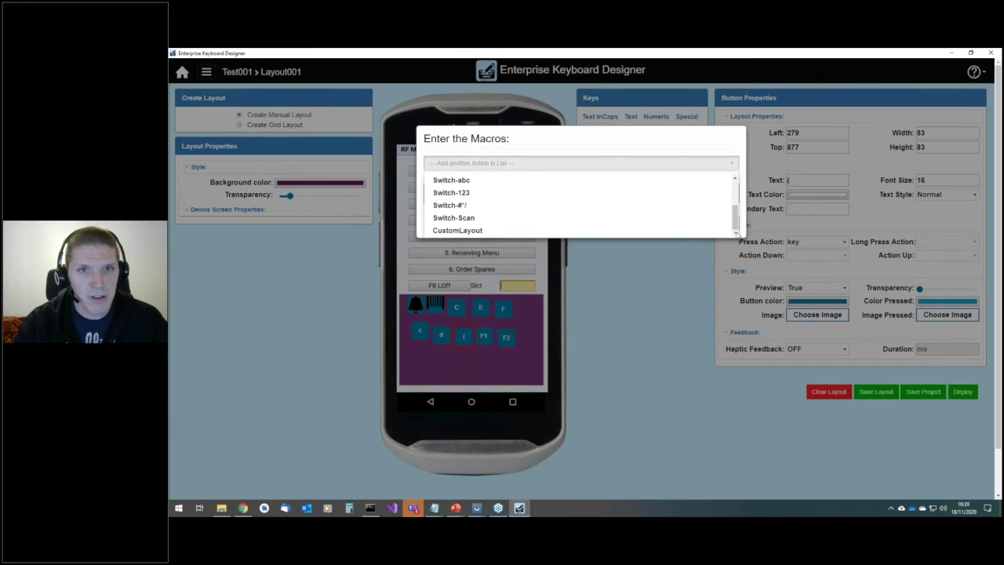
left_click(736, 179)
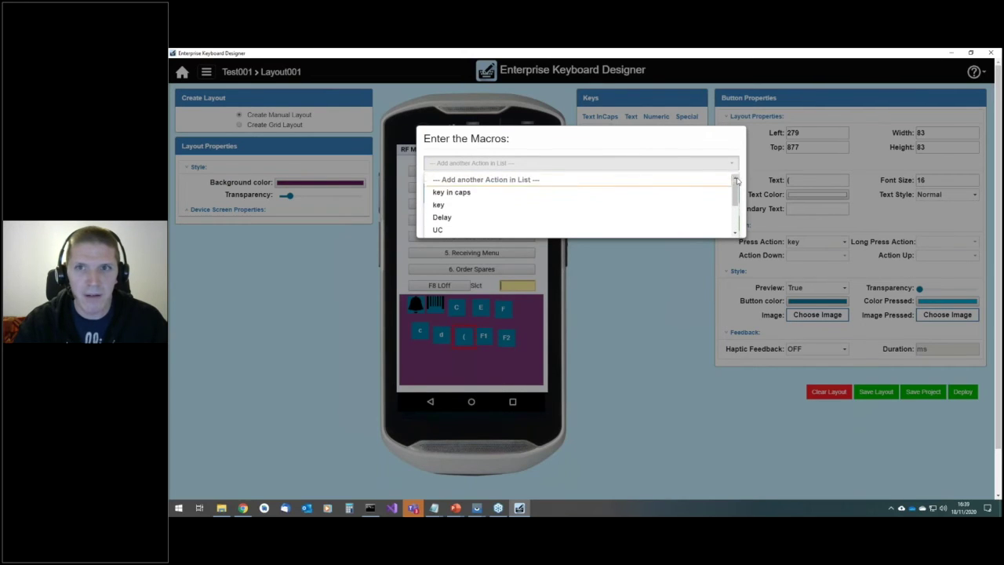
left_click(738, 160)
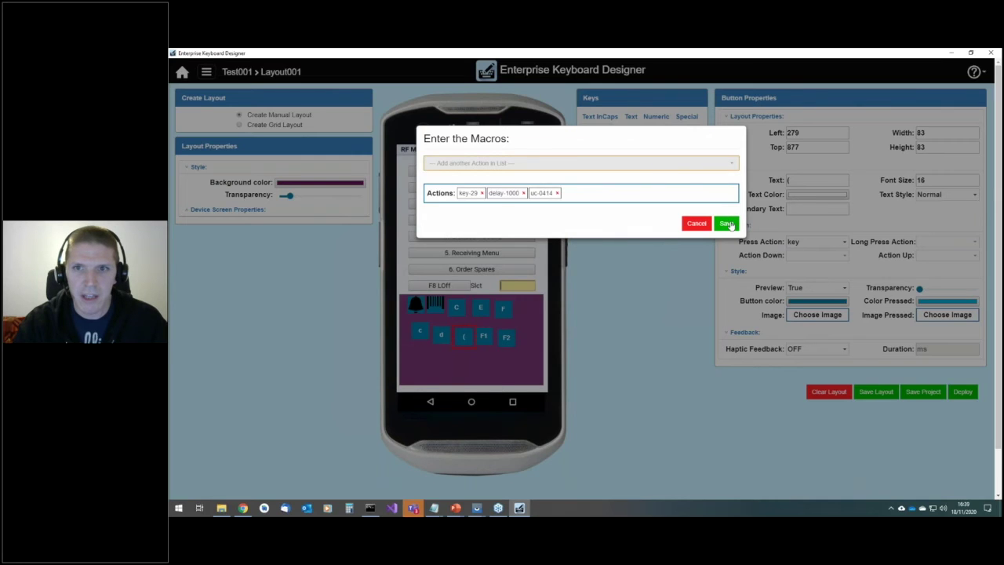
left_click(726, 222)
left_click(877, 391)
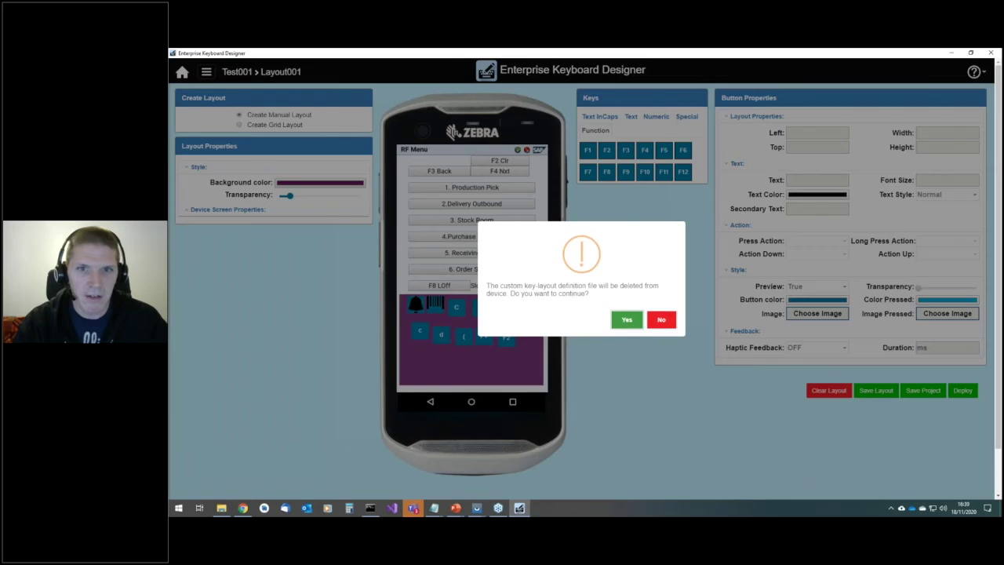
left_click(630, 318)
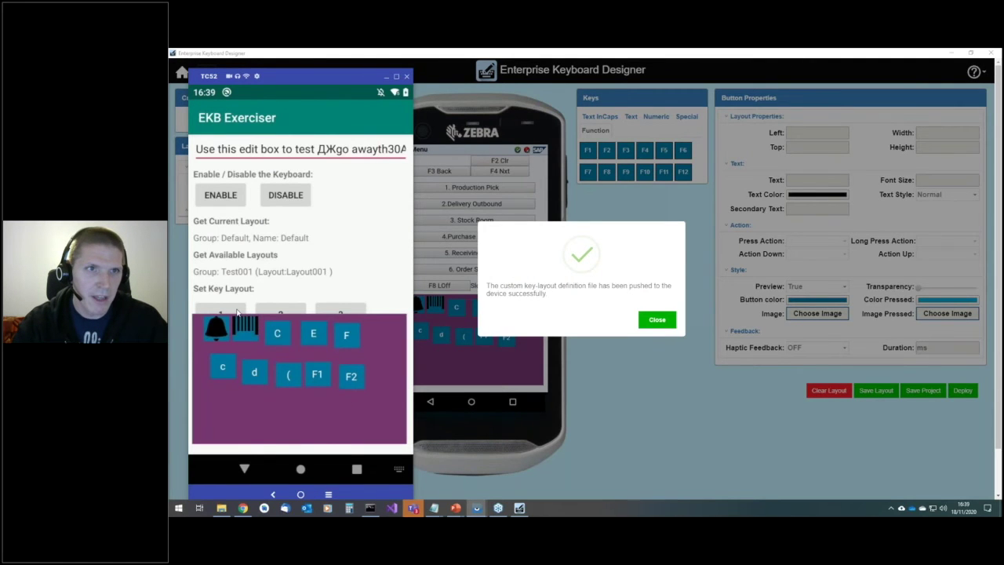
Clear the old test text from the edit box in EKB Exerciser on the TC52.
left_click(354, 155)
key("BackSpace")
key("BackSpace")
key("BackSpace")
key("BackSpace")
key("BackSpace")
key("BackSpace")
key("BackSpace")
key("BackSpace")
key("BackSpace")
key("BackSpace")
key("BackSpace")
key("BackSpace")
key("BackSpace")
key("BackSpace")
key("BackSpace")
key("BackSpace")
key("BackSpace")
key("BackSpace")
key("BackSpace")
key("BackSpace")
key("BackSpace")
key("BackSpace")
key("BackSpace")
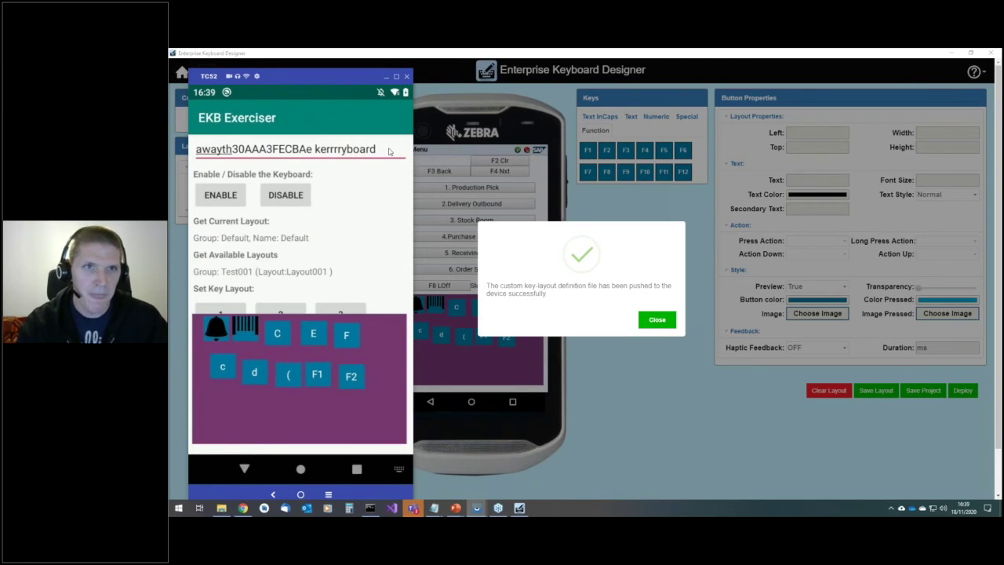
key("BackSpace")
key("BackSpace")
key("BackSpace")
key("BackSpace")
key("BackSpace")
key("BackSpace")
key("BackSpace")
key("BackSpace")
key("BackSpace")
key("BackSpace")
key("BackSpace")
key("BackSpace")
key("BackSpace")
key("BackSpace")
key("BackSpace")
key("BackSpace")
key("BackSpace")
key("BackSpace")
key("BackSpace")
key("BackSpace")
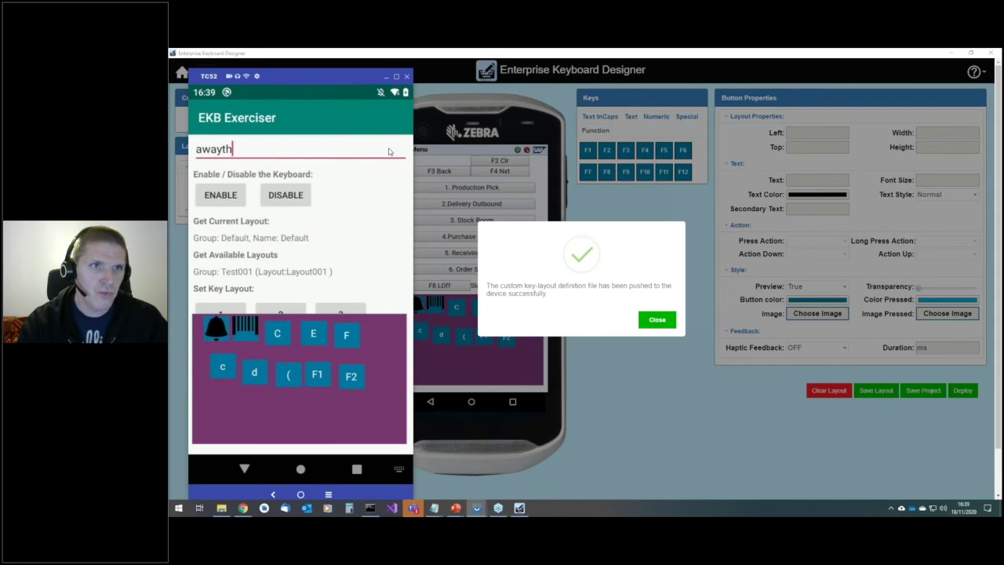
Test the ( key's macro in EKB Exerciser by entering aД, then return to Designer and dismiss the deployment message.
type("aД")
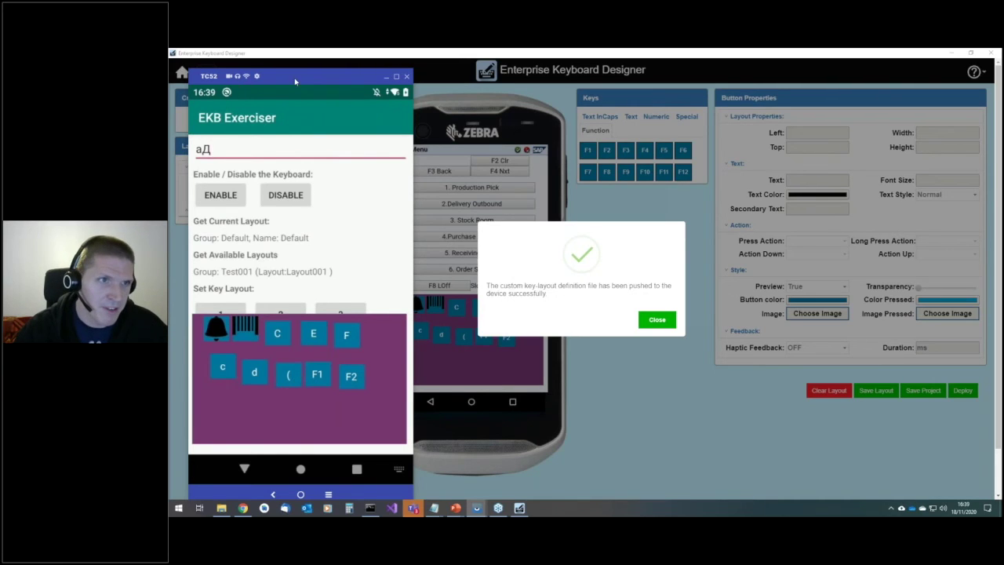
left_click(386, 76)
left_click(656, 321)
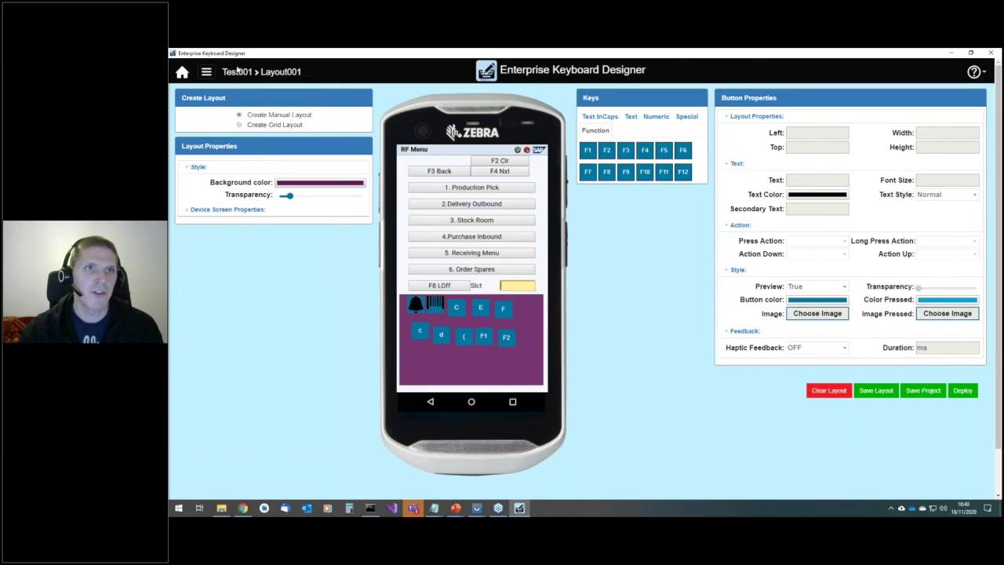
Add a portrait layout named Layout002 to the Test001 project and save it as a grid with 3 rows and 4 columns.
left_click(207, 72)
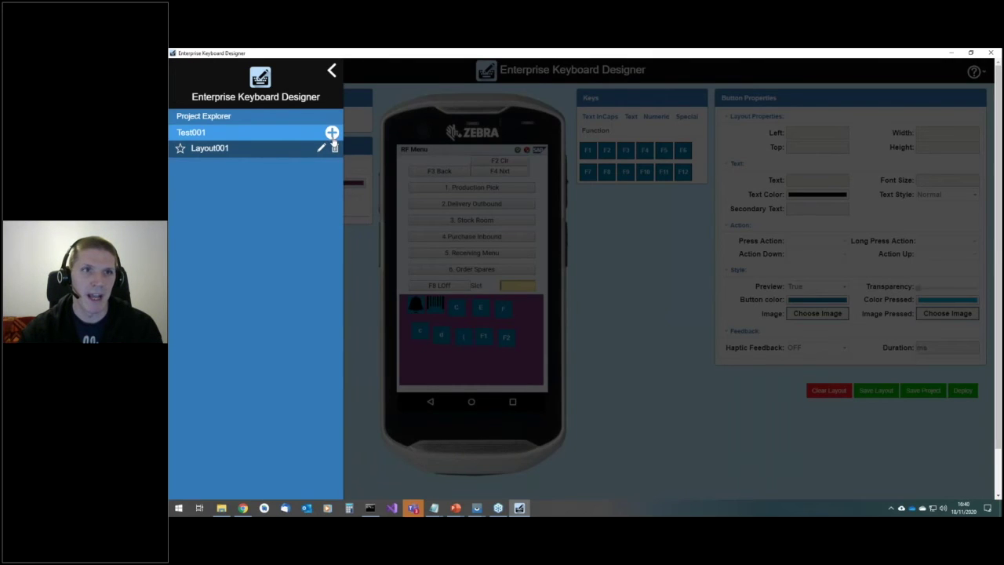
left_click(333, 135)
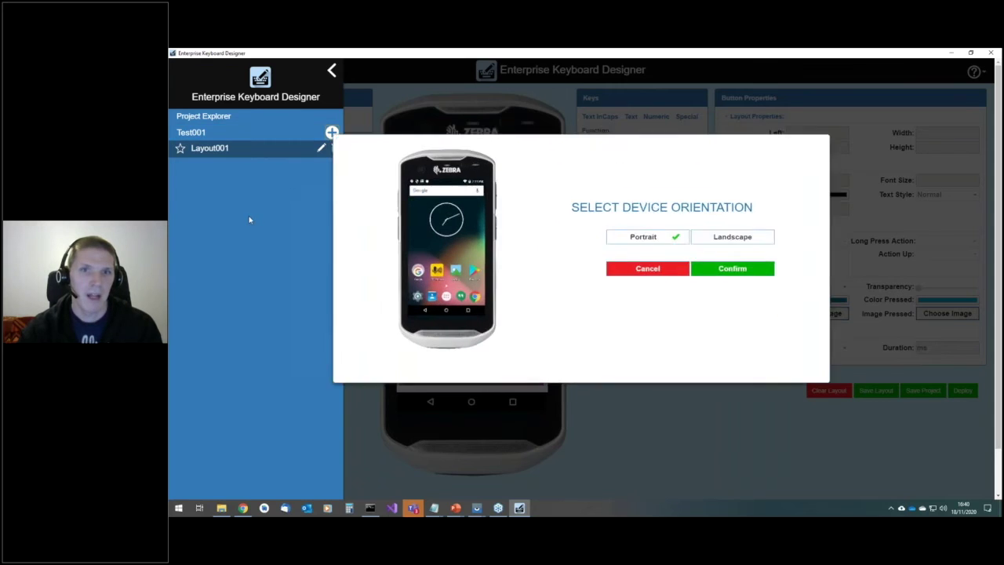
left_click(752, 275)
type("L")
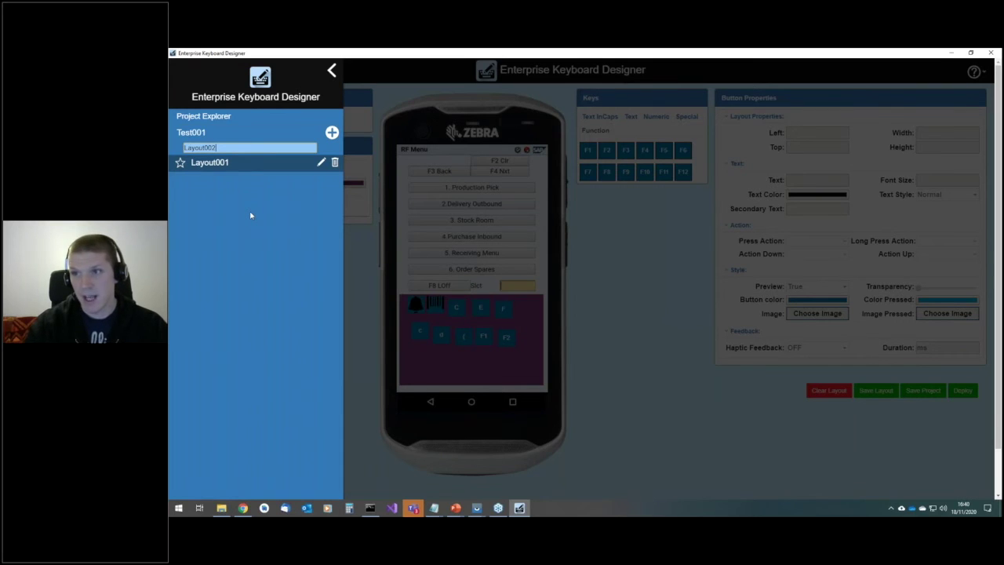
type("ayout002")
key("Return")
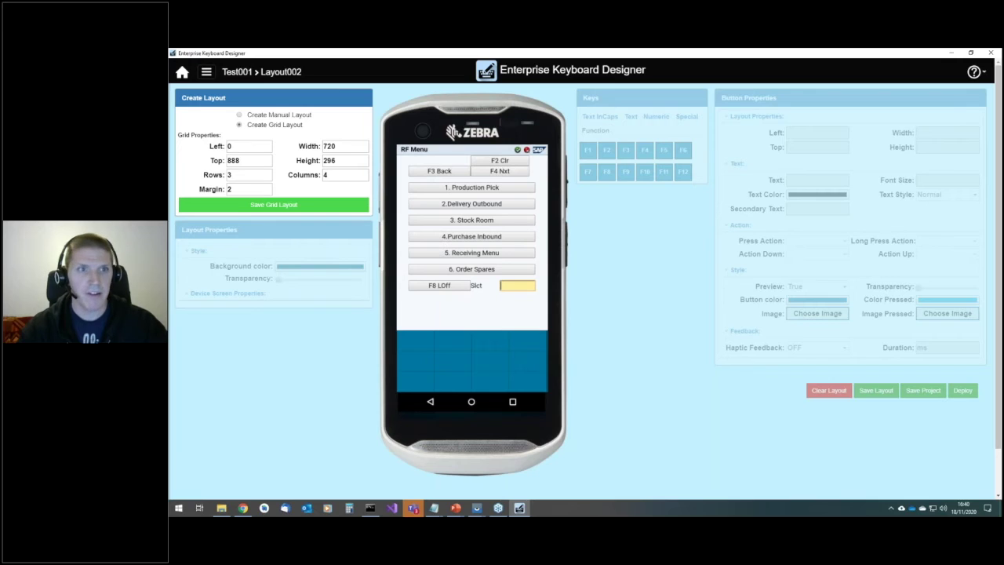
left_click(283, 208)
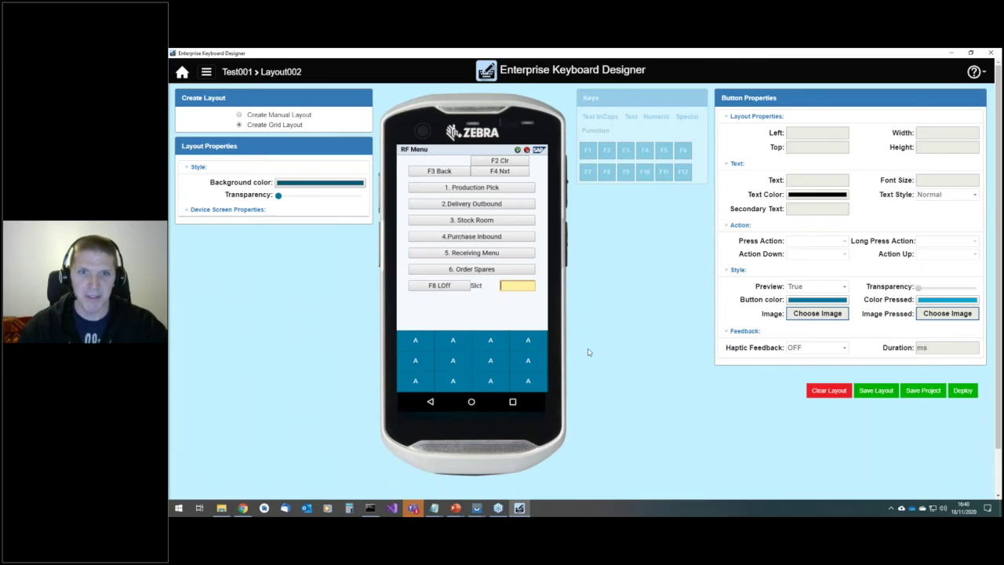
Label the second key in the grid's first row B and set its press action to key in caps with keycode 30.
left_click(419, 339)
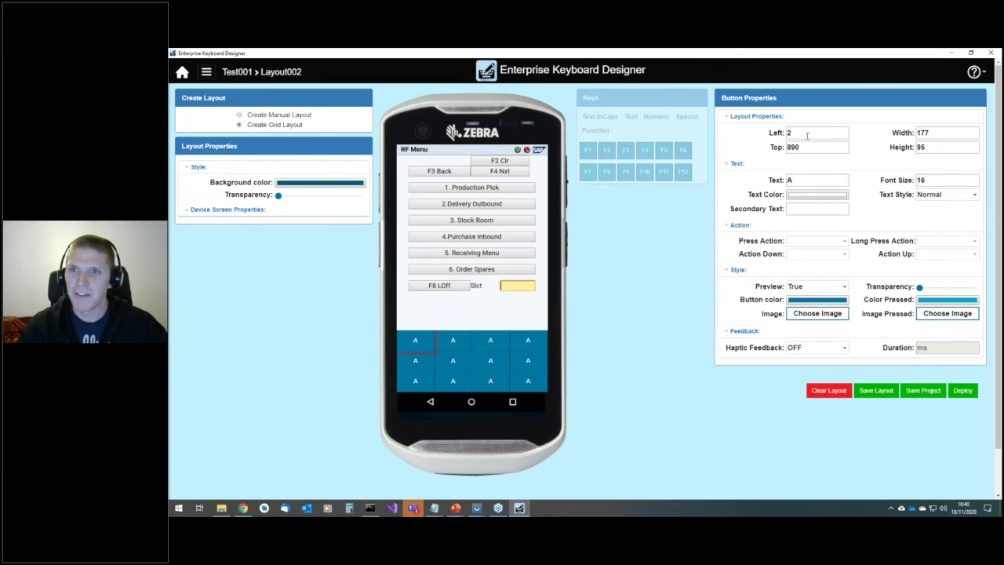
left_click(462, 340)
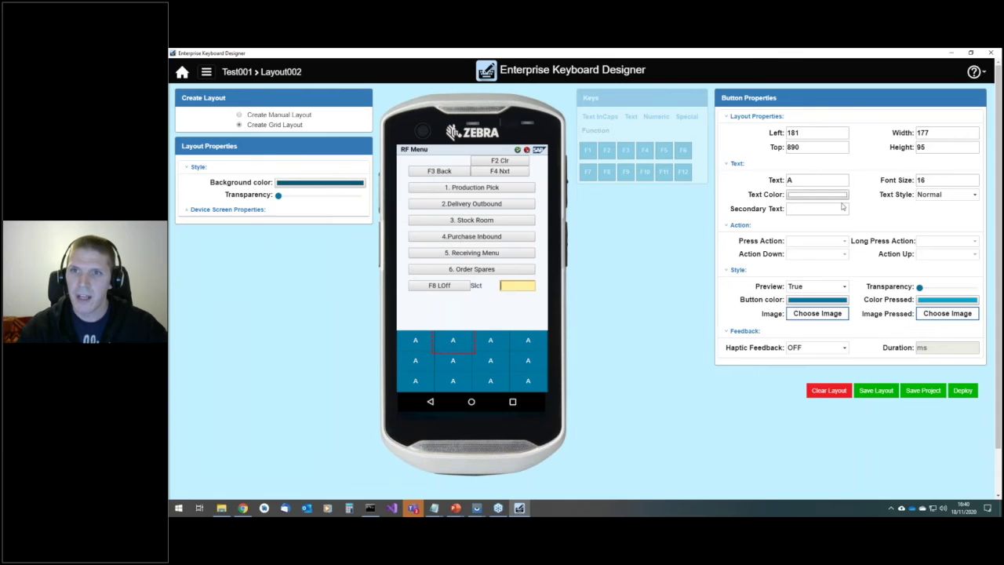
double_click(801, 180)
type("B")
key("Tab")
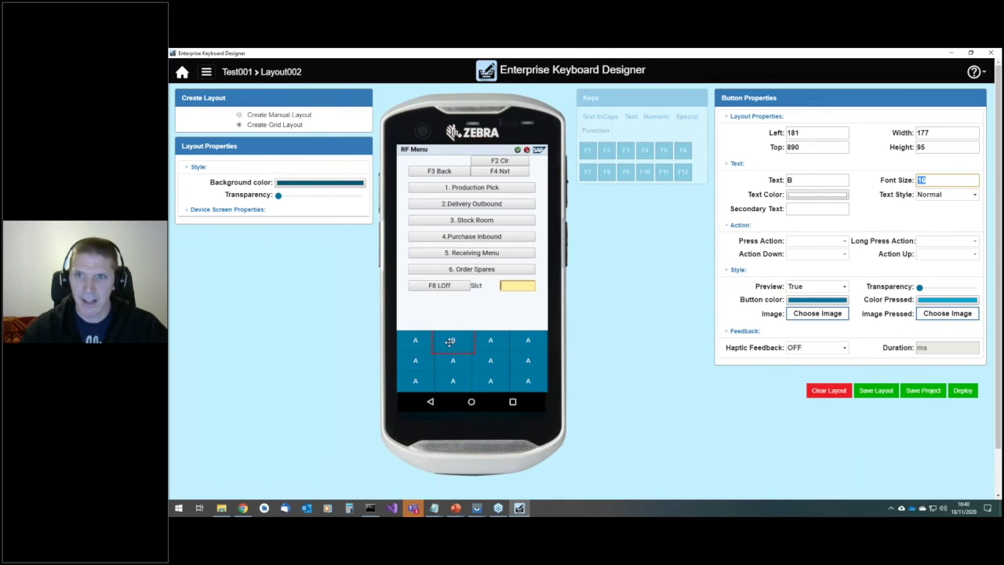
left_click(844, 242)
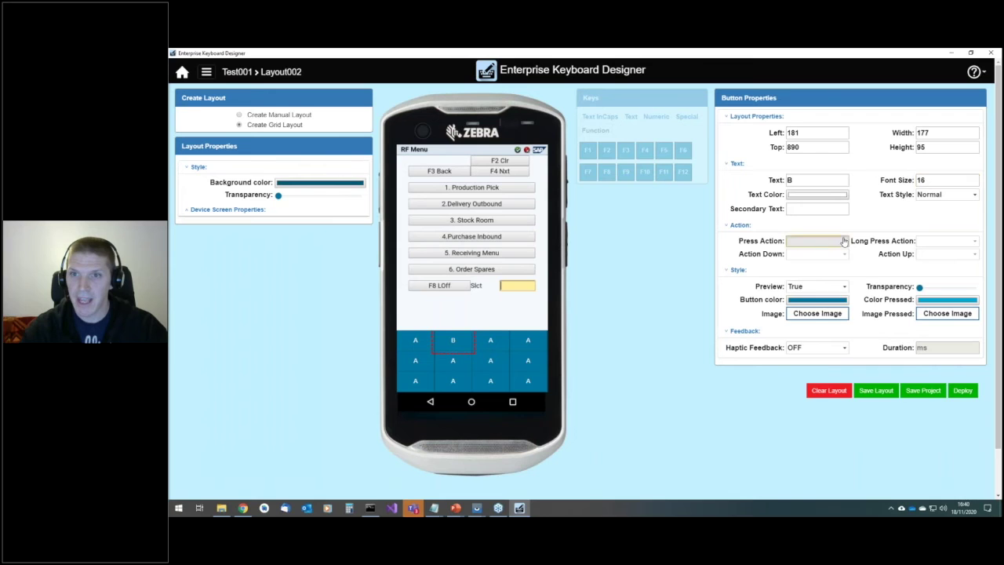
left_click(816, 269)
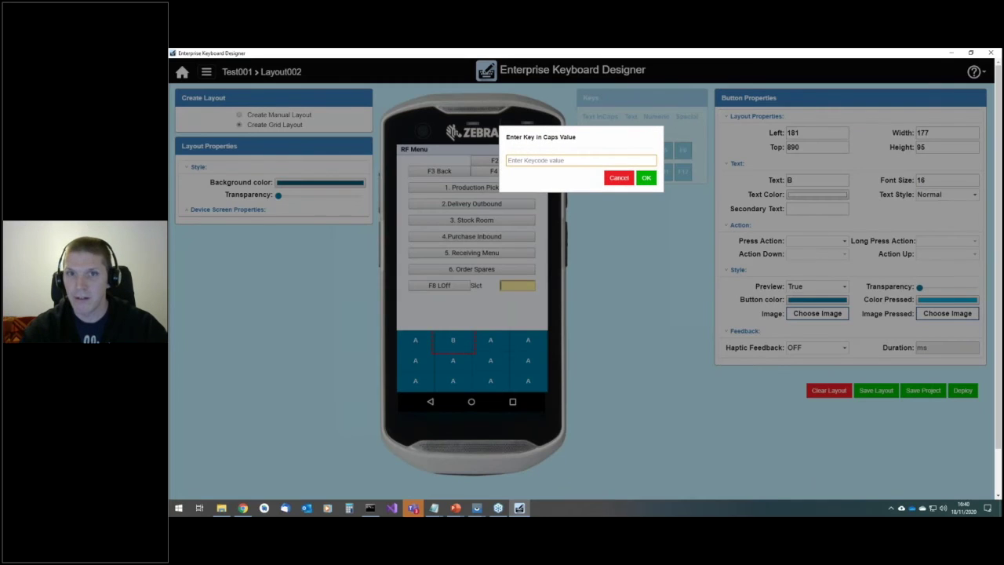
type("30")
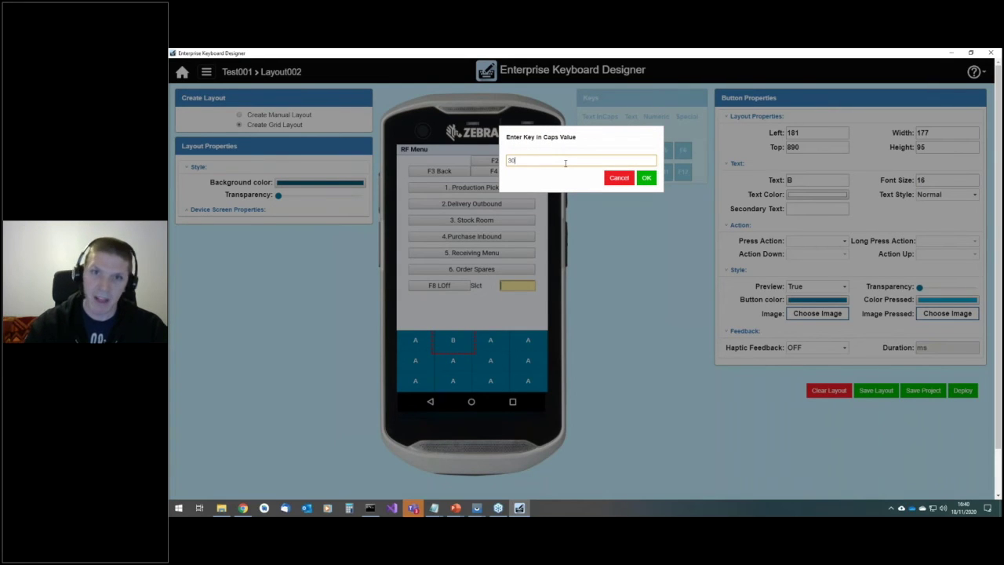
left_click(646, 179)
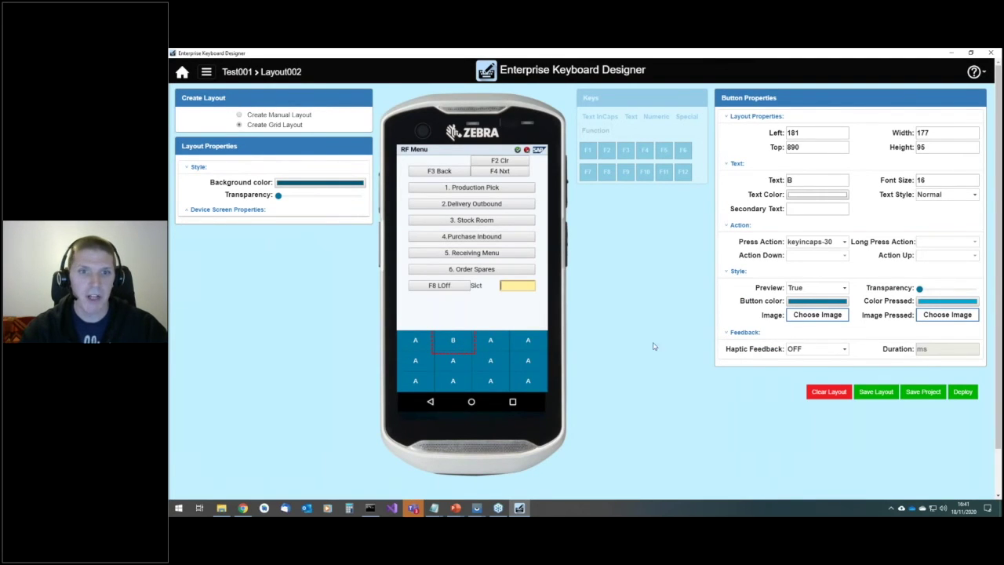
Label the first key in the grid's first row < and set its press action to CustomLayout with layout name Layout001.
left_click(416, 339)
left_click(816, 179)
key("BackSpace")
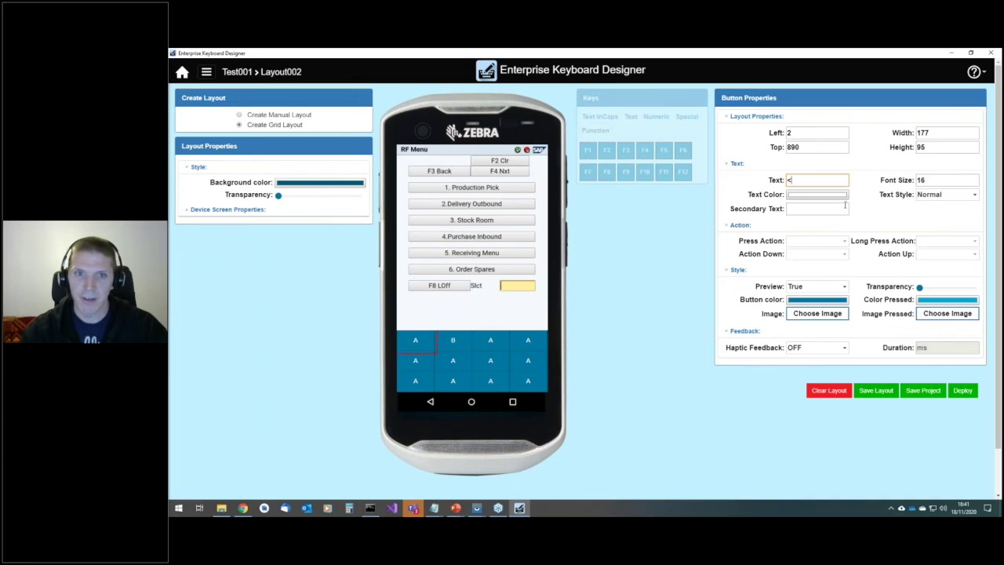
left_click(824, 209)
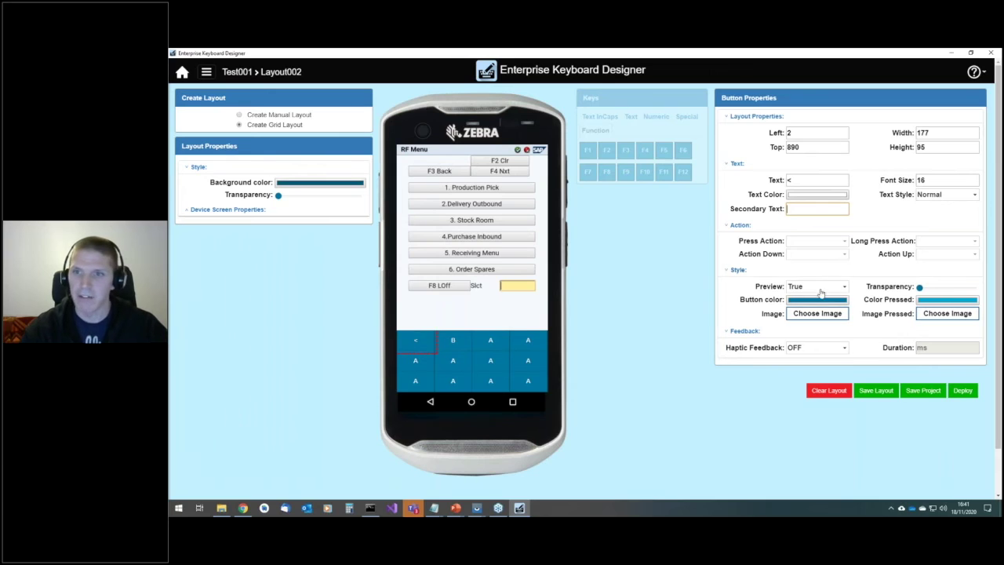
left_click(842, 243)
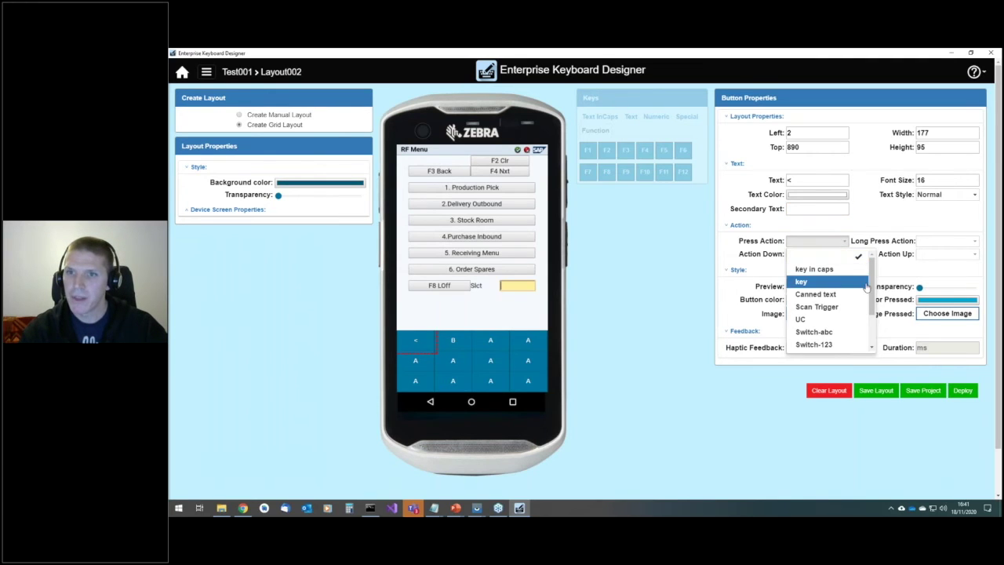
scroll(866, 322, "down", 3)
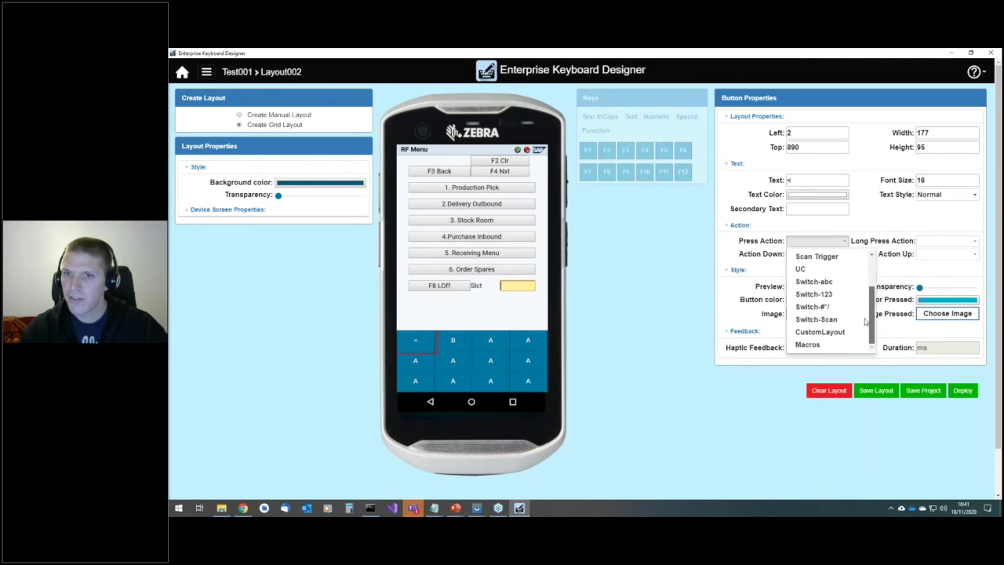
left_click(827, 332)
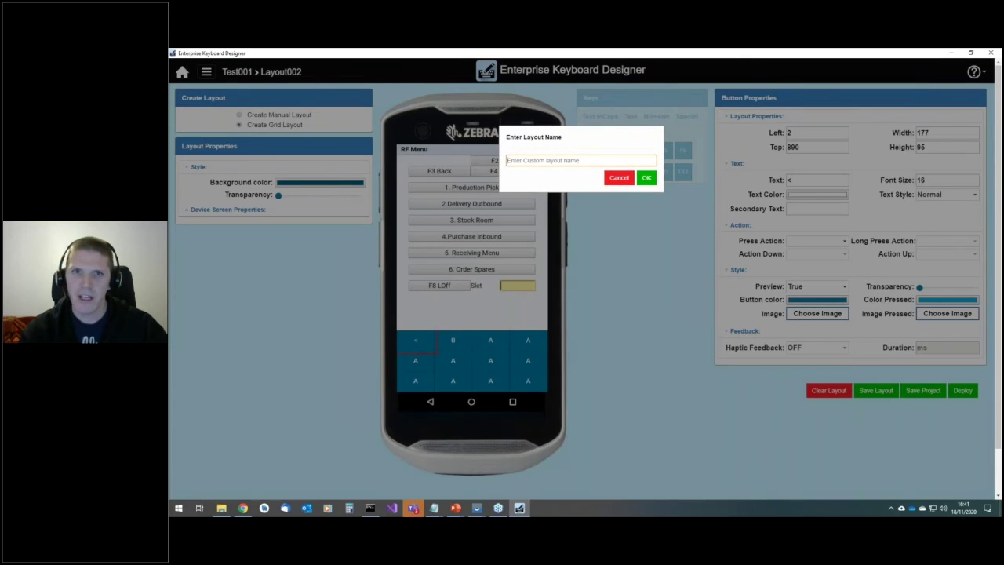
type("Layout001")
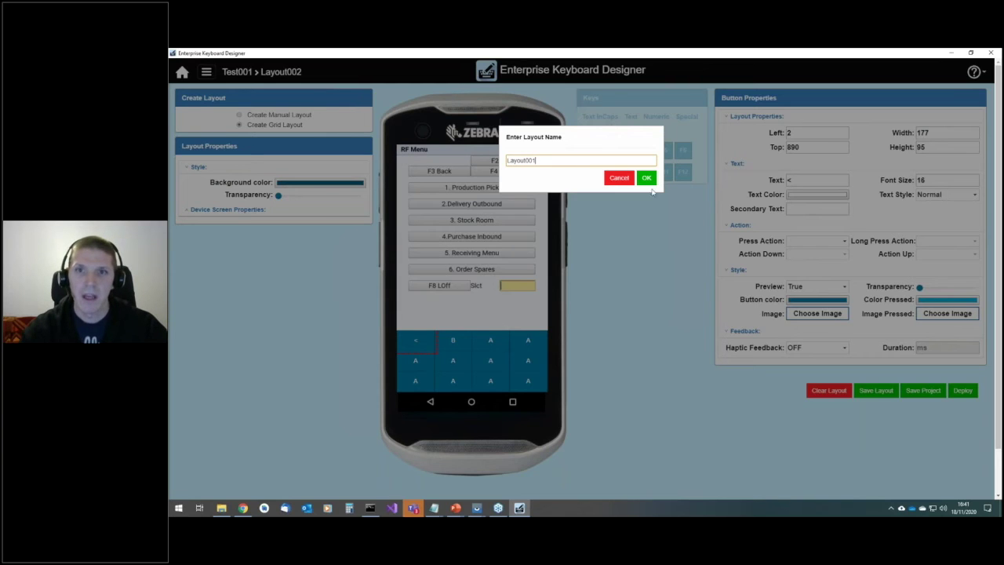
left_click(646, 178)
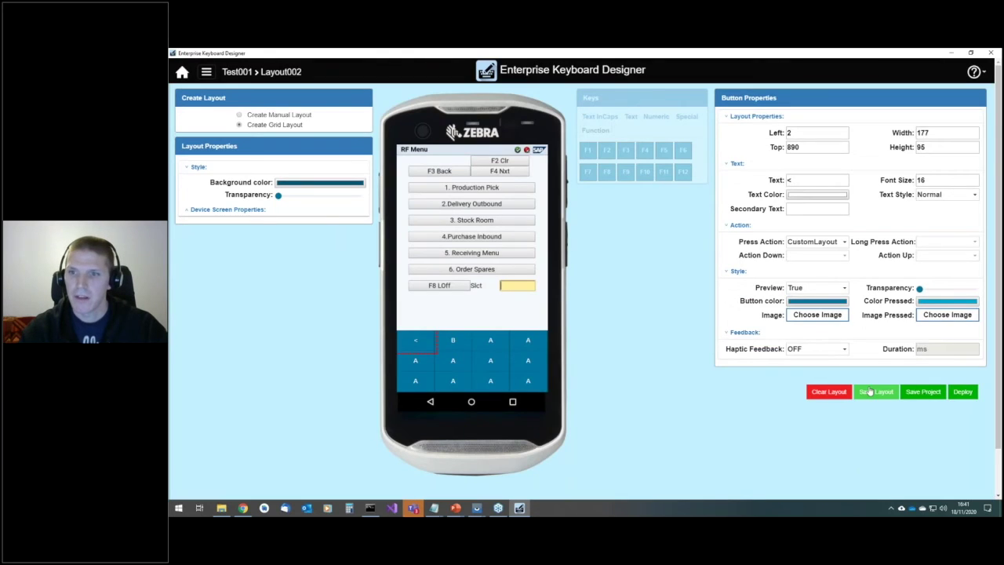
Deploy the project with Layout002 to the device, replacing the existing key-layout definition file.
left_click(963, 392)
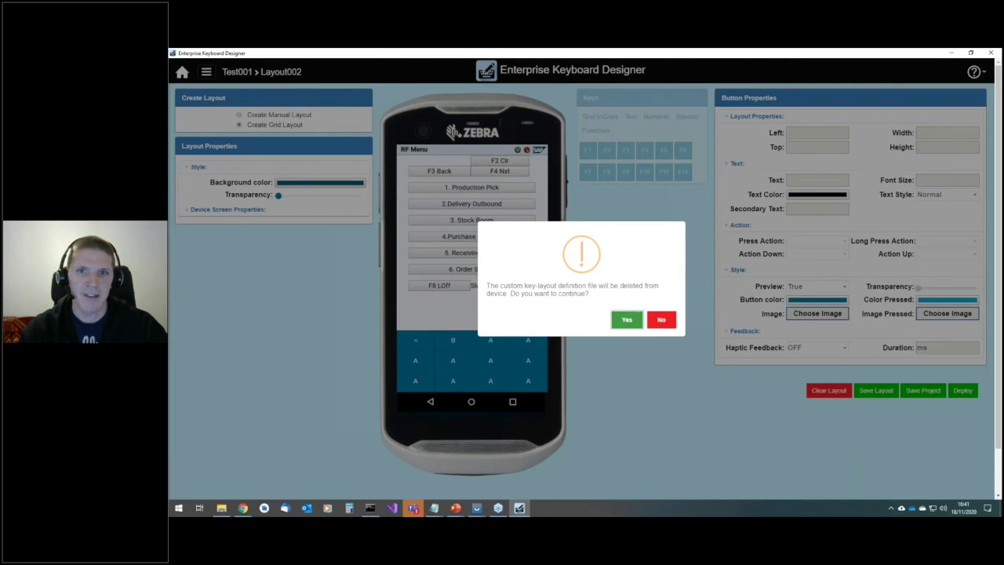
left_click(627, 320)
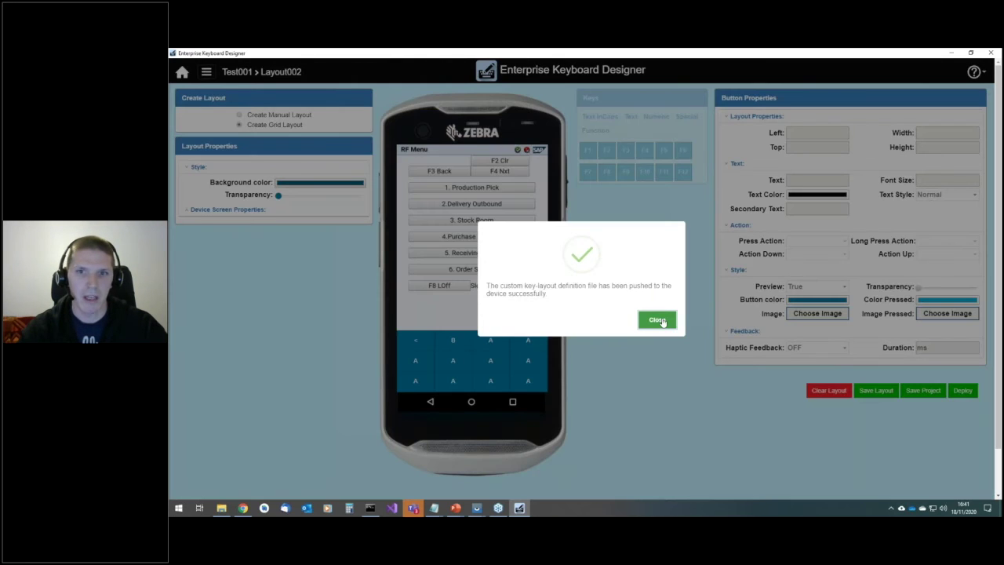
left_click(657, 320)
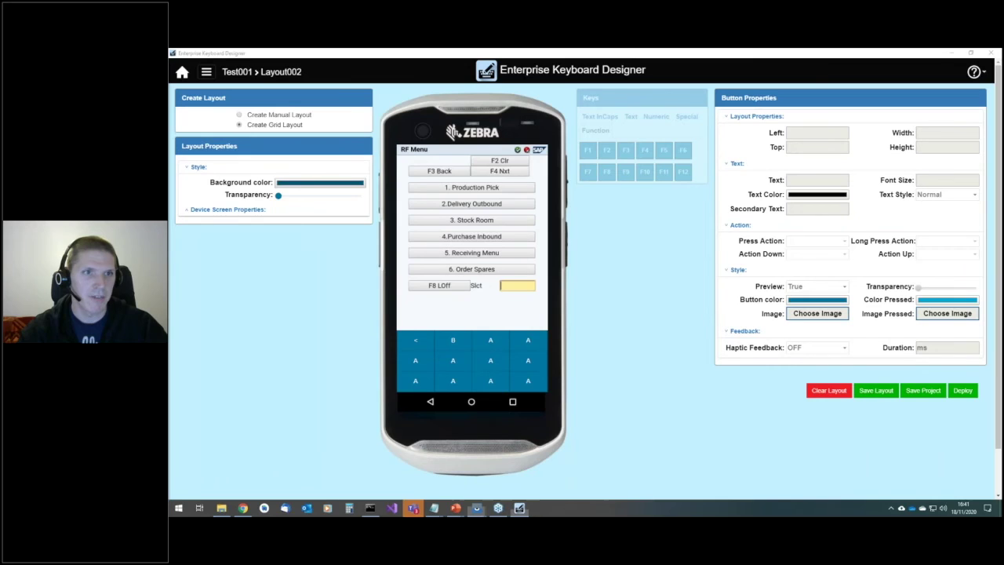
Switch to EKB Exerciser on the TC52, set key layout 2, and use the < key to change to Layout001.
left_click(476, 508)
left_click(260, 248)
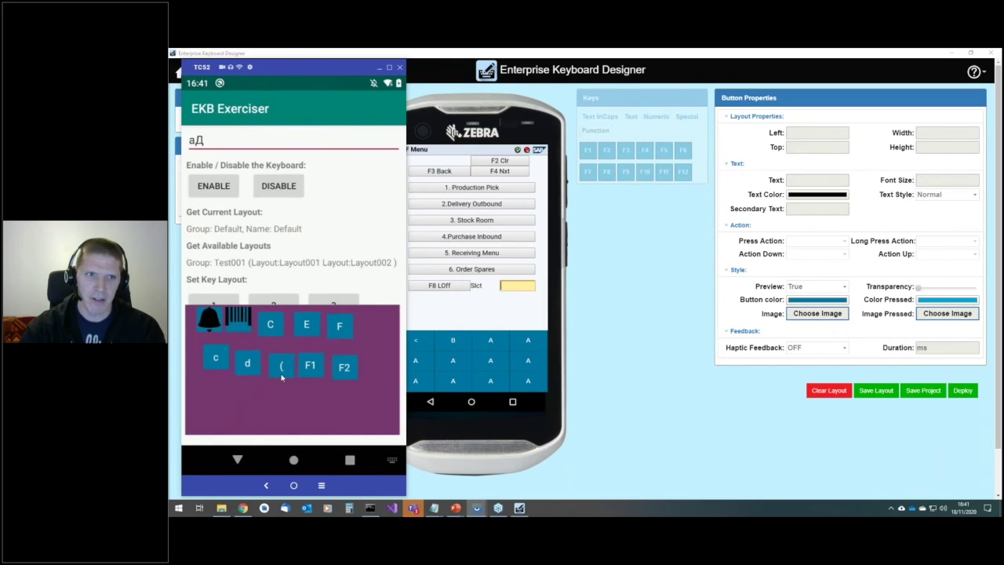
left_click(272, 304)
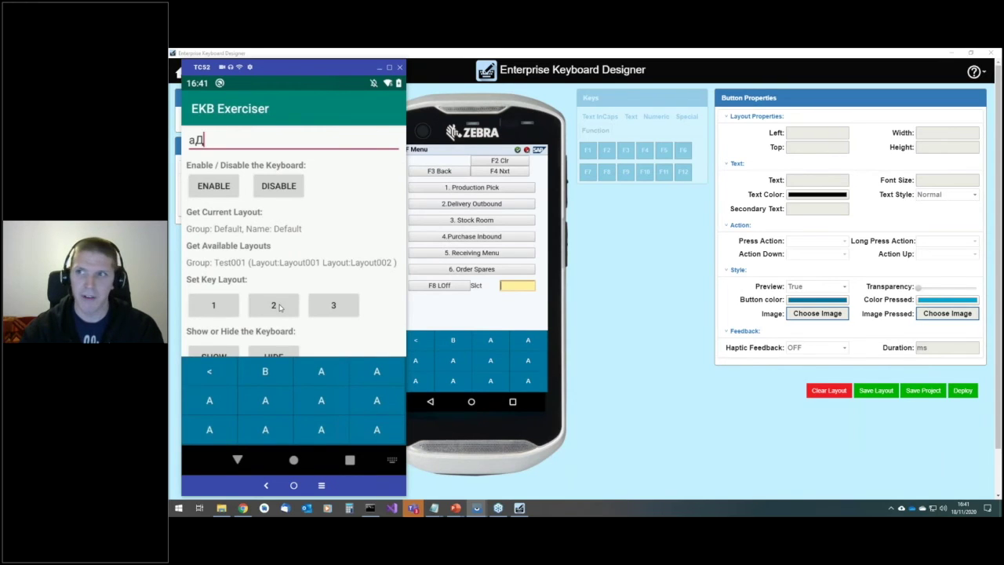
left_click(211, 374)
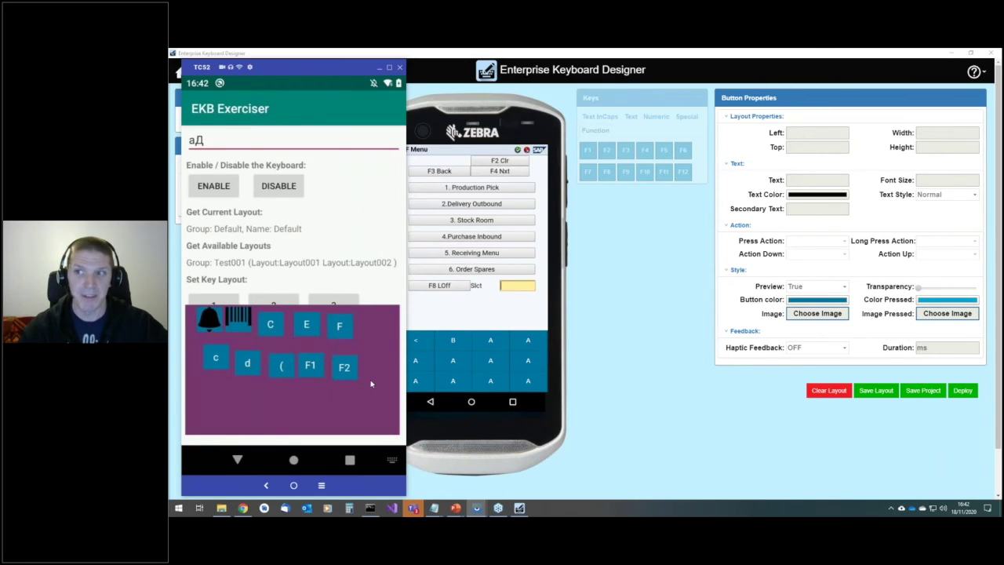
Set key layout 2 in EKB Exerciser, enter B twice with its B key, and return to Enterprise Keyboard Designer.
left_click(284, 302)
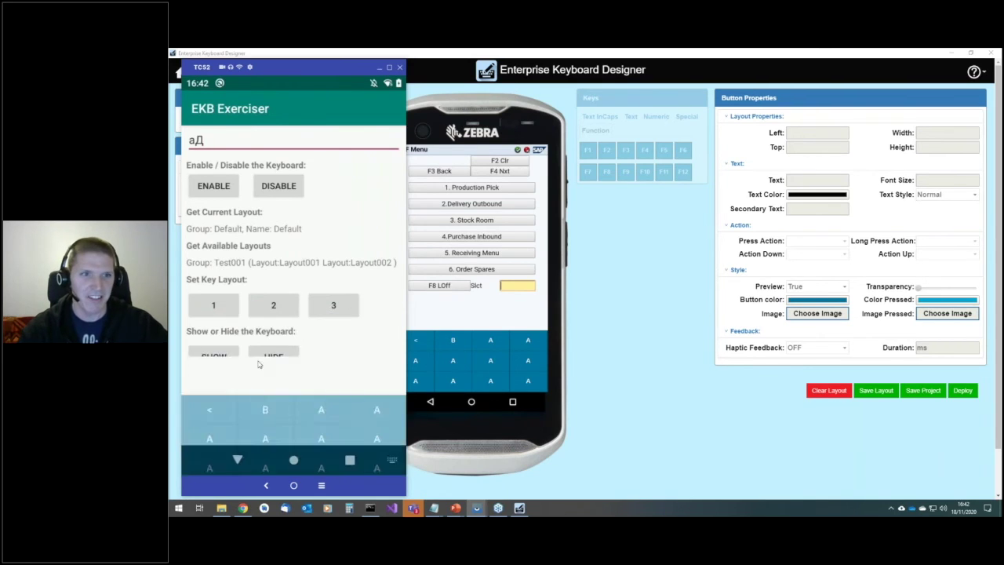
double_click(264, 370)
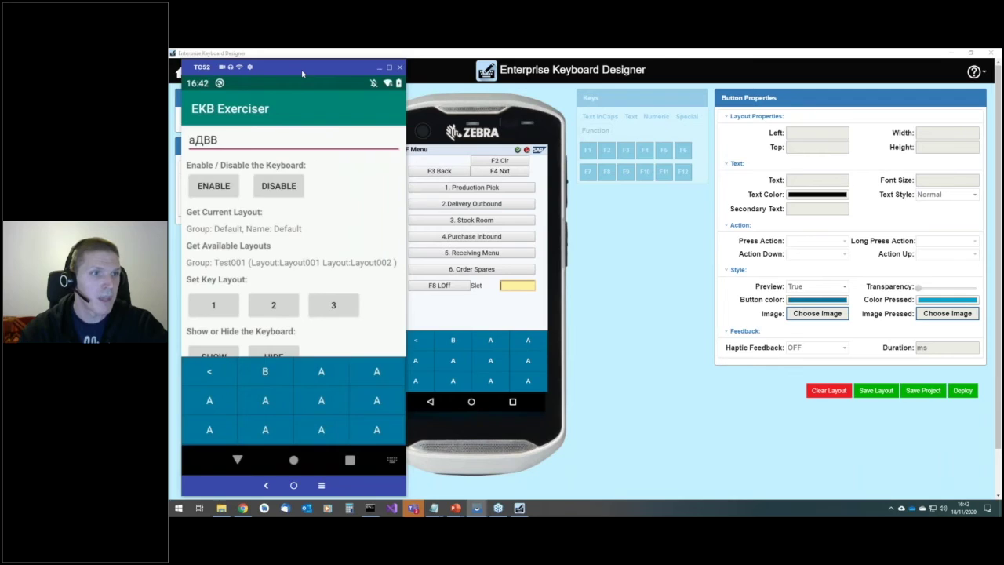
left_click(379, 66)
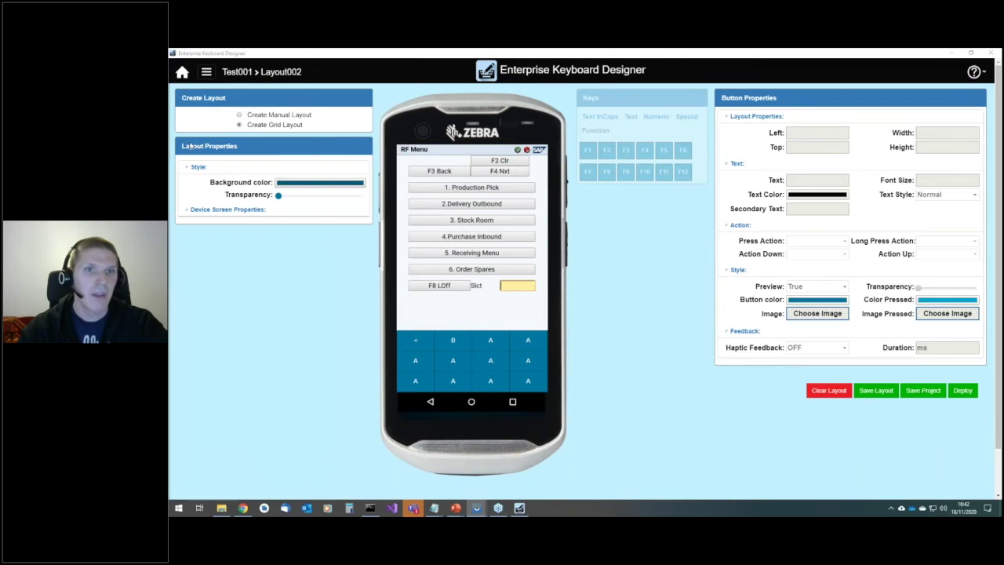
Set the press action of the third key in the grid's first row to Switch-abc.
left_click(501, 344)
left_click(846, 245)
left_click_drag(873, 310, 873, 337)
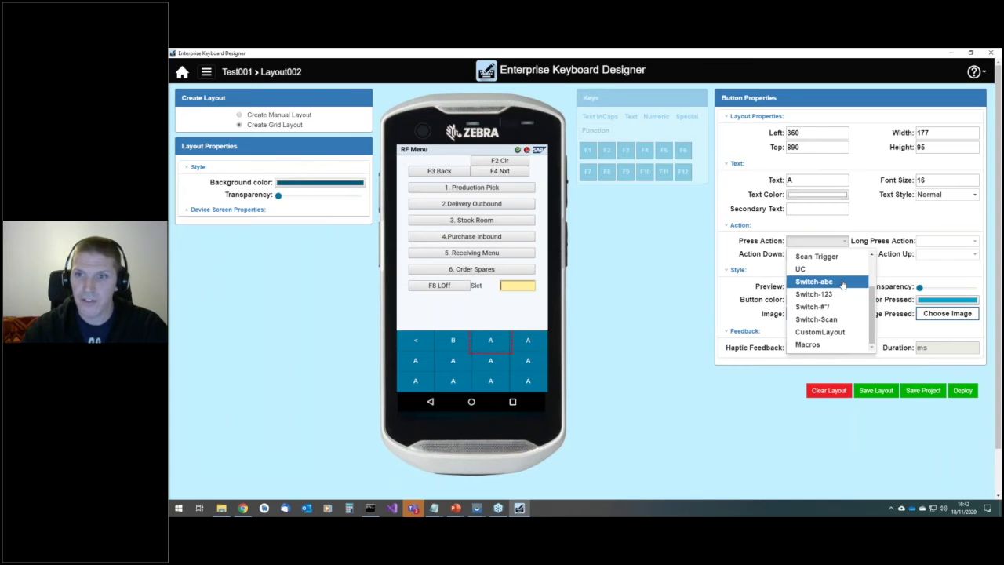
left_click(841, 282)
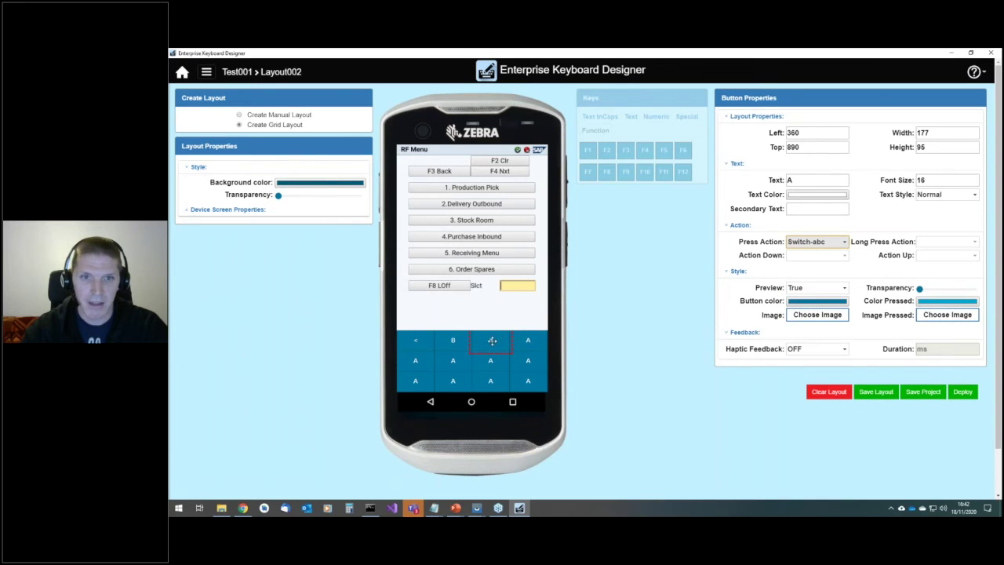
Save Layout002 and deploy the project to the device, replacing the existing key-layout definition file.
left_click(876, 392)
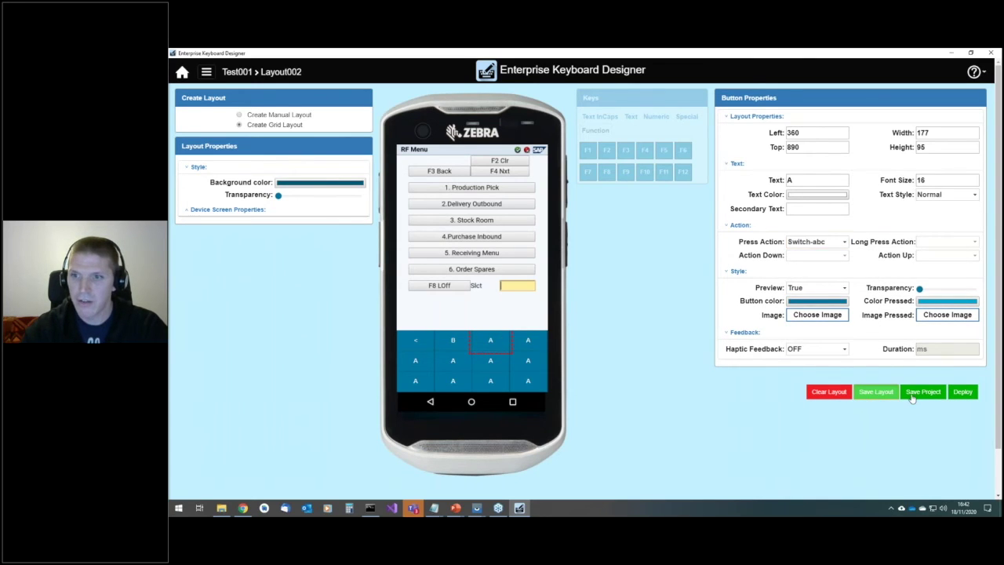
left_click(964, 392)
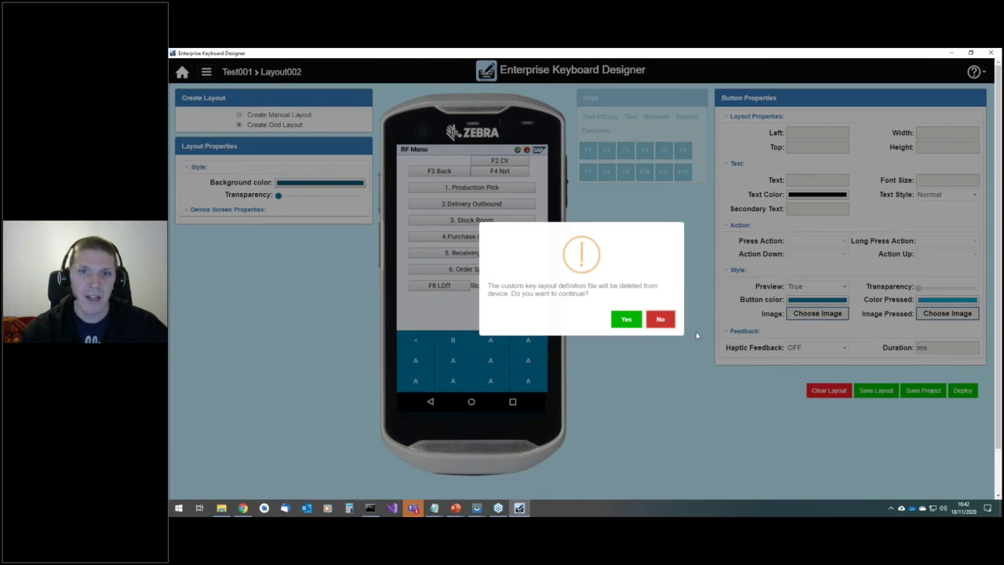
left_click(626, 319)
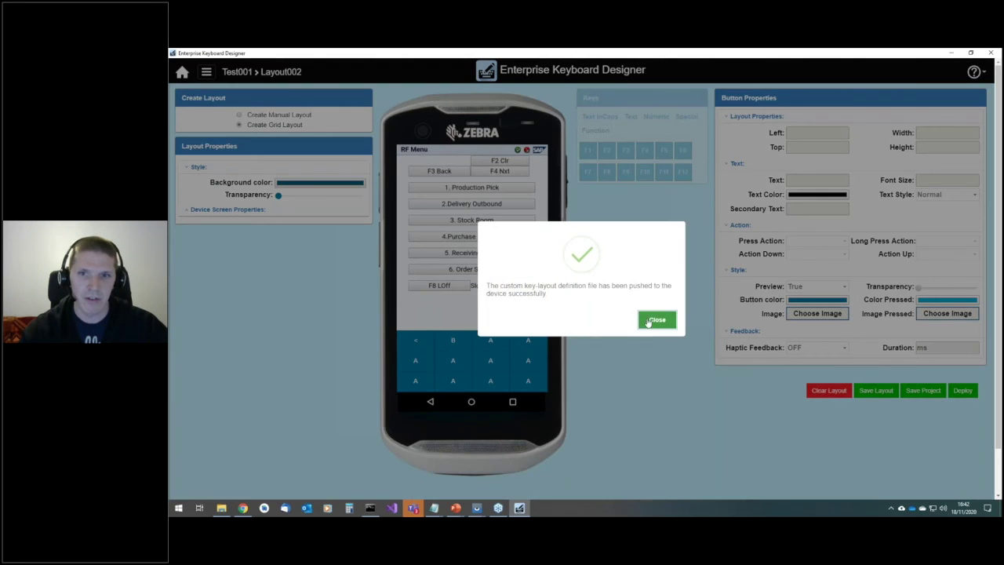
left_click(657, 320)
Switch to EKB Exerciser on the TC52, set key layout 1 and then 2, and use the first row's third key to switch to the abc keyboard.
left_click(476, 508)
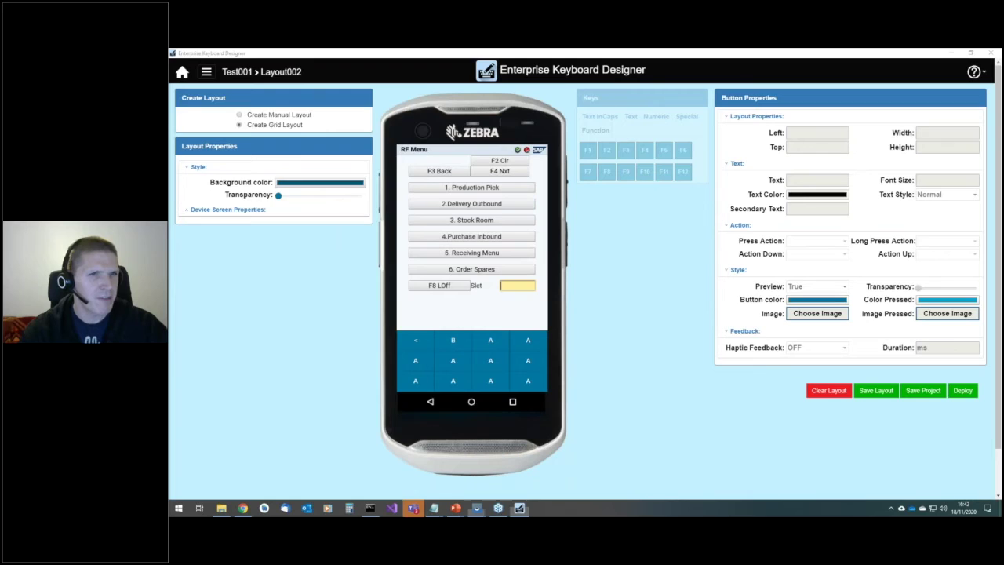
left_click_drag(330, 70, 314, 71)
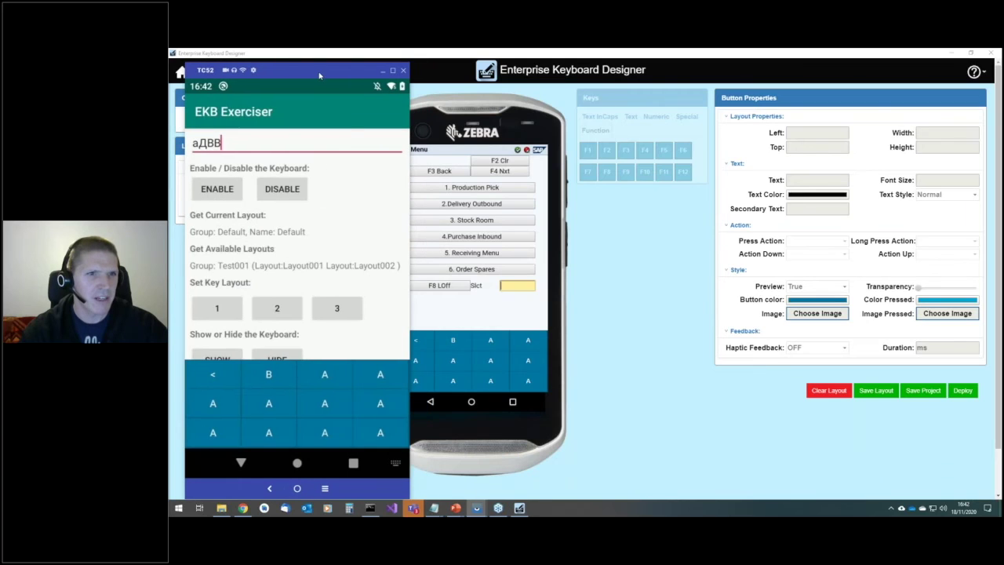
left_click(232, 315)
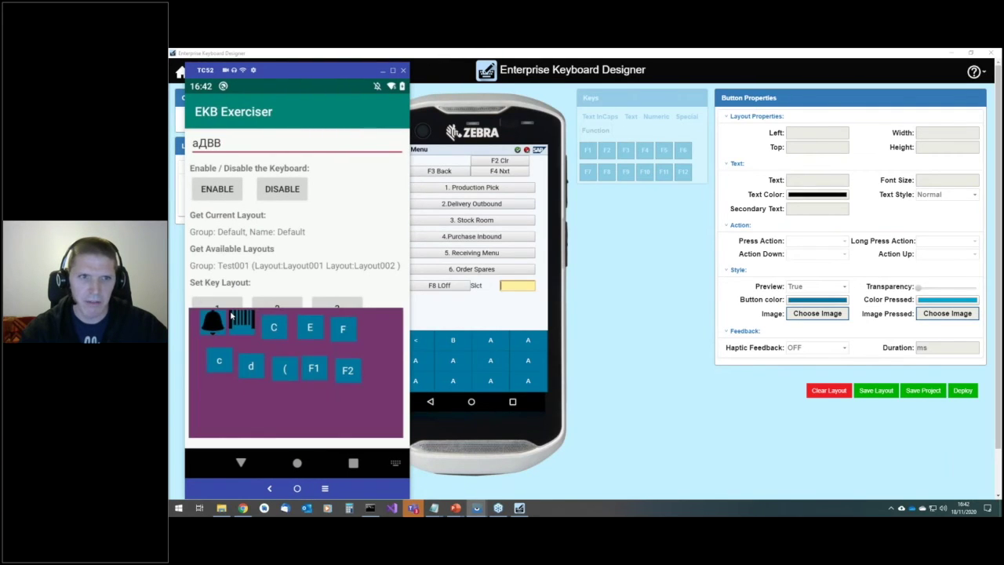
left_click(276, 310)
left_click(327, 375)
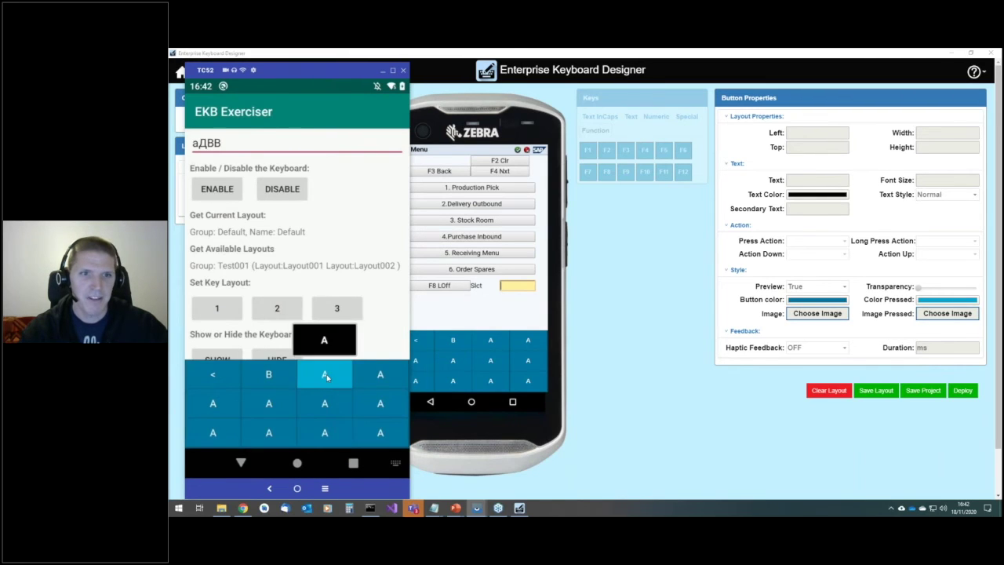
left_click(327, 375)
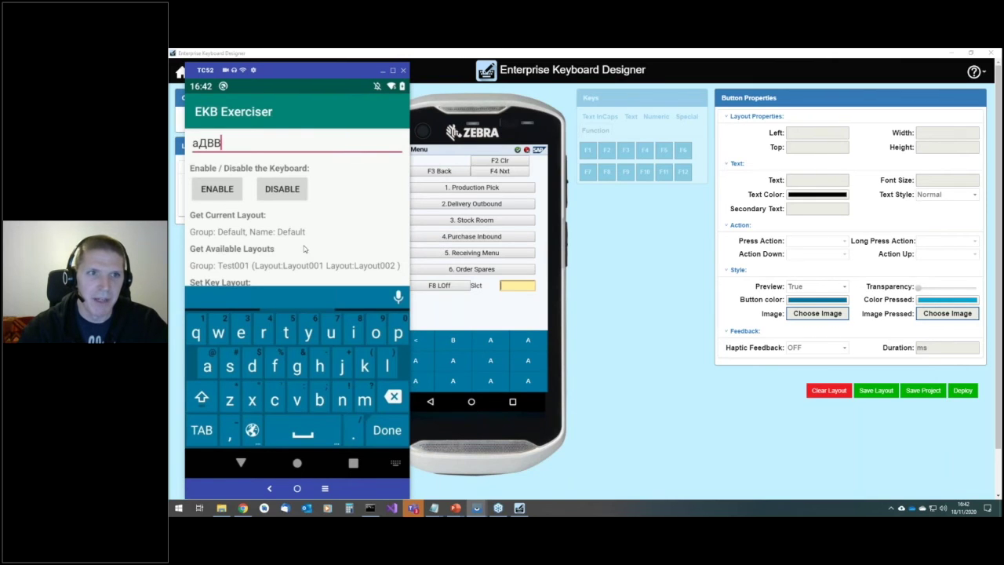
Set key layout 1 in EKB Exerciser and switch back to Enterprise Keyboard Designer.
scroll(304, 249, "down", 3)
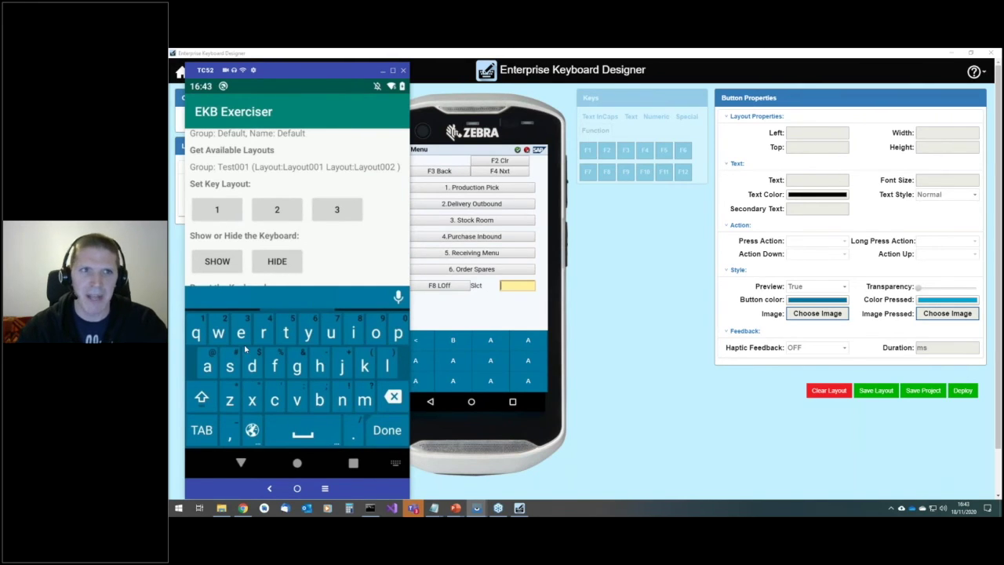
left_click(229, 213)
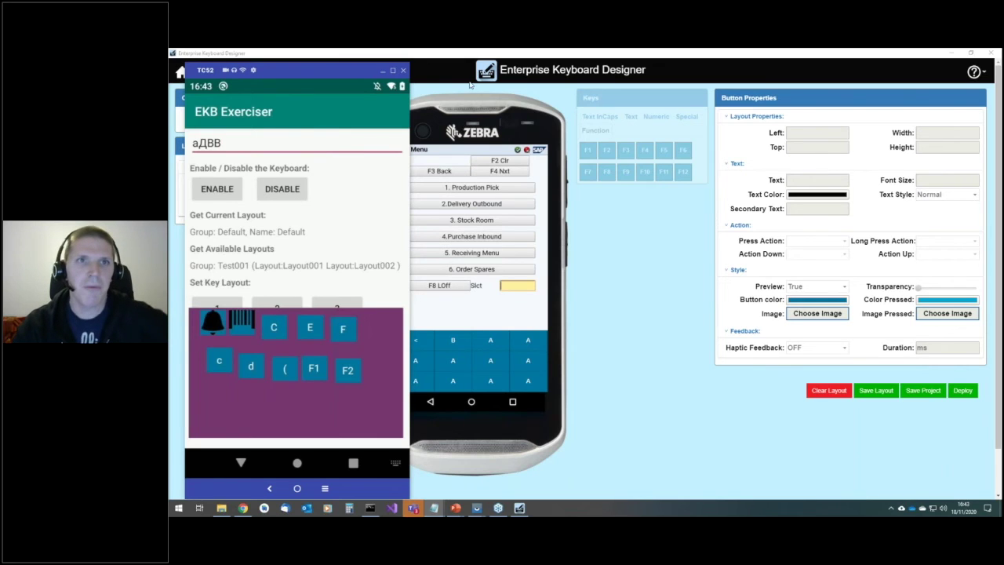
key("alt+Tab")
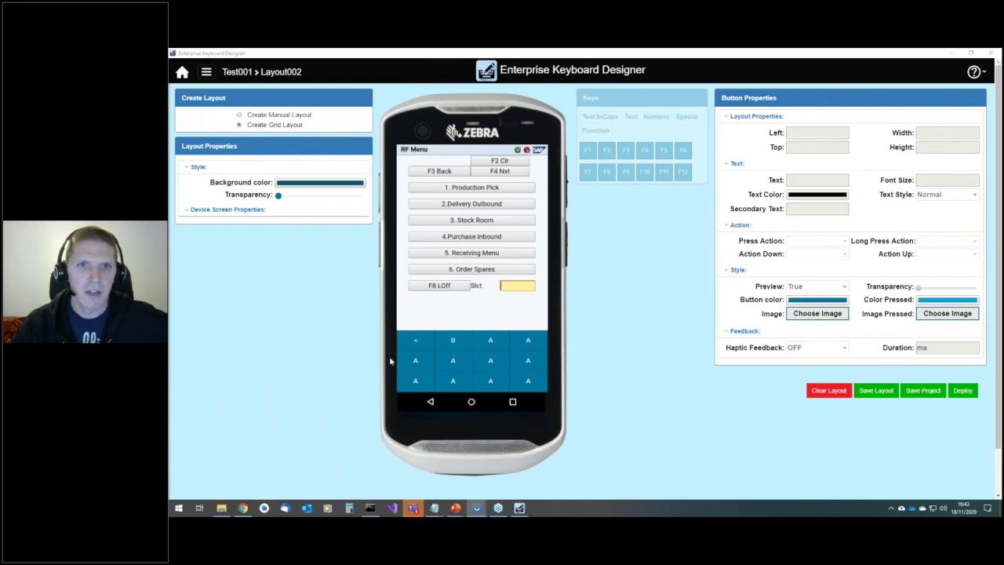
Try to set the text color of the fourth key in the grid's first row to a green from the color spectrum.
left_click(531, 342)
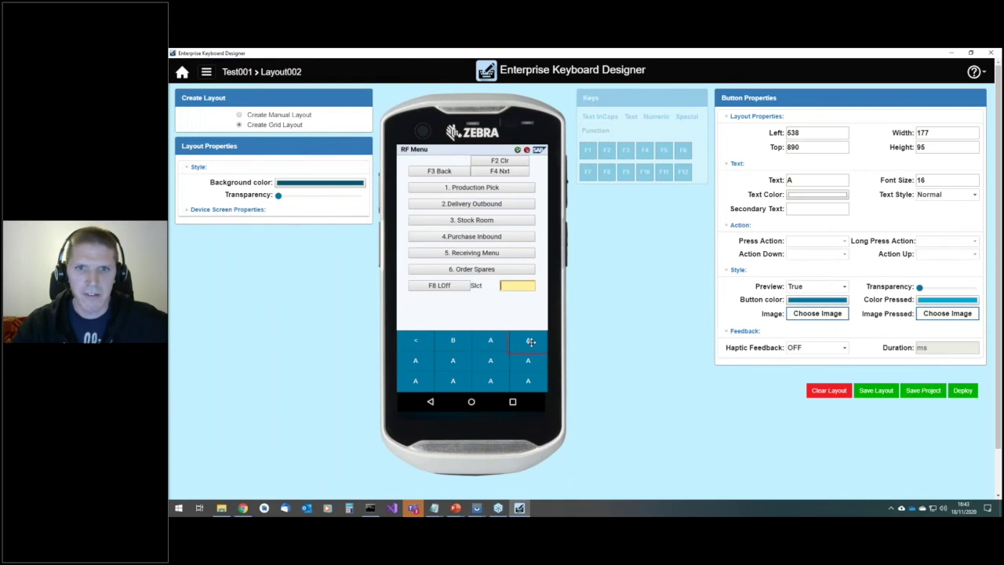
left_click(816, 195)
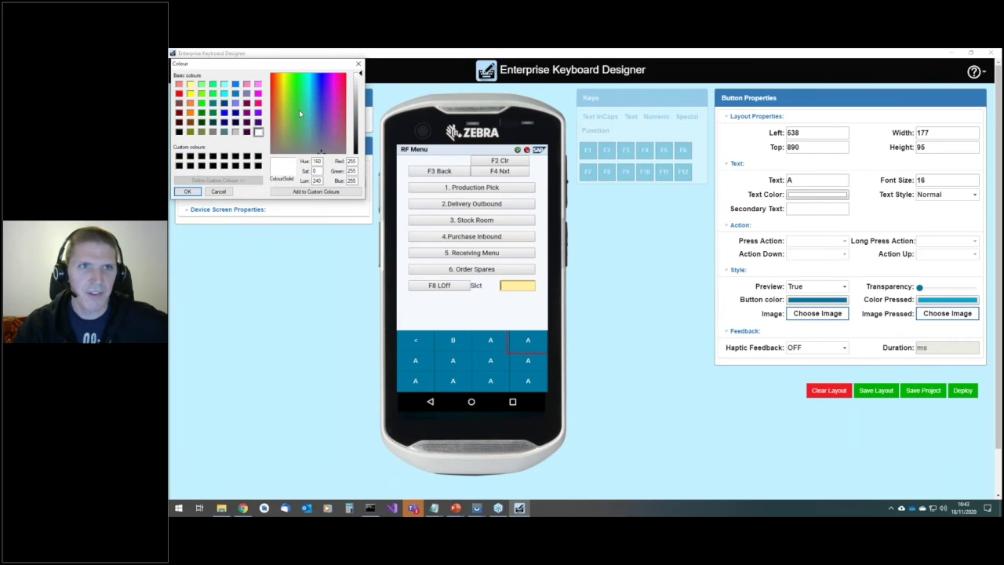
left_click(187, 191)
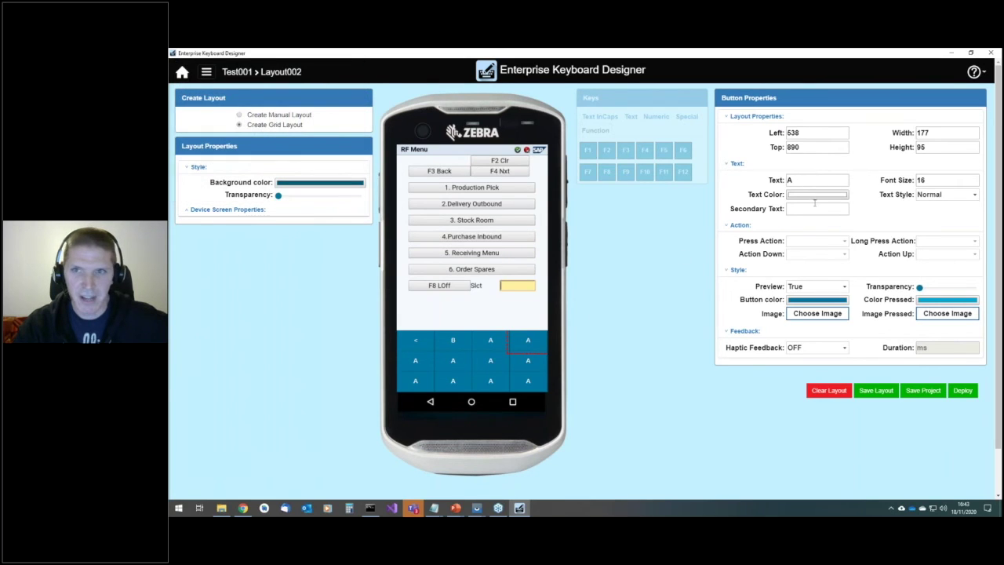
left_click(816, 194)
left_click(298, 97)
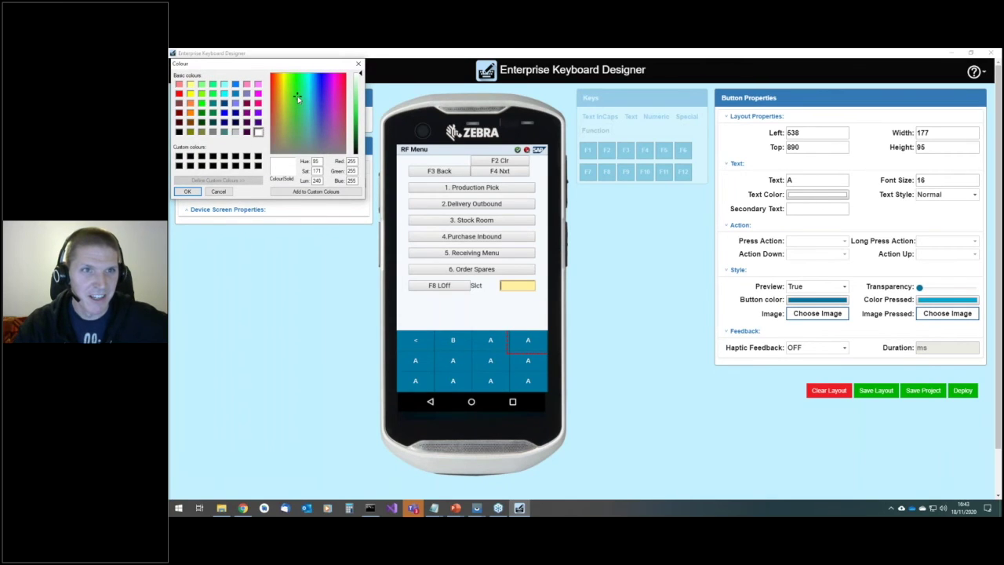
left_click(189, 193)
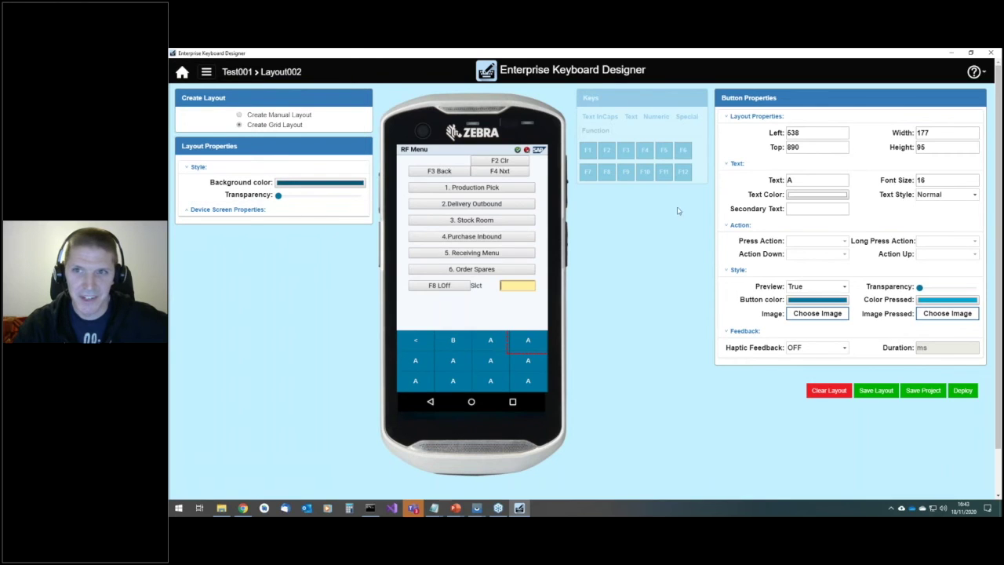
Set the first row's fourth key to font size 22 and its text color to the basic lime green (128, 255, 0).
left_click(909, 180)
type("22")
key("Return")
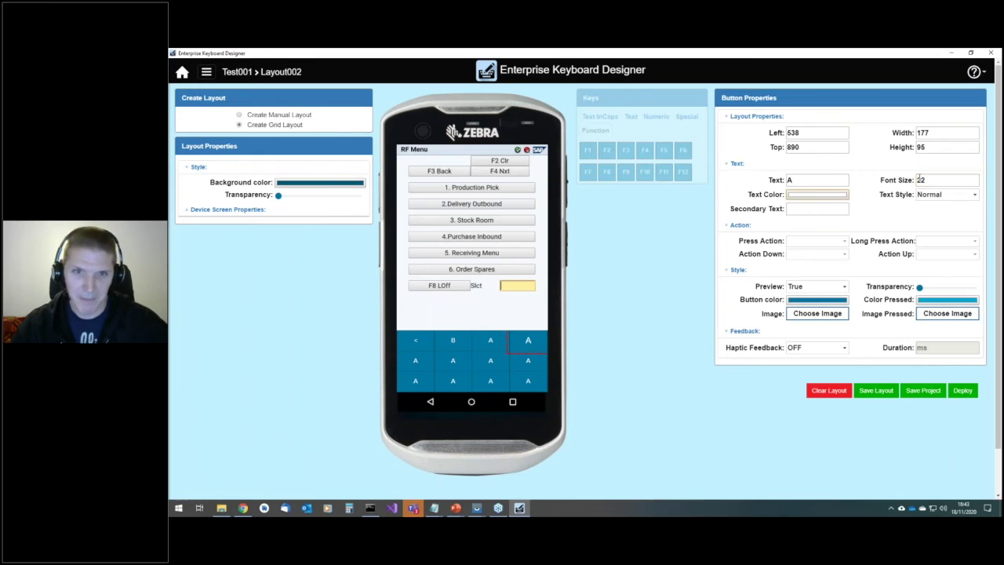
left_click(829, 196)
left_click(273, 110)
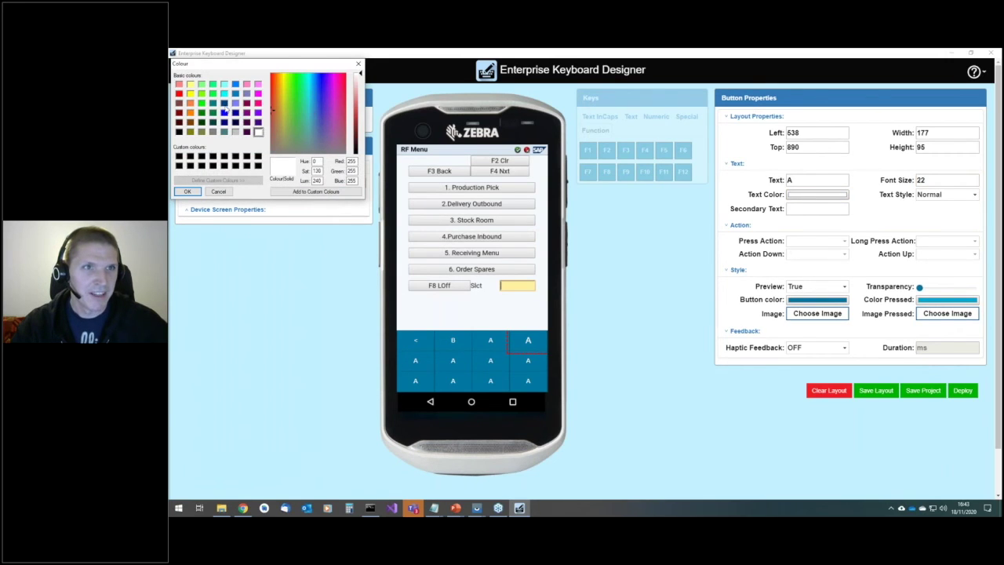
left_click(200, 94)
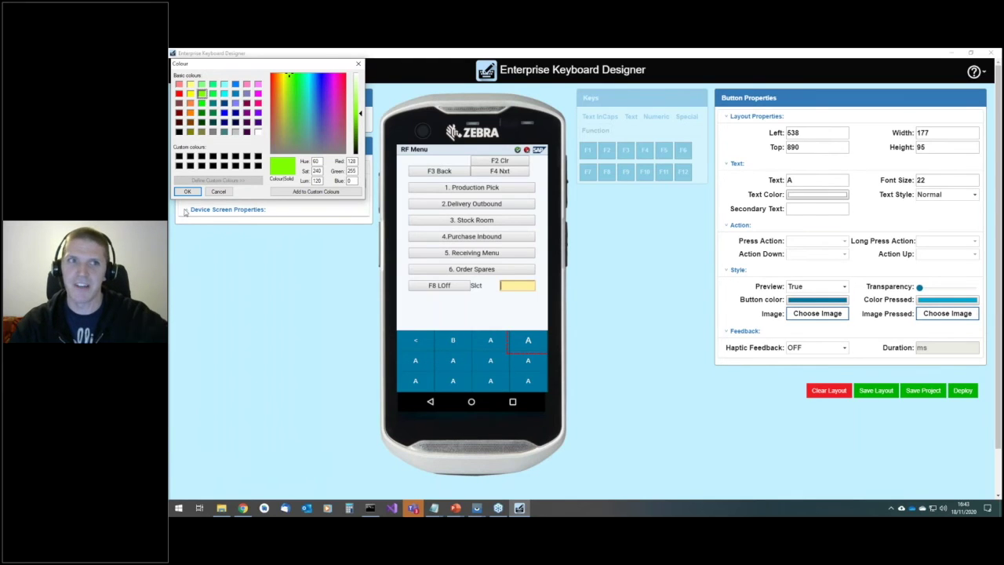
left_click(186, 192)
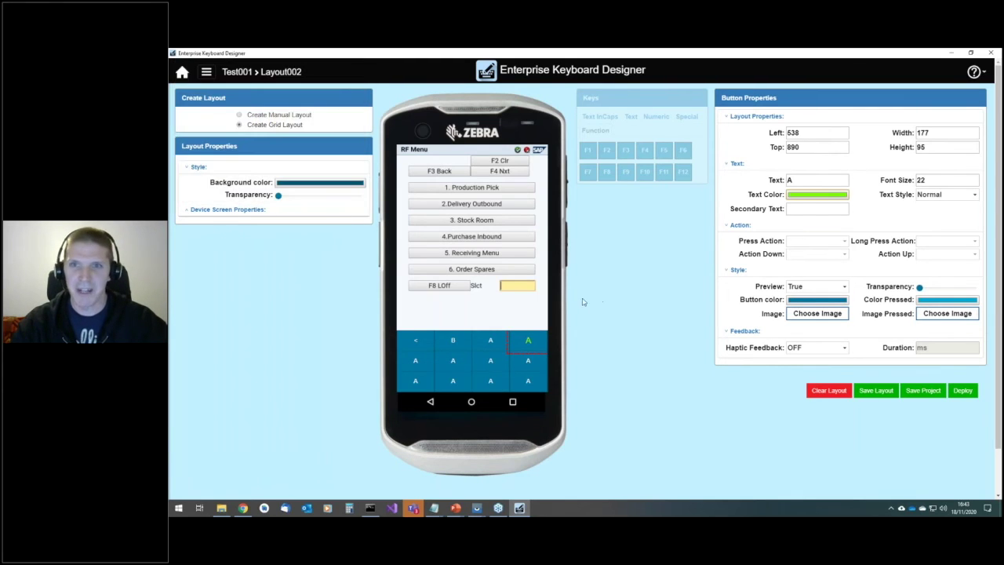
Give the fourth key in the grid's first row the secondary text A.
left_click(809, 207)
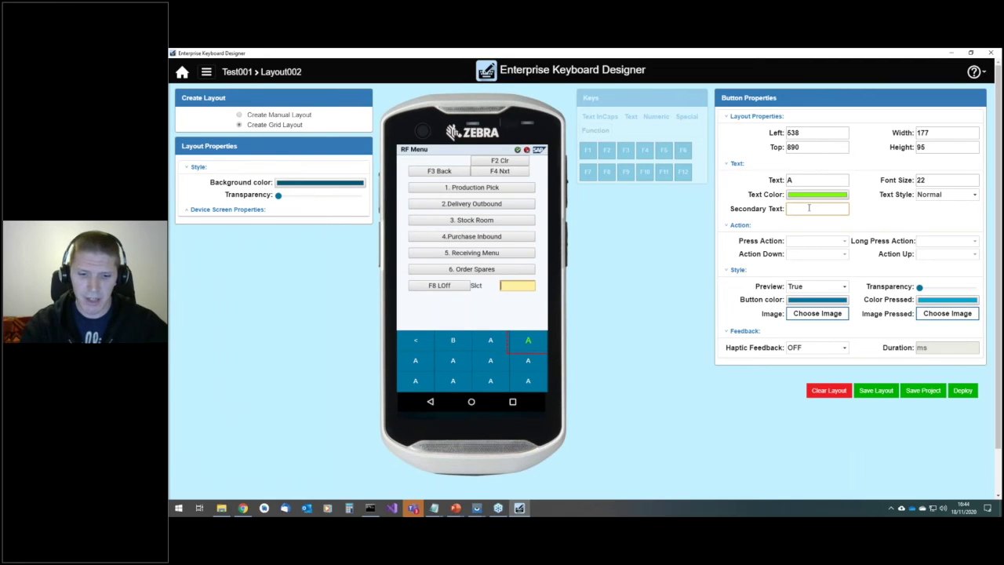
type("A")
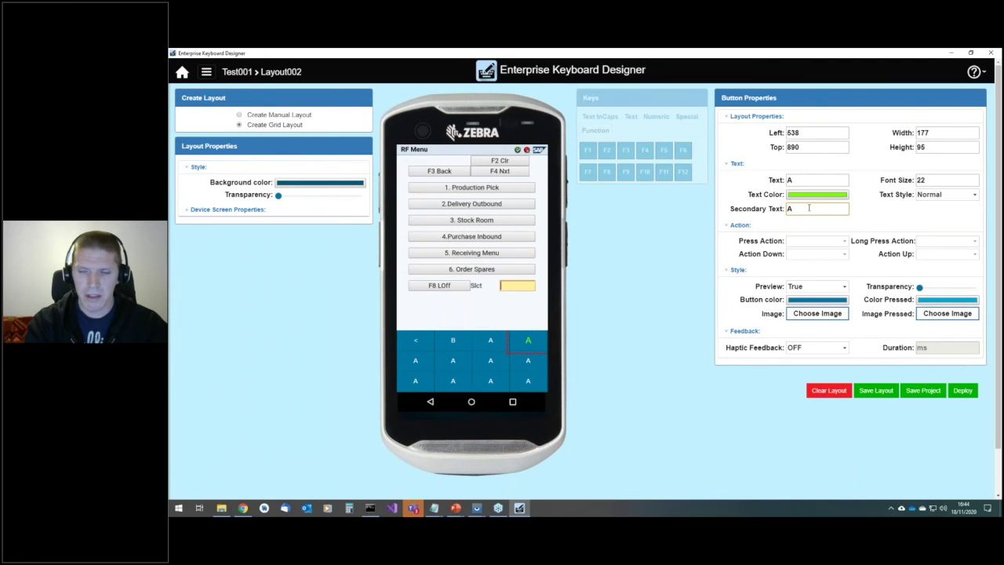
key("alt+Tab")
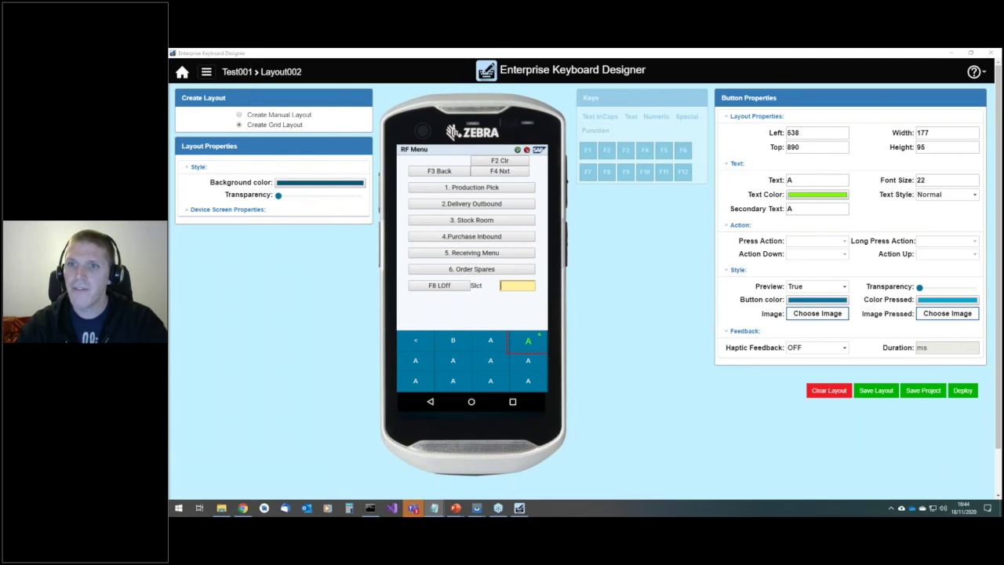
left_click(905, 212)
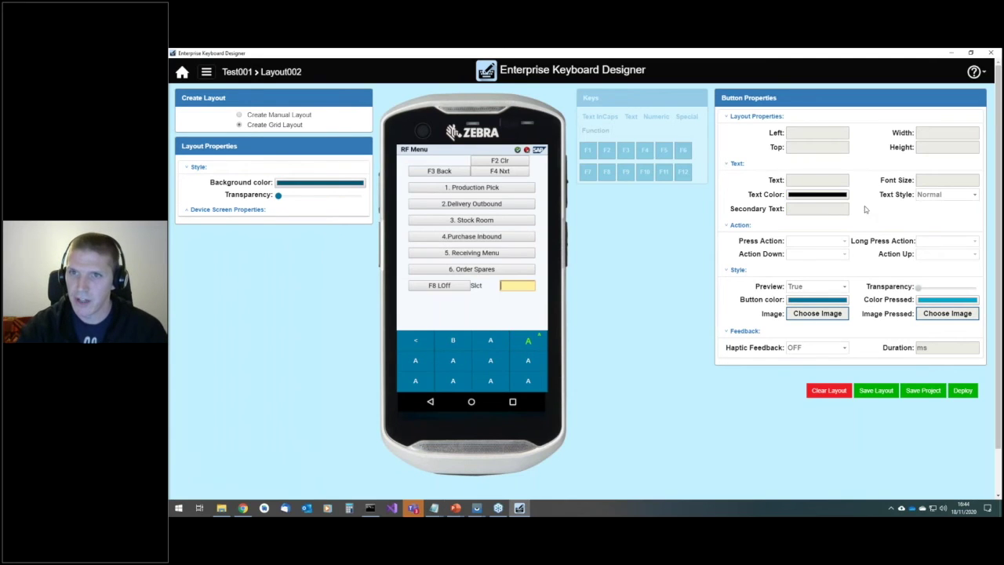
left_click(539, 338)
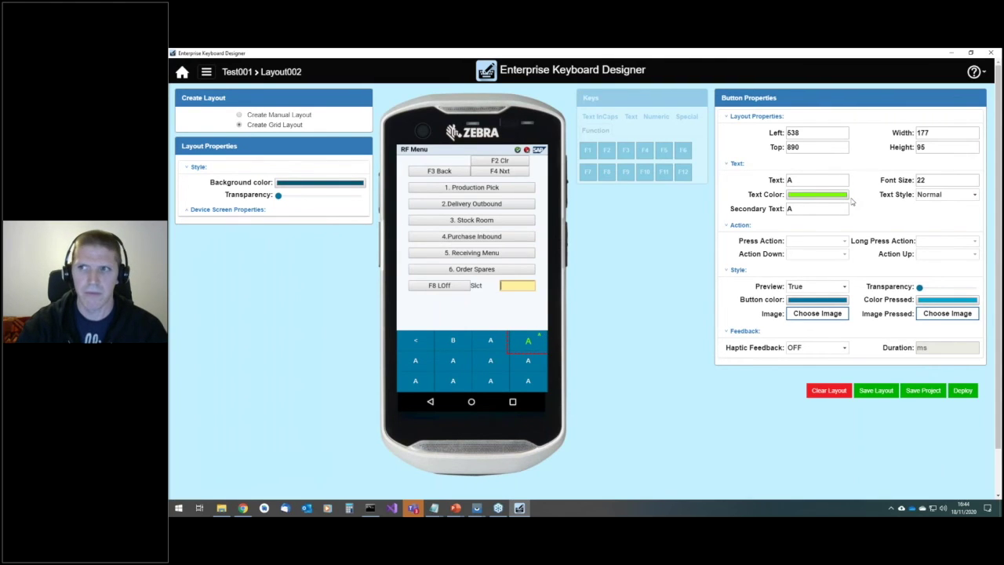
Set the text of the first key in the grid's second row to u.
left_click(421, 361)
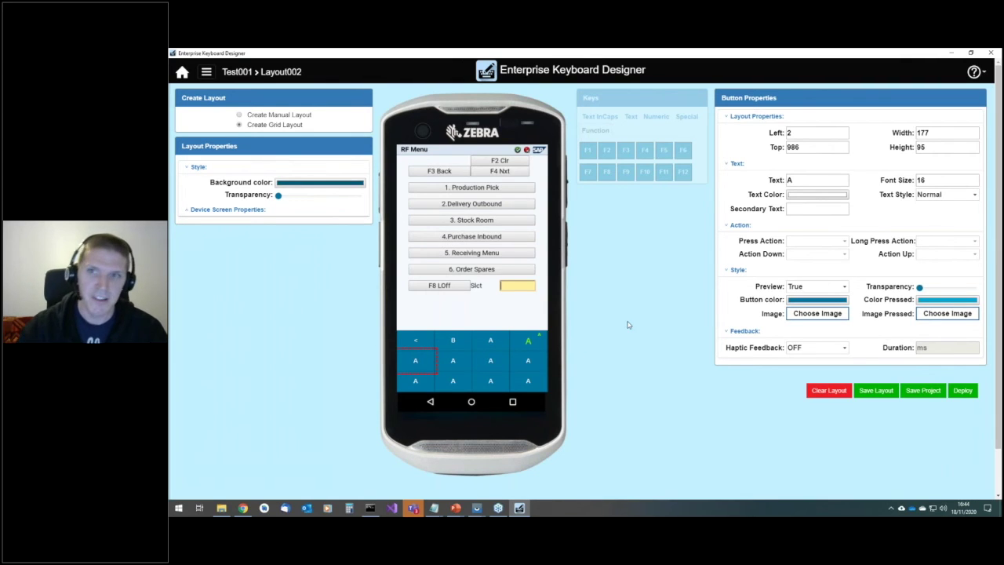
double_click(809, 180)
type("u")
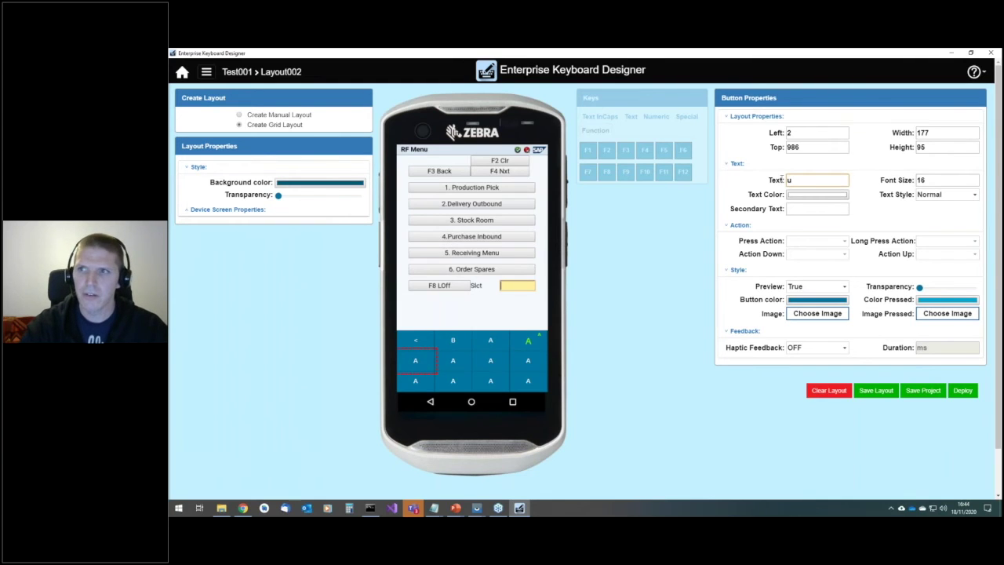
Give the u key a long press action of type key with key code 49.
left_click(947, 241)
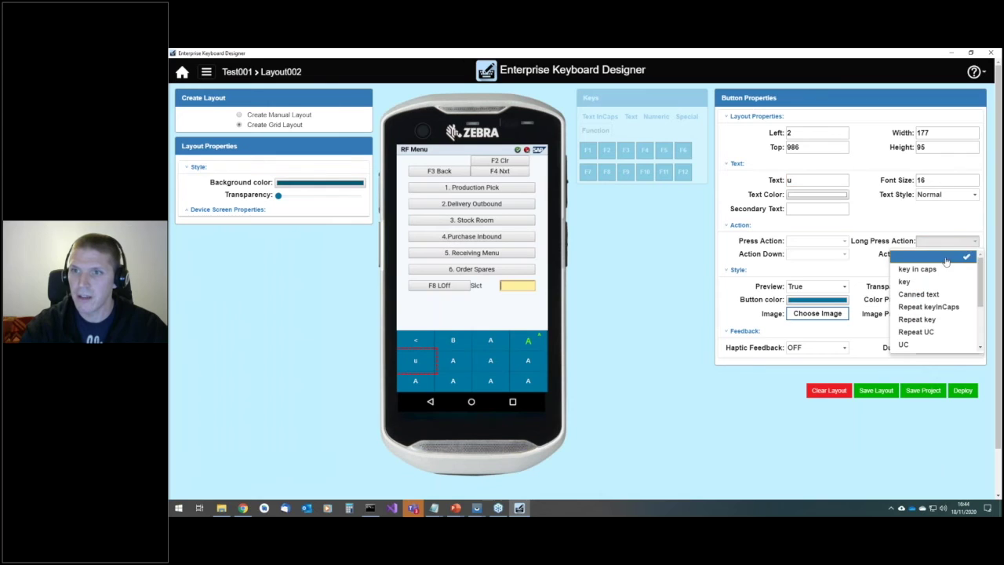
left_click(930, 282)
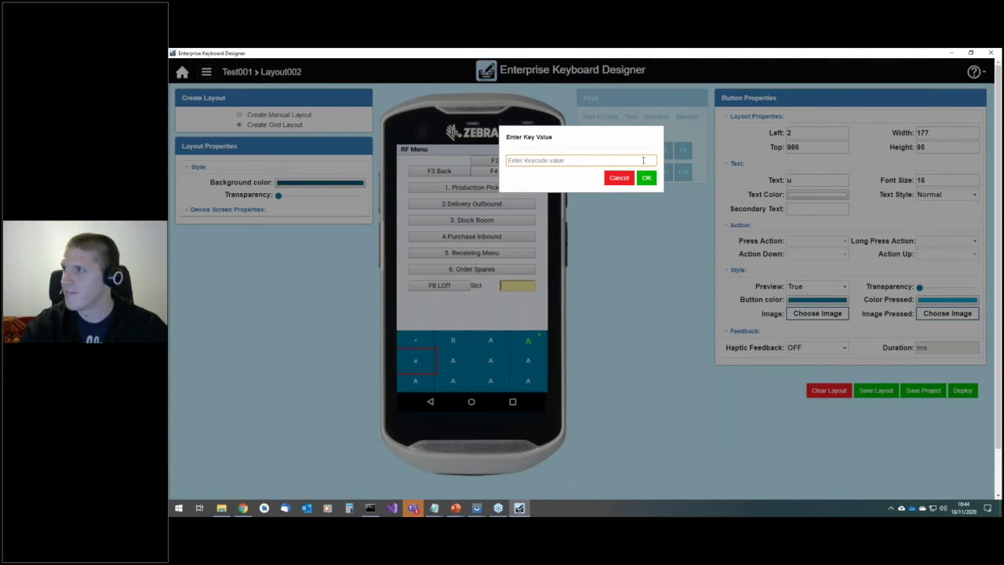
key("alt+Tab")
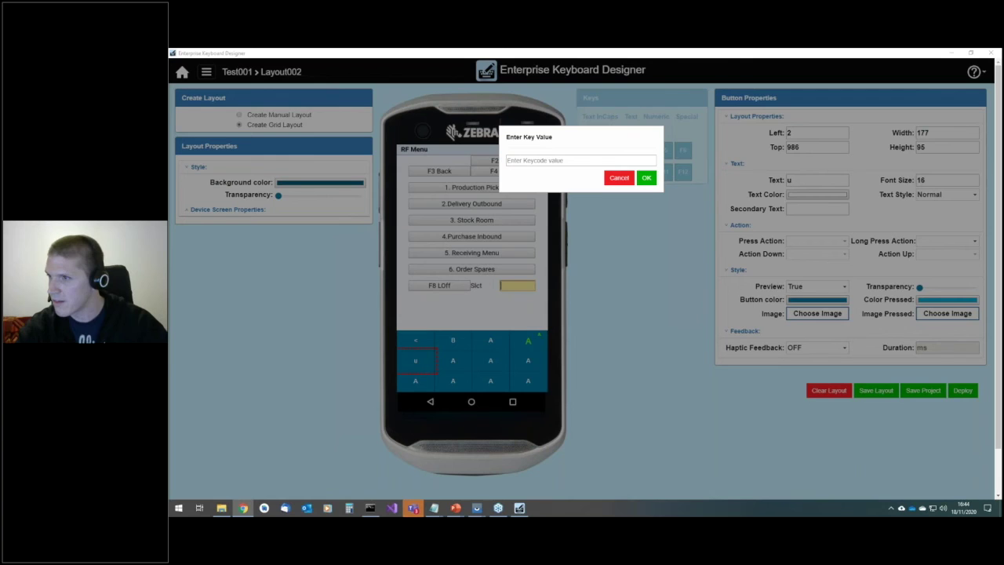
left_click(588, 160)
type("49")
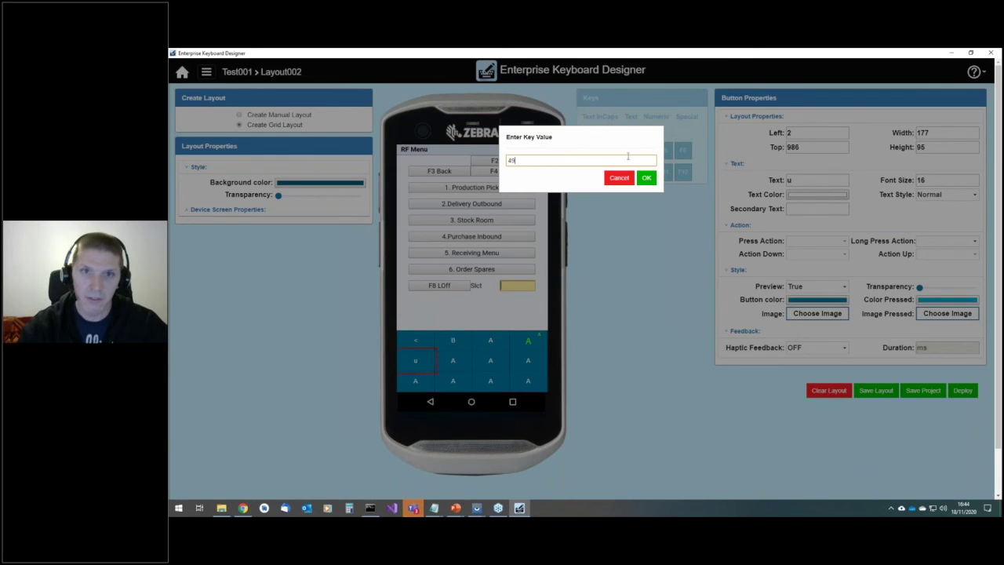
left_click(646, 179)
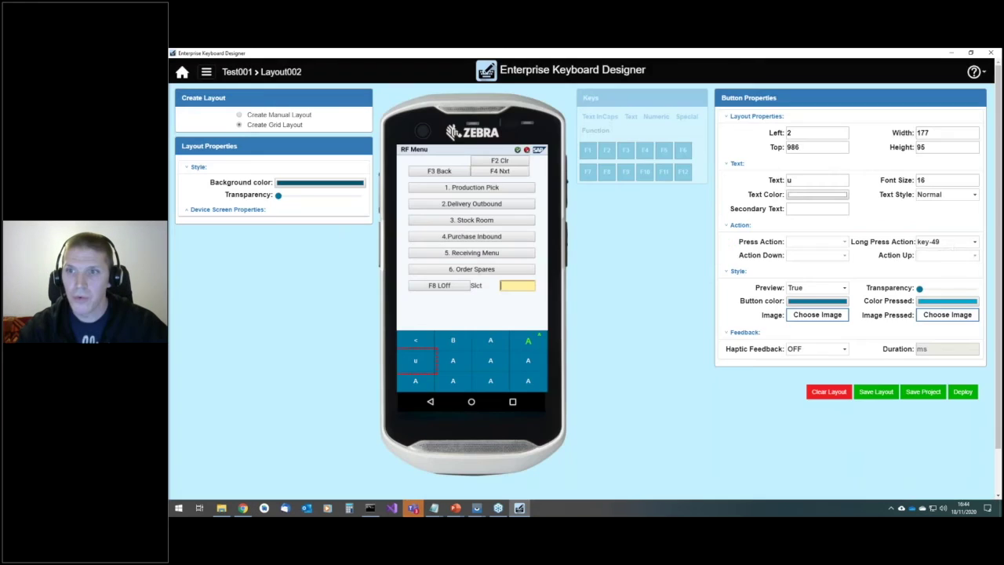
Change the u key's long press action to Repeat key with key code 49.
left_click(974, 243)
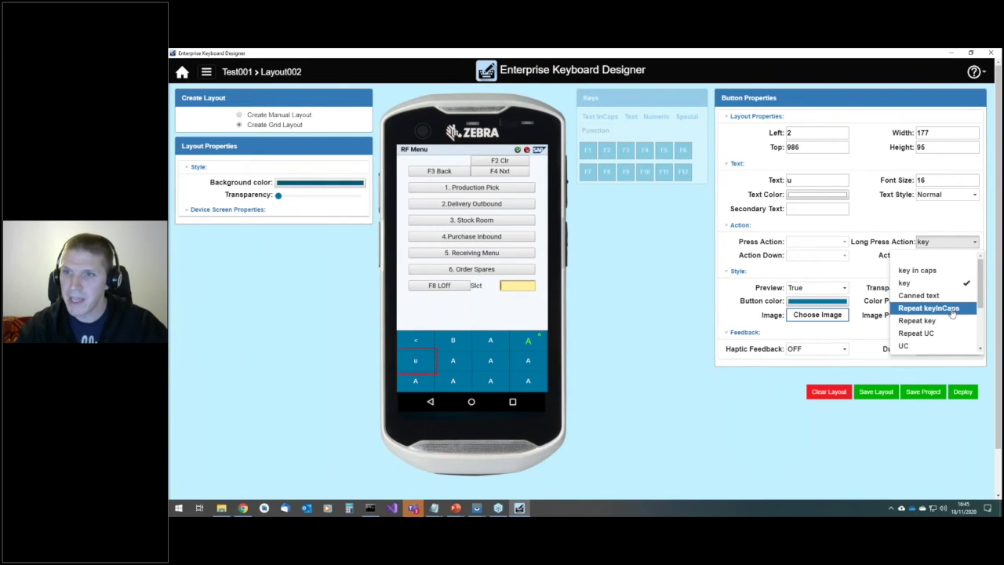
left_click(945, 320)
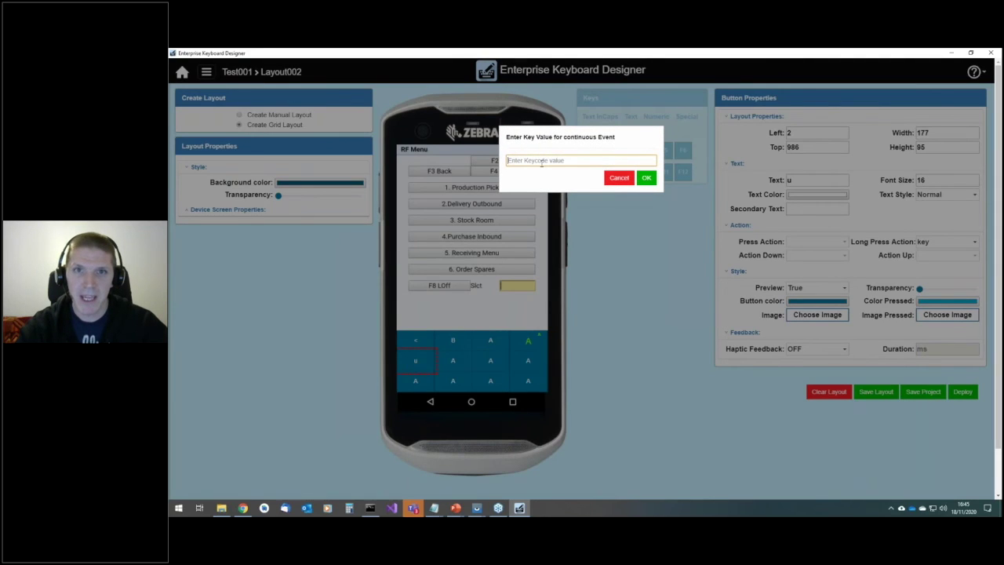
type("49")
left_click(646, 178)
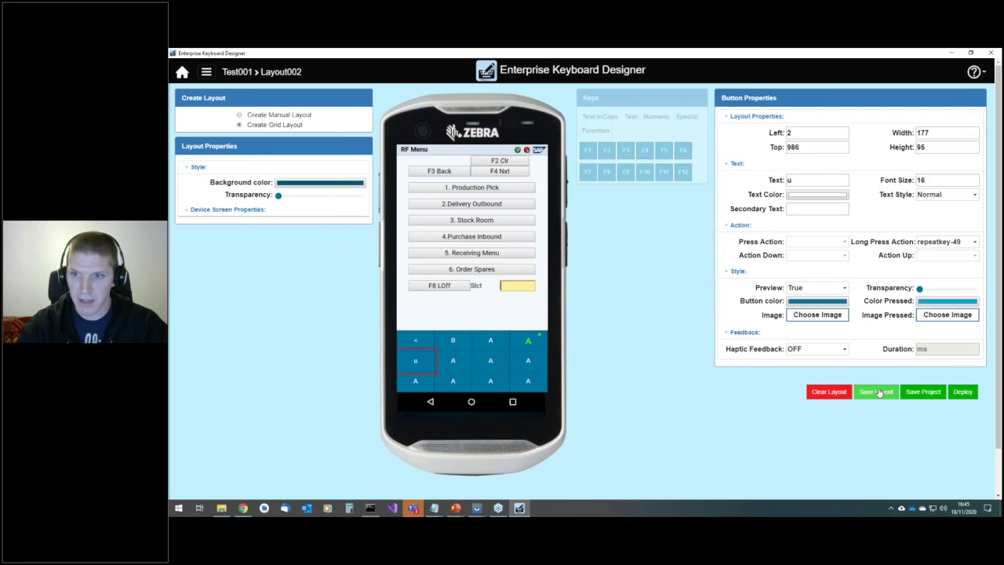
Save Layout002 and deploy it to the device, agreeing to delete the existing custom key-layout definition file.
left_click(878, 391)
left_click(963, 391)
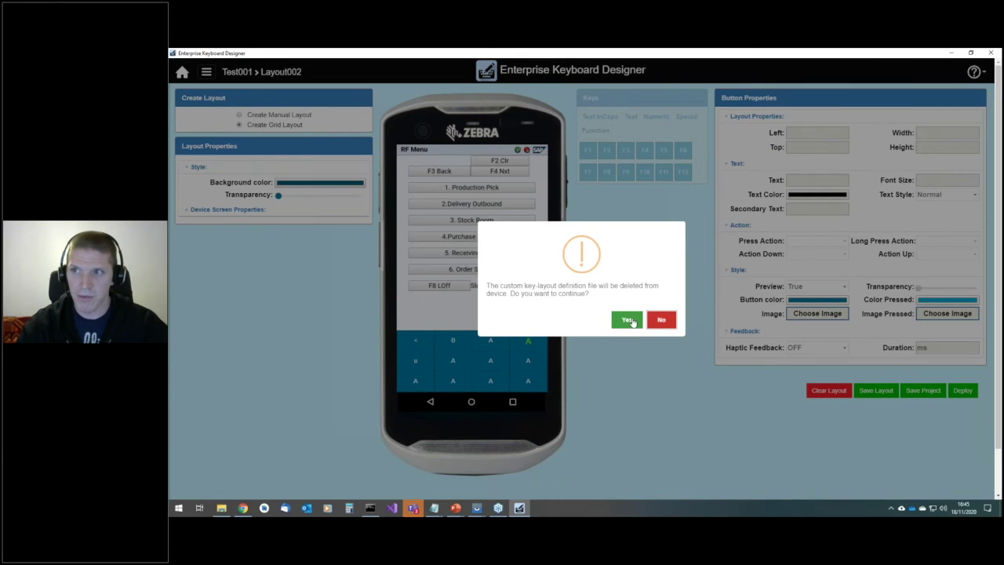
left_click(628, 320)
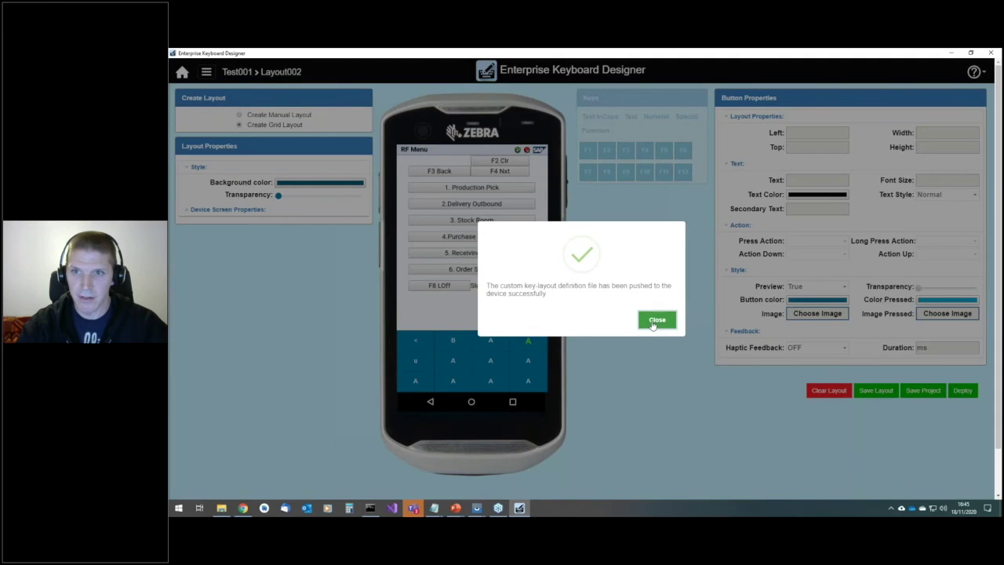
left_click(656, 320)
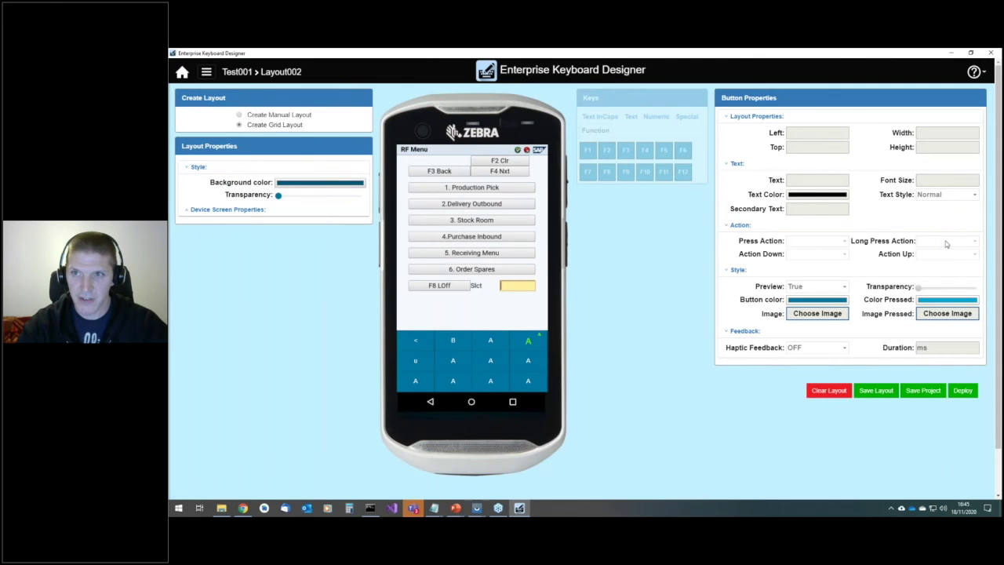
Switch to the mirrored TC52 and set key layout 2 in EKB Exerciser.
left_click(477, 508)
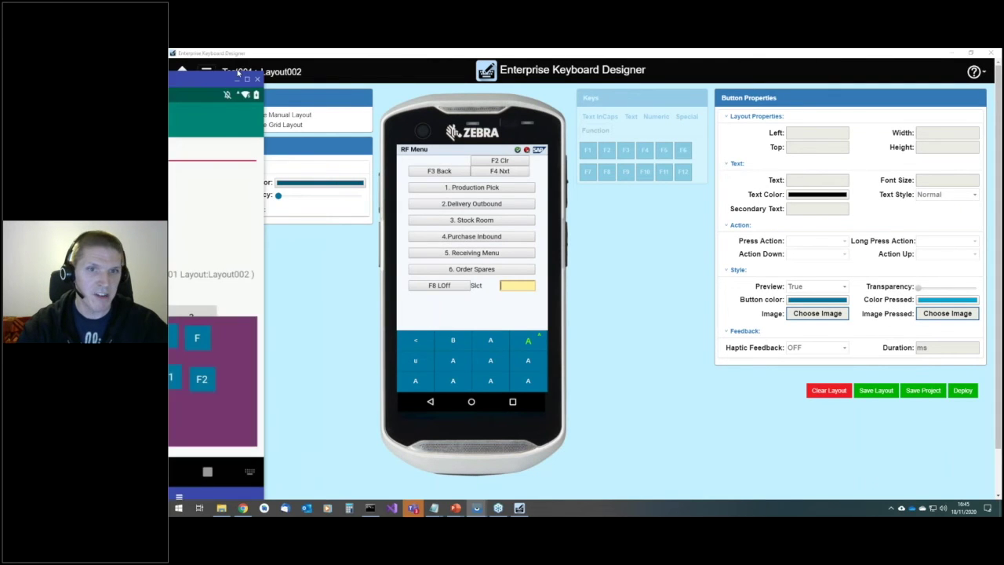
left_click_drag(272, 70, 282, 70)
left_click(281, 302)
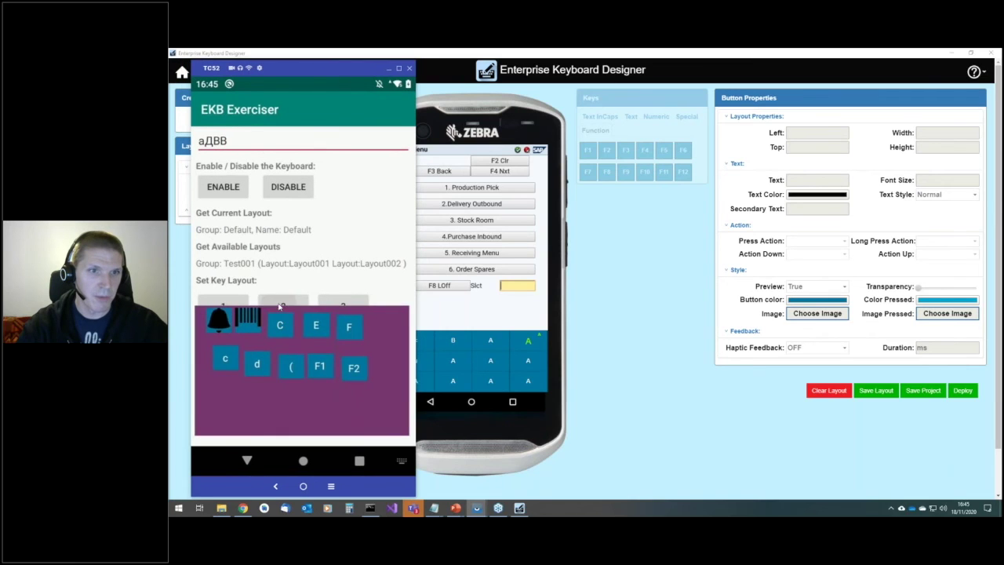
Test the u key's long-press repeat in EKB Exerciser's text field.
left_click(226, 143)
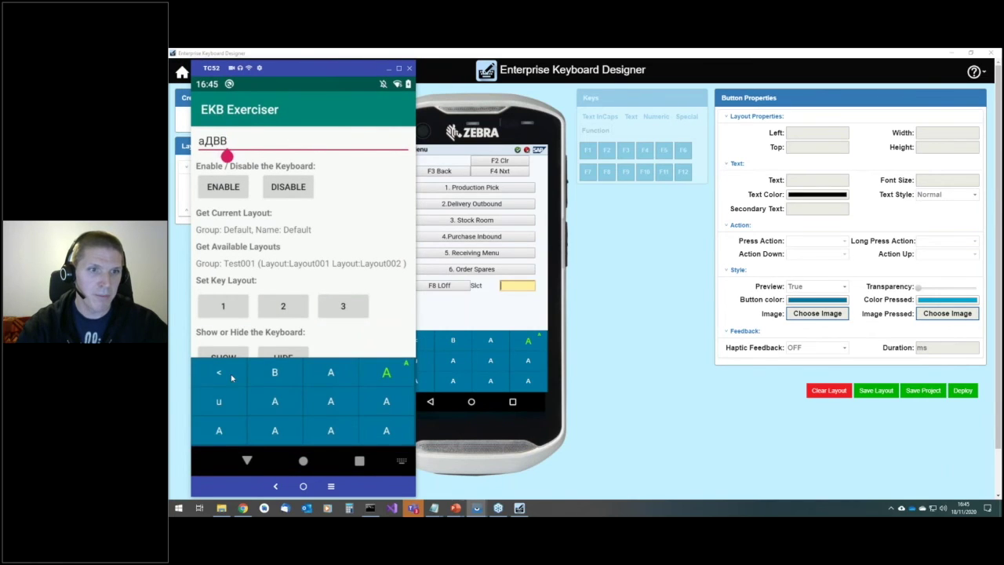
left_click(220, 402)
left_click_drag(227, 402, 228, 403)
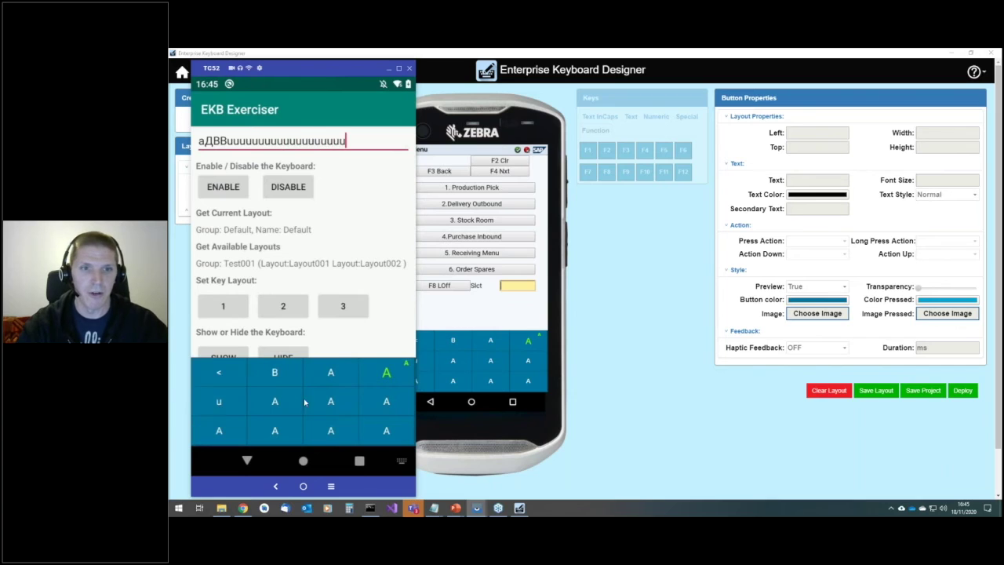
Try the green A key on the device keyboard several times, then return to Enterprise Keyboard Designer.
left_click(386, 374)
left_click(386, 373)
left_click(386, 374)
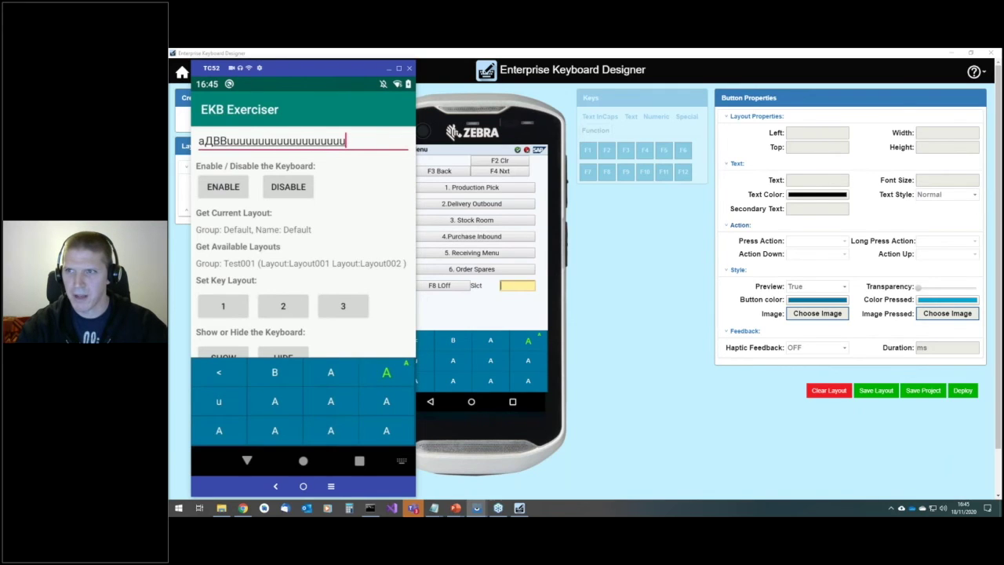
left_click(616, 307)
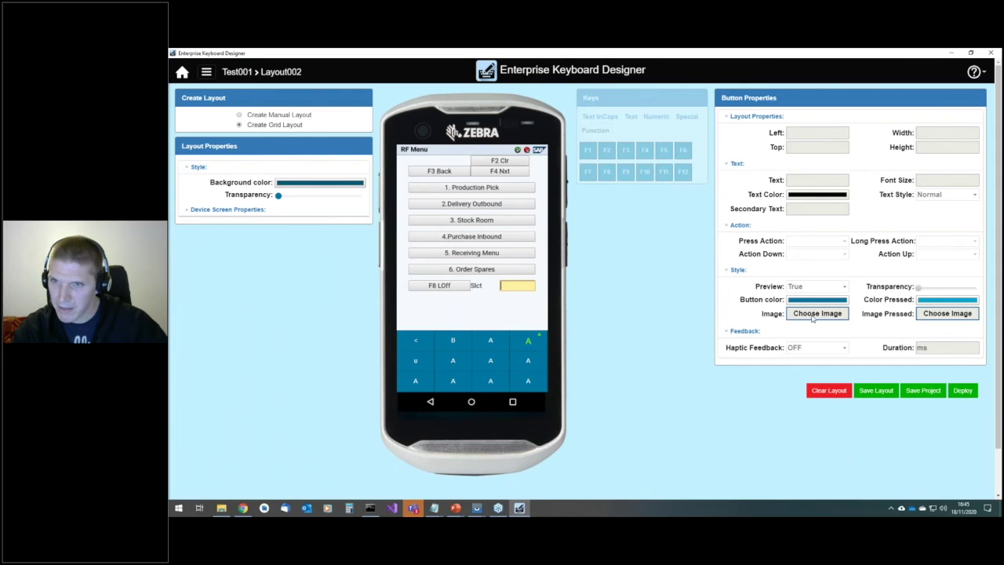
Raise the button transparency of the fourth key in the grid's second row to about 70% of the range.
left_click(528, 340)
left_click(528, 360)
mouse_move(921, 290)
left_click_drag(922, 292, 961, 293)
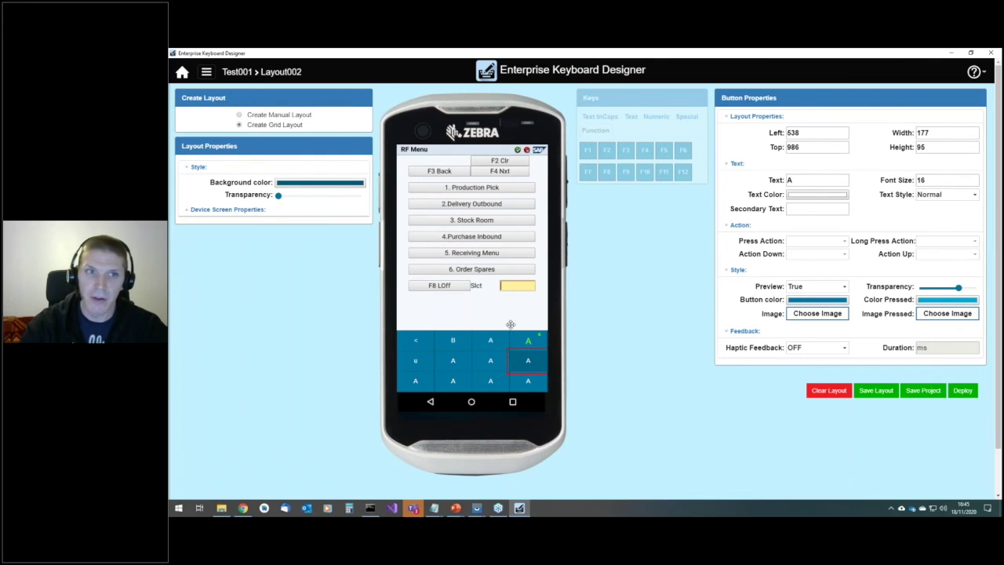
Set the layout's background to the basic light violet-blue color and its transparency to about 90% of the range.
left_click(286, 183)
left_click(289, 90)
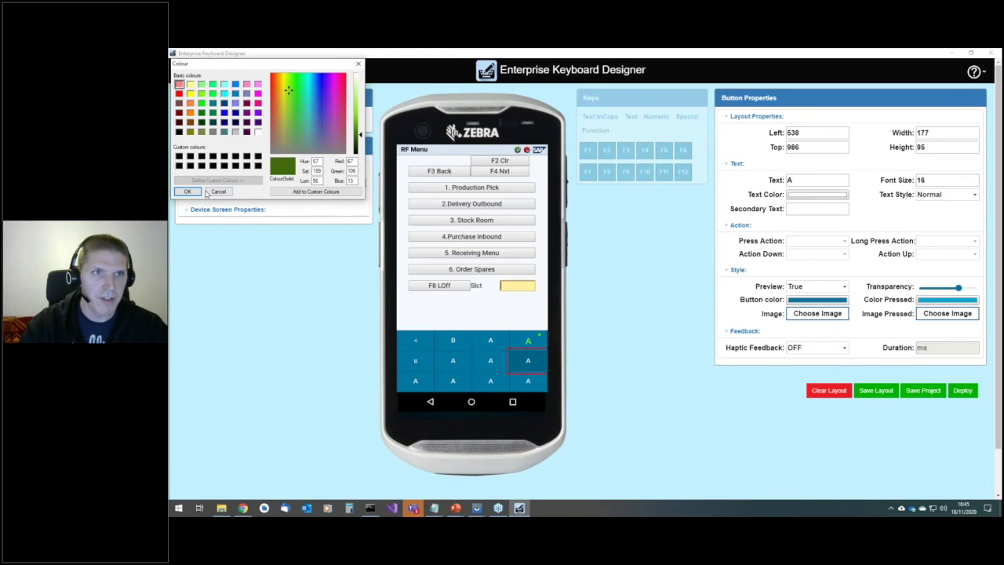
left_click(235, 103)
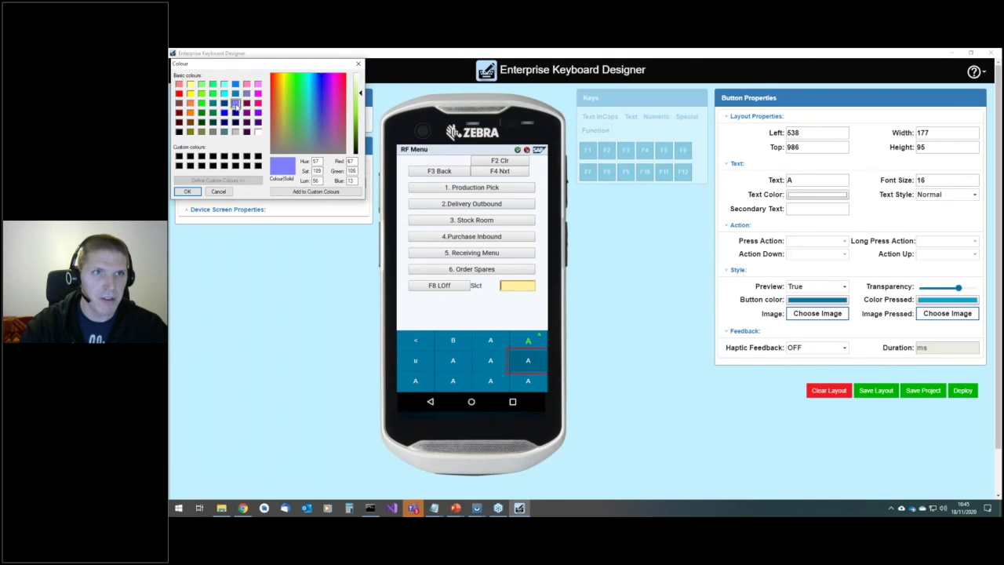
left_click(187, 192)
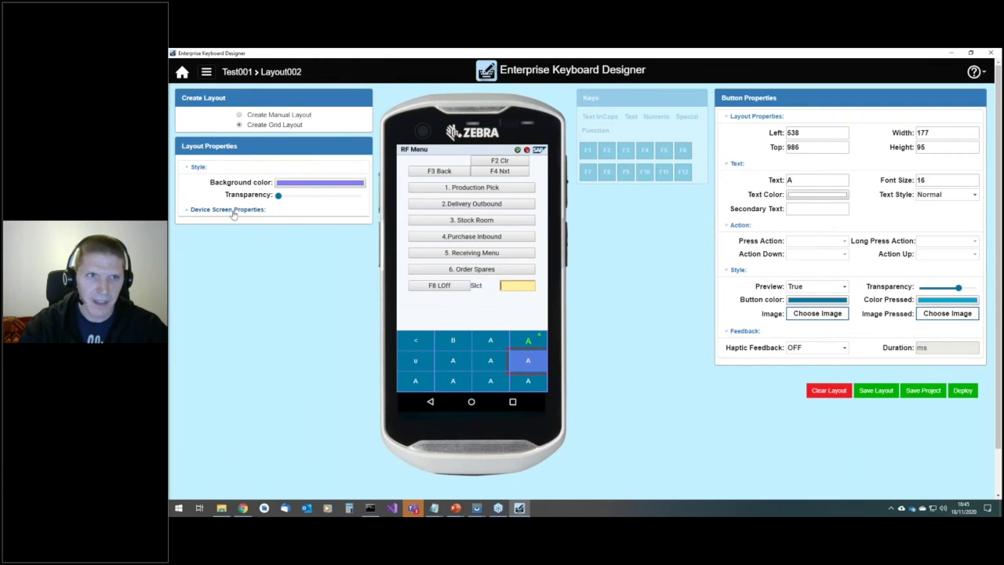
left_click_drag(278, 196, 353, 196)
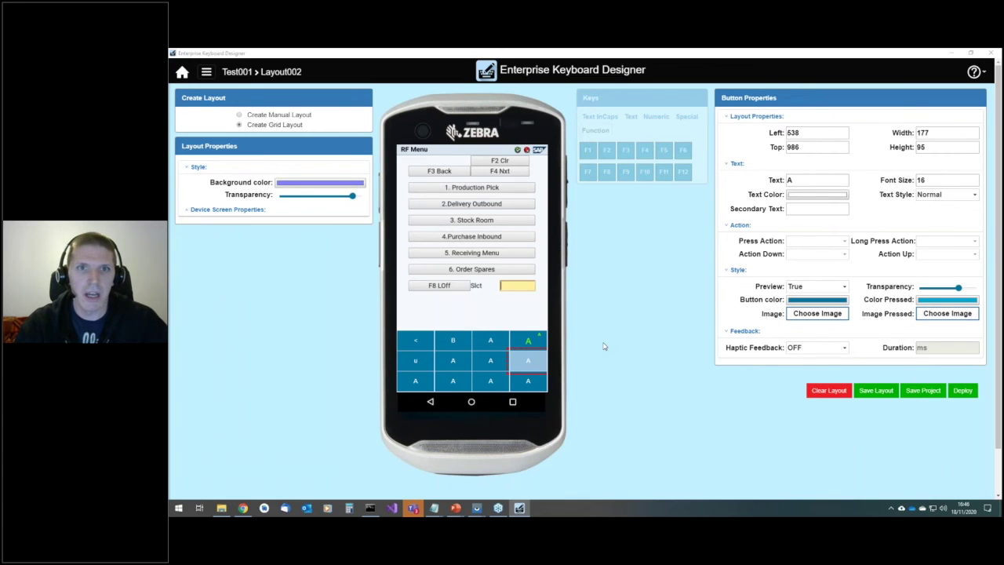
Switch to the PowerPoint slide show with the Enterprise Keyboard Designer overview and sample layouts.
key("alt+Tab")
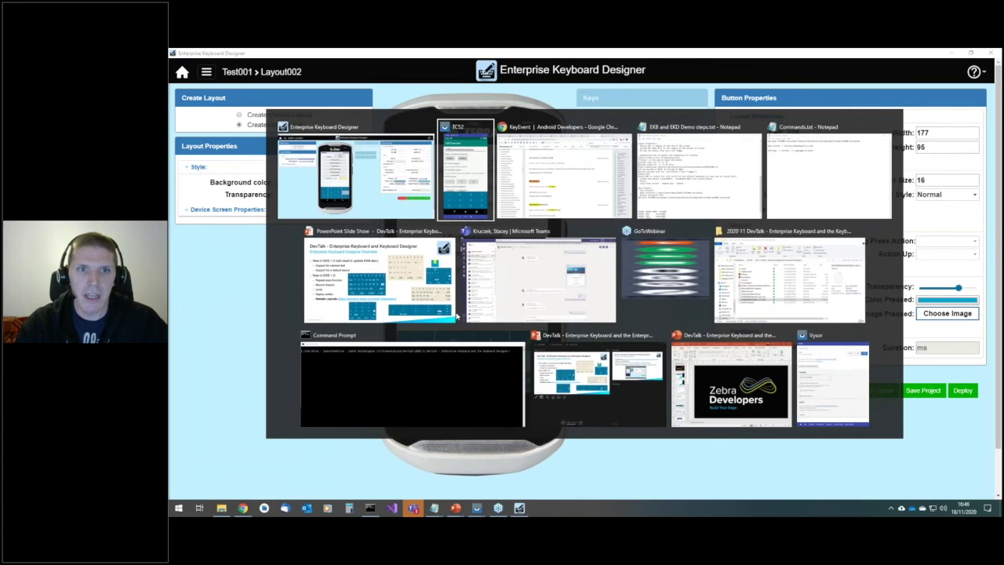
left_click(393, 265)
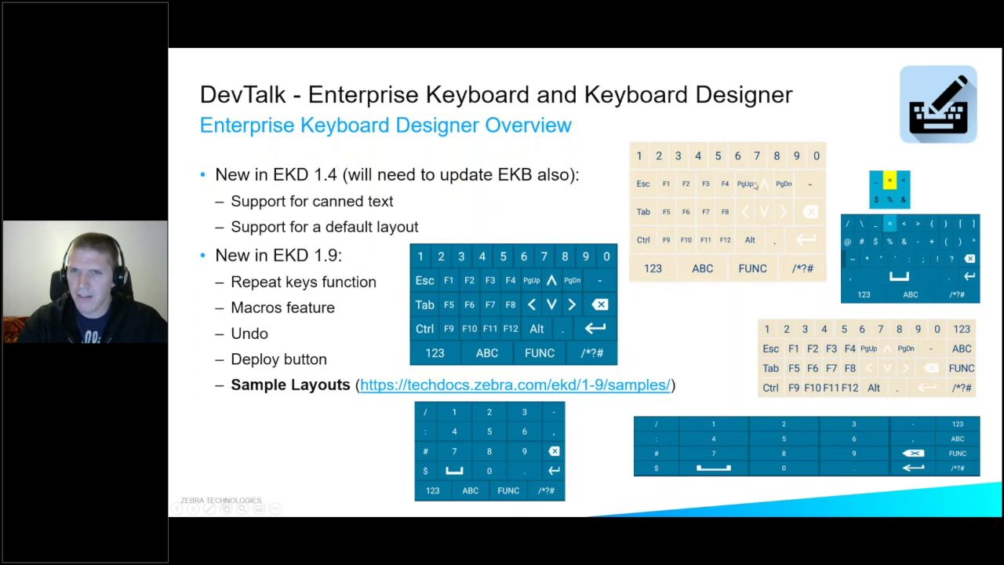
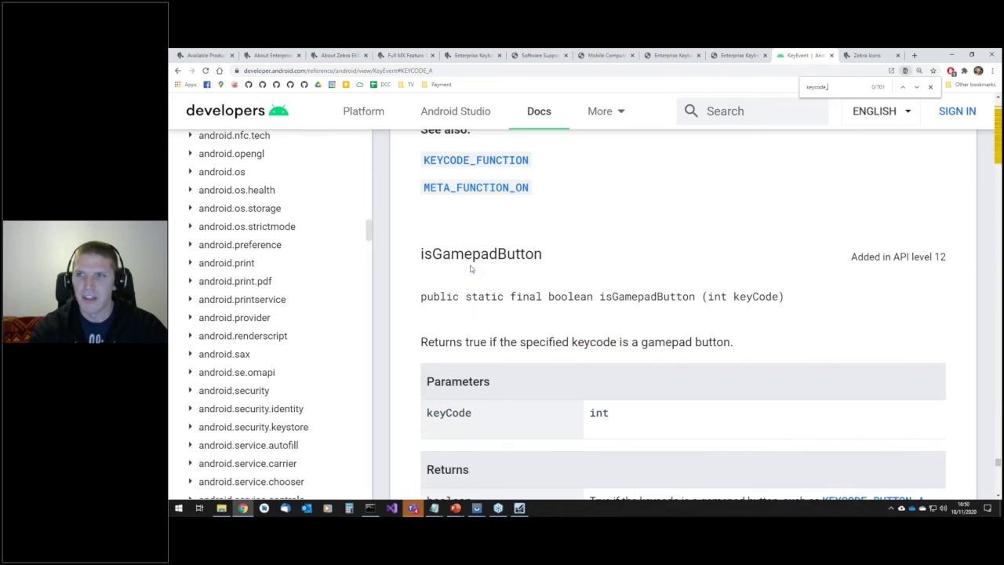
Go through the matches for keycode_a on the Android KeyEvent reference page in Chrome.
left_click(916, 87)
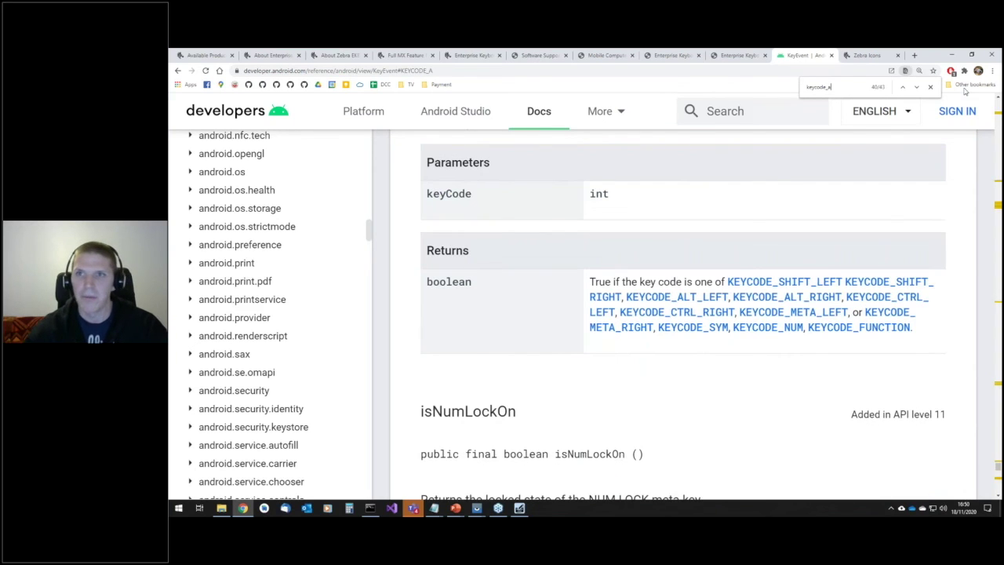
left_click(916, 87)
left_click(903, 87)
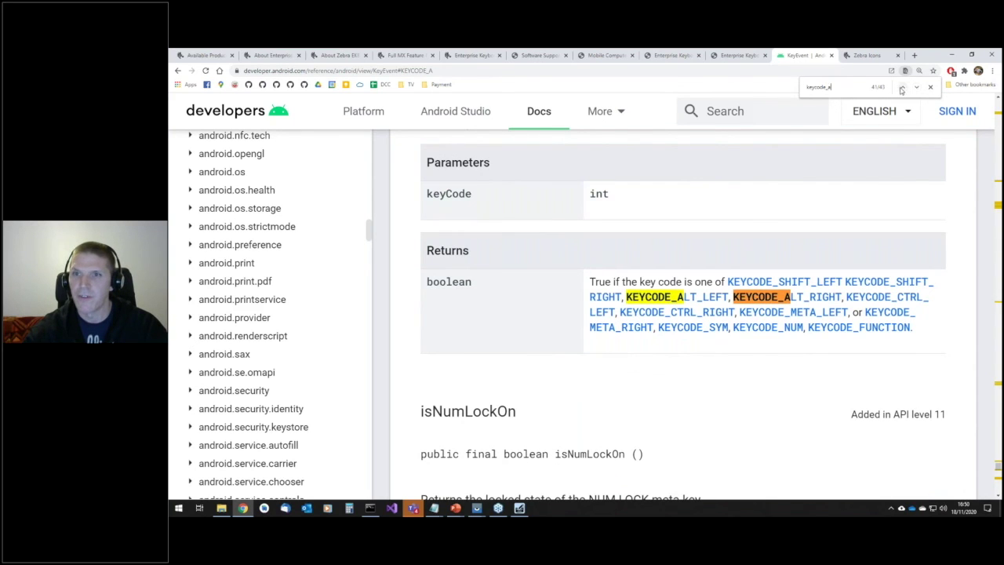
left_click(917, 87)
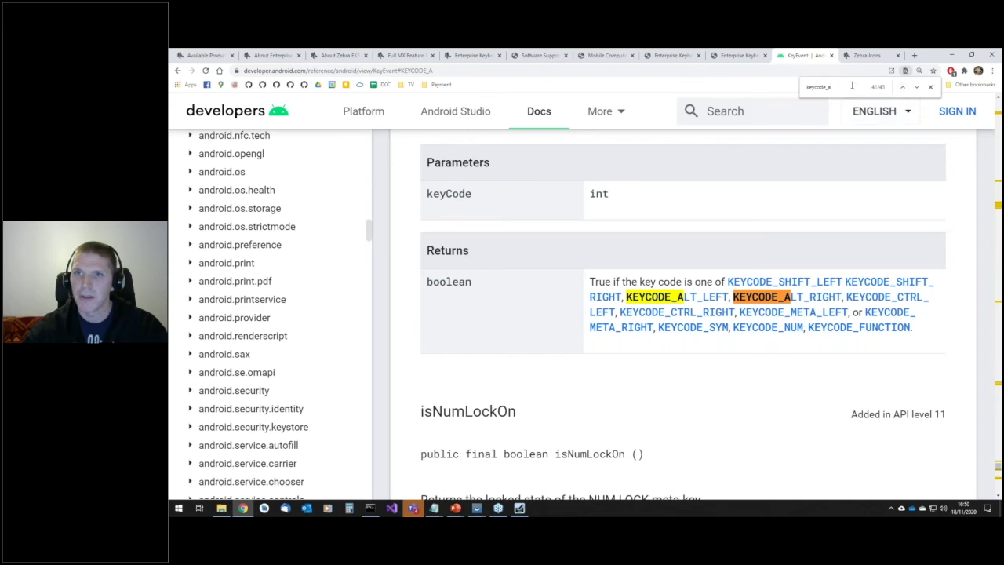
Search the KeyEvent page for keycode_b and open the KEYCODE_B constant's entry.
key("BackSpace")
type("b")
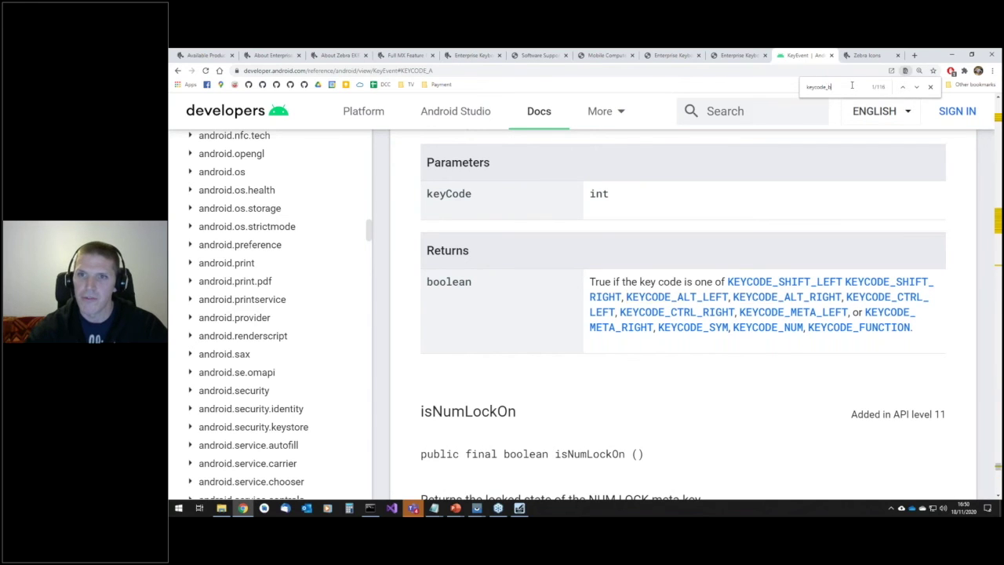
left_click(904, 87)
left_click(916, 87)
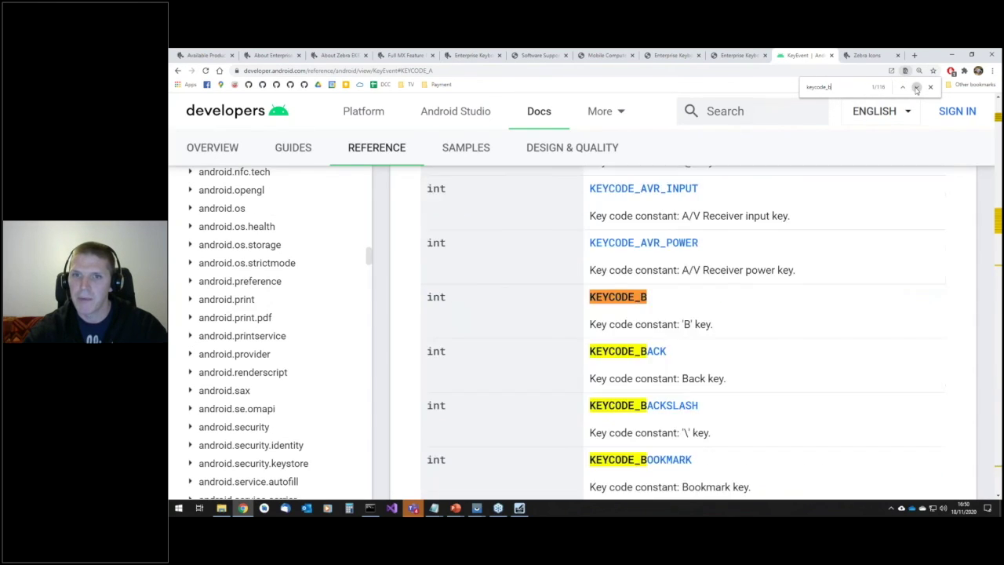
left_click(613, 297)
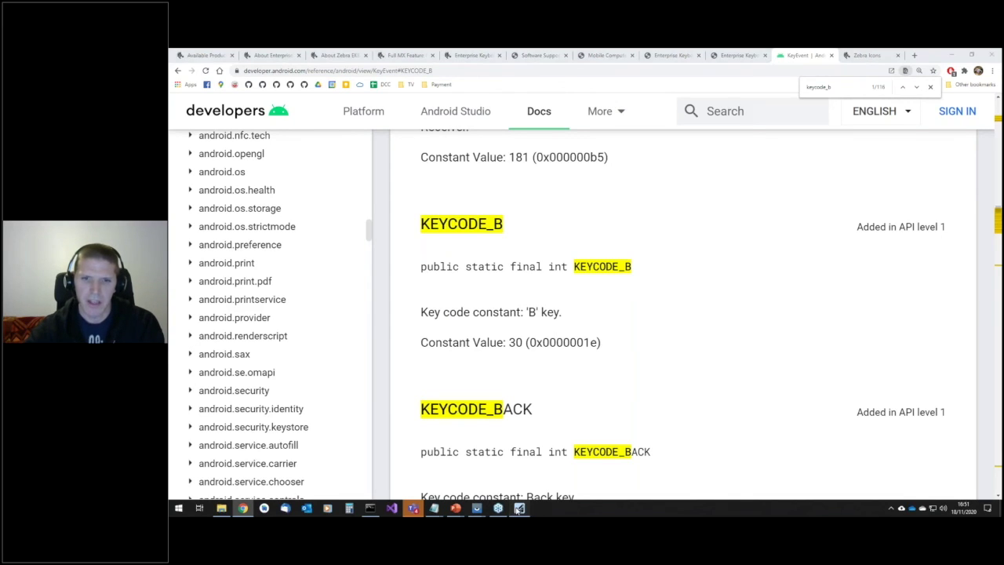
Return to Enterprise Keyboard Designer and examine the file types accepted for the image of the second row's fourth key.
left_click(519, 508)
left_click(818, 314)
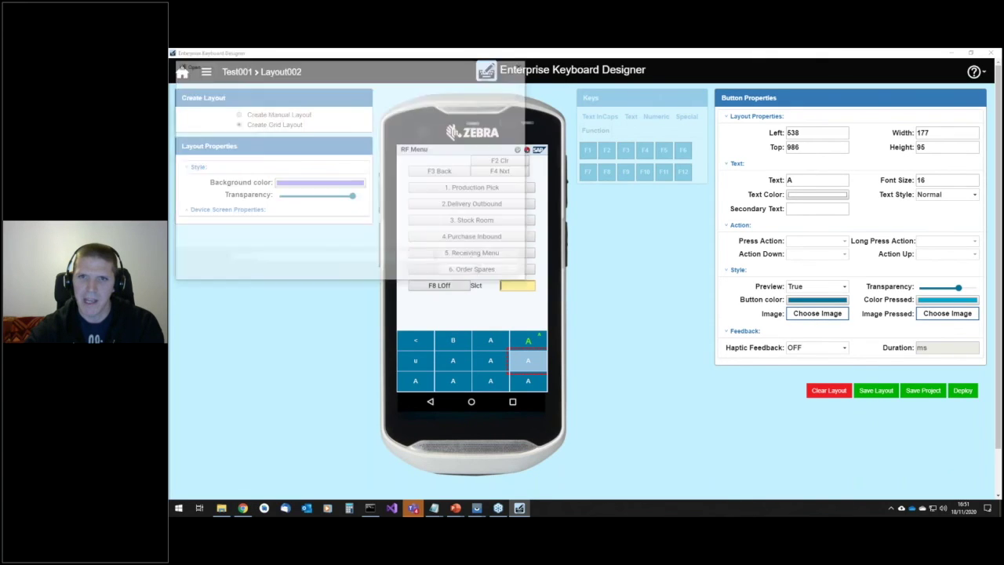
left_click(501, 259)
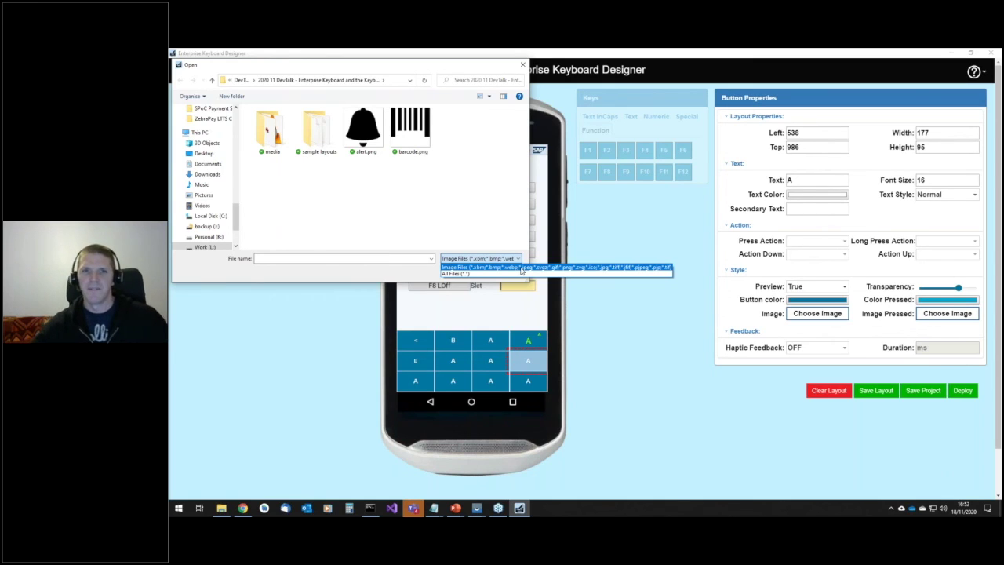
Cancel the key's image selection, save the changes to Layout002 and check the Test001 project's layout list.
left_click(387, 279)
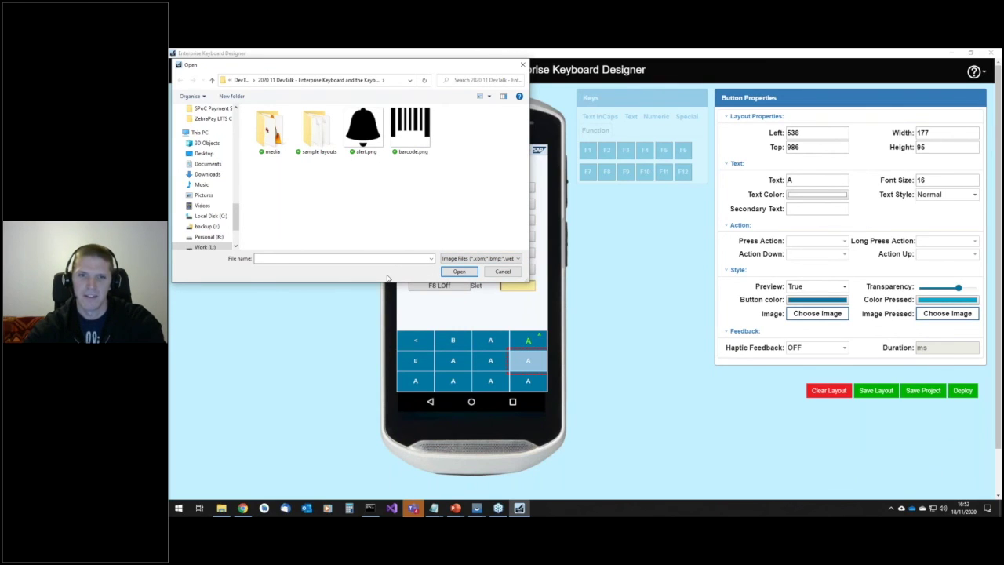
left_click(510, 273)
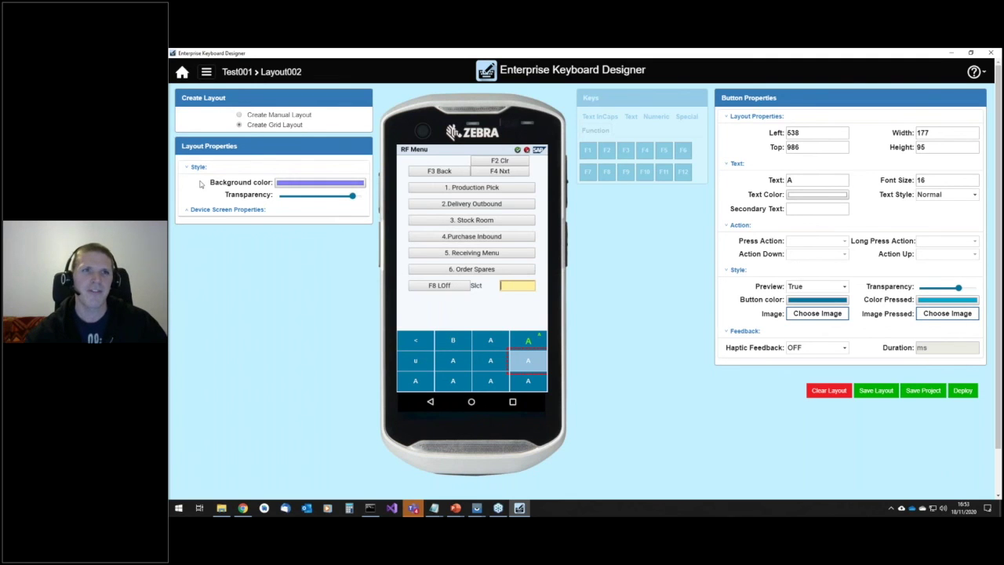
left_click(206, 71)
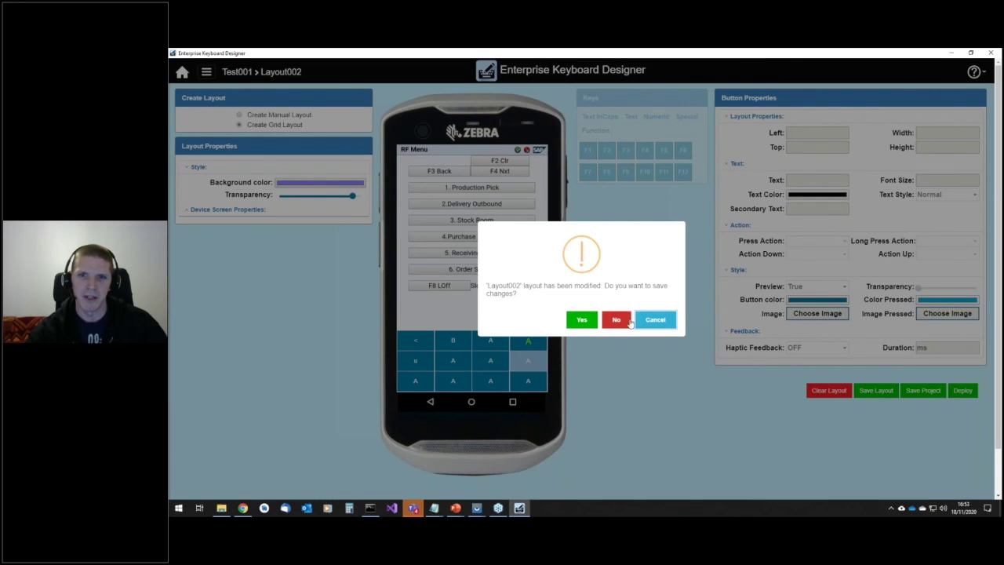
left_click(589, 322)
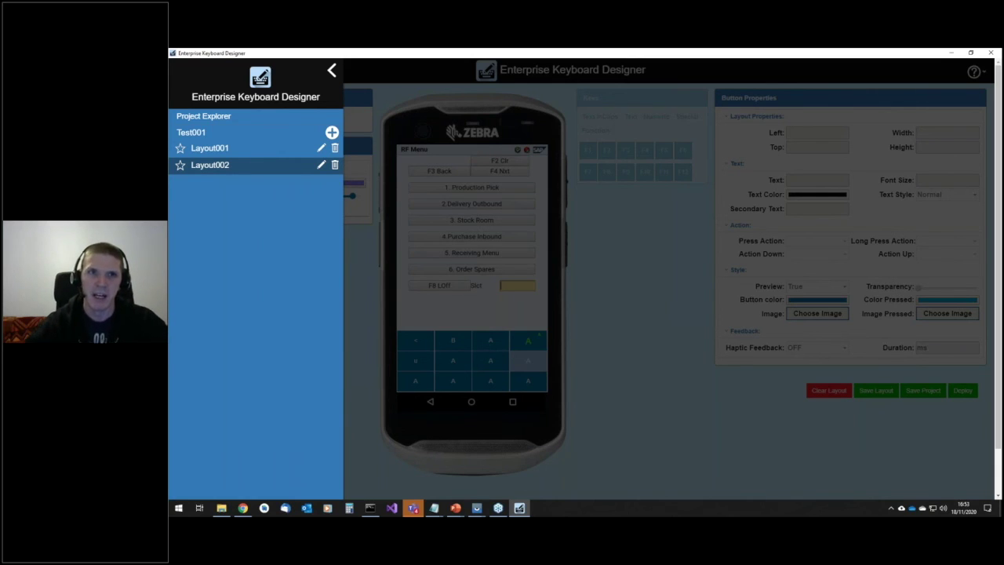
left_click(330, 70)
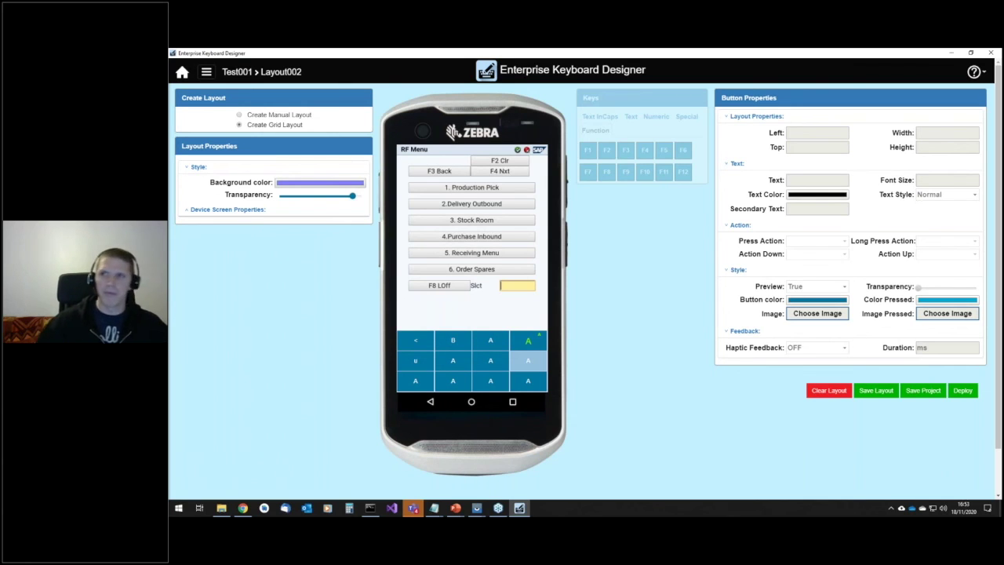
Switch to the Enterprise Keyboard Manager page in Chrome, search it for "cap" and open the Auto-capitalization Enable/Disable section.
left_click(242, 508)
left_click(456, 54)
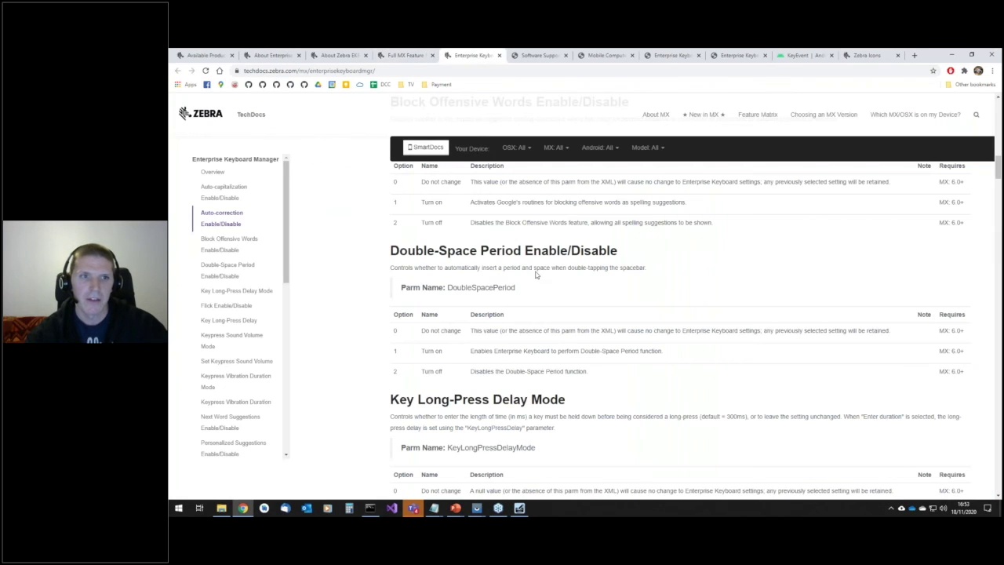
key("ctrl+f")
type("c")
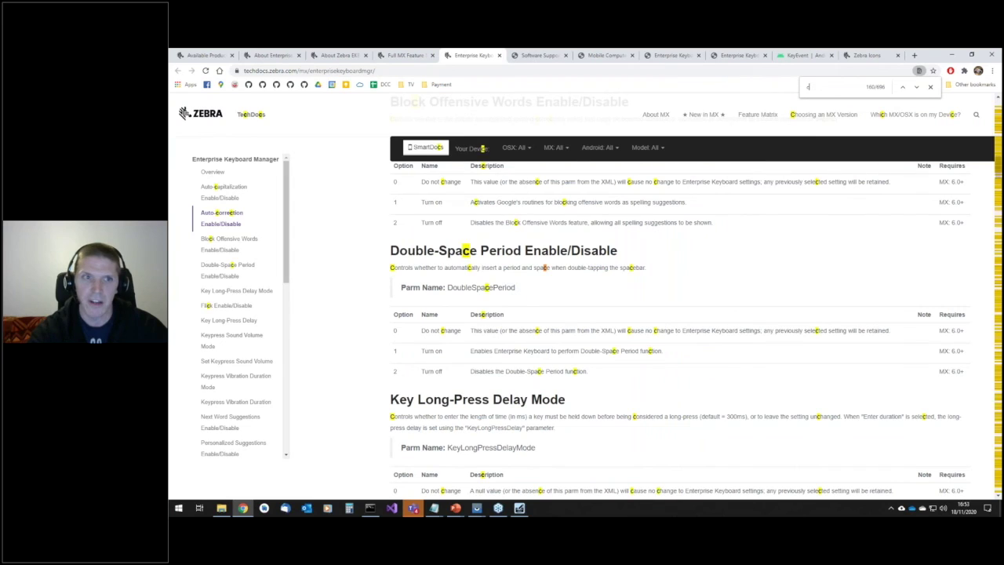
type("ap")
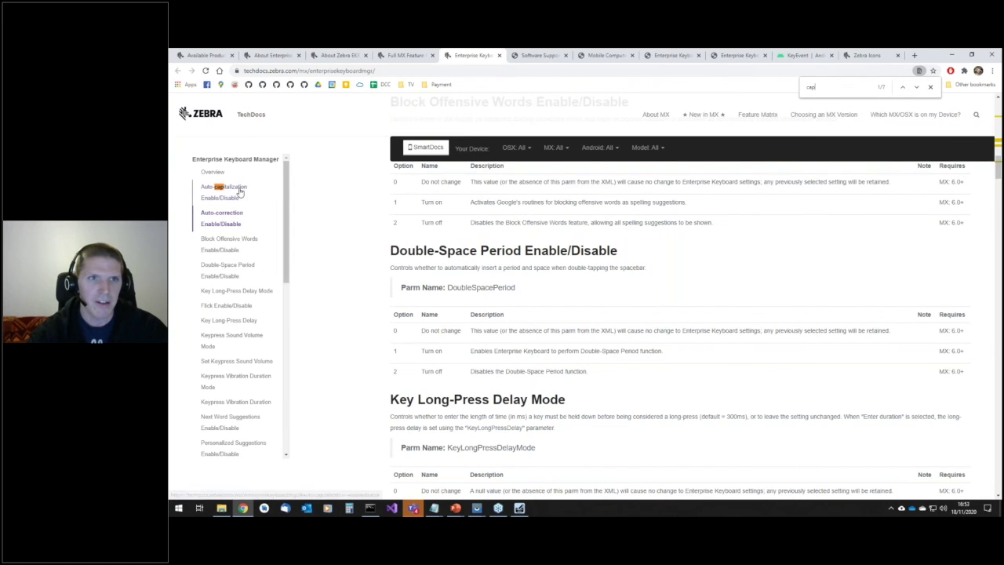
left_click(221, 189)
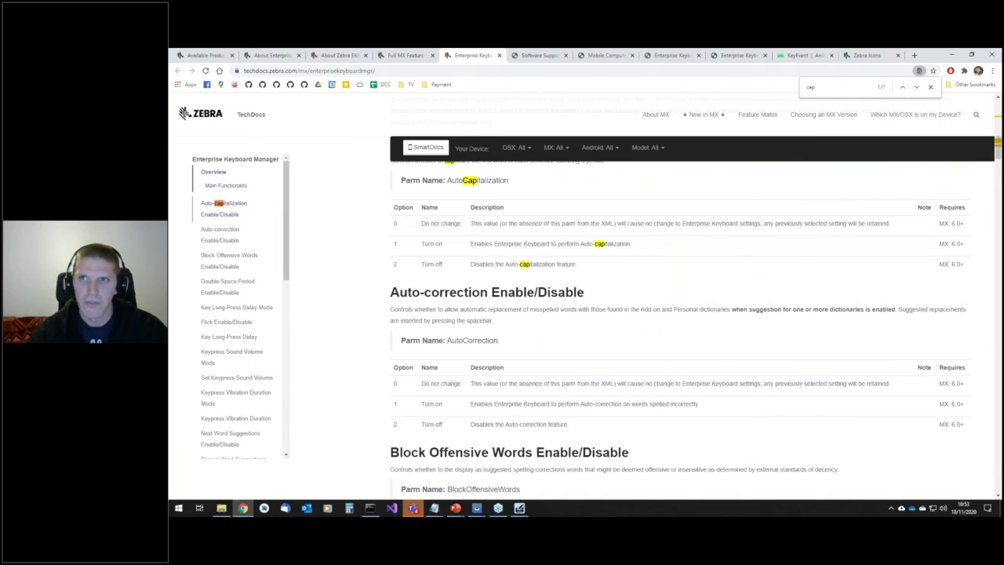
Go through the "cap" matches and highlight the "first word of each" wording in the Auto-capitalization description.
left_click(918, 88)
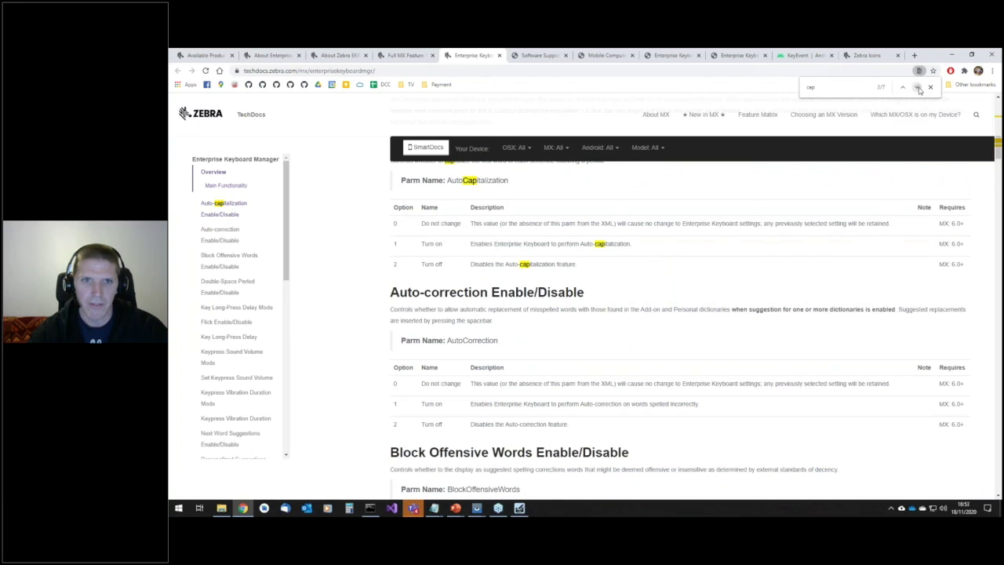
left_click(918, 88)
left_click(918, 87)
left_click(918, 88)
left_click(918, 87)
left_click(918, 87)
left_click(918, 87)
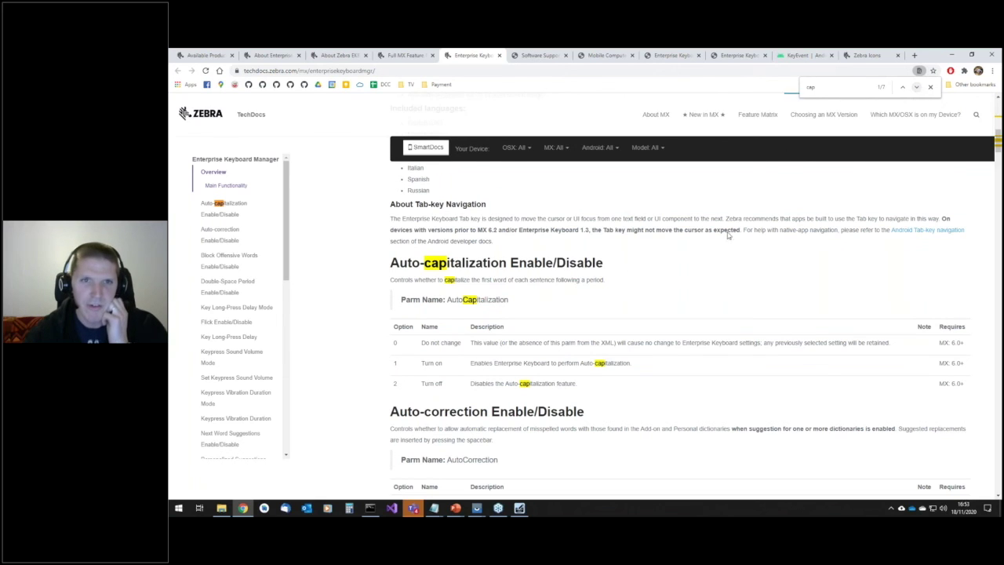
left_click_drag(482, 281, 526, 280)
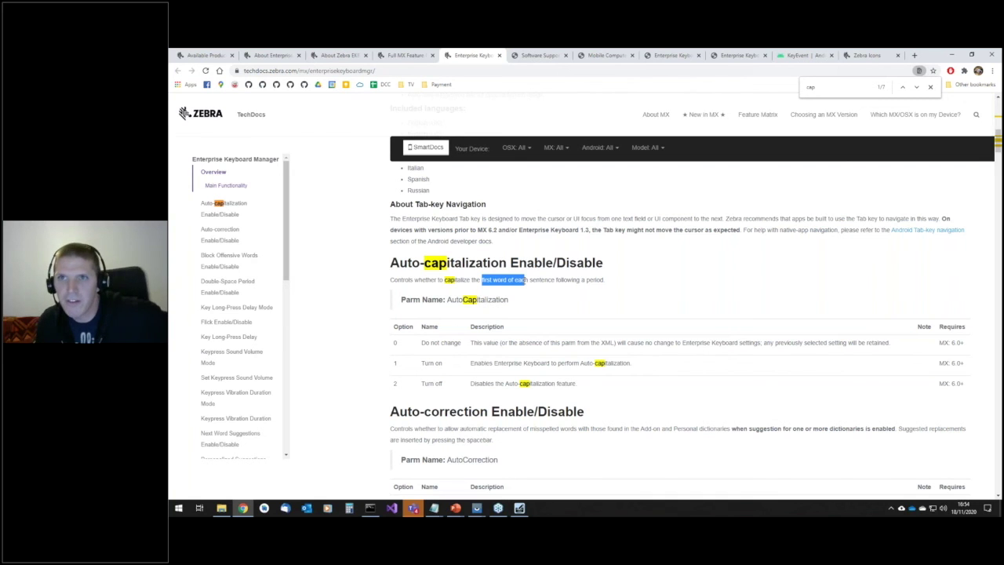
Switch to the PowerPoint slide show and go back to the Enterprise Keyboard Licensing slide.
key("alt+Tab")
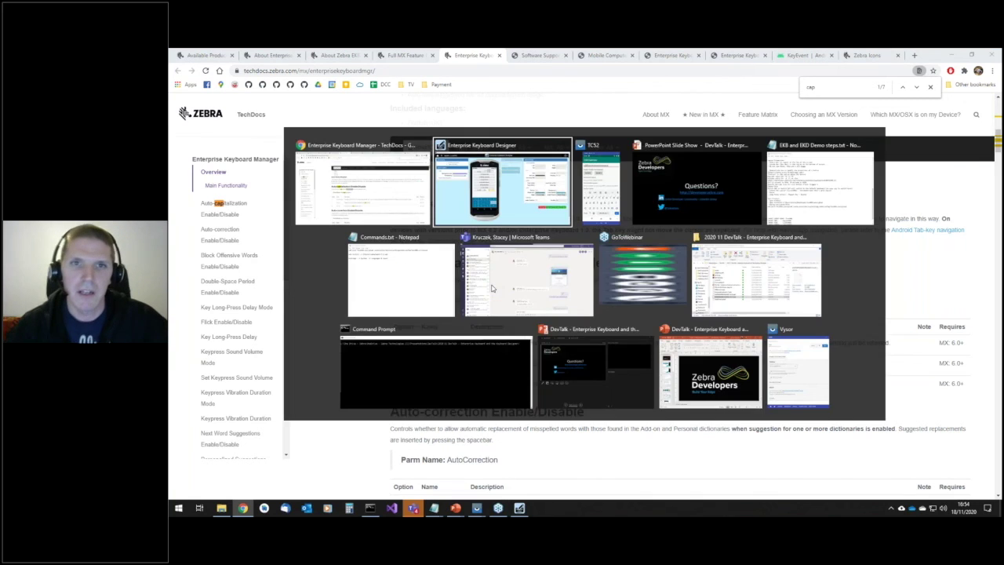
key("alt+Tab")
key("alt+Tab")
key("alt+Tab")
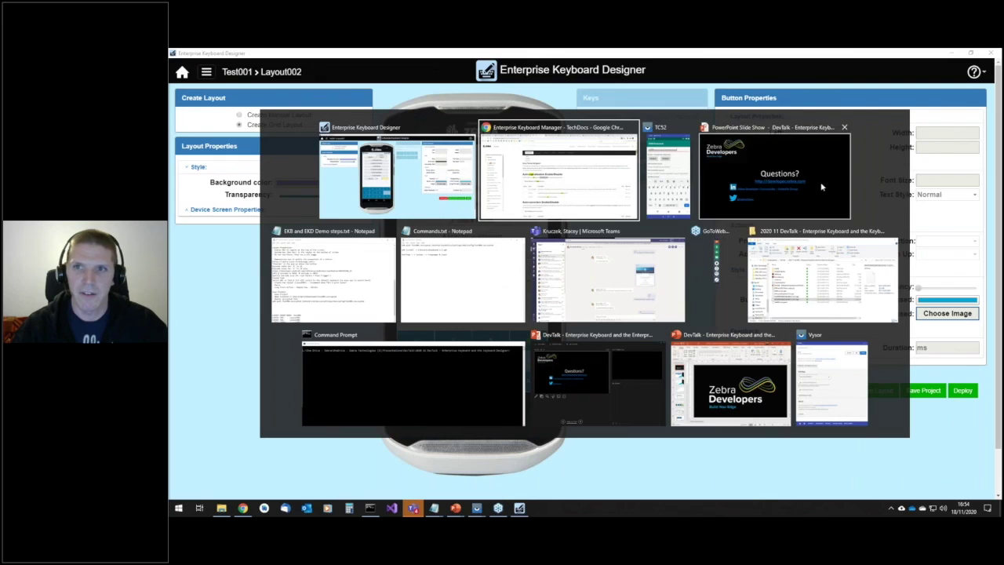
key("Left")
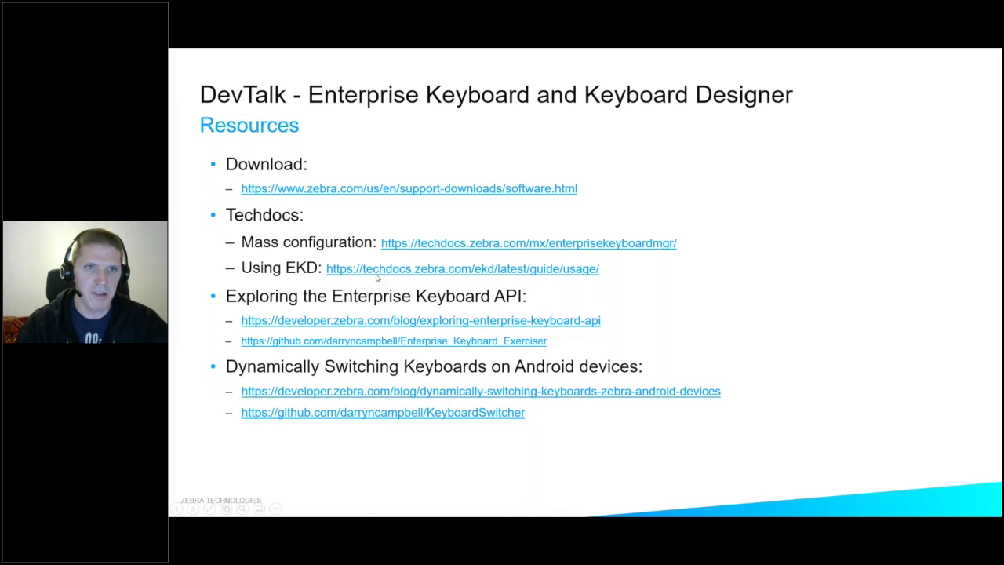
key("Left")
key("alt+Tab")
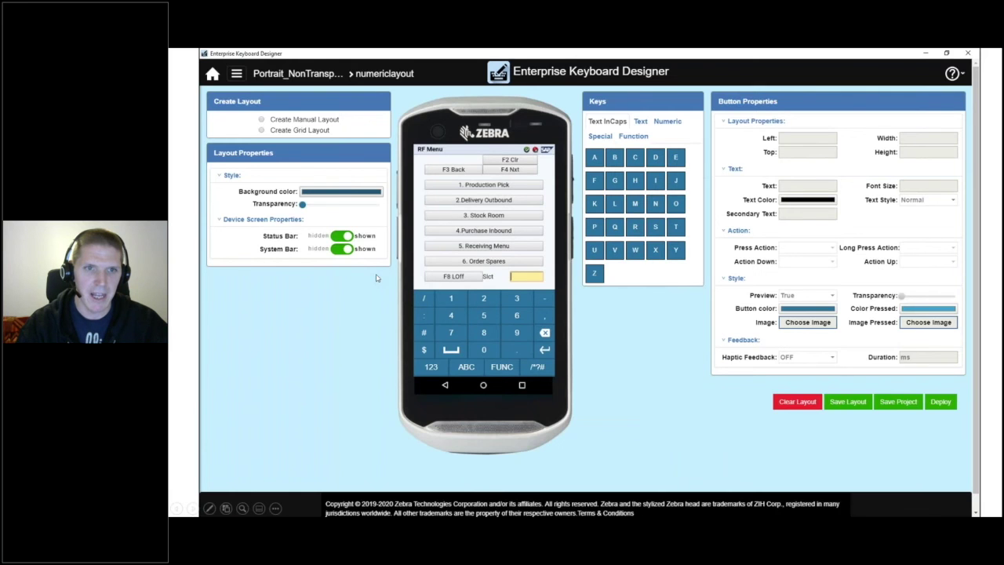
key("alt+Tab")
key("Left")
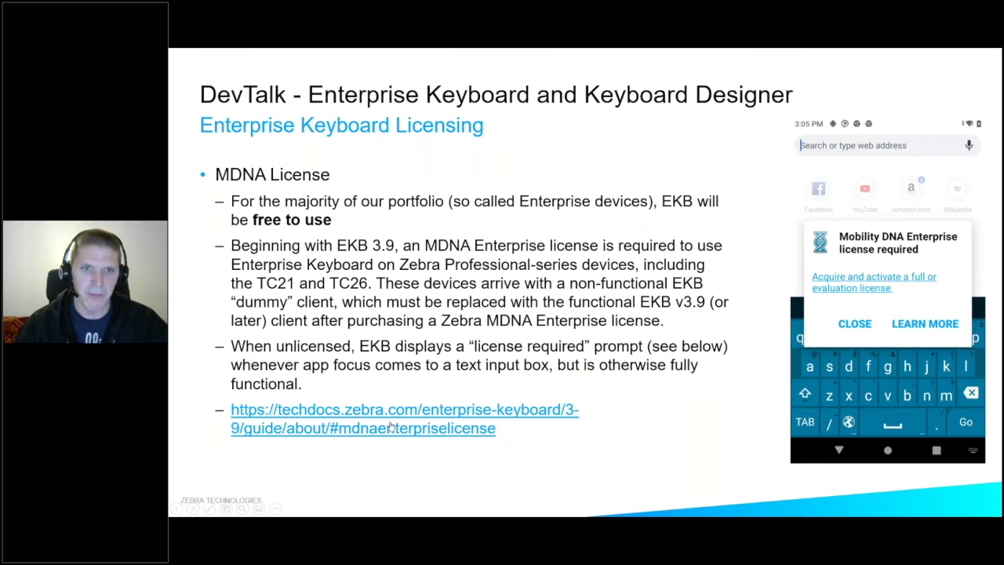
Open the slide's MDNA Enterprise license link and examine the Enterprise Keyboard 3.9 page from Device Support through Version History.
left_click(390, 426)
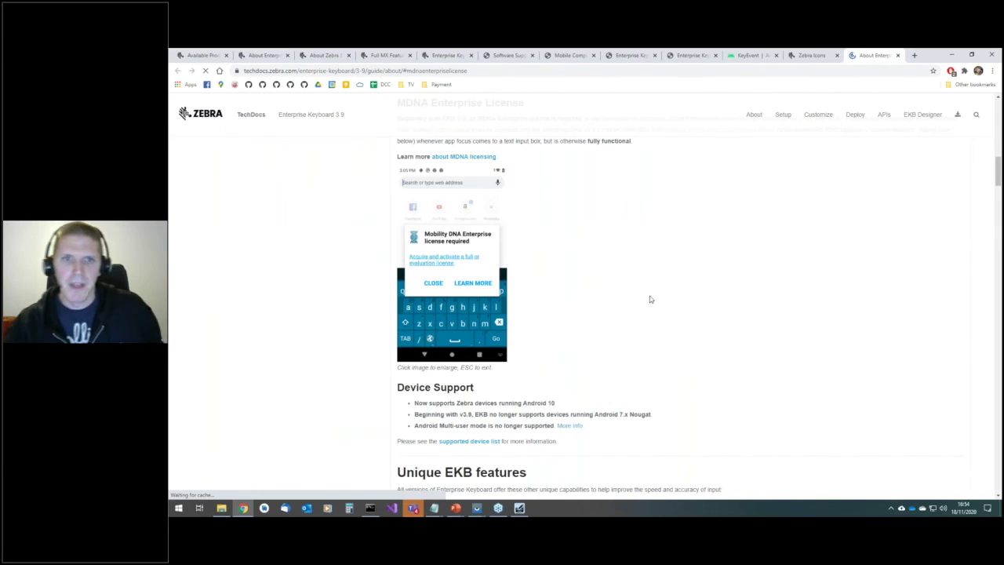
scroll(650, 282, "down", 3)
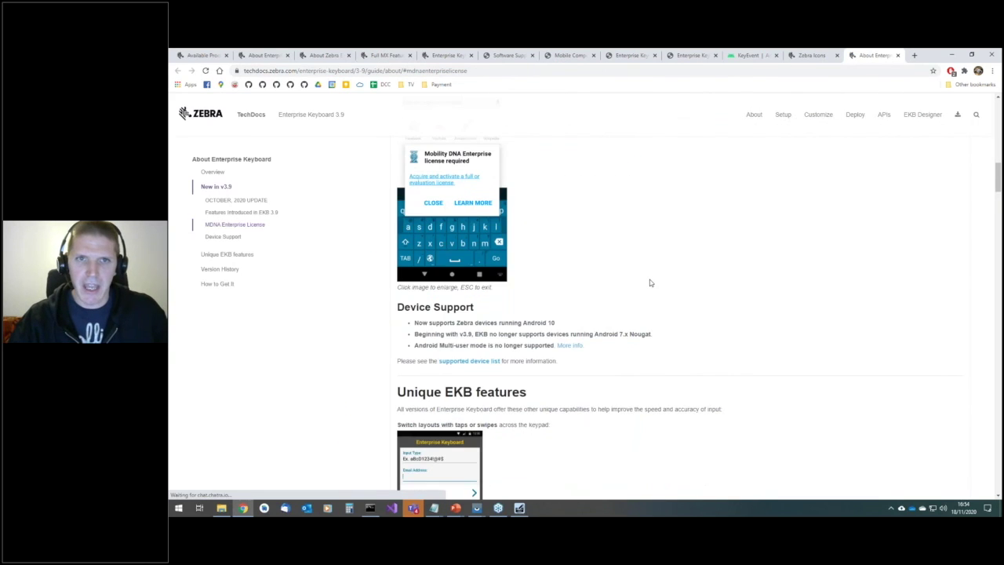
scroll(649, 282, "up", 3)
scroll(534, 215, "down", 4)
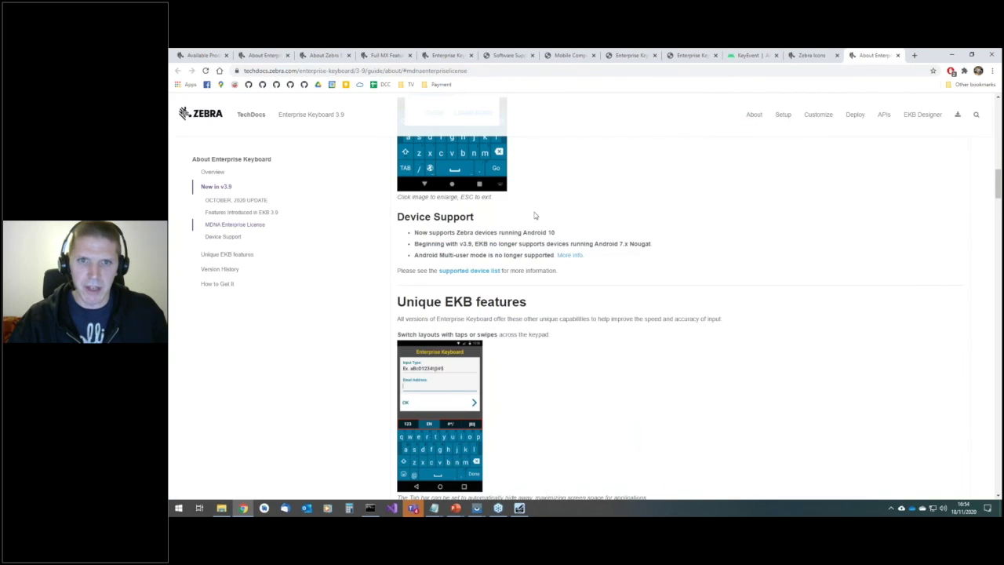
scroll(581, 210, "down", 12)
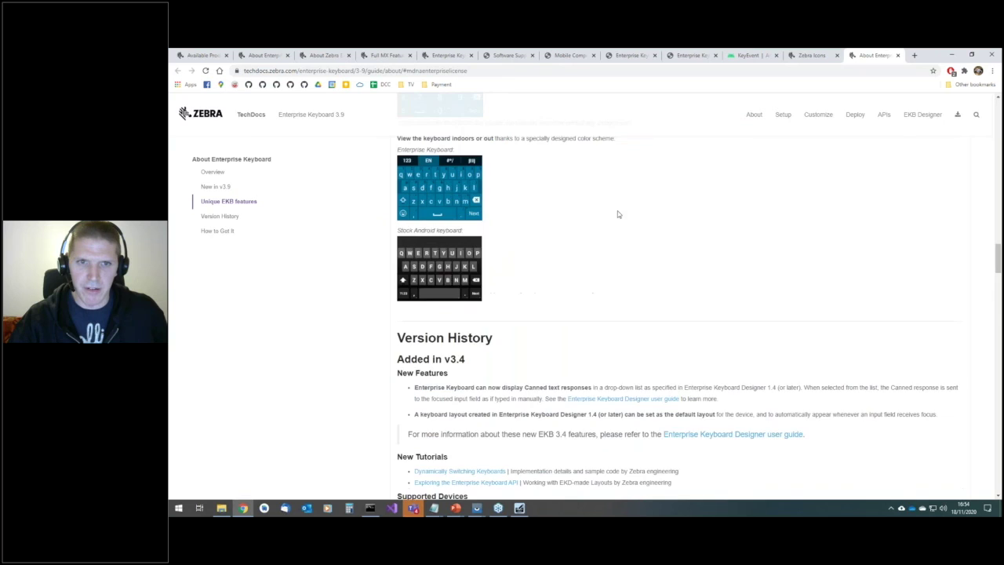
scroll(619, 214, "down", 10)
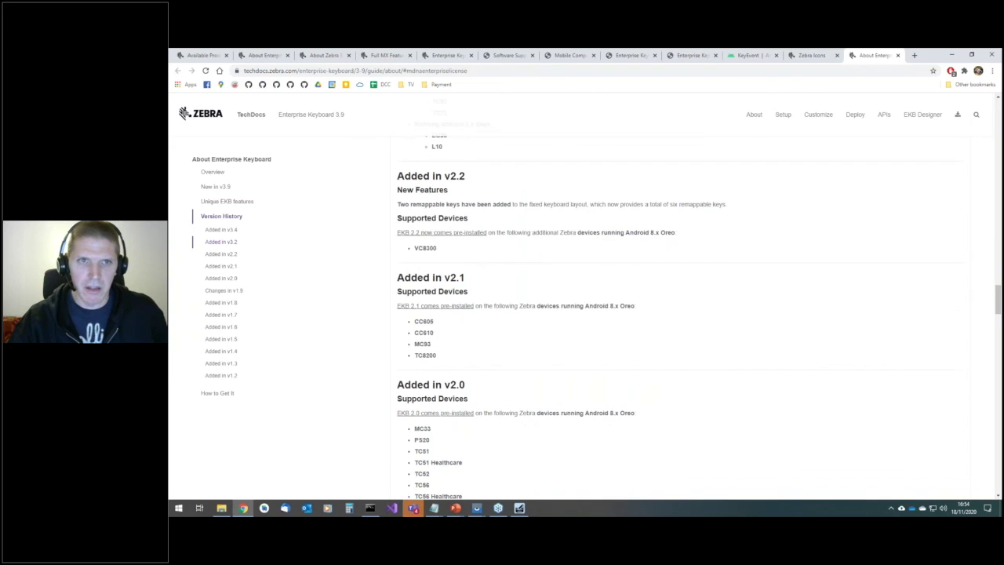
scroll(616, 209, "down", 4)
scroll(605, 185, "up", 14)
Go to techdocs.zebra.com, search the page for "licens" and open Zebra Licensing under Solutions.
left_click(680, 71)
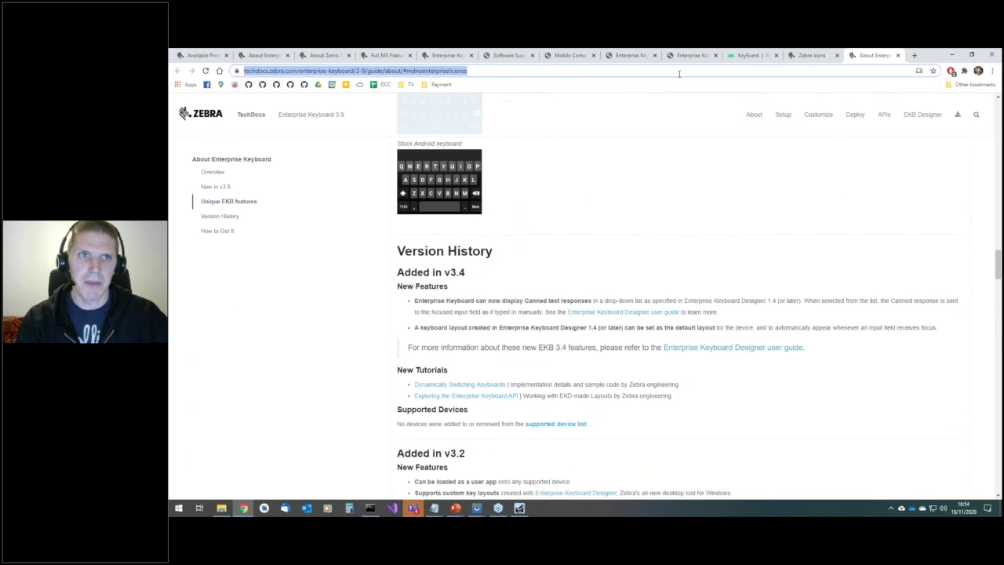
type("techdocs.zebra.com")
key("Return")
key("ctrl+f")
type("licens")
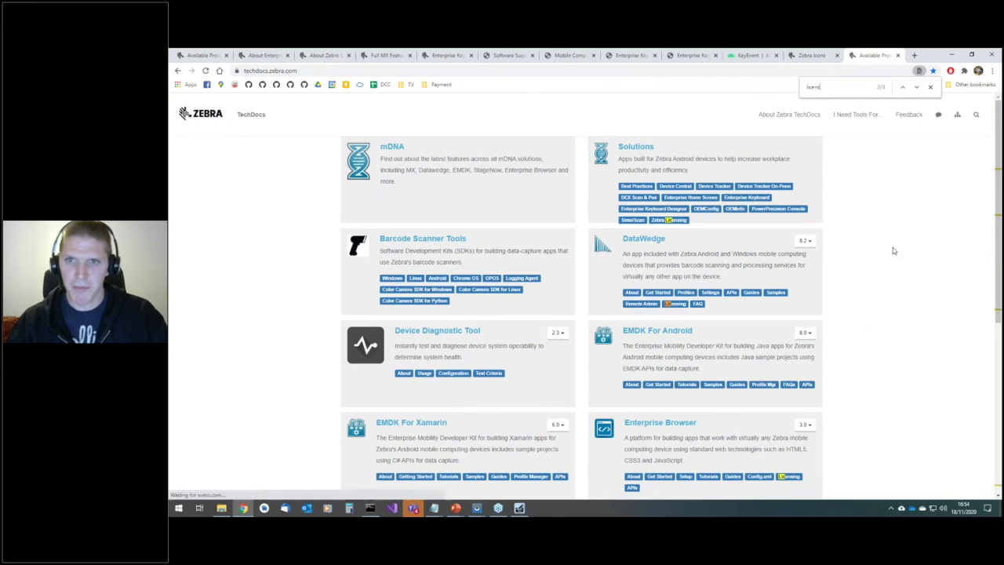
left_click(673, 222)
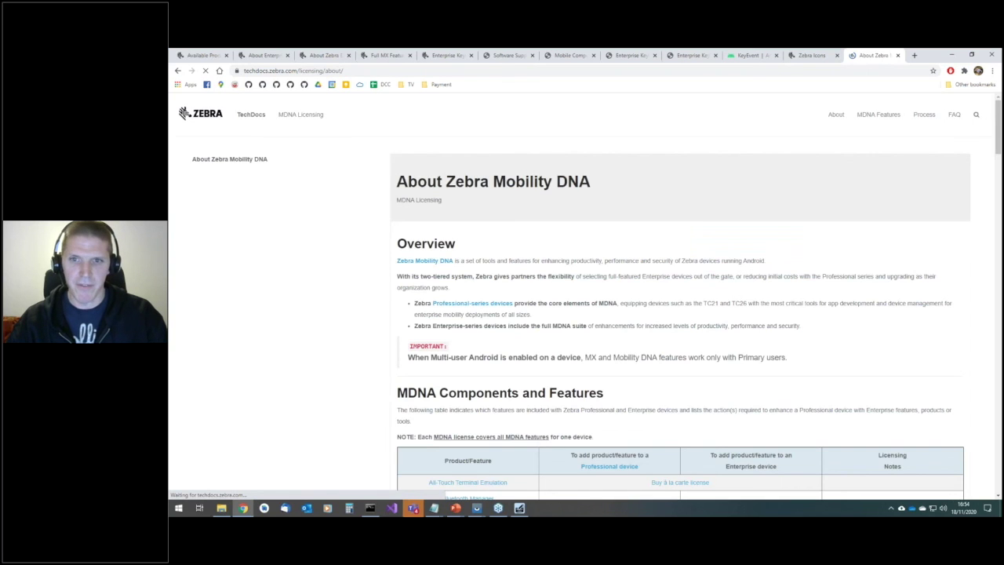
Examine the Enterprise Keyboard 3.9+ licensing entries for Professional and Enterprise devices in the MDNA Components and Features table.
scroll(661, 237, "down", 3)
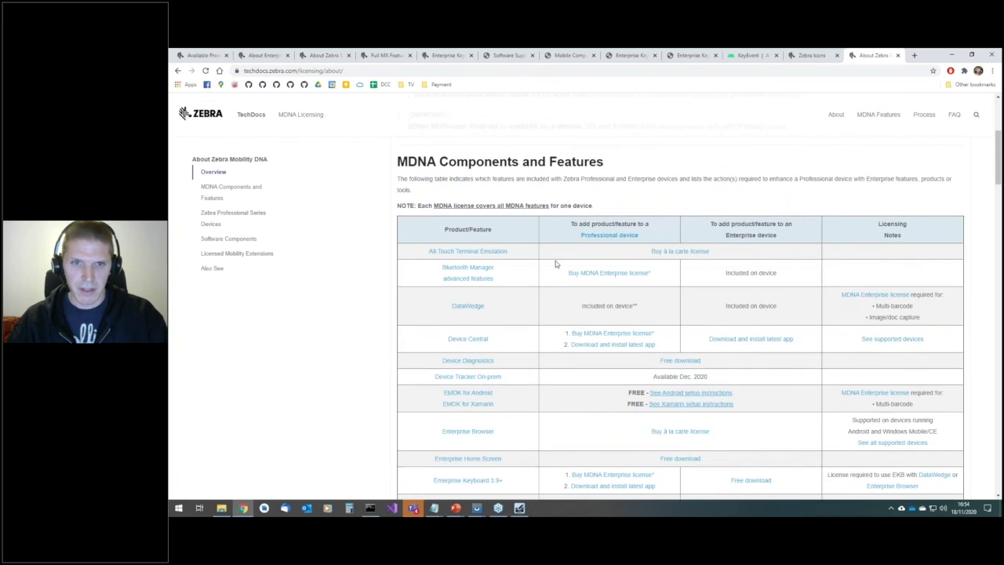
scroll(534, 306, "down", 2)
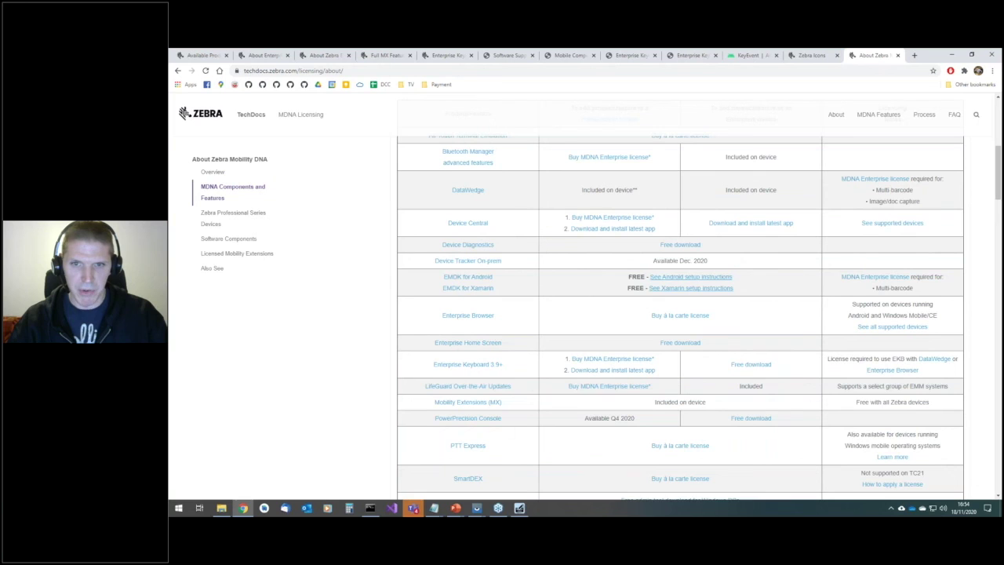
scroll(632, 360, "up", 2)
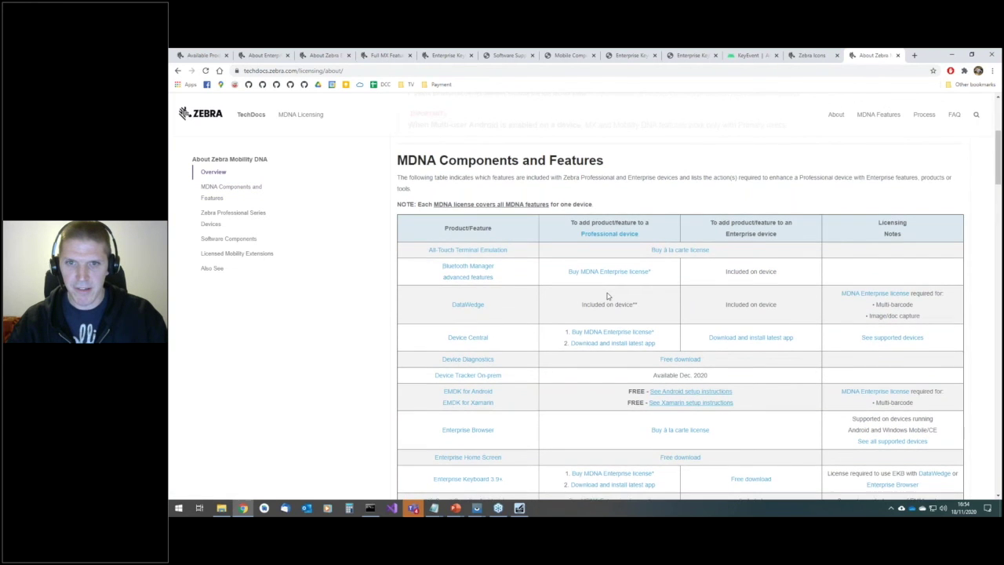
scroll(607, 296, "down", 3)
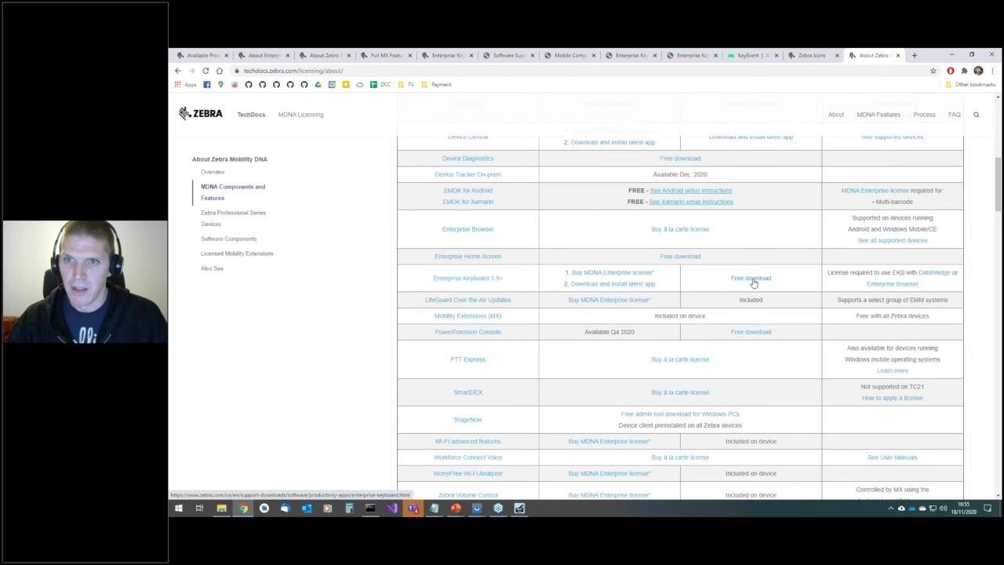
scroll(754, 283, "up", 2)
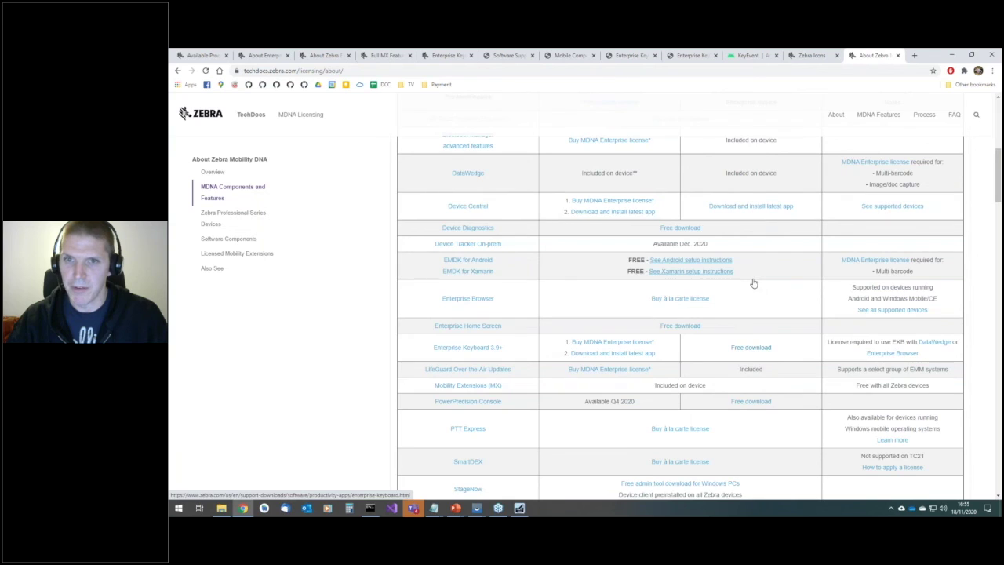
scroll(753, 283, "up", 5)
Open the table's Professional device link in a new tab and examine the Zebra Professional Series Devices table at 125% zoom.
right_click(631, 268)
left_click(632, 271)
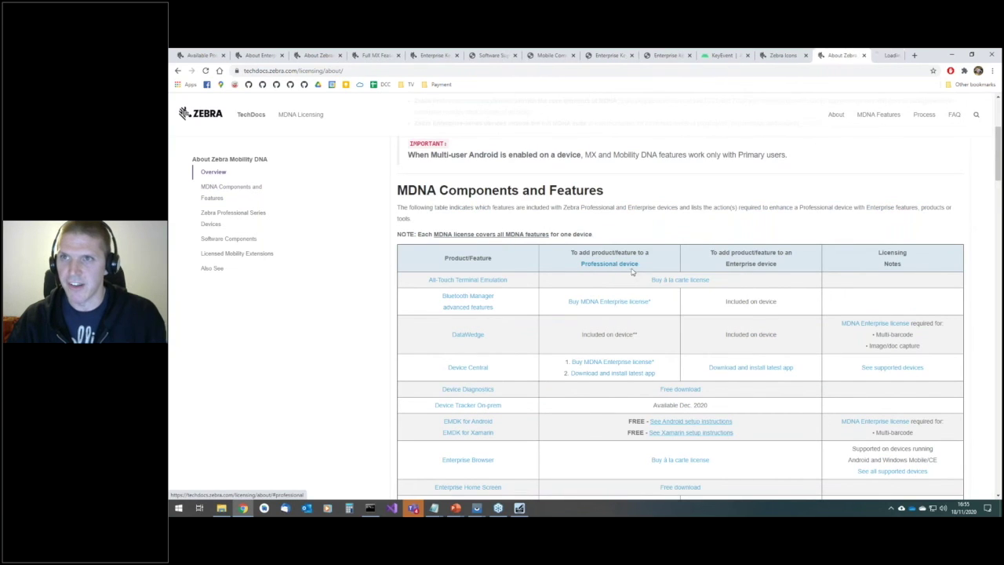
left_click(865, 53)
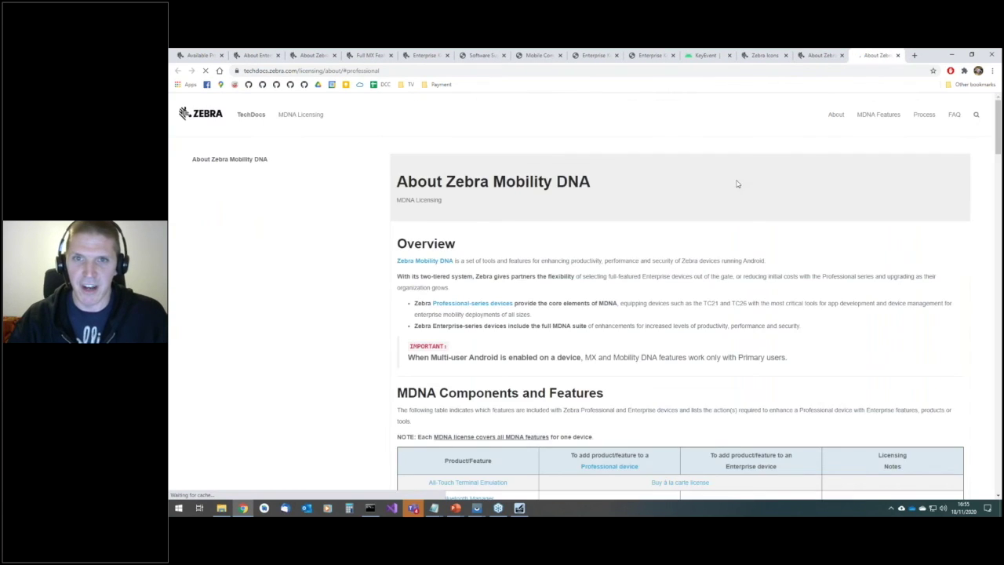
left_click_drag(571, 193, 793, 208)
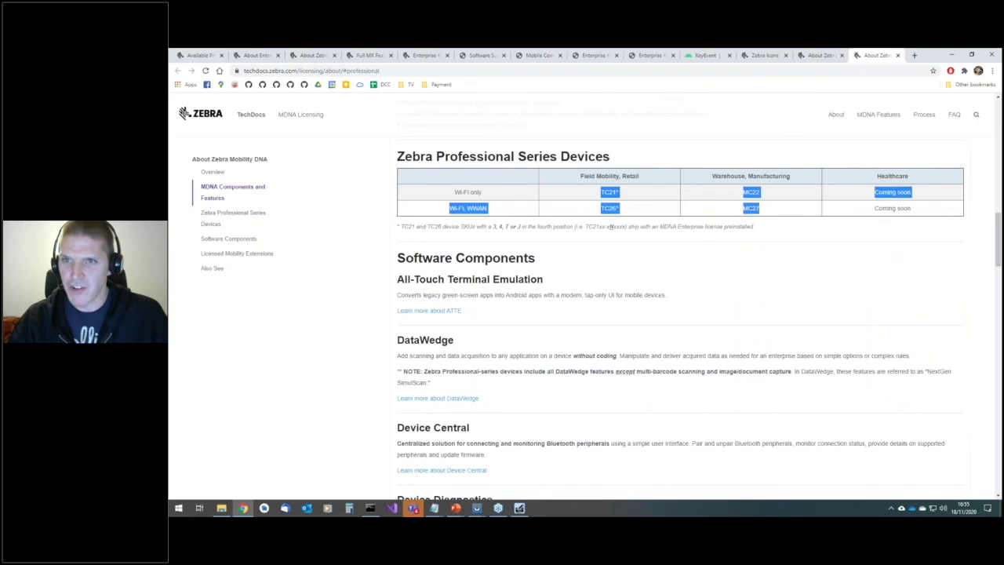
left_click(771, 214)
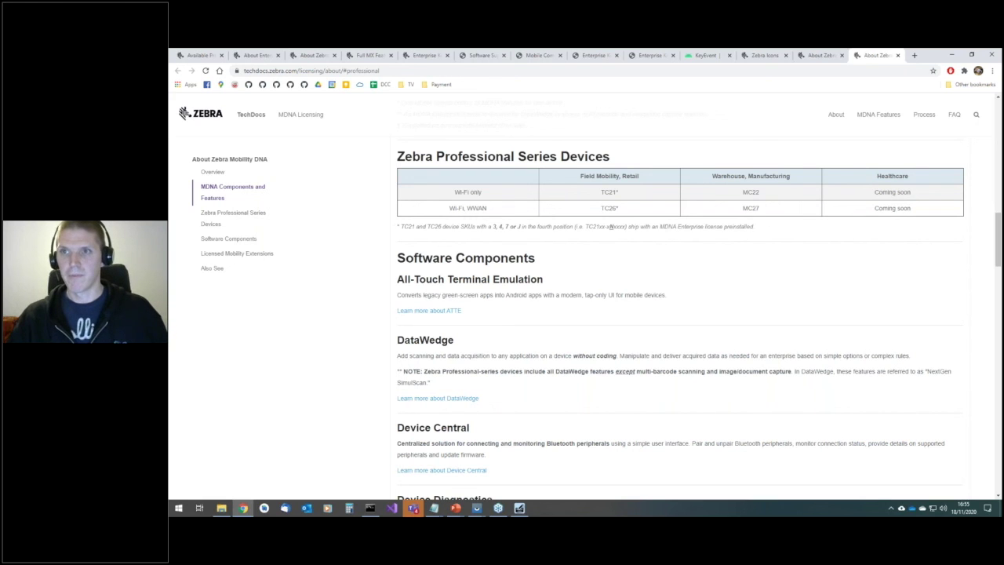
key("ctrl+plus")
key("ctrl+plus")
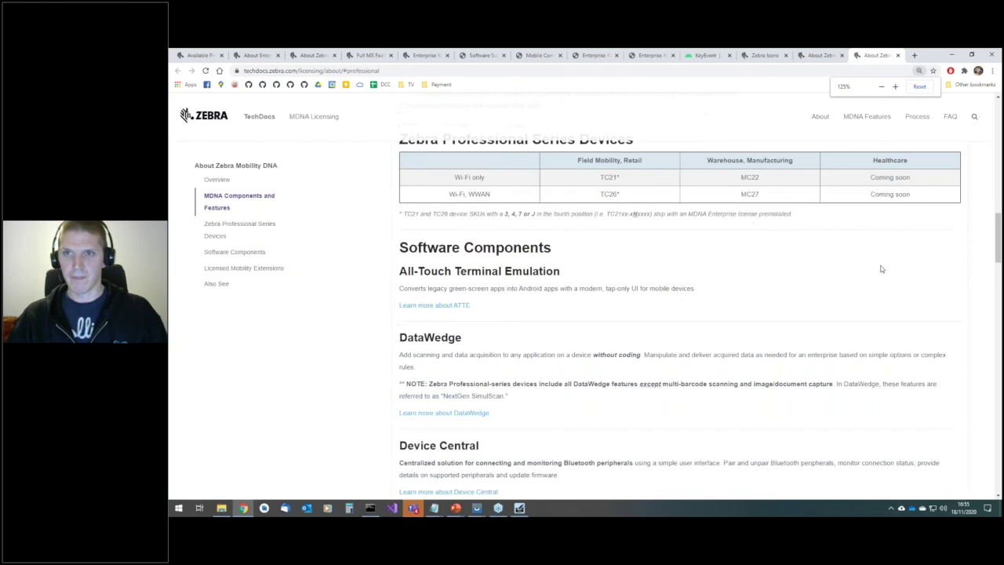
scroll(882, 269, "up", 1)
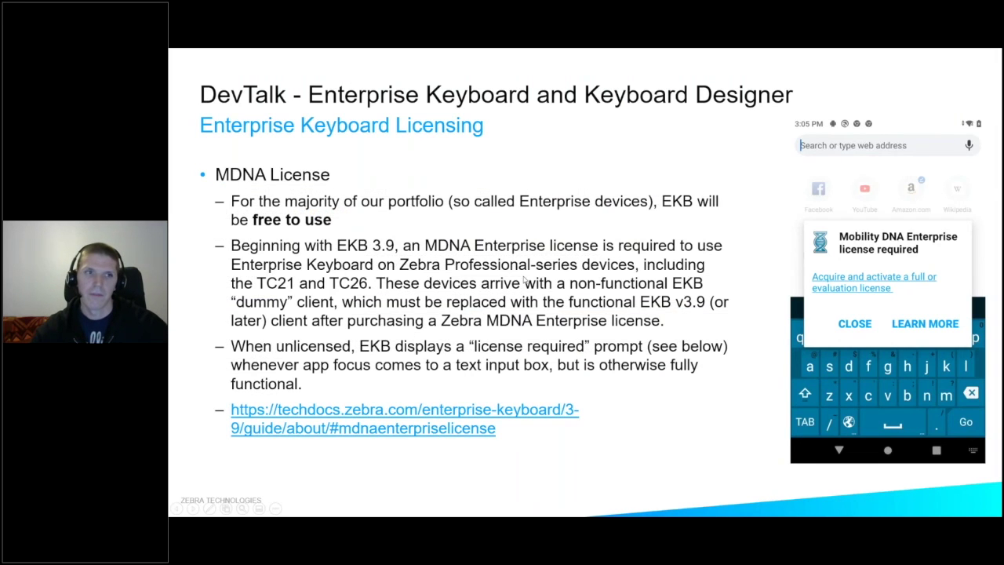
Advance the slide show from the licensing slide past the Gboard and Enterprise Keyboard switching slides to the Questions slide.
key("Right")
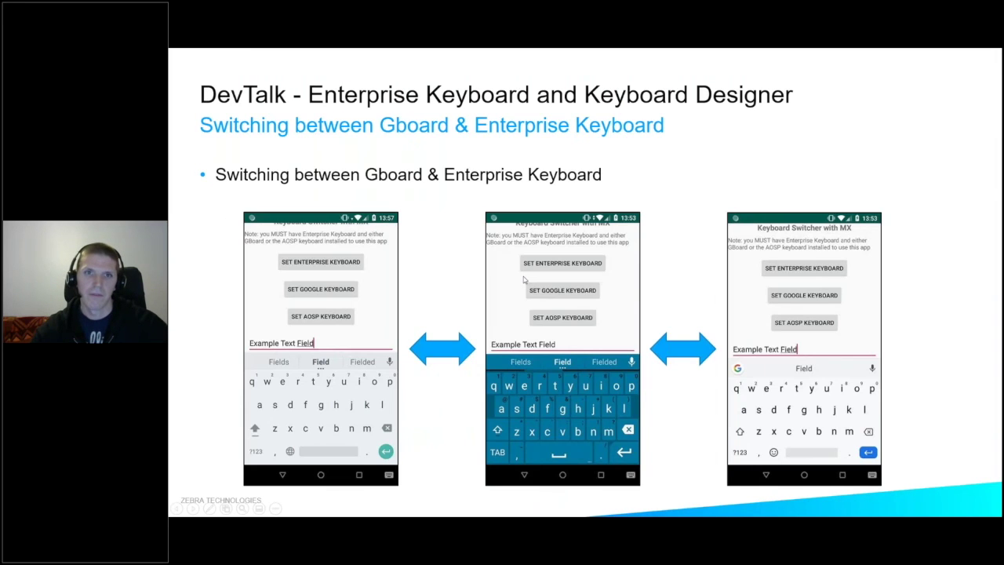
key("Right")
key("Right")
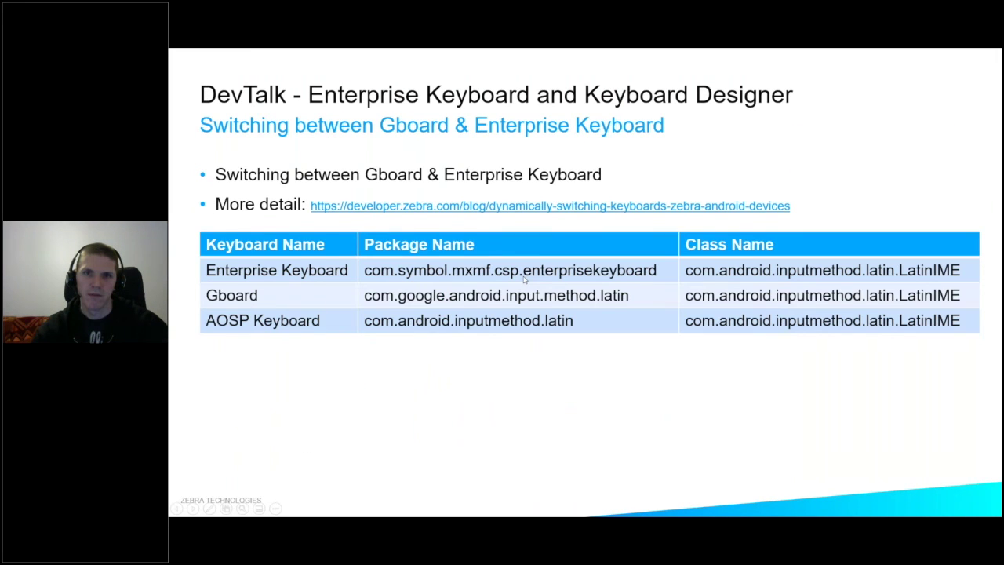
key("Right")
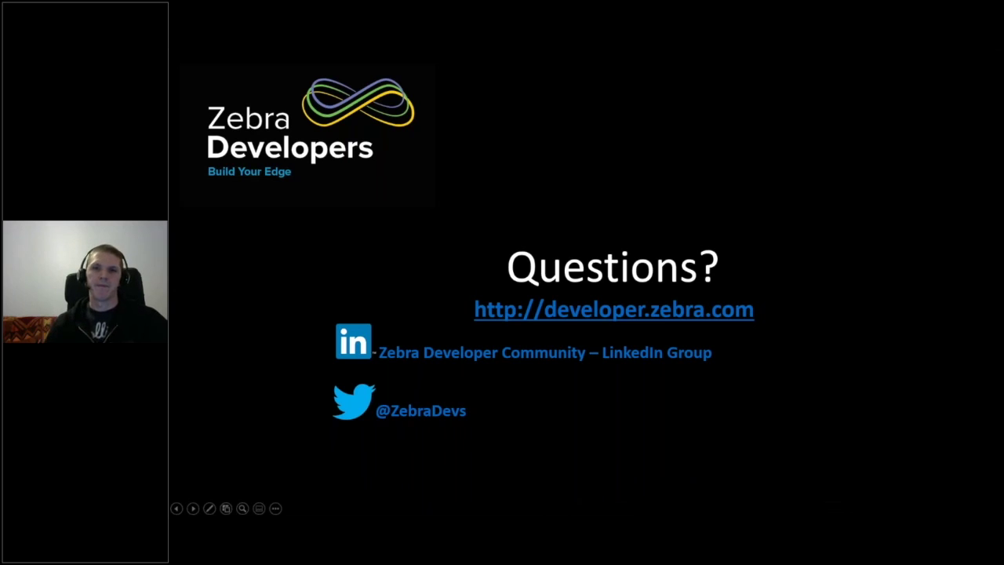